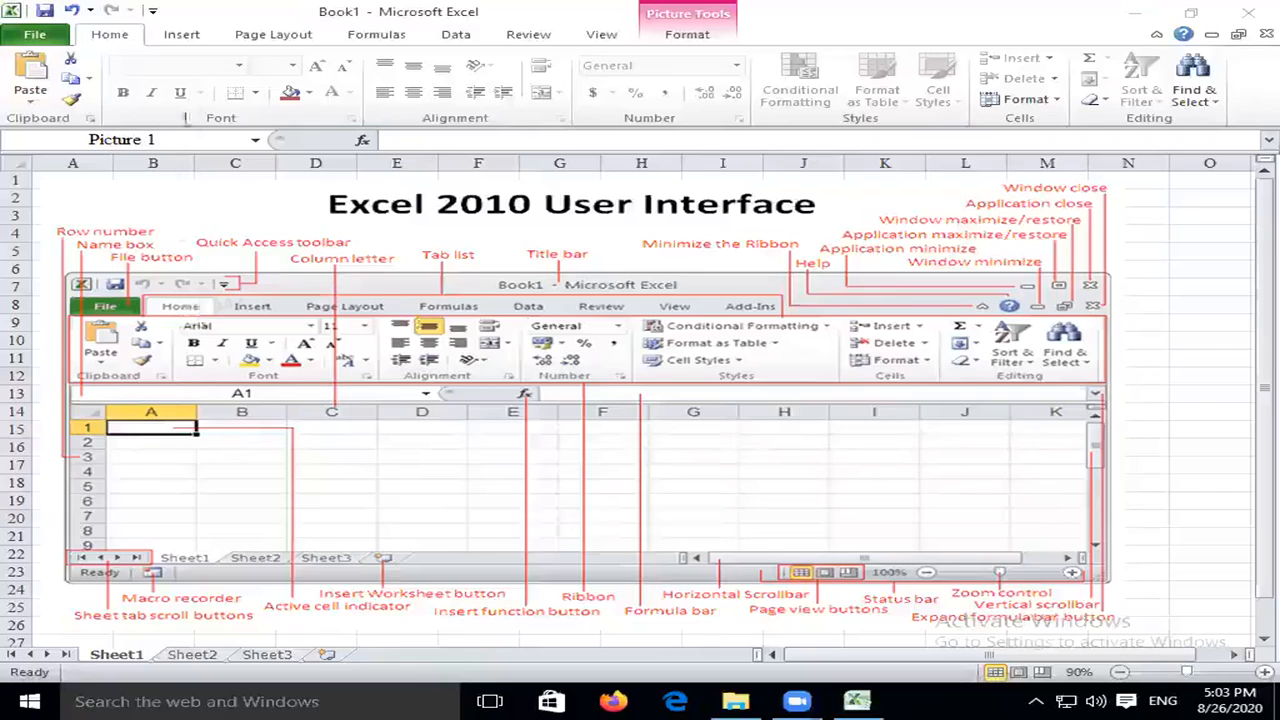
Look through the ribbon's command groups from page layout and formulas to data, review and view, returning to the home commands.
click(176, 37)
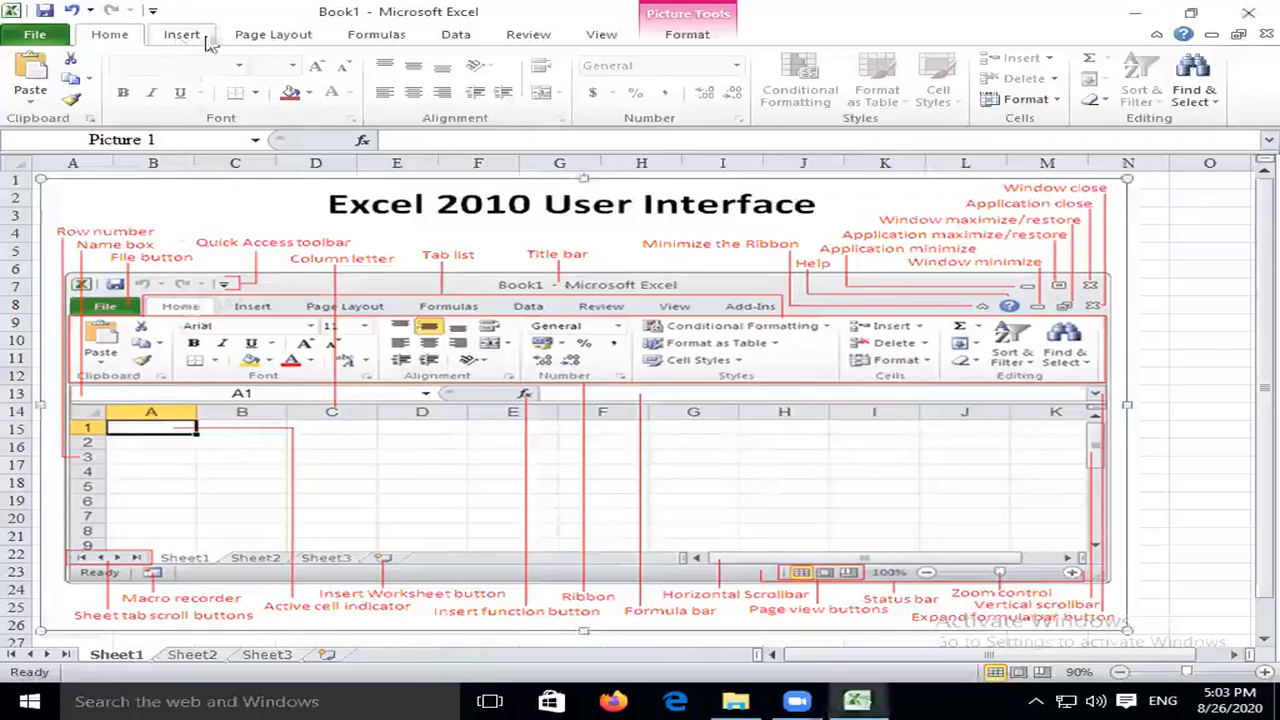
click(248, 38)
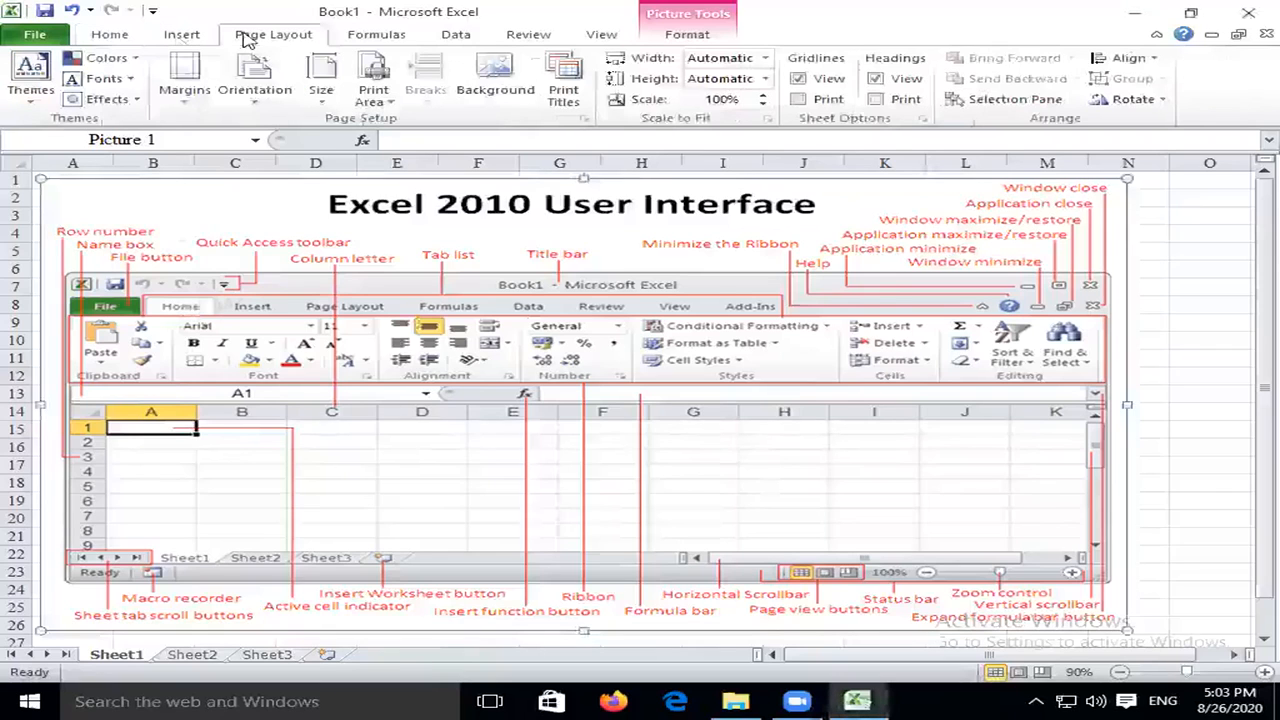
click(383, 45)
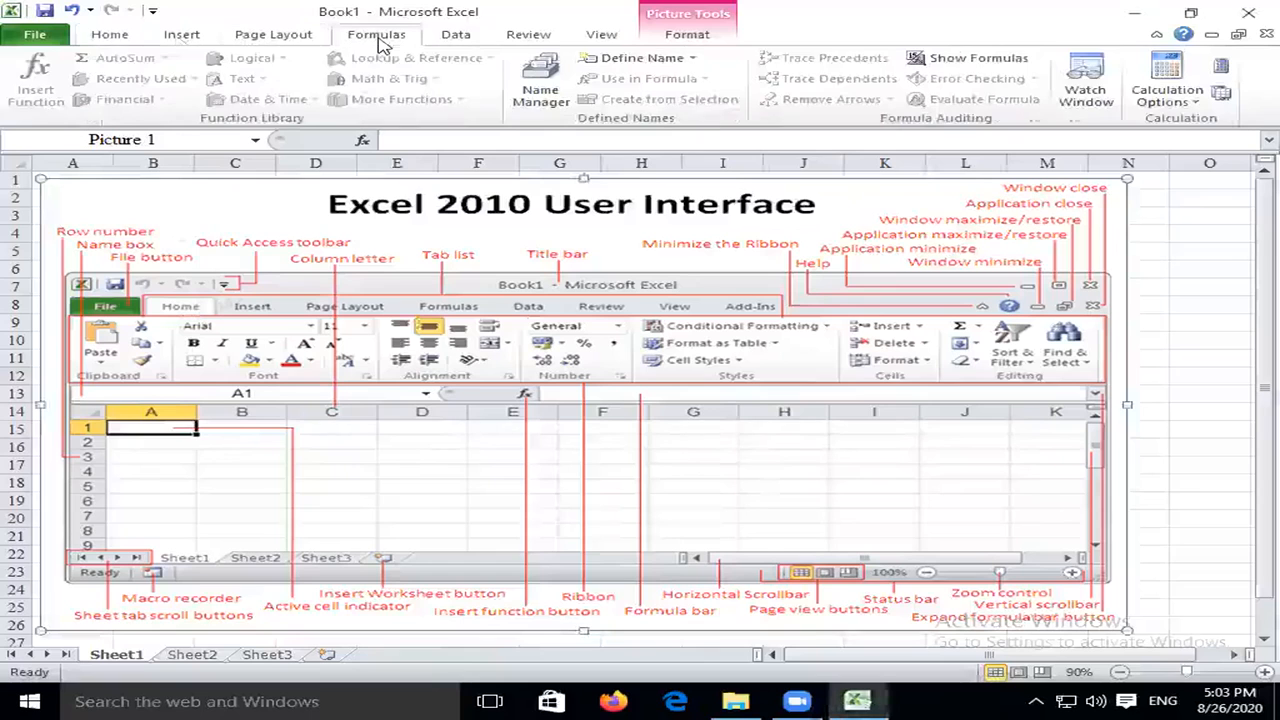
click(452, 40)
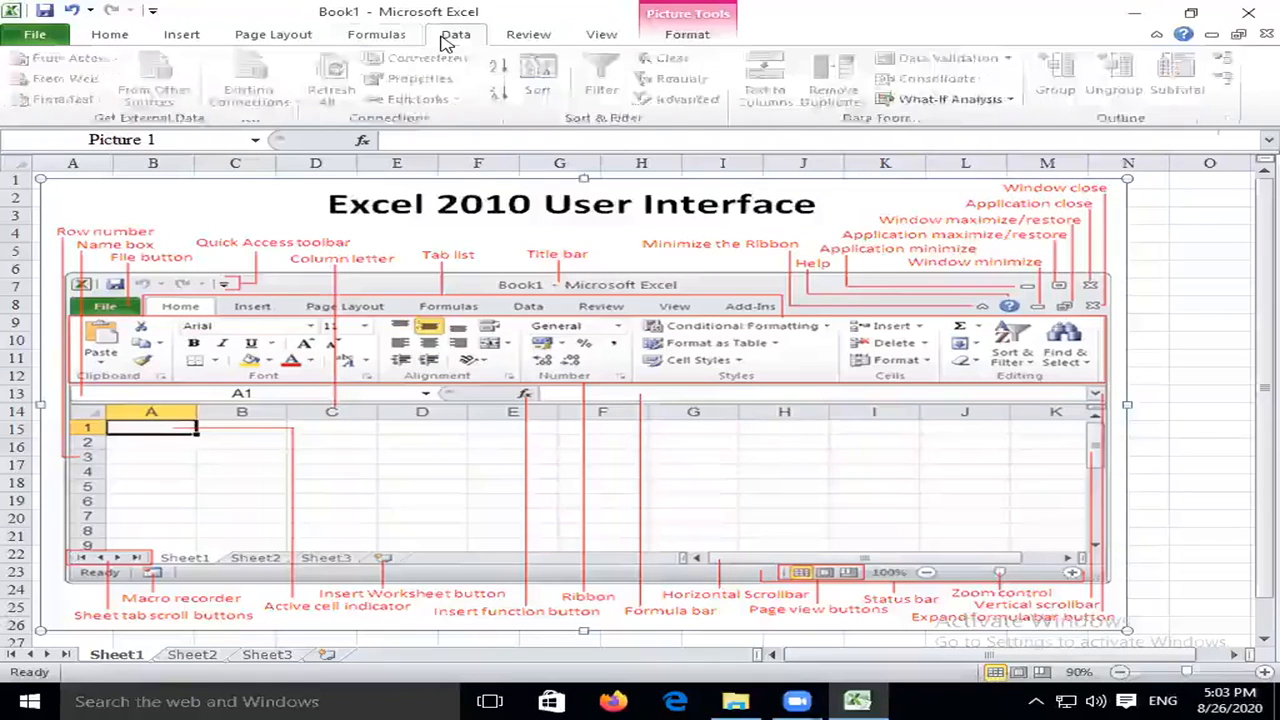
click(524, 40)
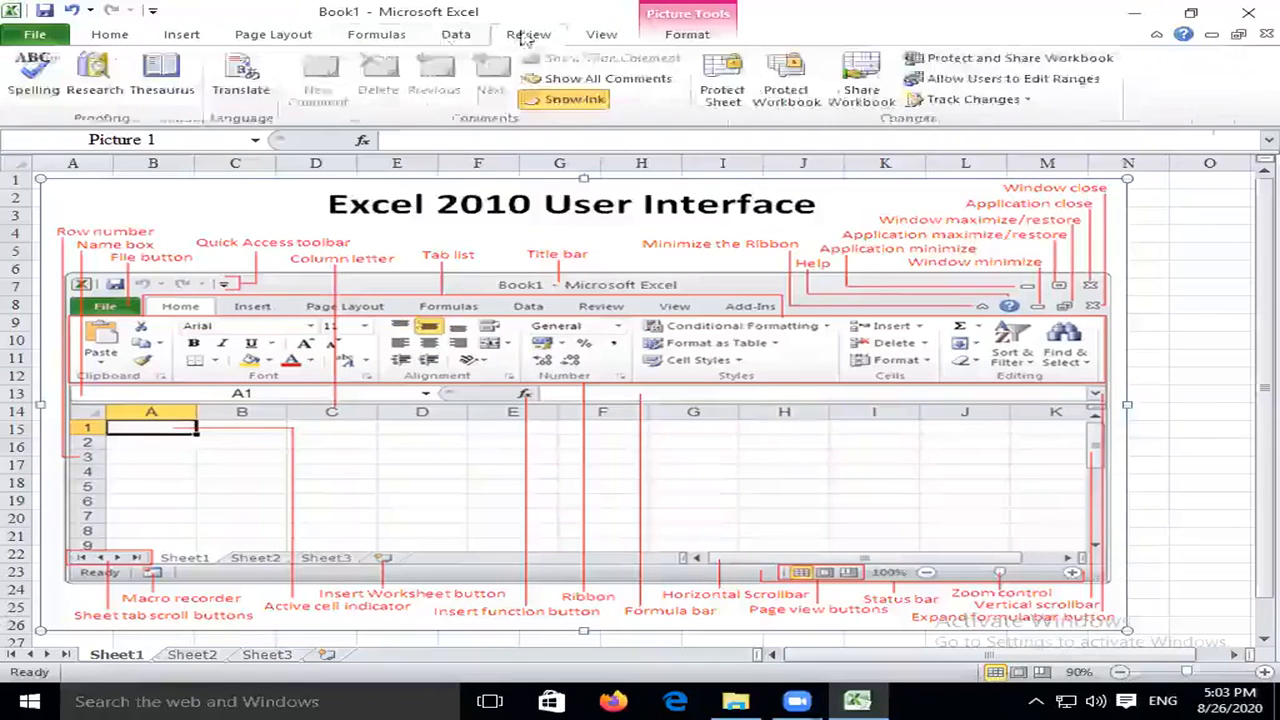
click(602, 38)
click(110, 36)
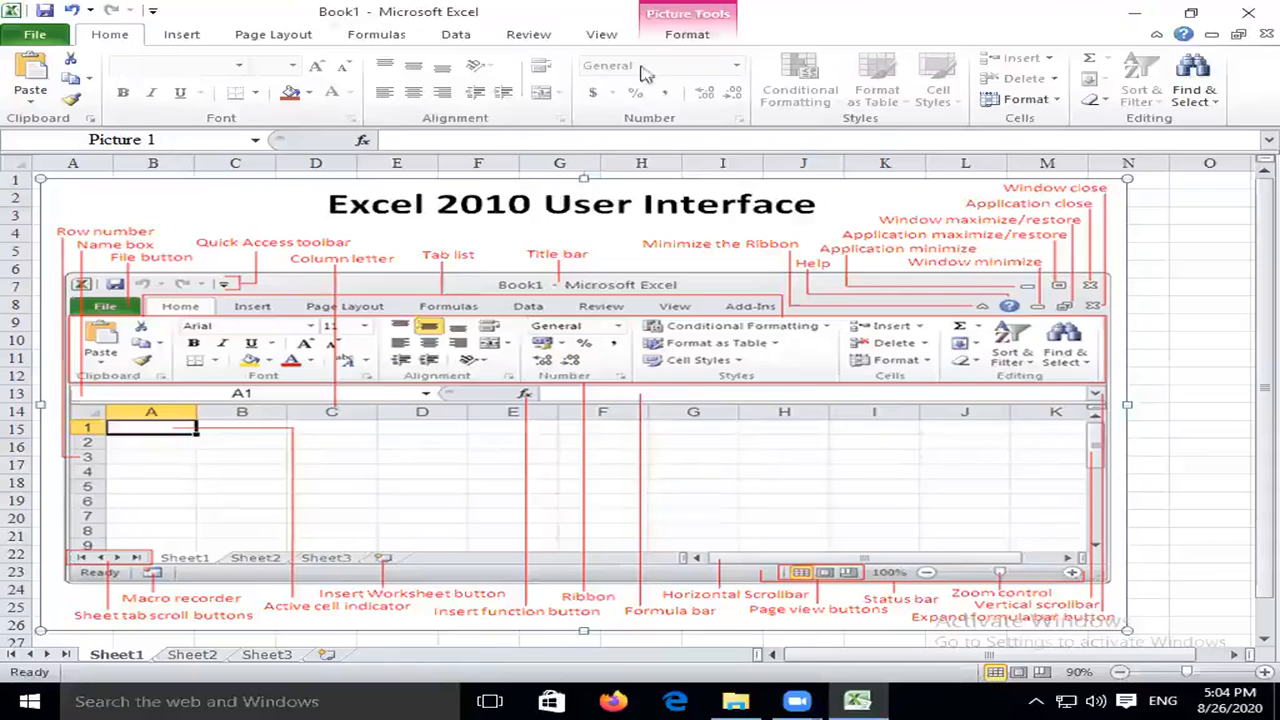
click(414, 142)
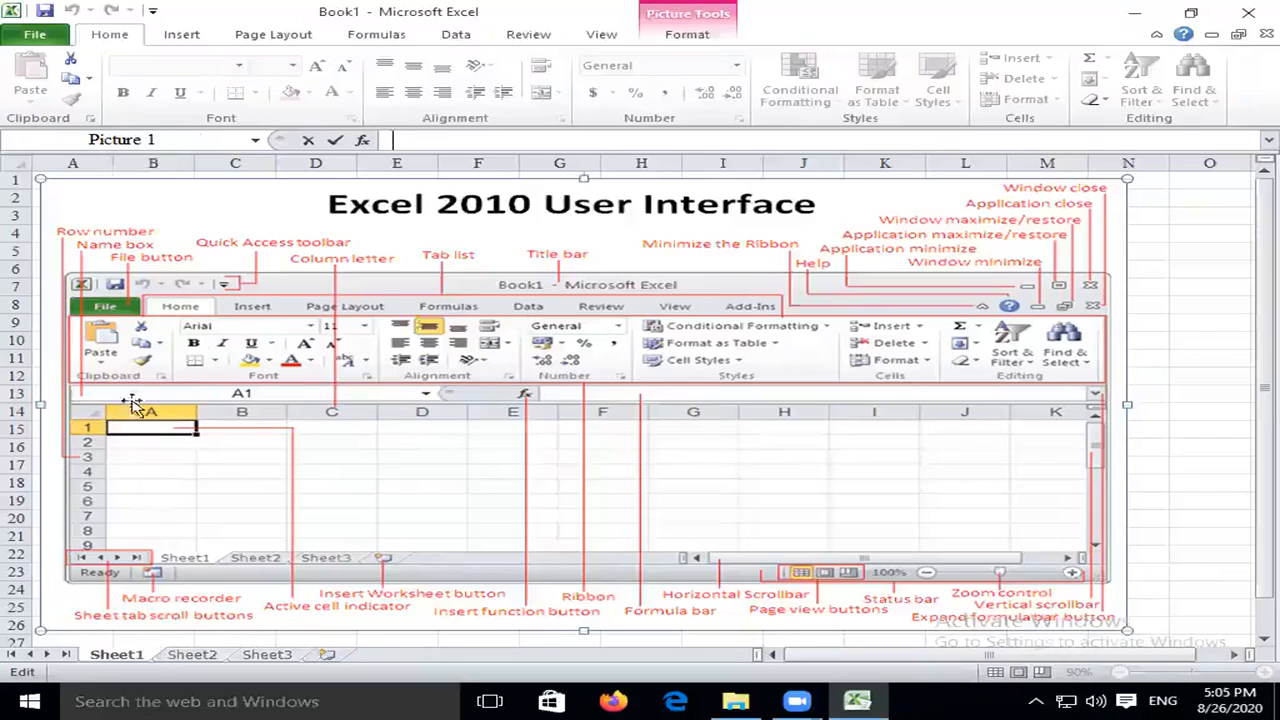
Look through Sheet1, Sheet2 and Sheet3 in turn, return to Sheet1 and deselect its interface picture.
click(122, 657)
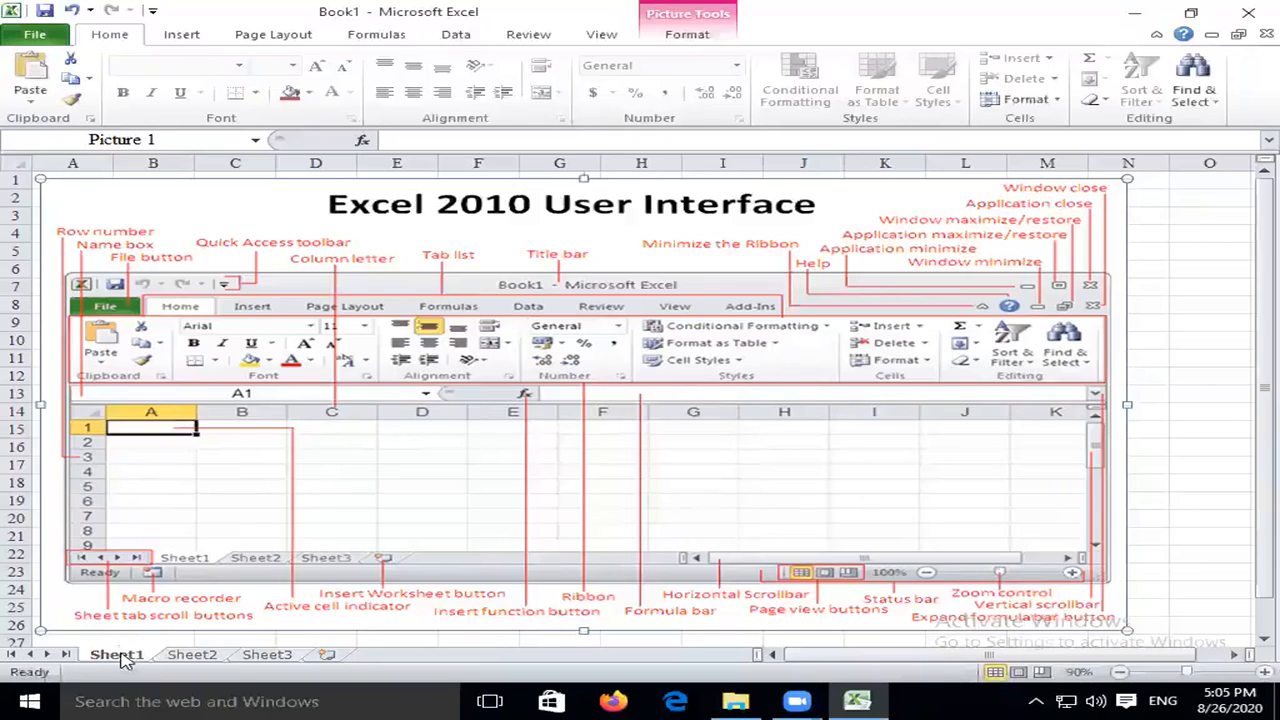
key(ctrl+Page_Down)
key(ctrl+Page_Down)
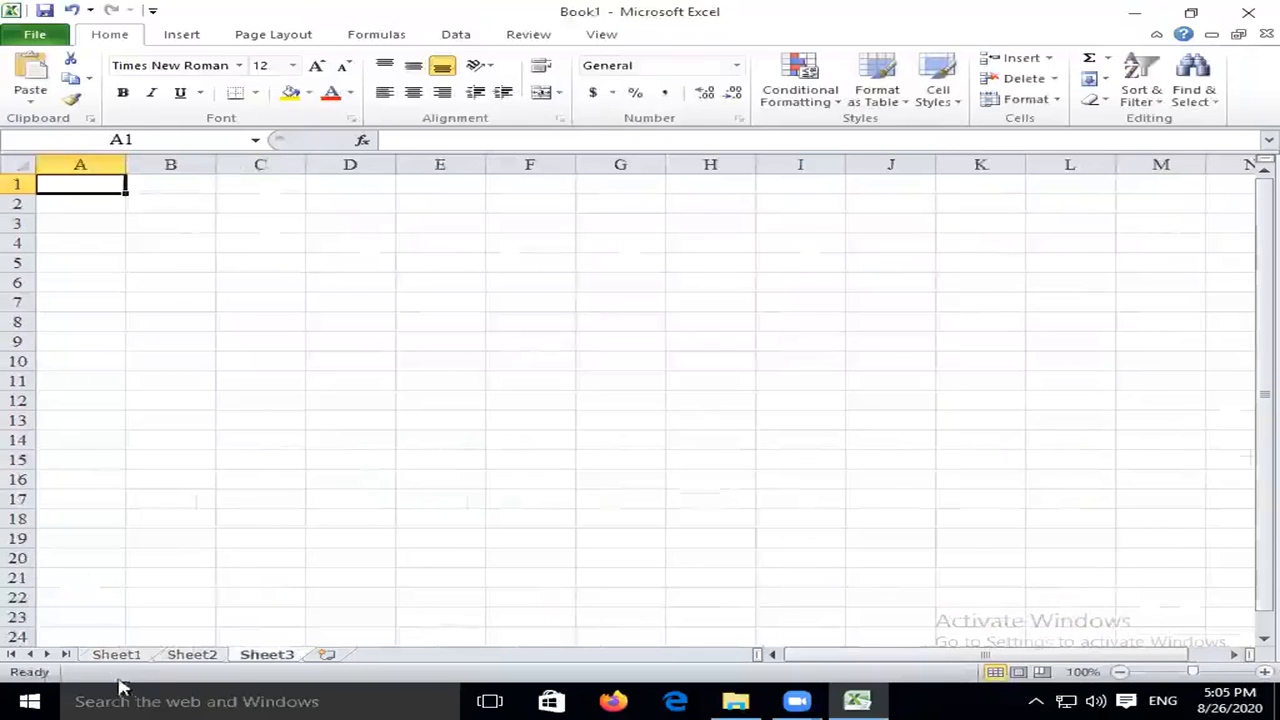
click(118, 658)
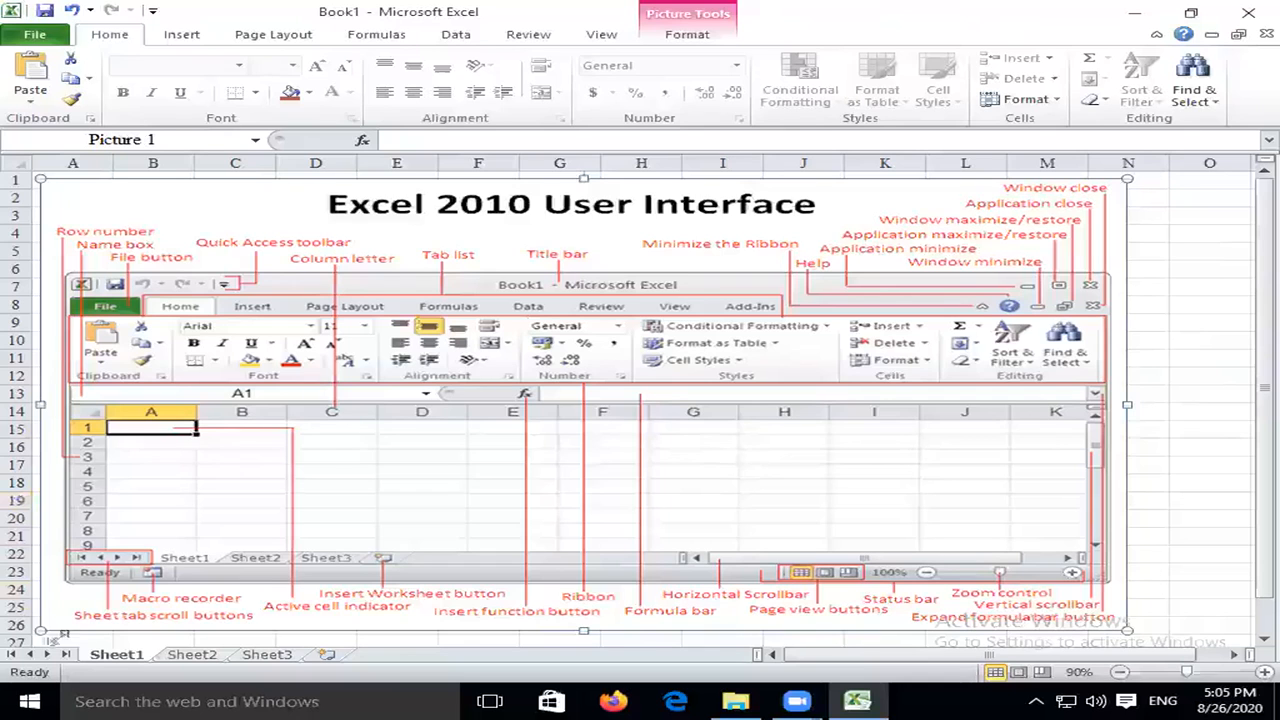
click(191, 654)
click(265, 655)
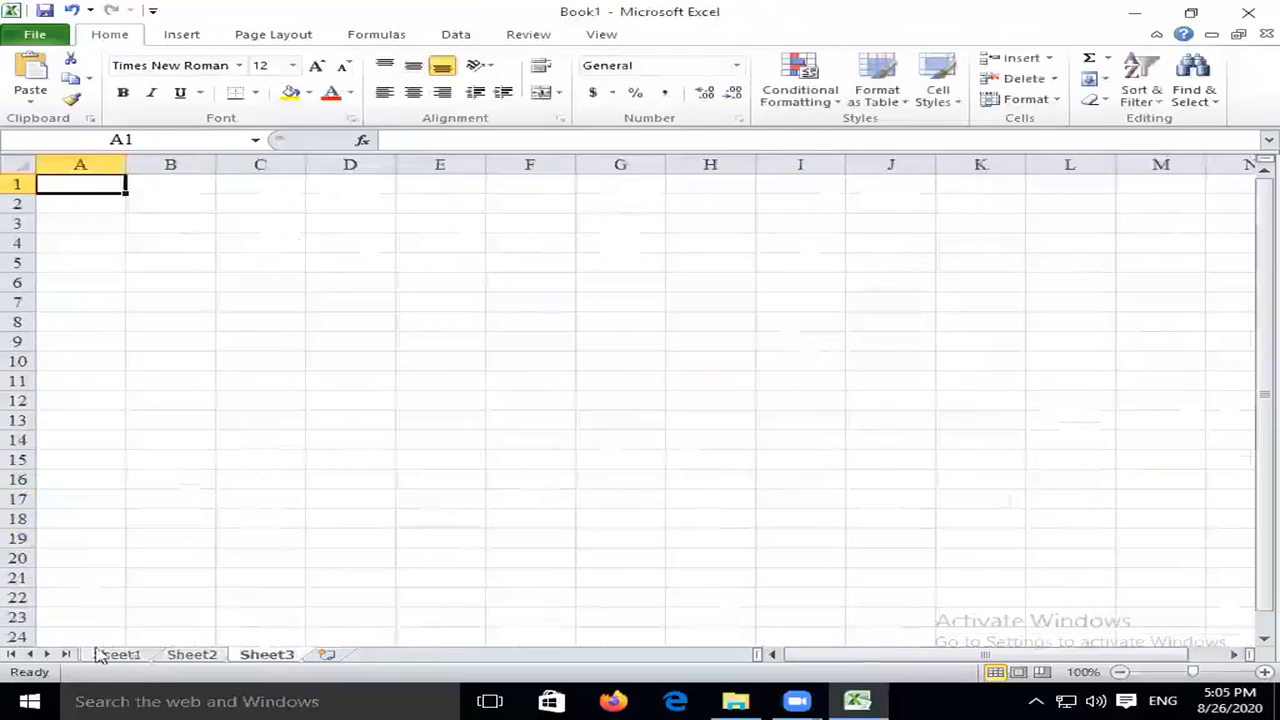
click(116, 654)
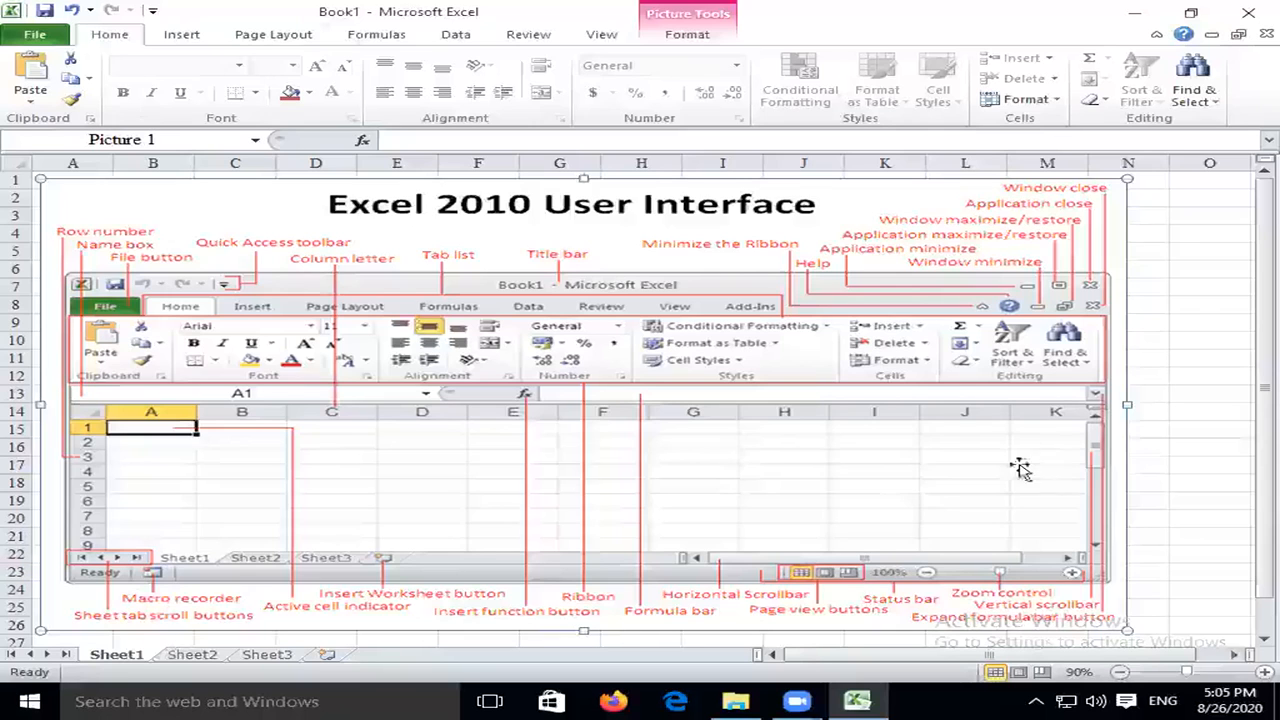
click(191, 651)
click(267, 655)
click(110, 655)
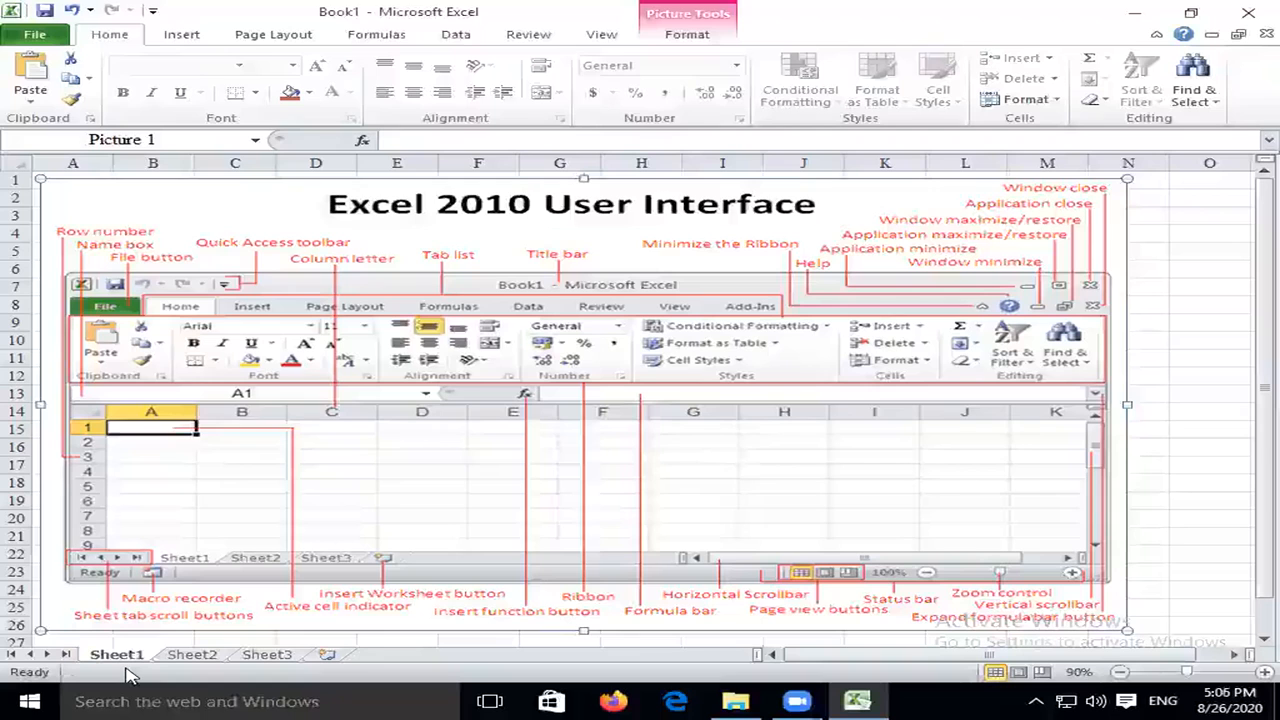
click(1245, 268)
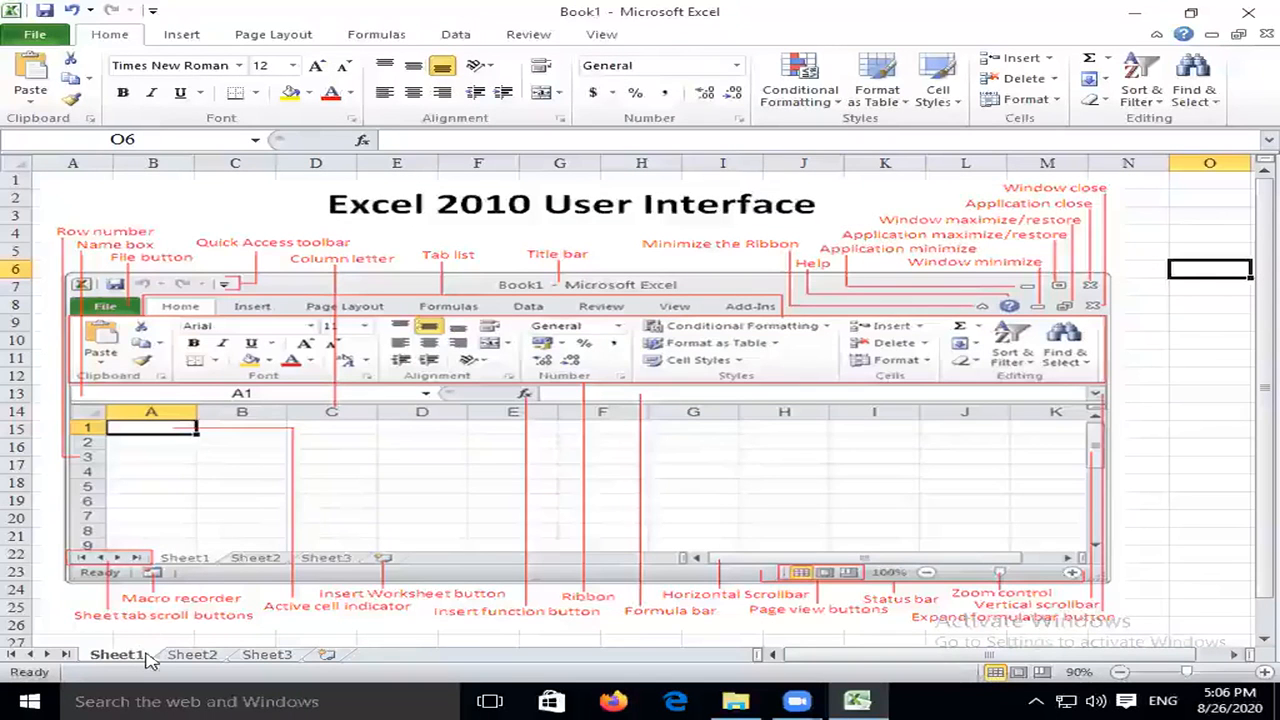
Enter the text "hjkhk" in cell B4 of Sheet2.
click(191, 655)
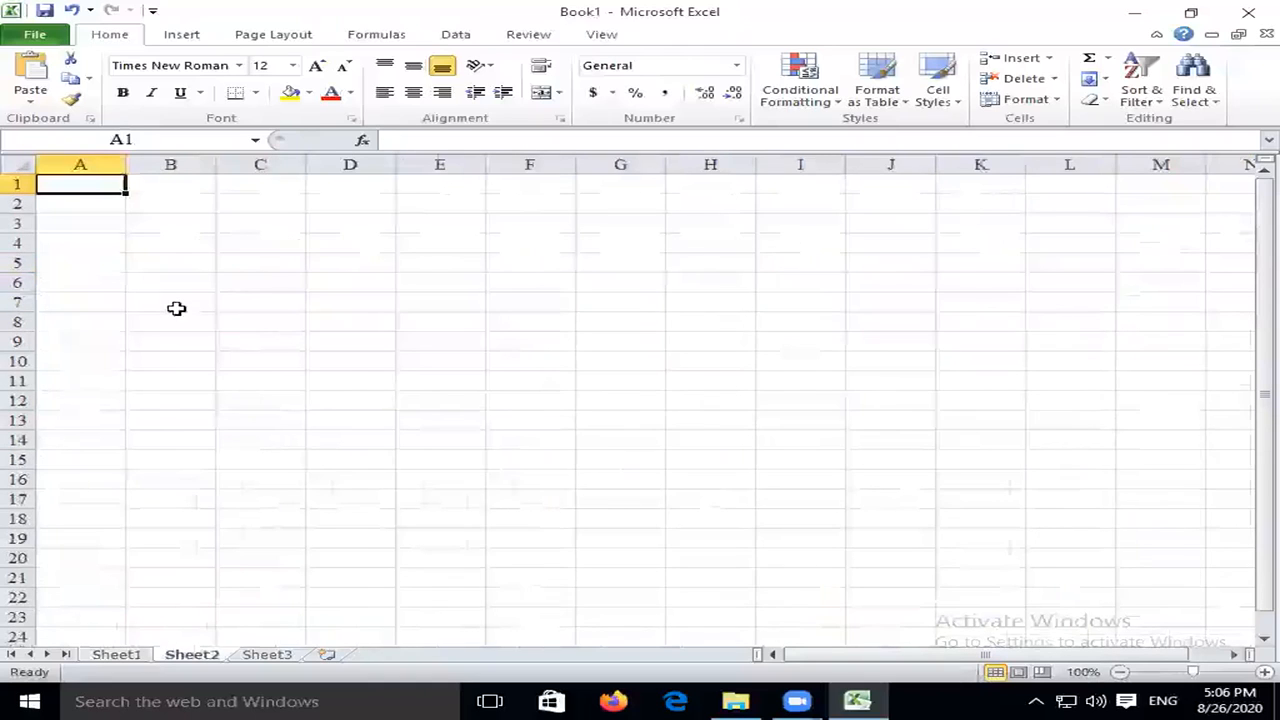
click(185, 250)
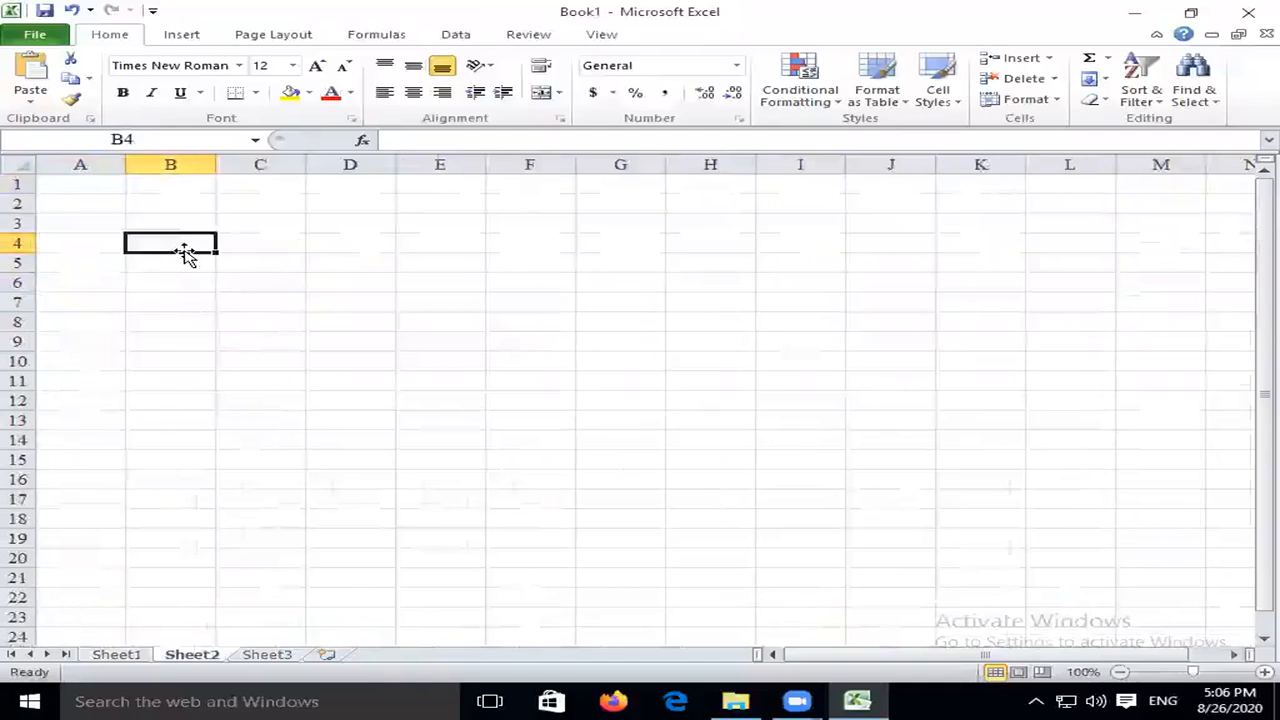
click(198, 166)
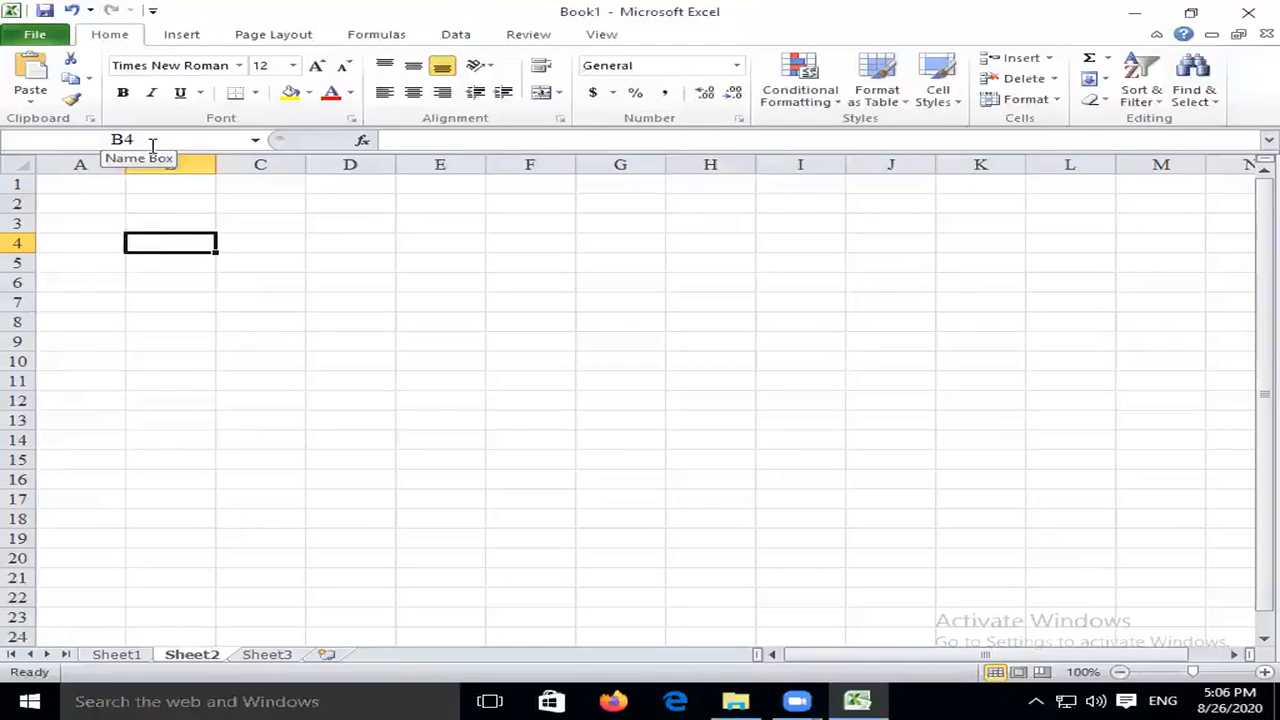
text(hjkhk)
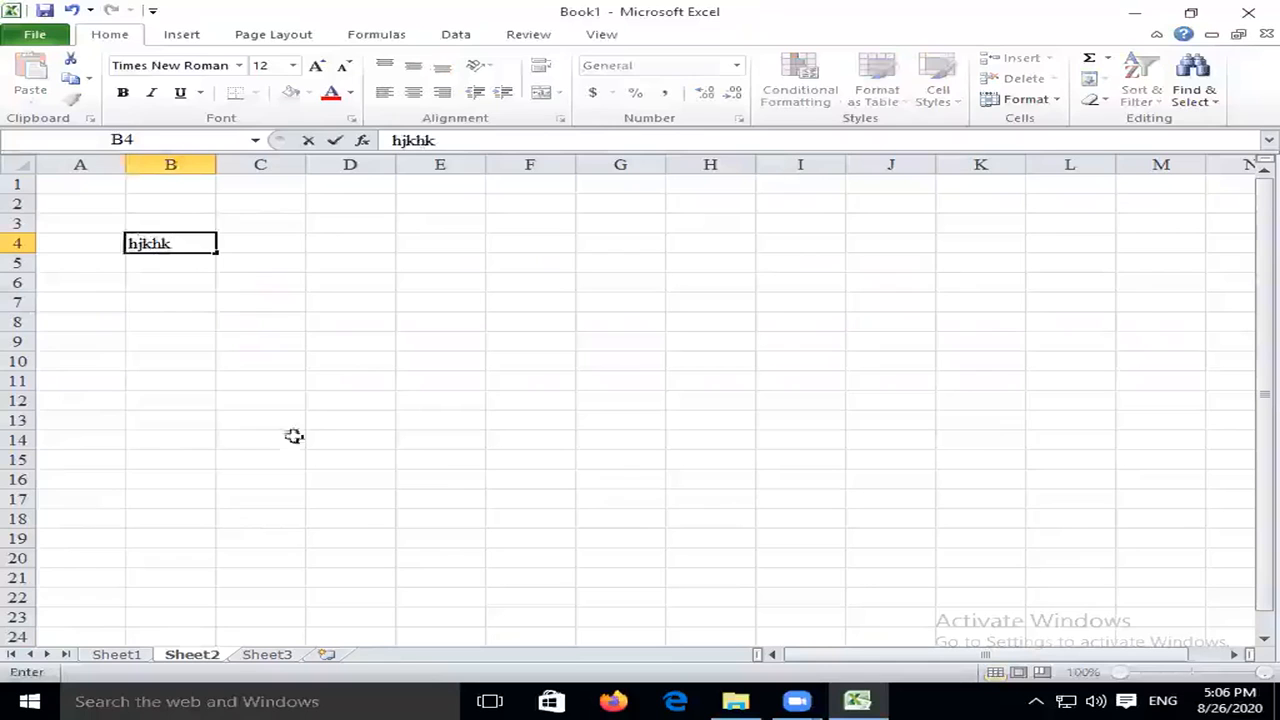
click(140, 310)
Inspect the content of cell B4, along with the whole of row 4 and column B.
click(157, 248)
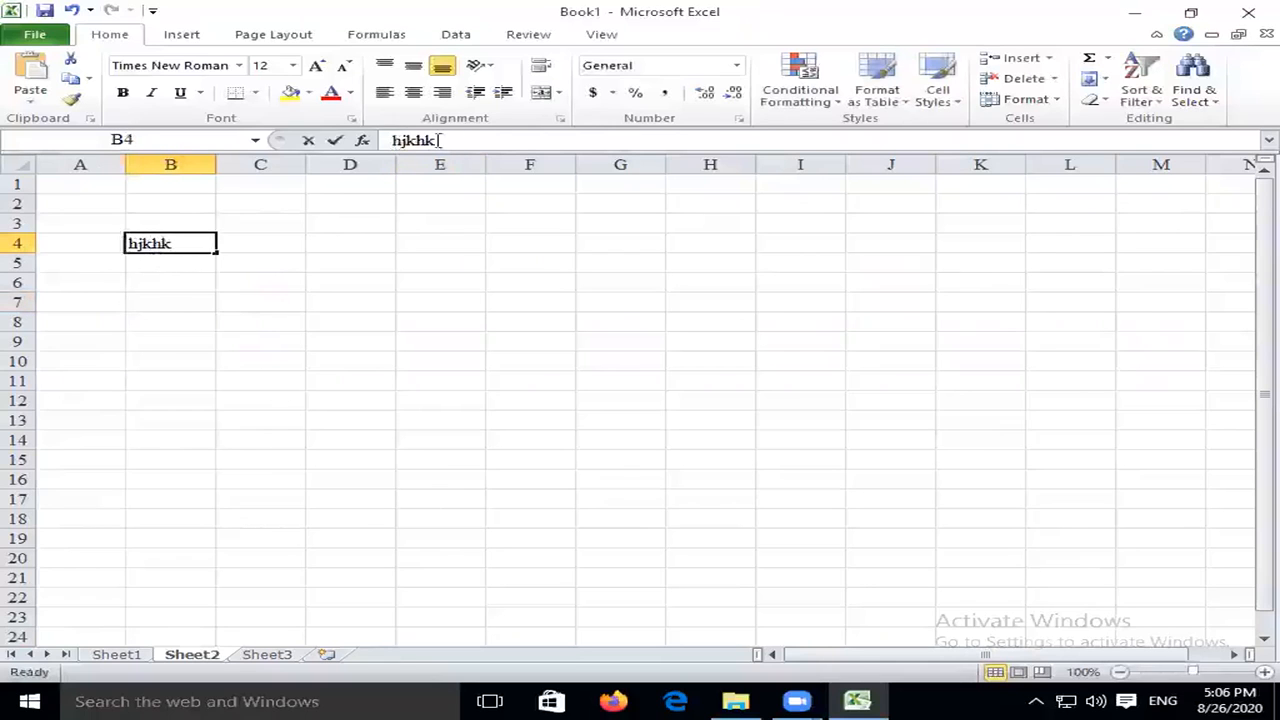
drag(457, 140, 348, 143)
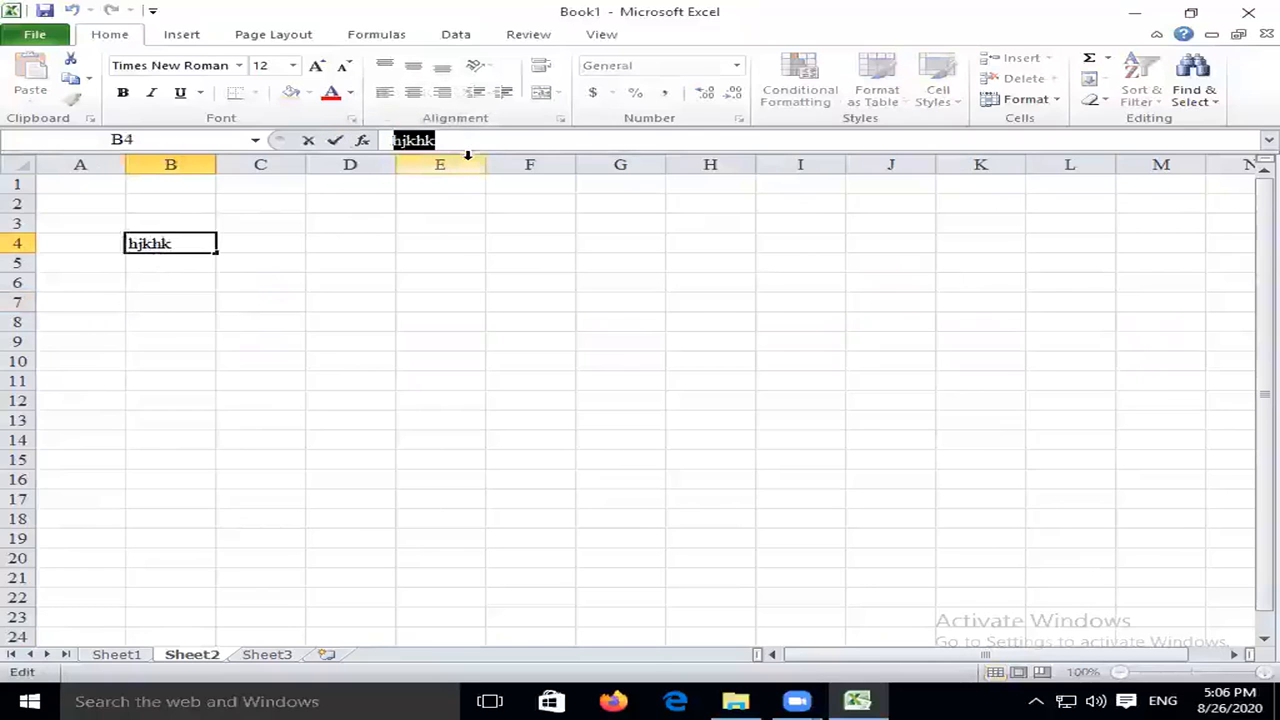
click(259, 269)
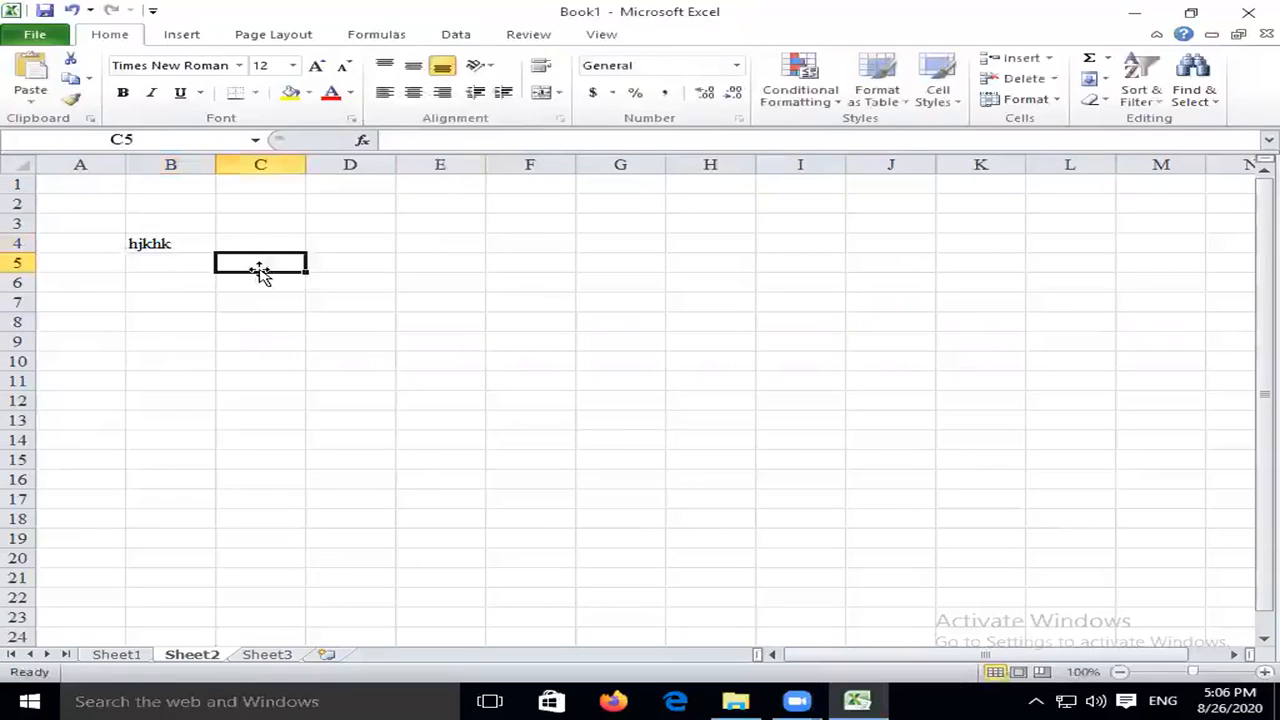
click(19, 244)
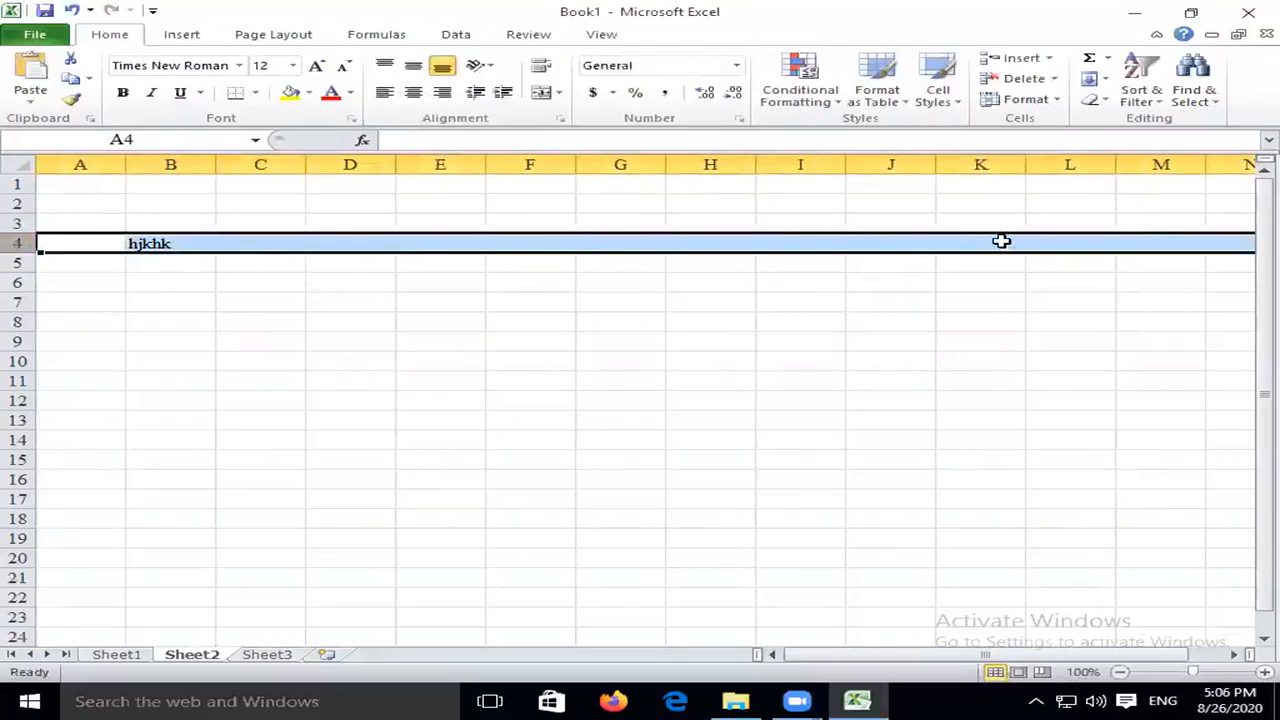
click(187, 163)
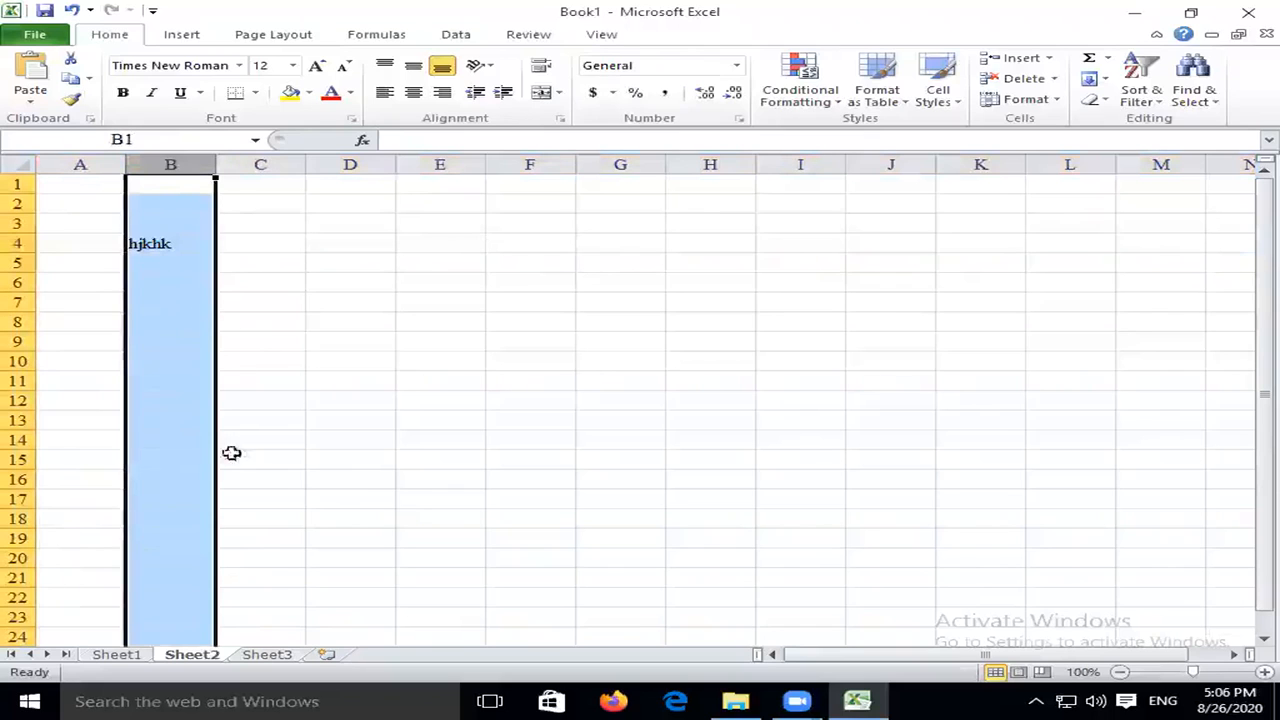
Enter a first name in cell B5 and change its initial letter to a capital.
click(168, 258)
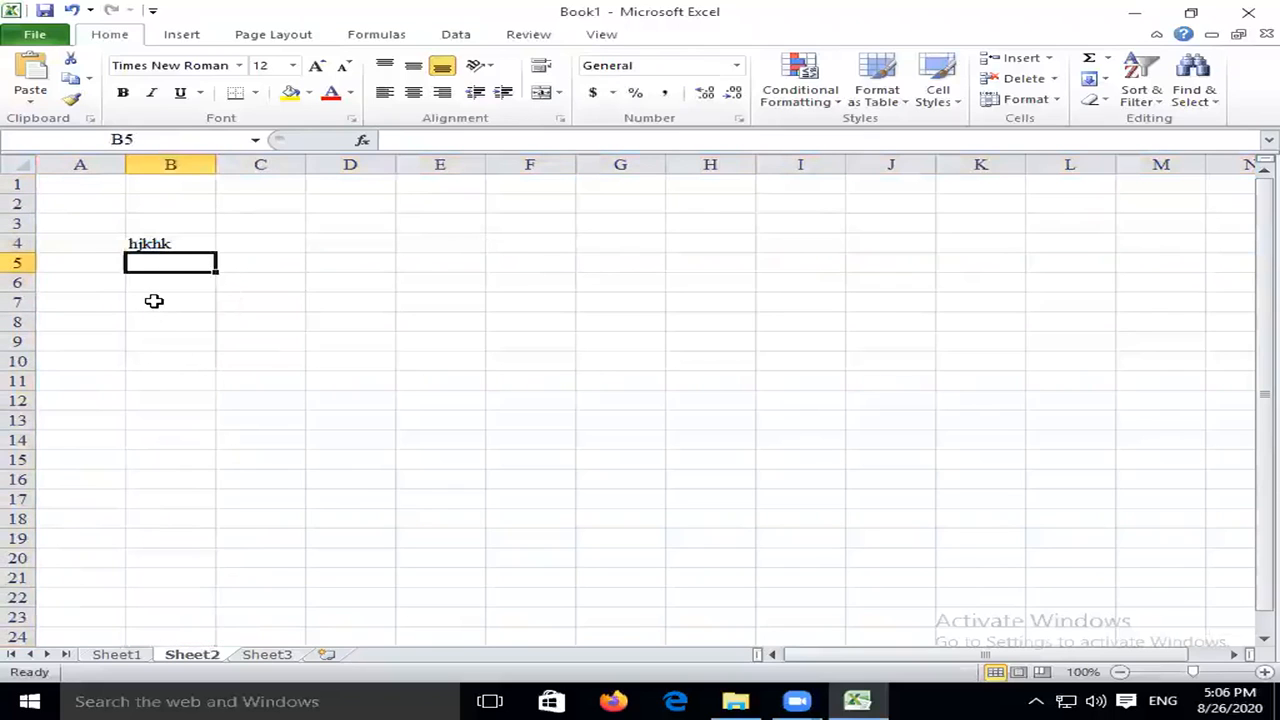
text(nilesh)
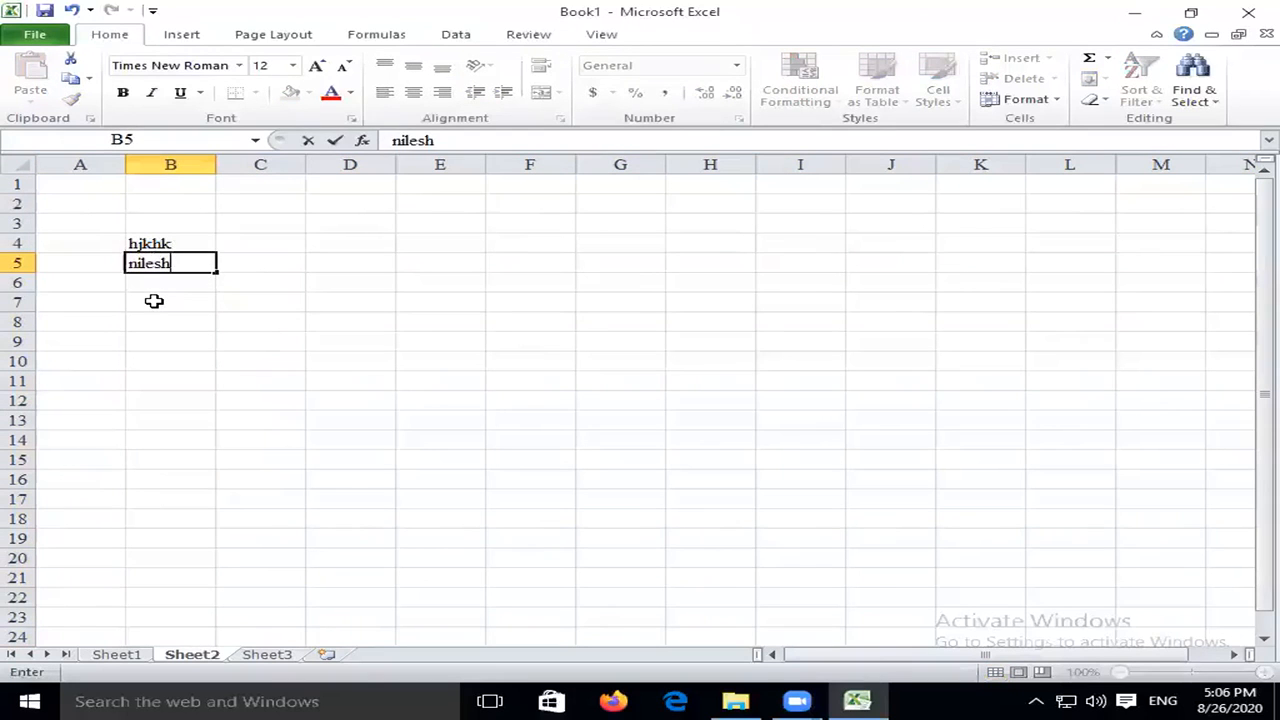
key(Return)
key(Up)
drag(391, 140, 401, 140)
text(Nilesh)
key(Return)
key(Up)
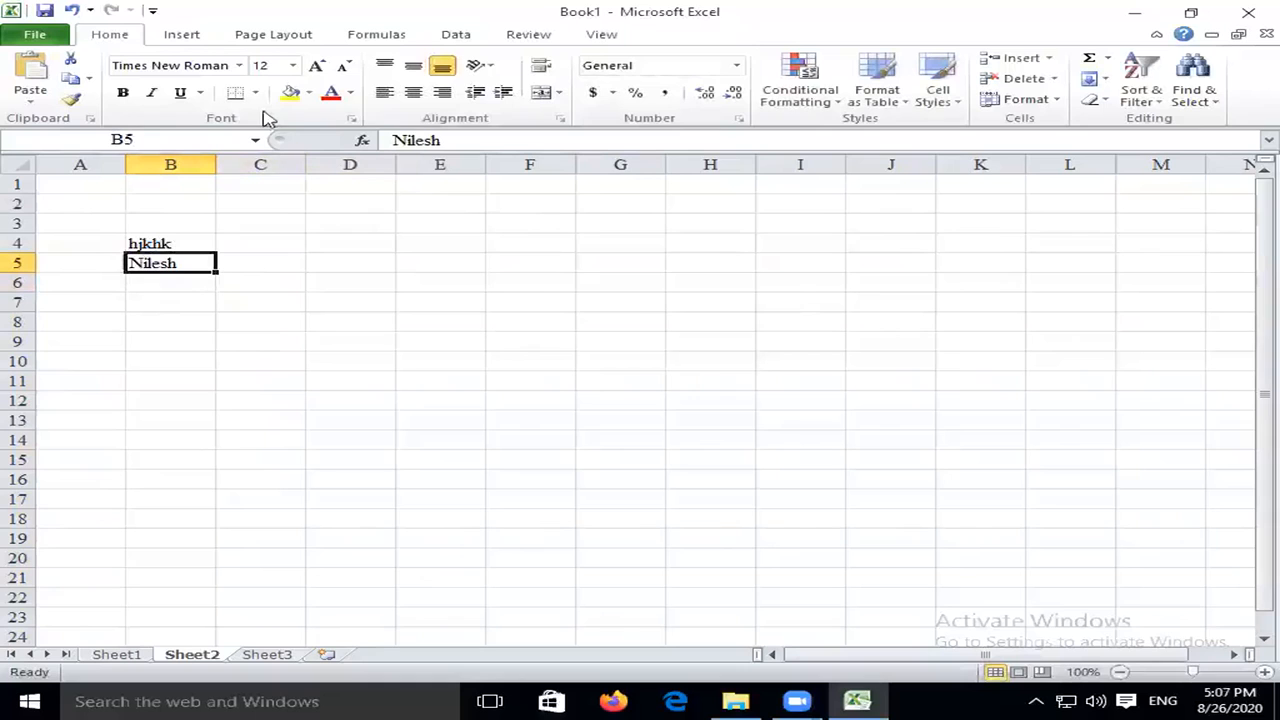
Try bold and italic formatting on the name in cell B5, and remove both.
click(122, 92)
click(150, 93)
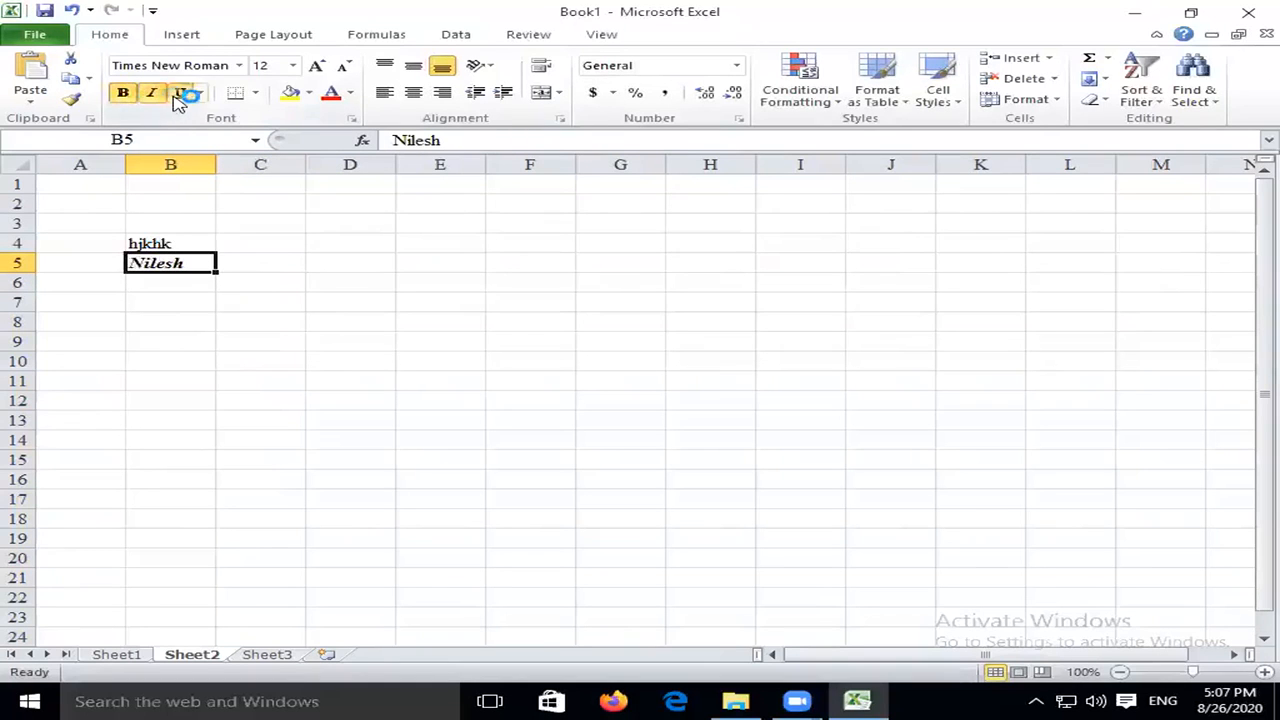
click(150, 92)
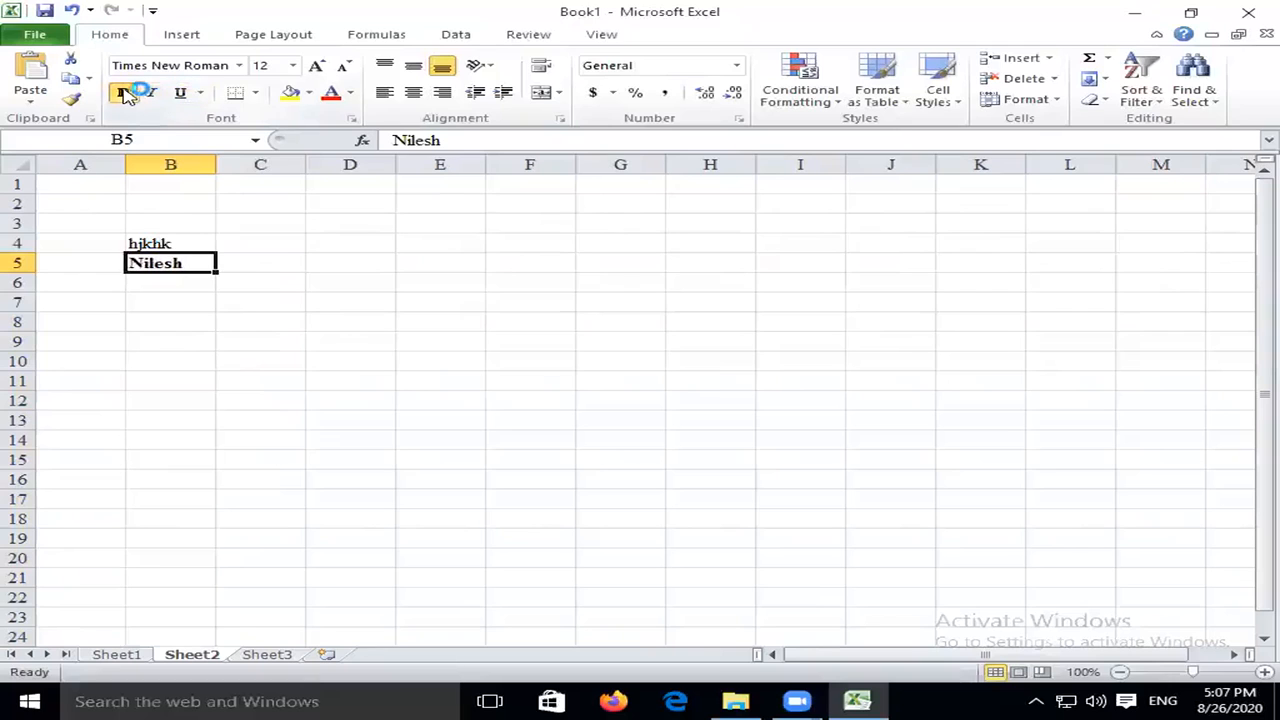
click(122, 95)
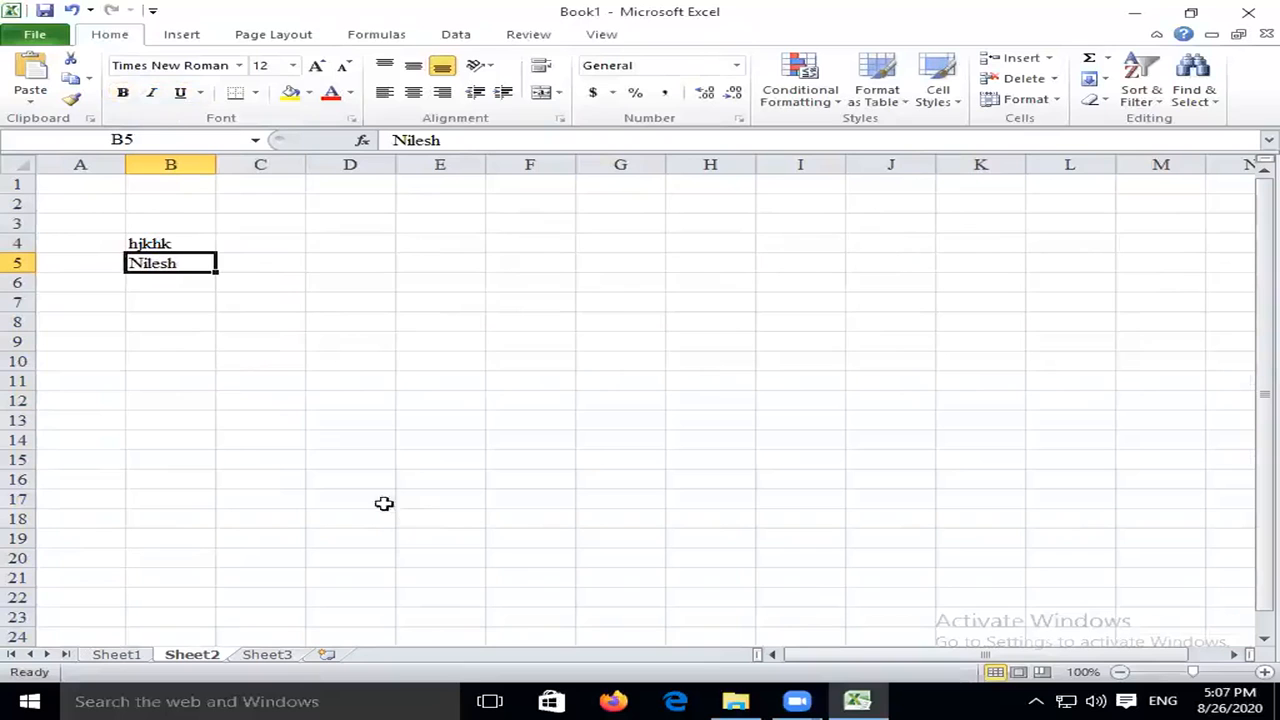
Enter the numbers 10, 20 and 30 in cells C6 to C8.
click(162, 340)
click(266, 276)
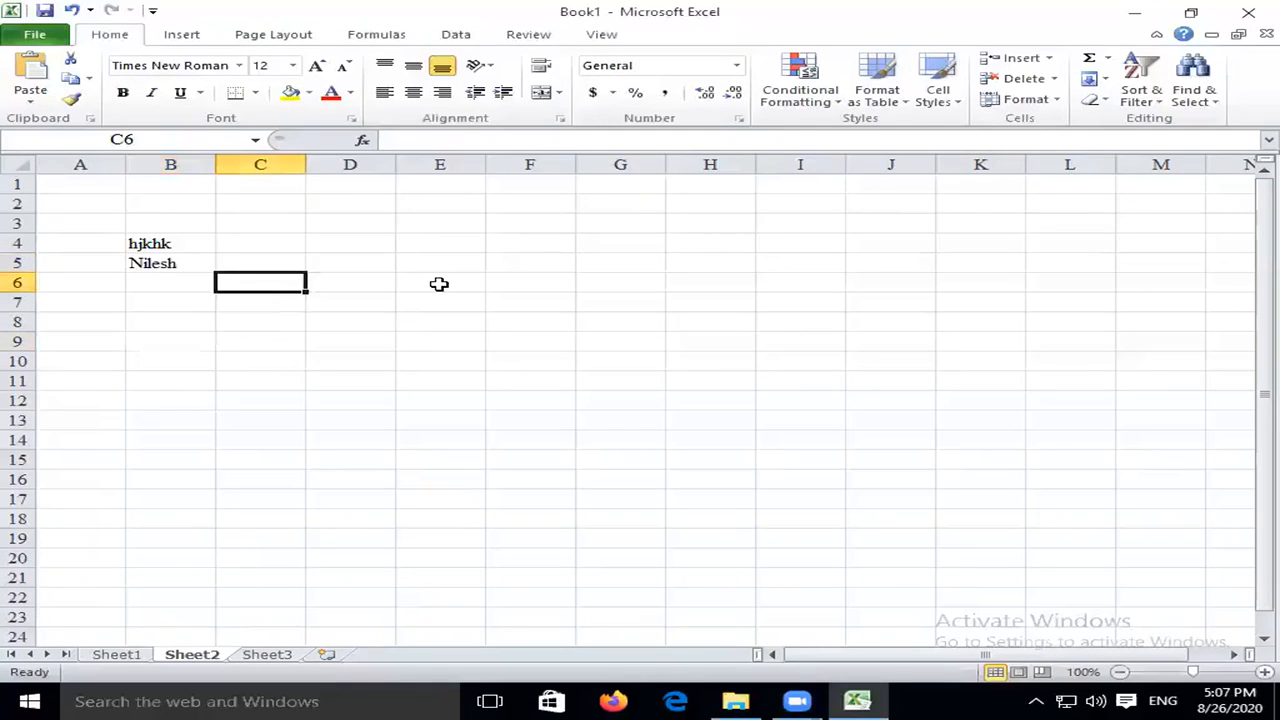
text(10)
key(Return)
text(20)
key(Return)
text(30)
key(Return)
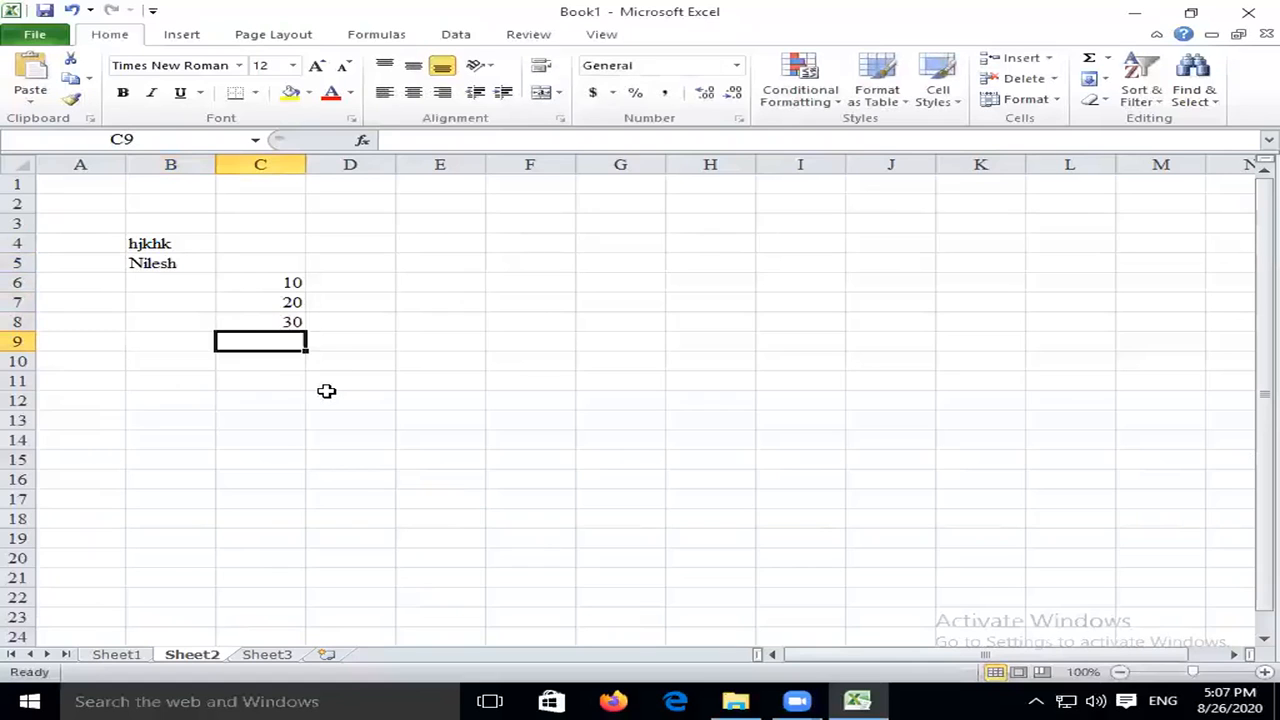
Check the contents of cells C6, C7 and C8 one after another.
click(263, 279)
click(263, 304)
click(263, 323)
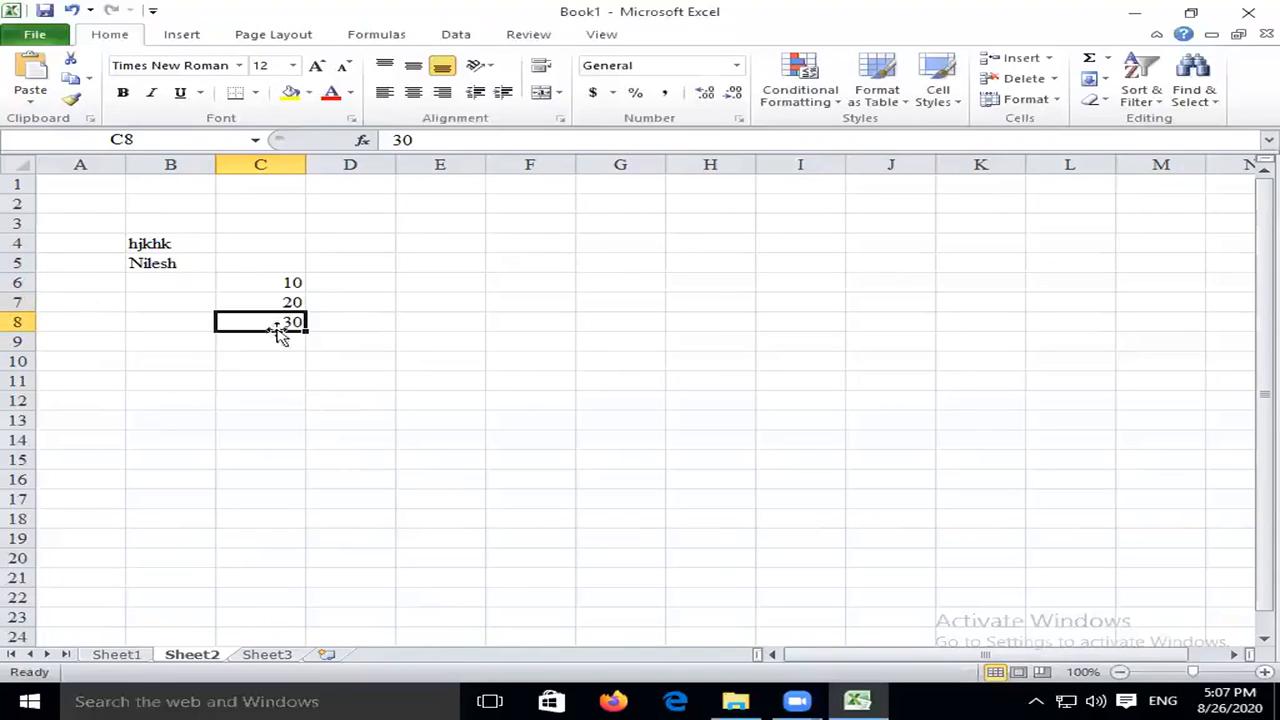
Enlarge cell C6 by making row 6 several times taller and column C wider.
click(268, 281)
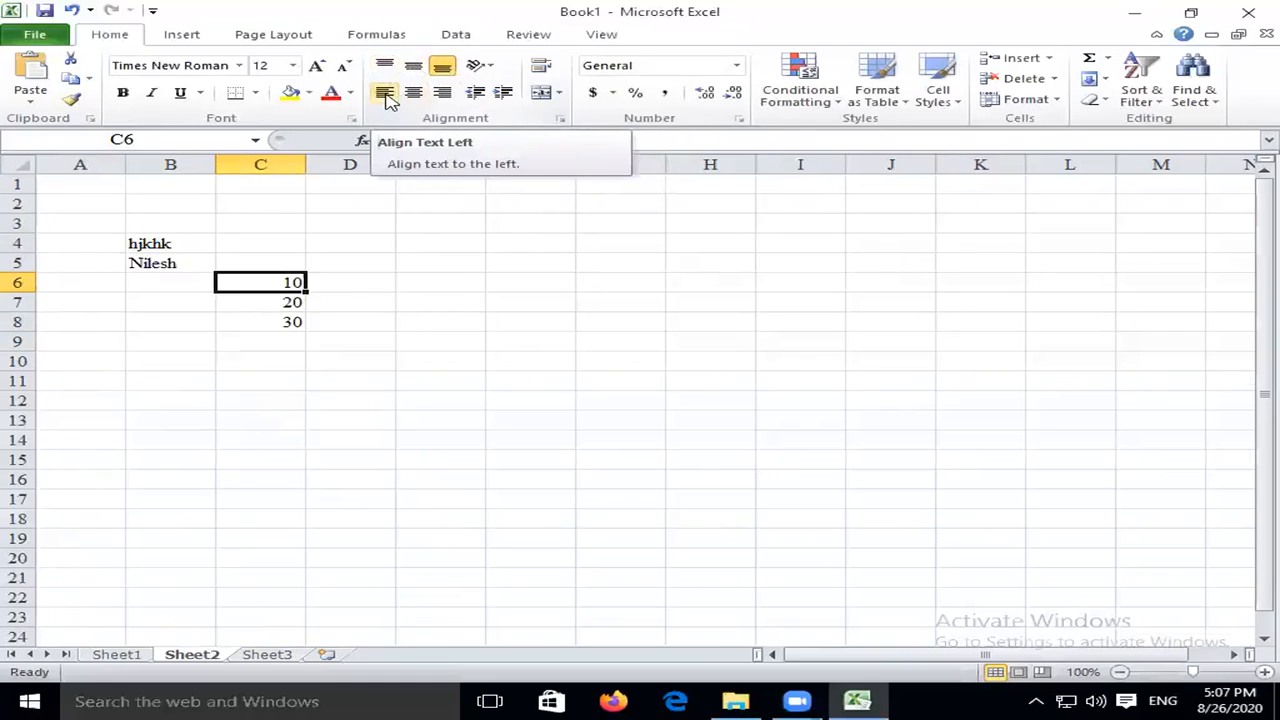
drag(20, 292, 22, 355)
drag(305, 163, 348, 165)
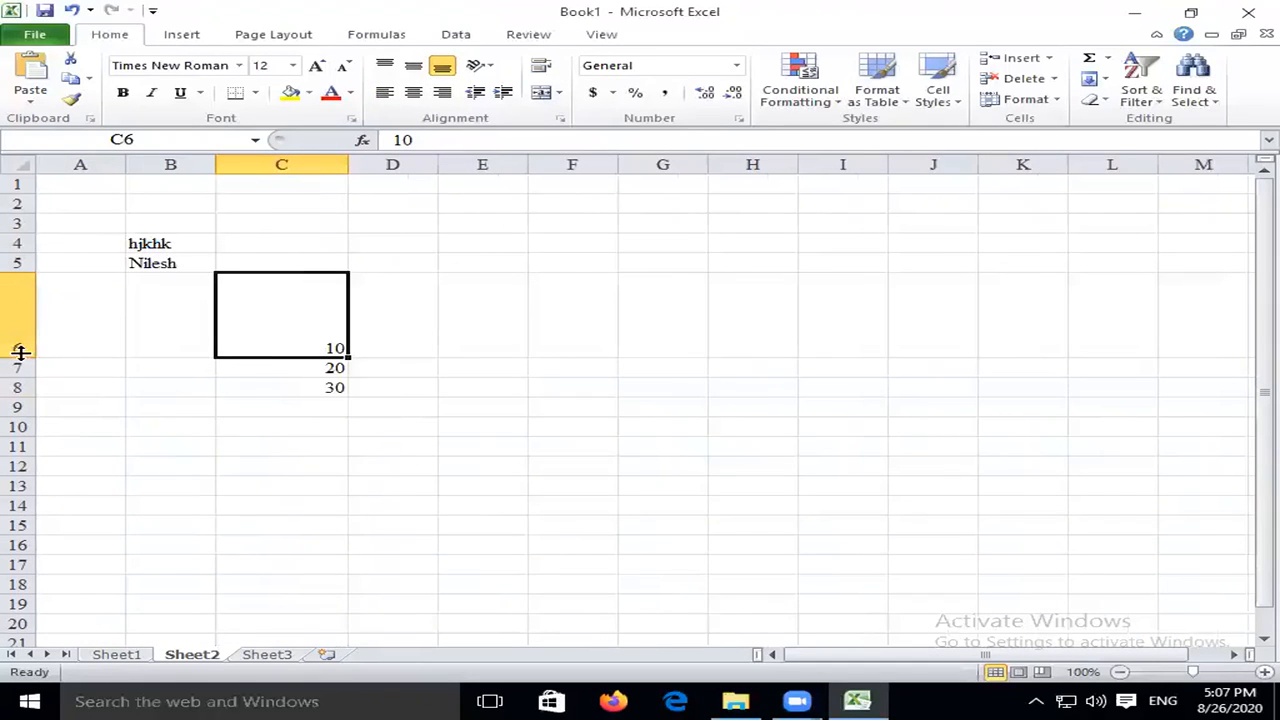
mouse_move(20, 354)
mouse_down()
mouse_move(20, 400)
mouse_move(22, 337)
mouse_up()
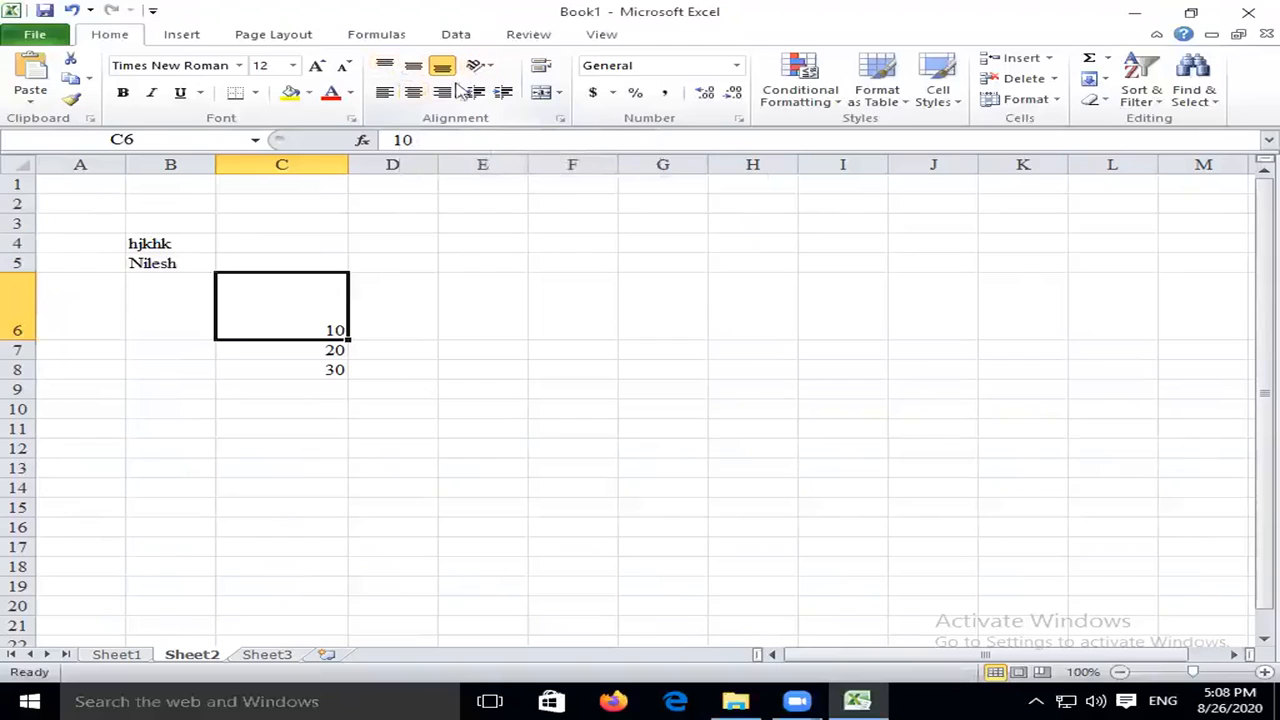
Try left and right alignment on the number in cell C6, and set it to centre horizontally and middle vertically.
click(383, 97)
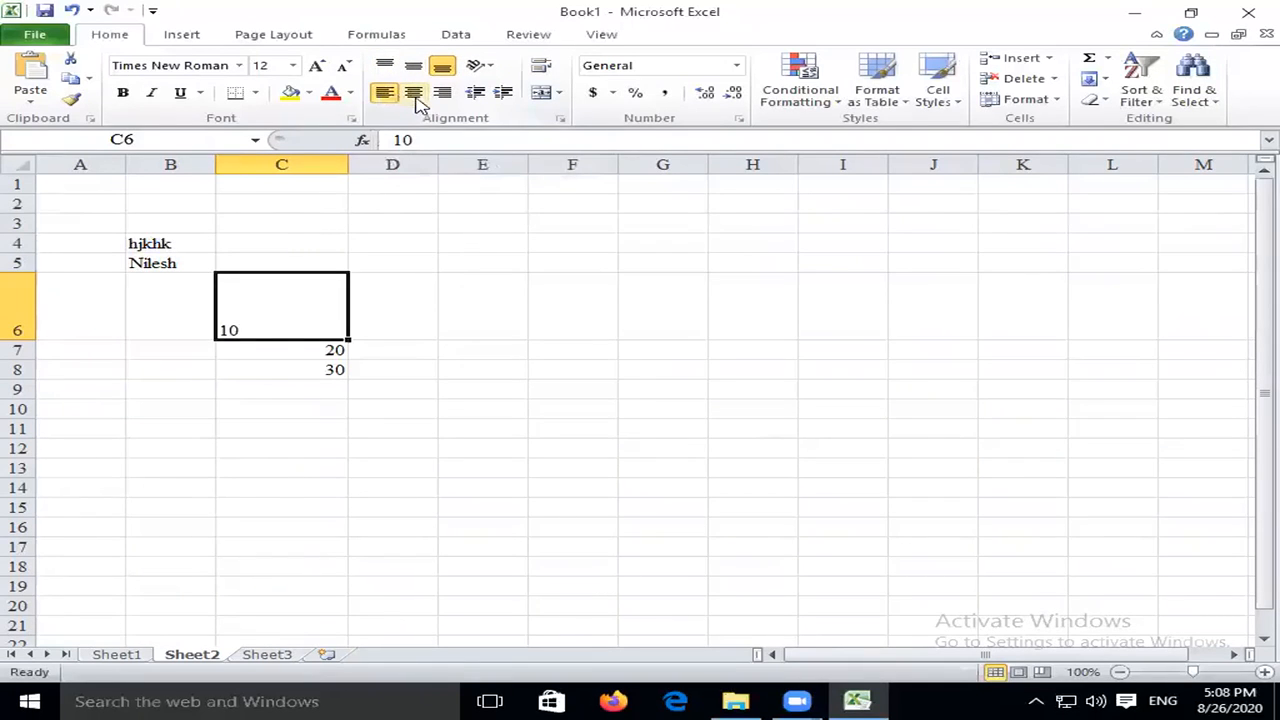
click(414, 96)
click(447, 94)
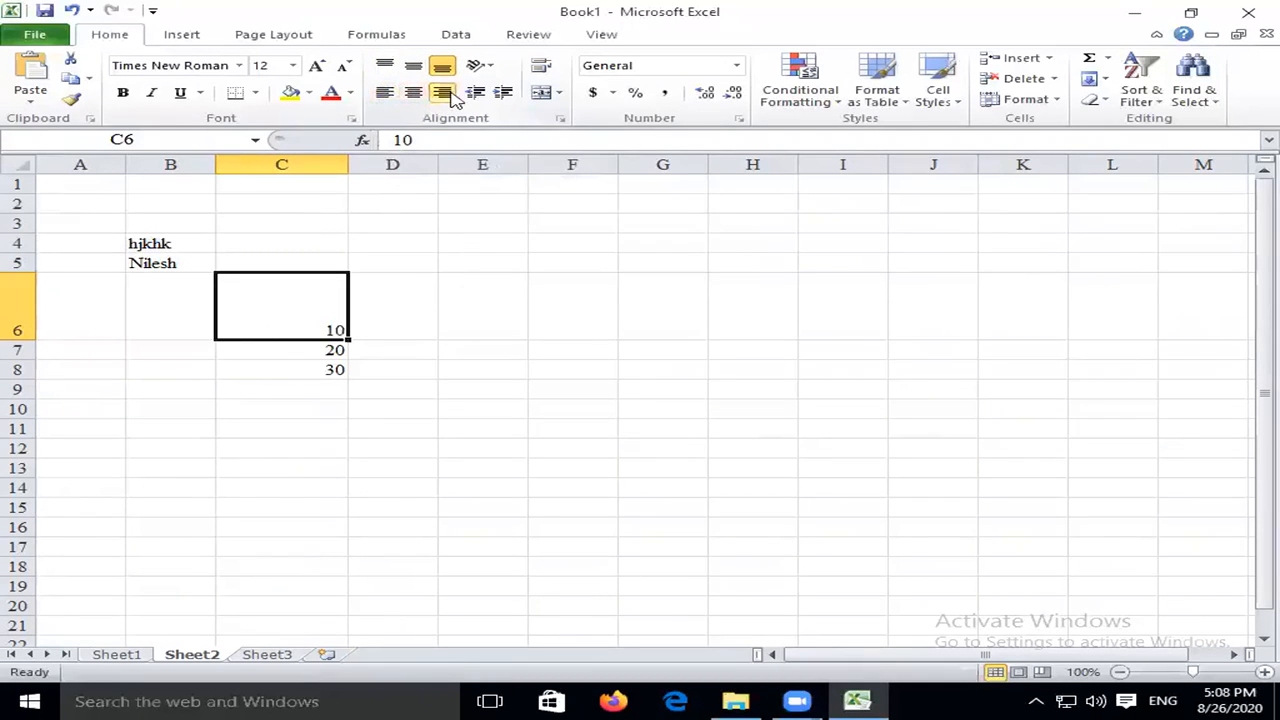
click(414, 93)
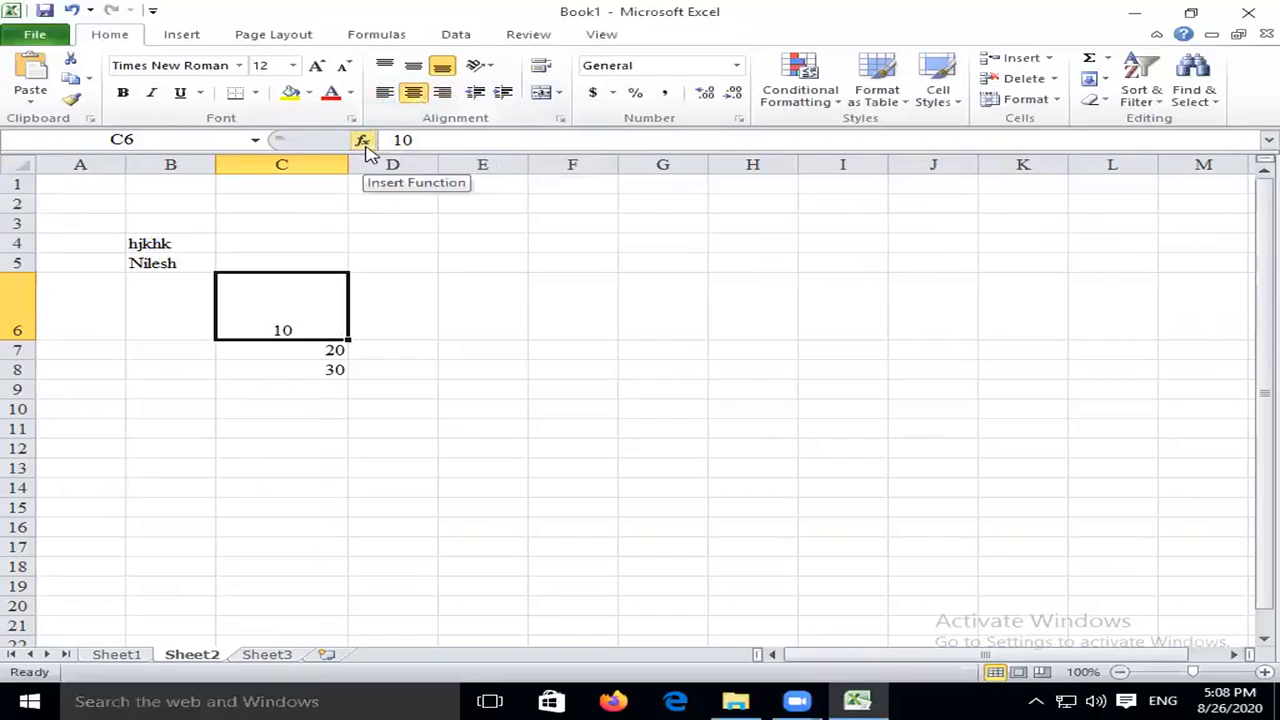
click(414, 66)
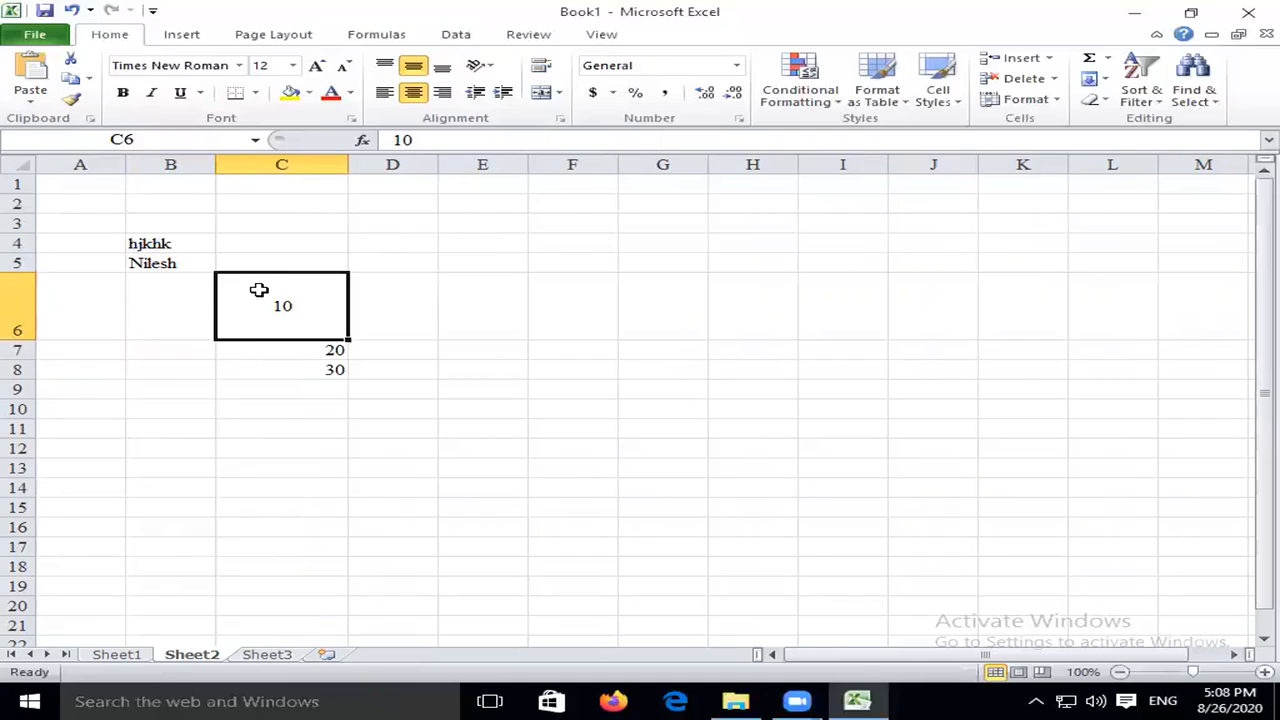
click(291, 346)
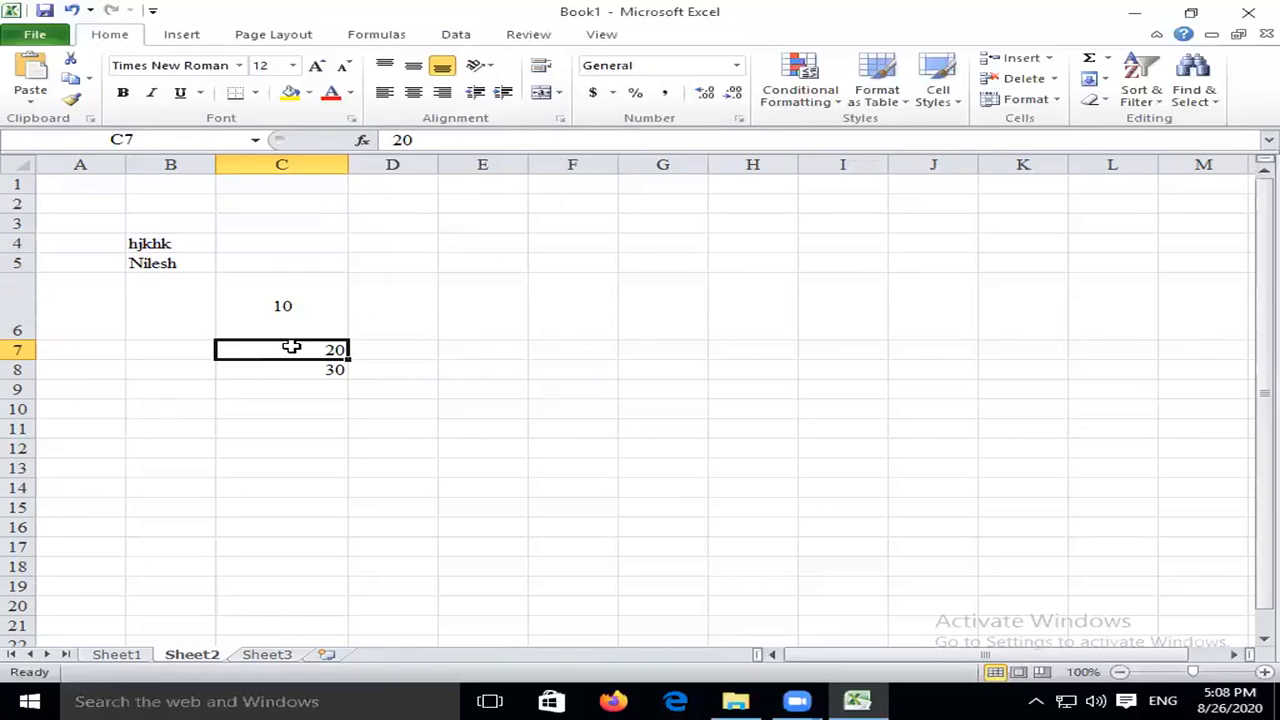
Start saving the workbook and enter class2 as the file name.
click(30, 34)
click(60, 64)
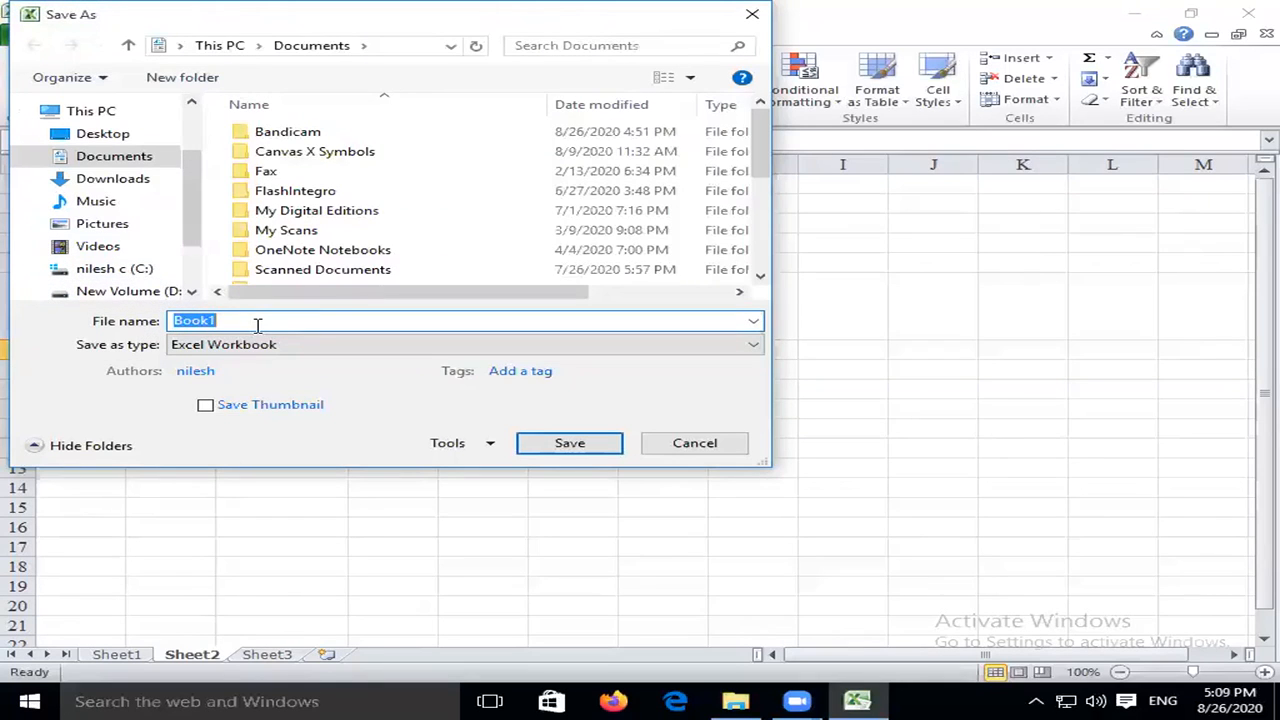
click(292, 323)
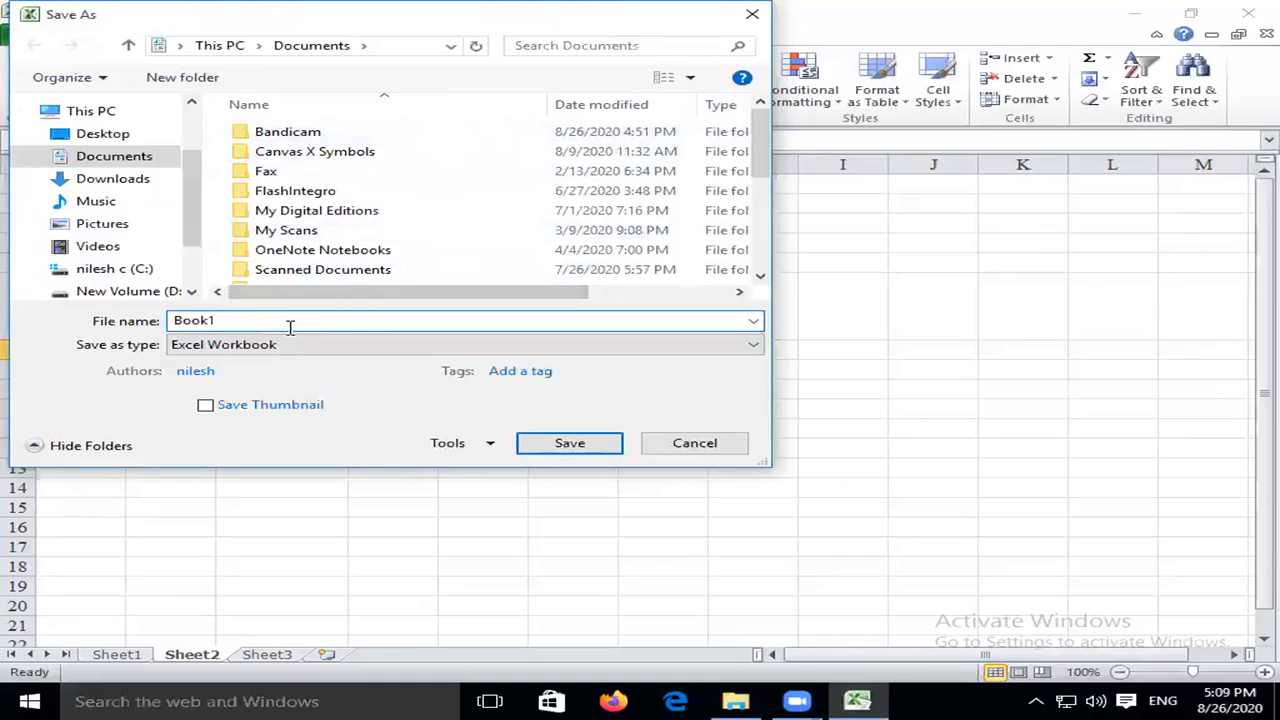
key(BackSpace)
key(BackSpace)
key(BackSpace)
key(BackSpace)
key(BackSpace)
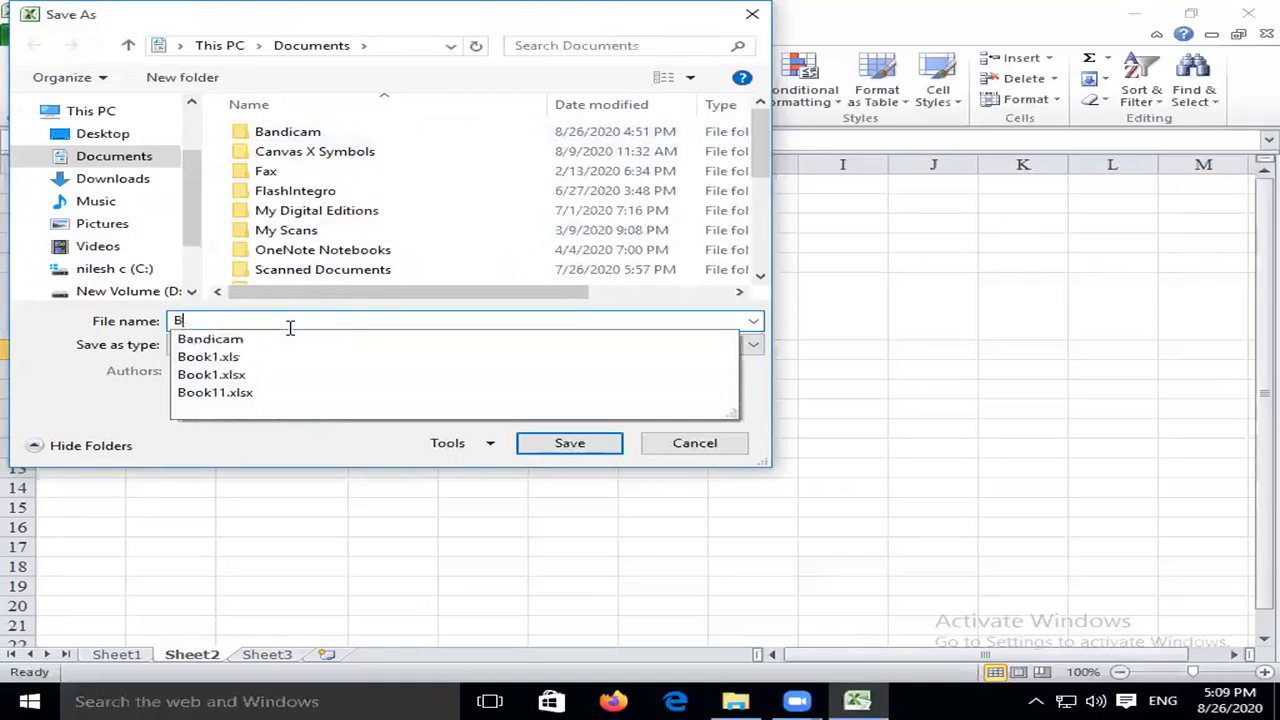
text(cla)
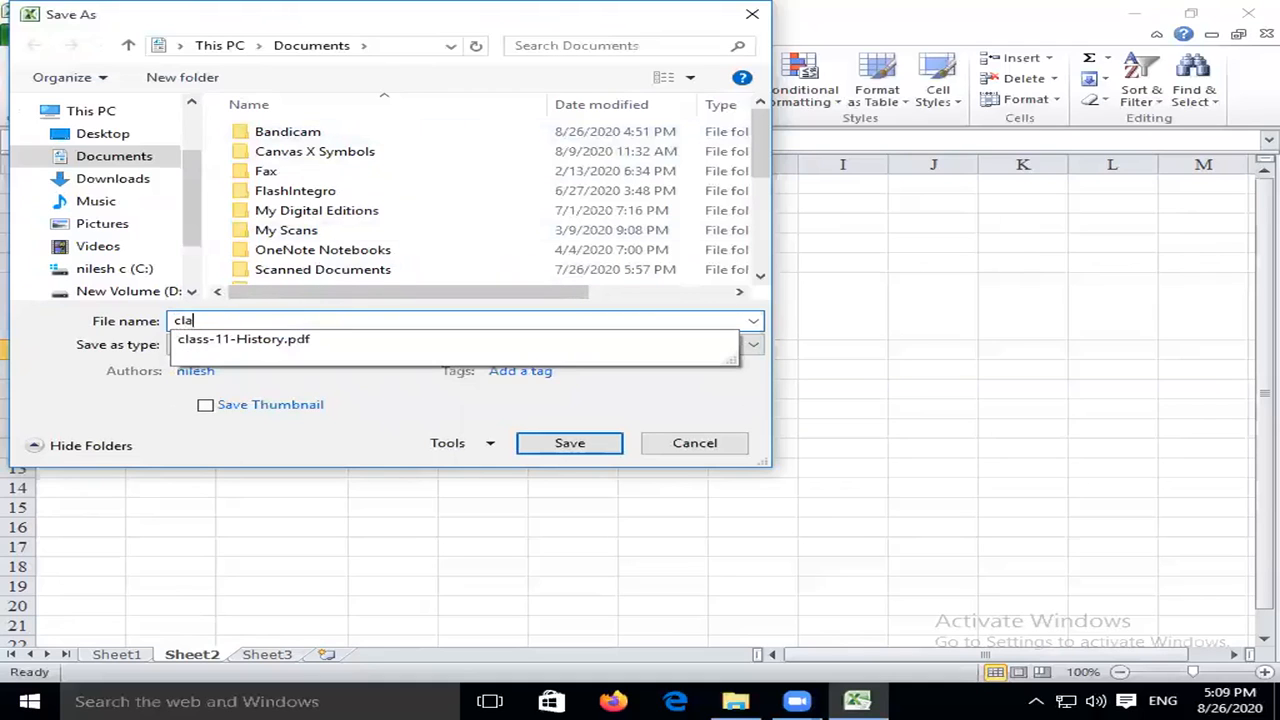
text(ss2)
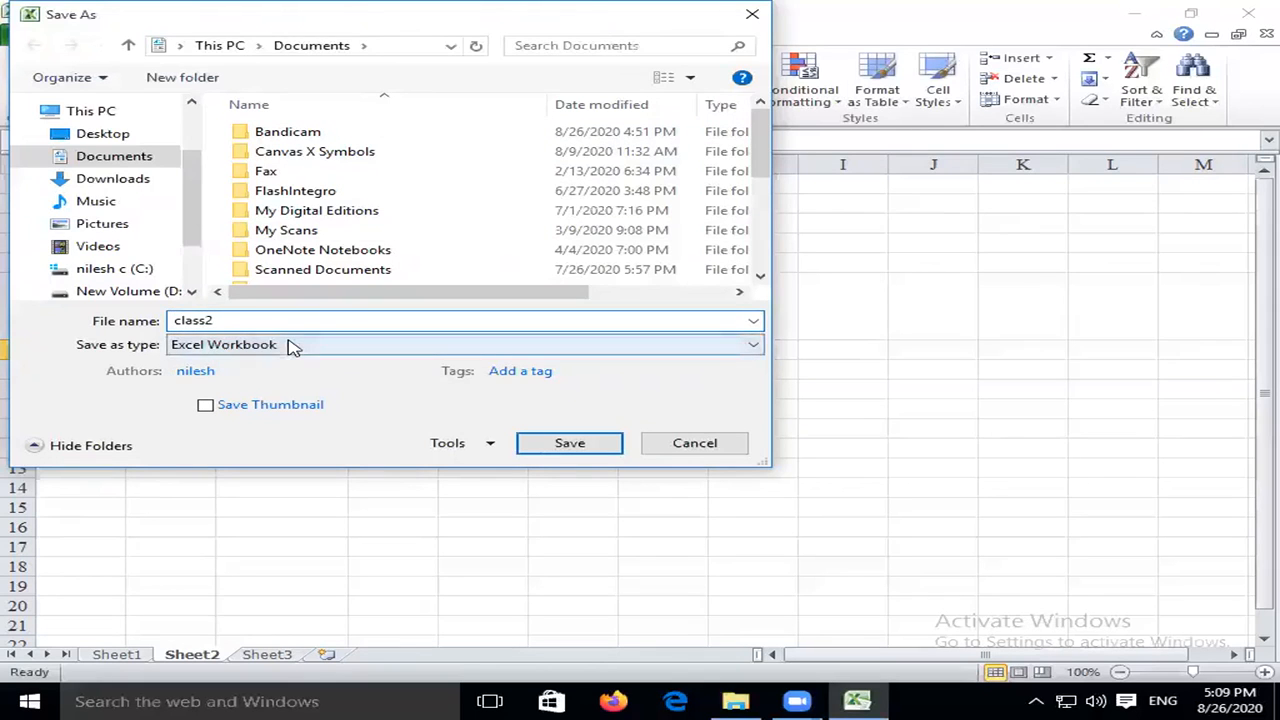
Choose Excel Workbook as the file type and save the file in Documents.
click(295, 344)
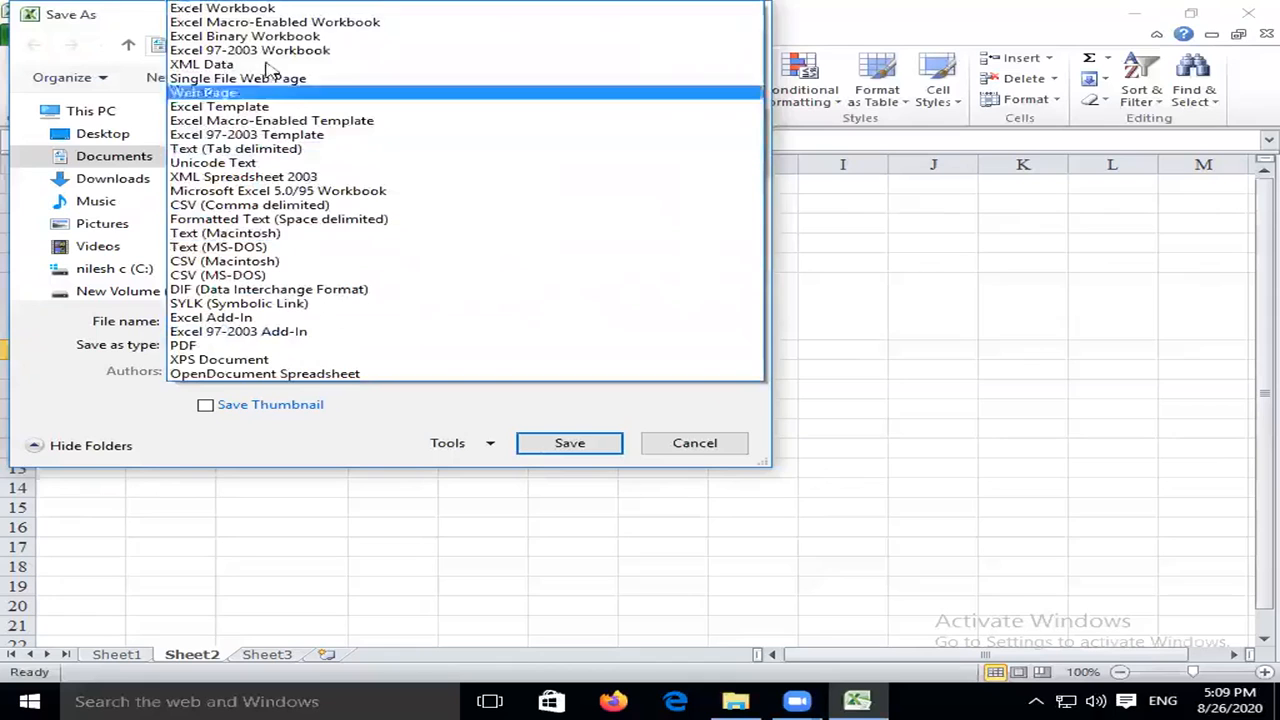
click(256, 10)
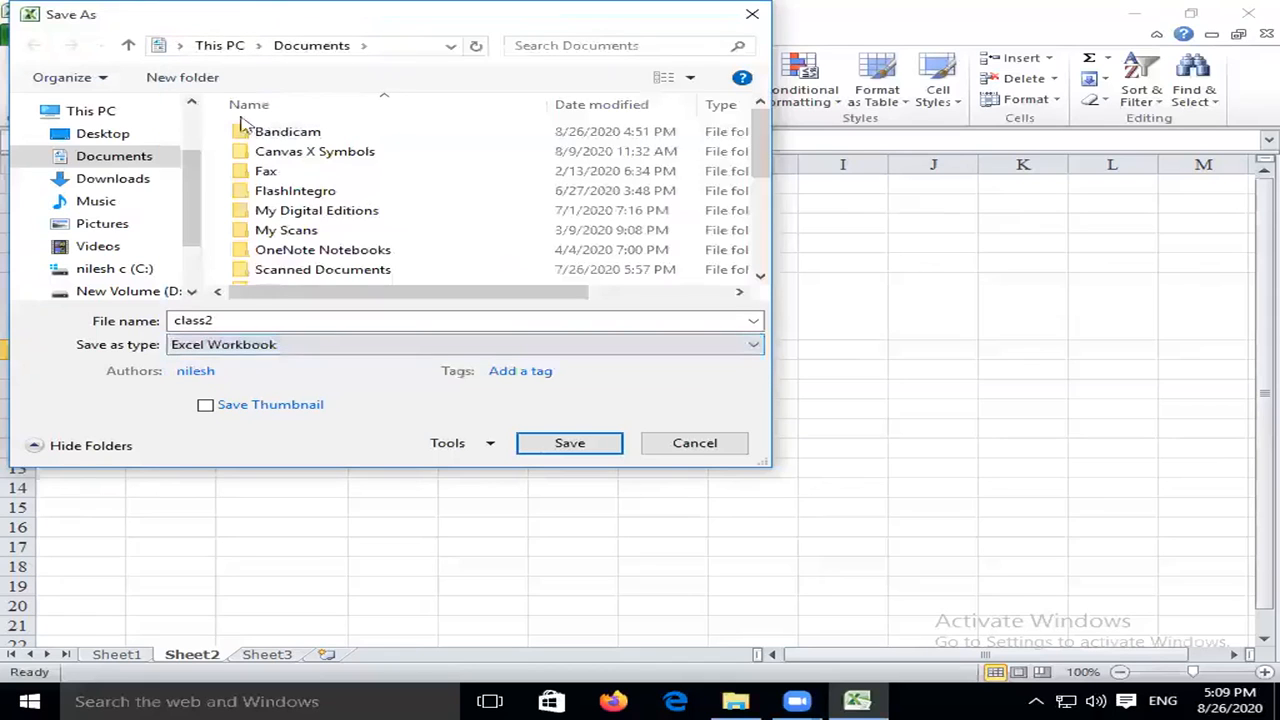
double_click(285, 317)
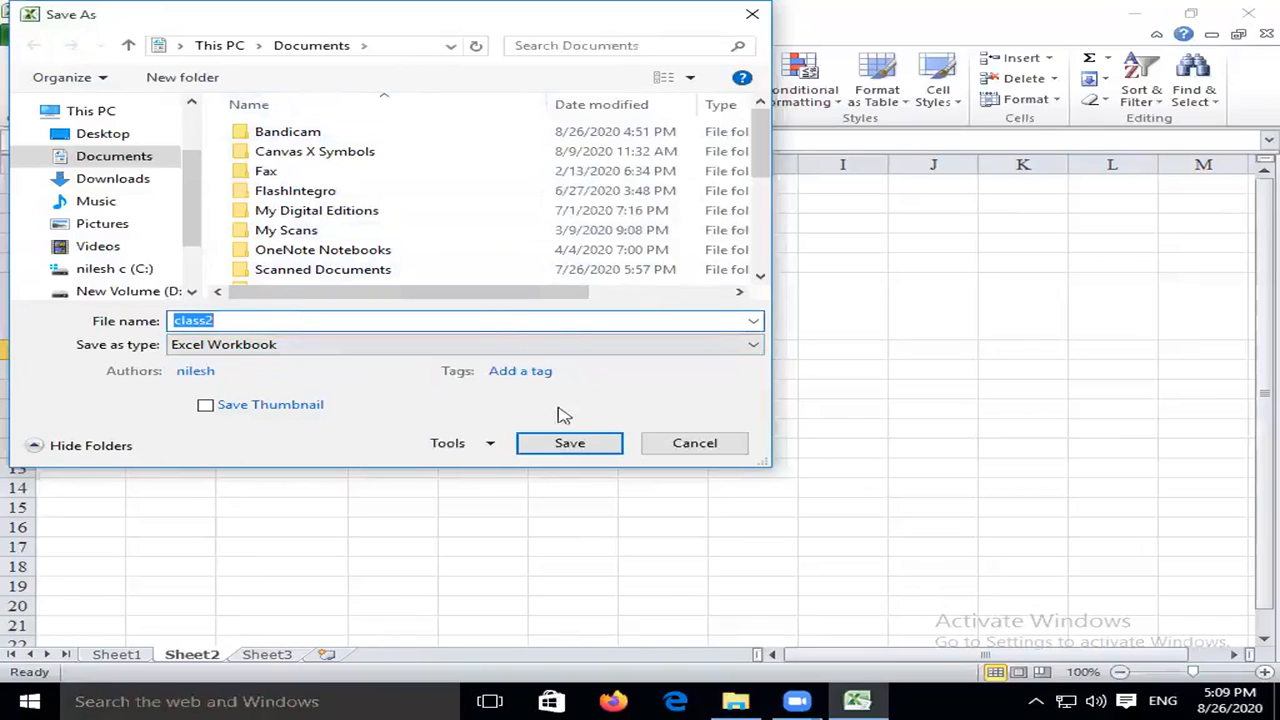
click(570, 443)
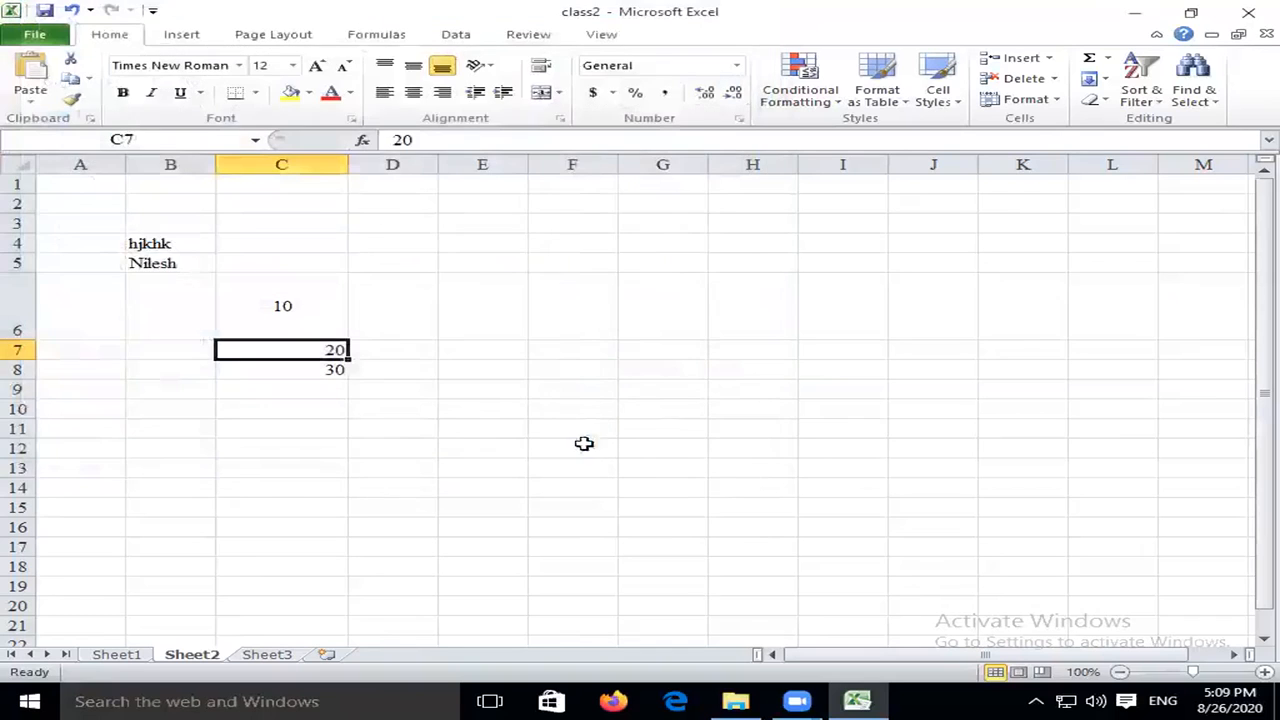
Enter 12 in cell C11 and save the workbook again.
click(318, 430)
text(12)
key(Return)
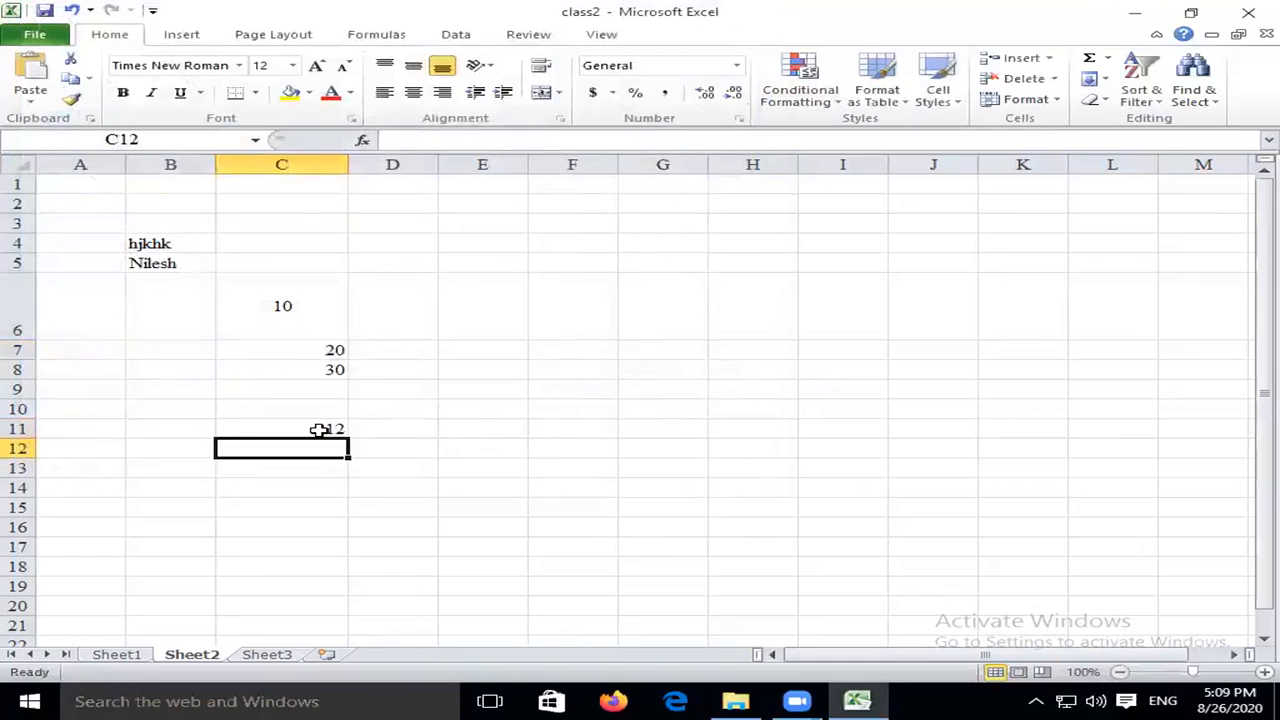
click(42, 34)
click(60, 64)
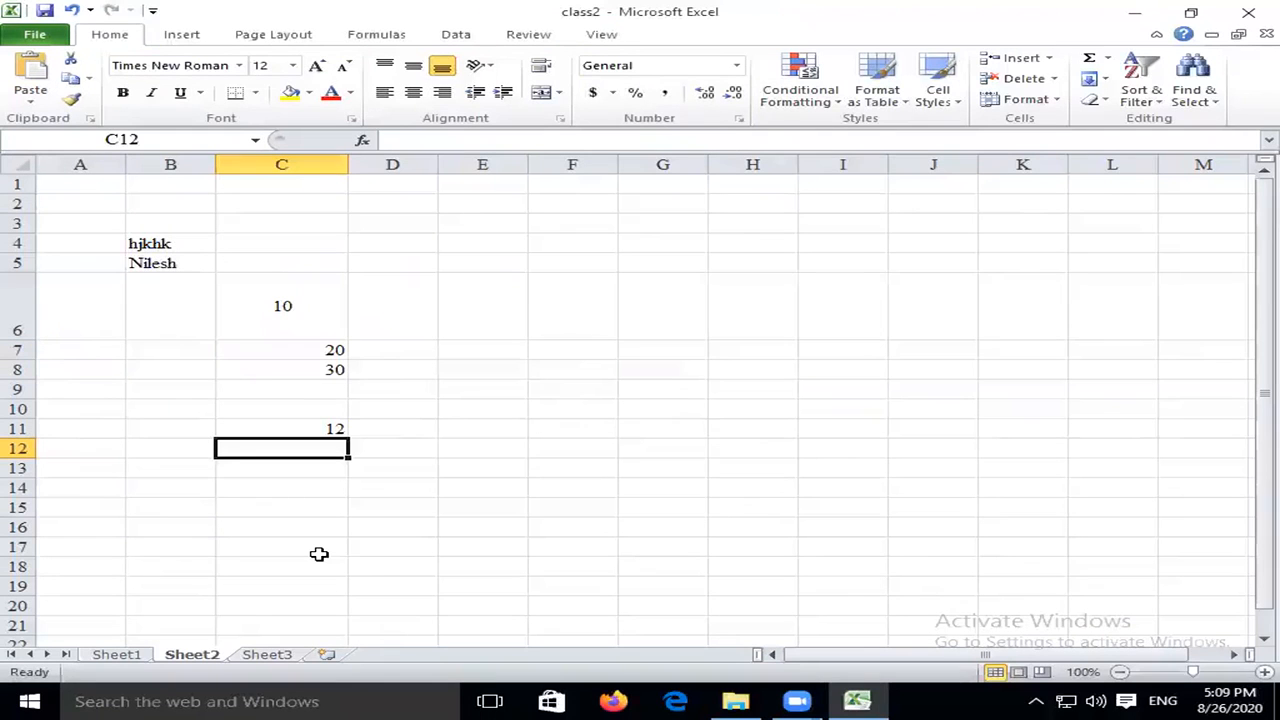
Switch back and forth between Sheet1 and Sheet2 to view their contents, ending on Sheet2.
click(110, 655)
click(172, 655)
key(ctrl+Page_Down)
click(124, 656)
key(ctrl+Page_Down)
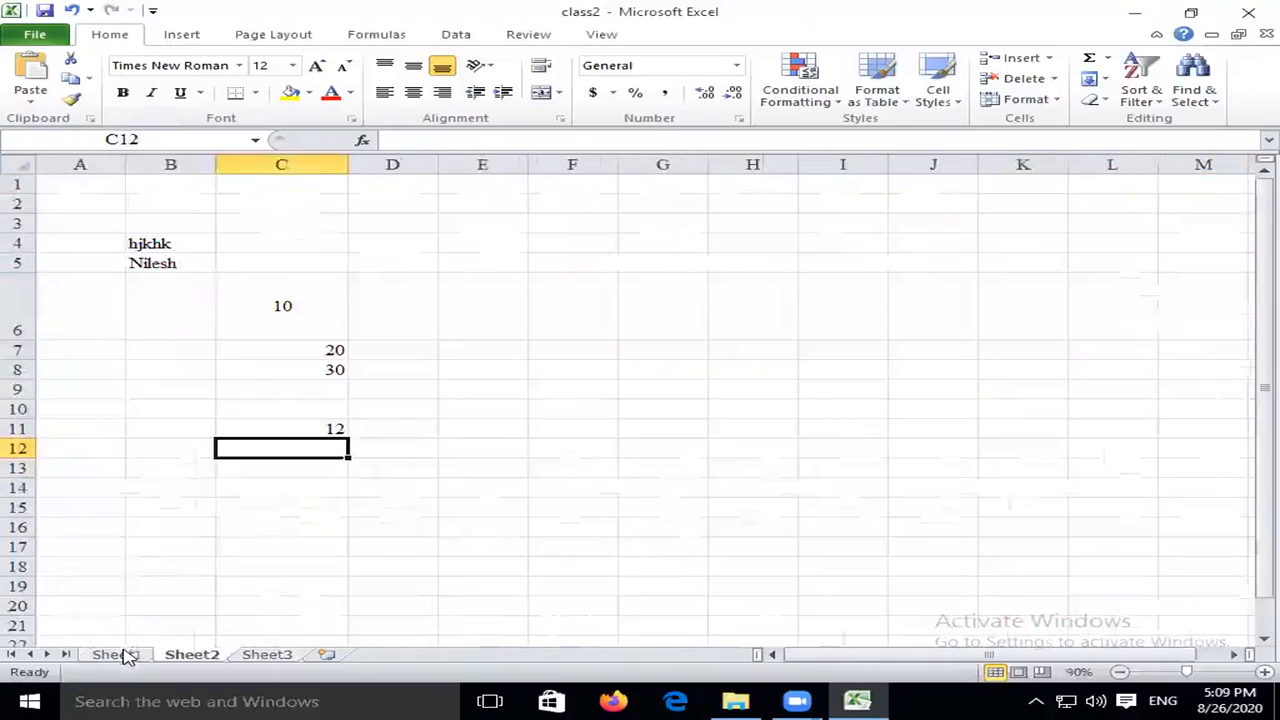
Demonstrate selecting the whole of column B, the whole of row 6, and the single cell B6.
click(171, 164)
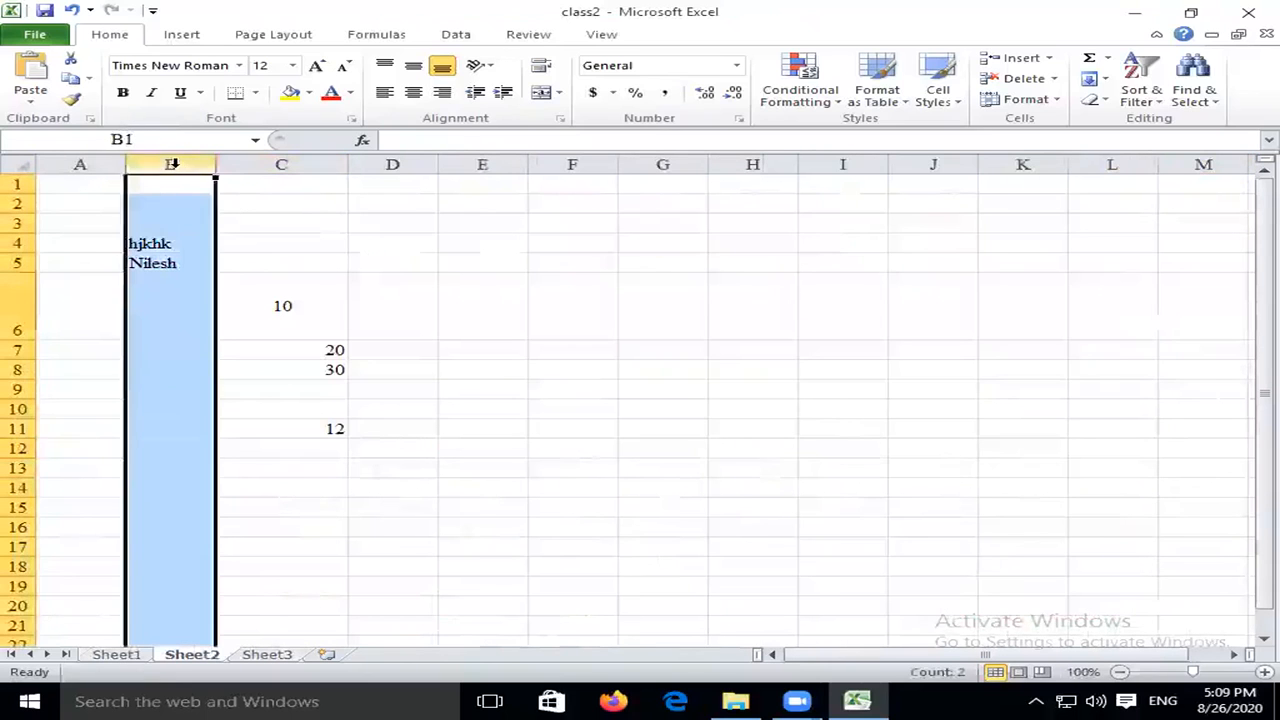
click(19, 300)
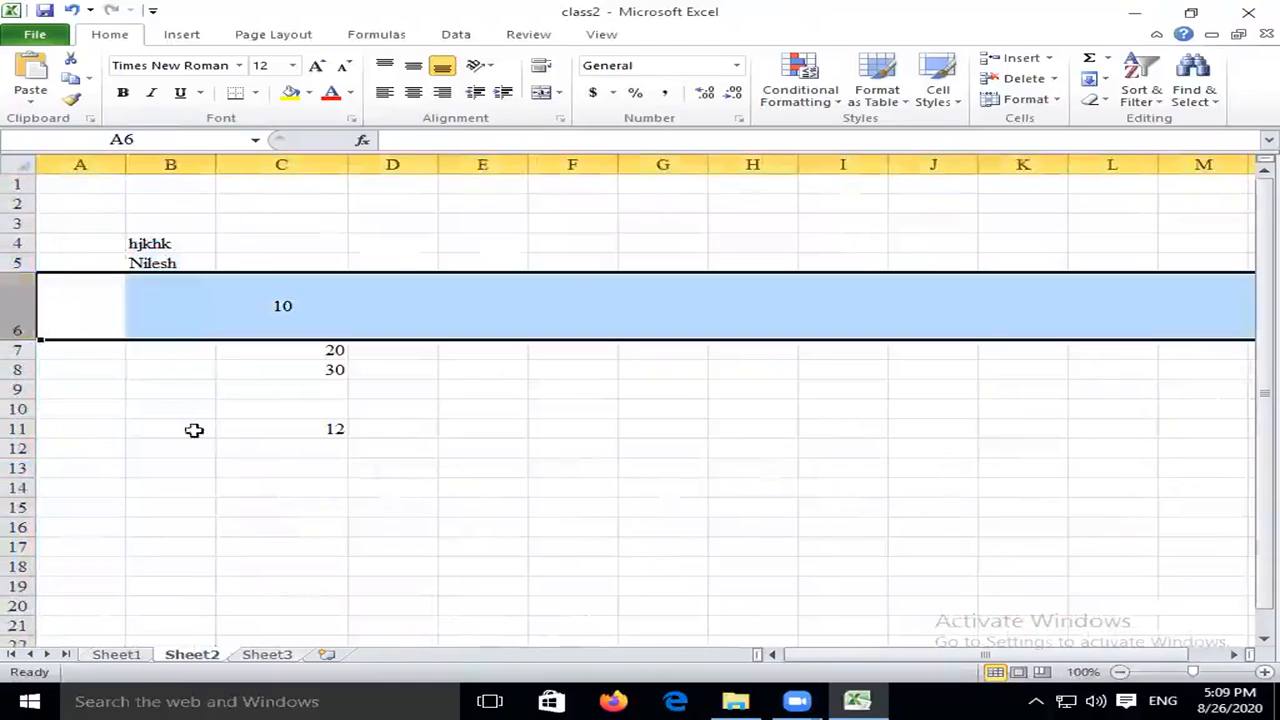
click(166, 301)
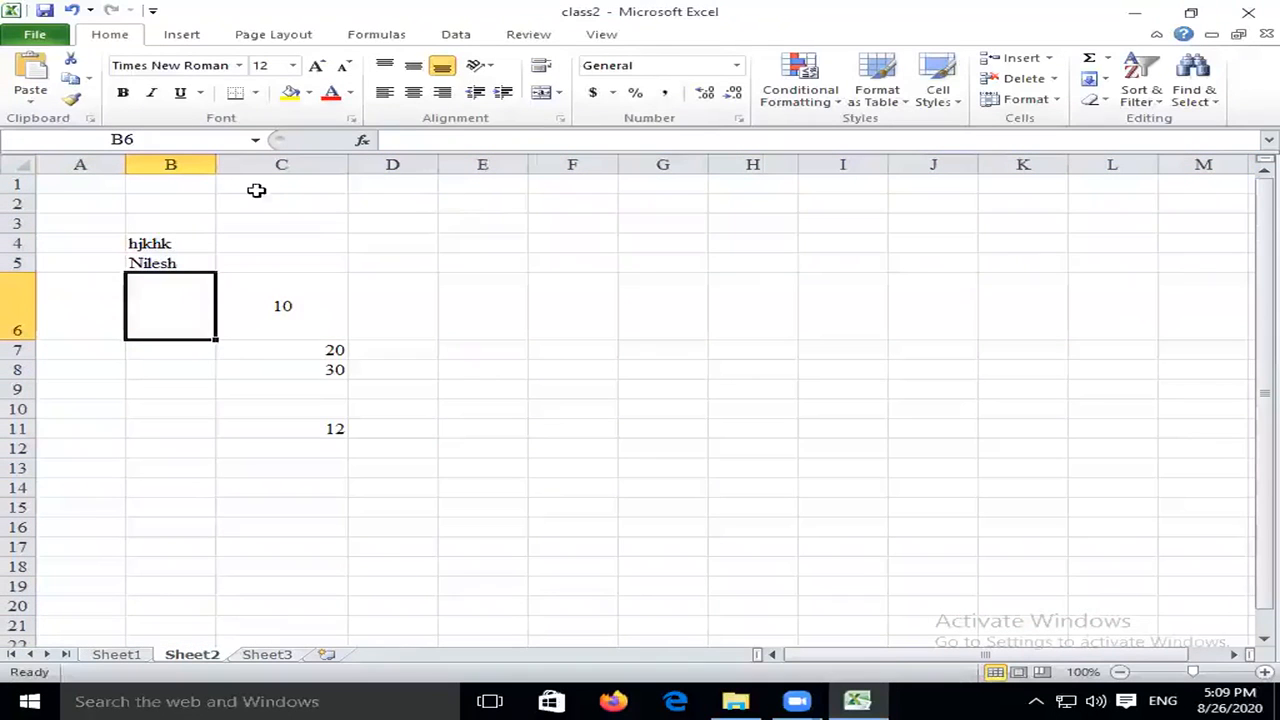
Try an orange font colour on the name in cell B5, and set it to standard red.
click(152, 263)
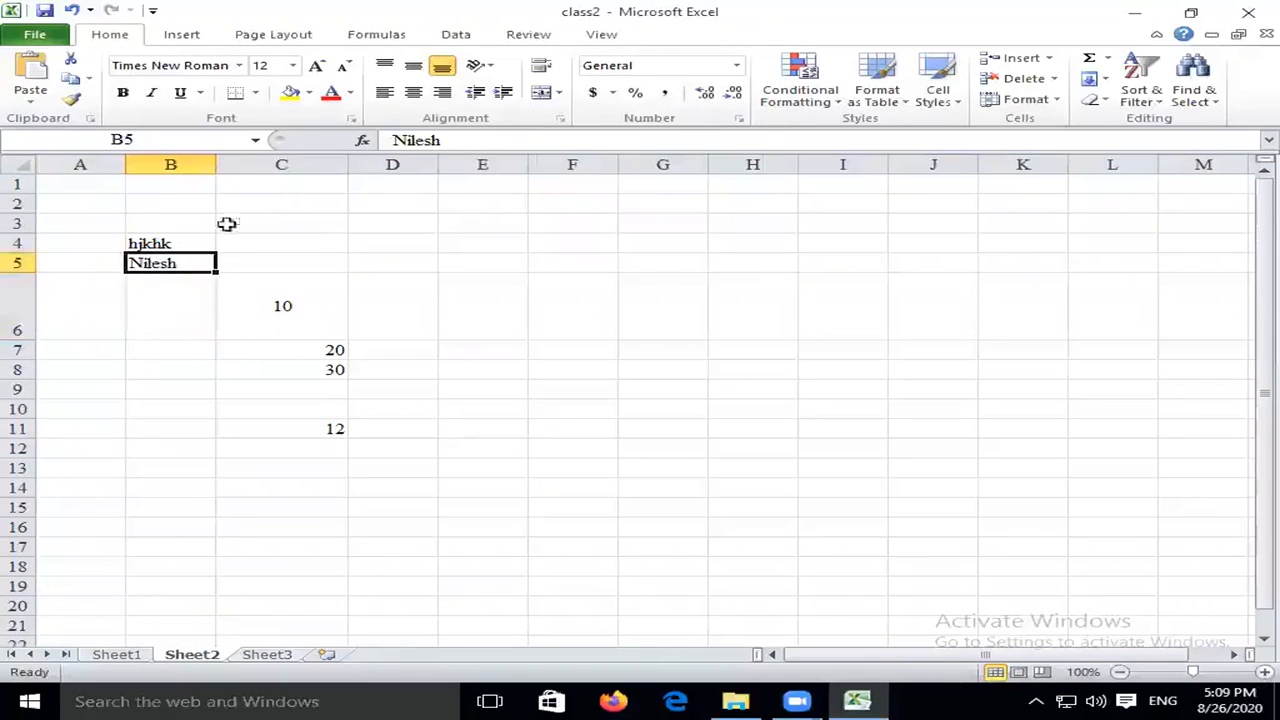
click(353, 92)
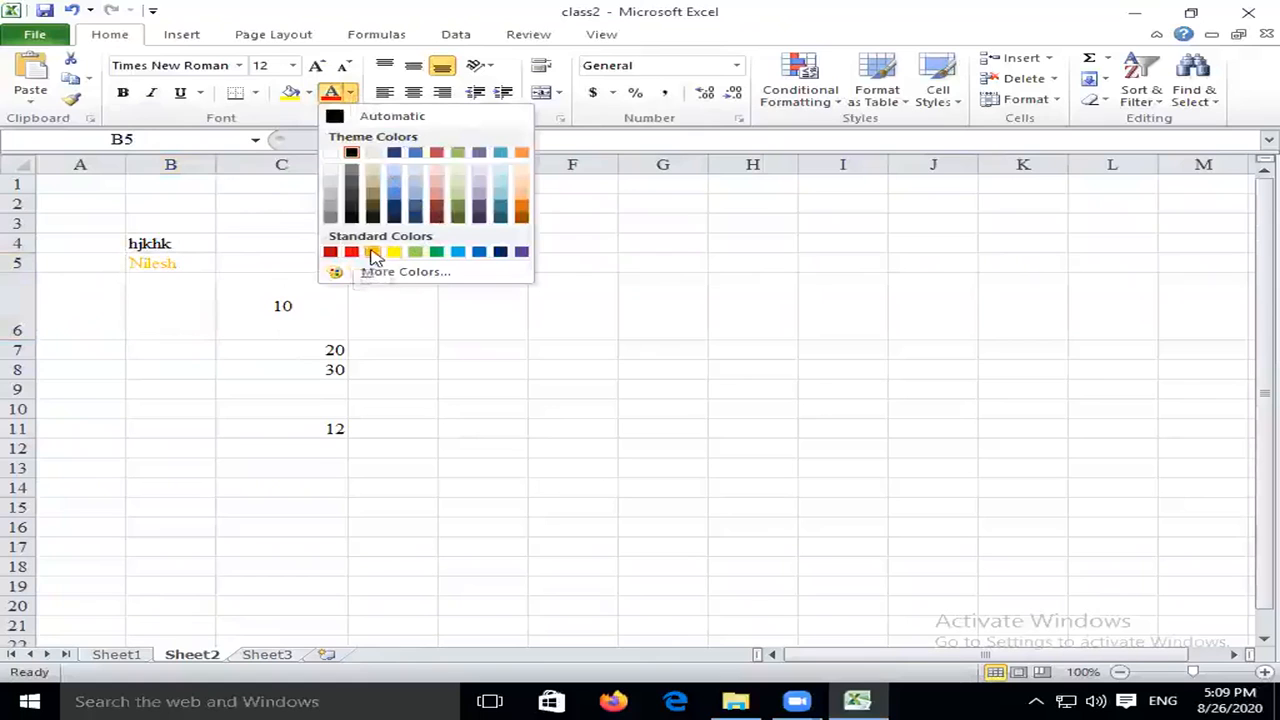
click(371, 251)
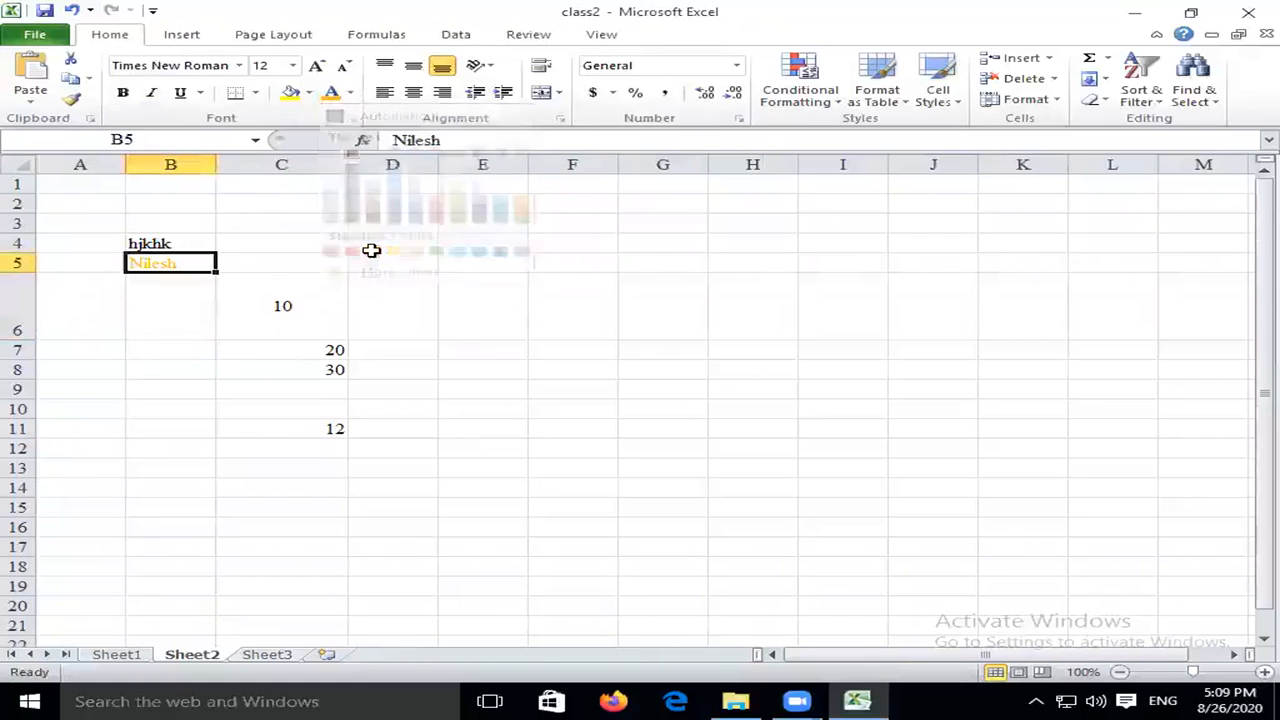
click(350, 92)
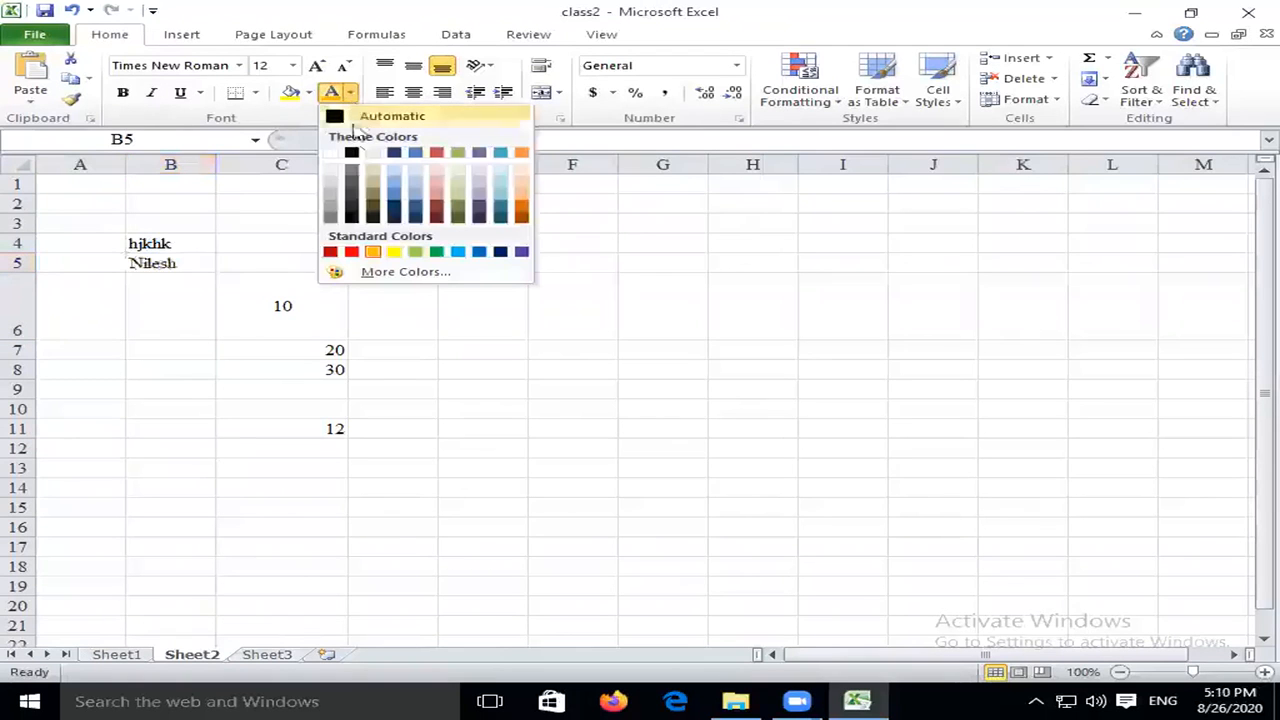
click(351, 251)
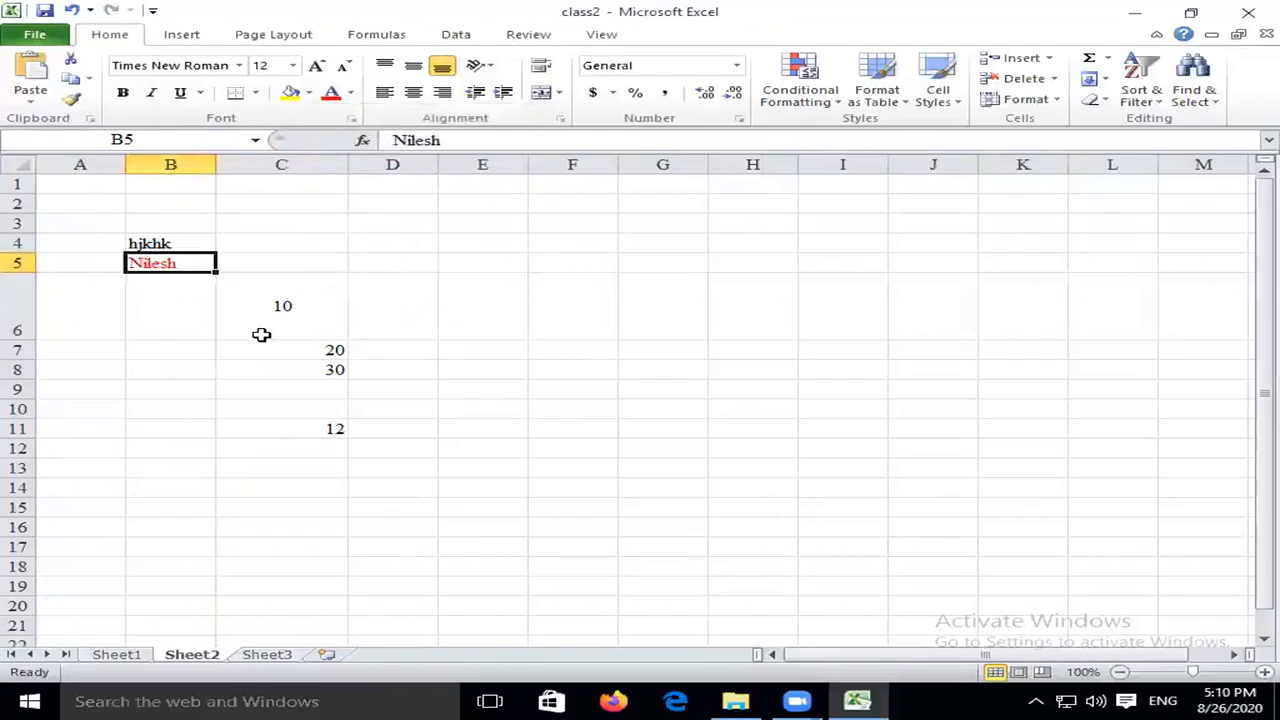
Change the name in cell B5 to the SimSun font at size 18 and save the workbook.
click(240, 66)
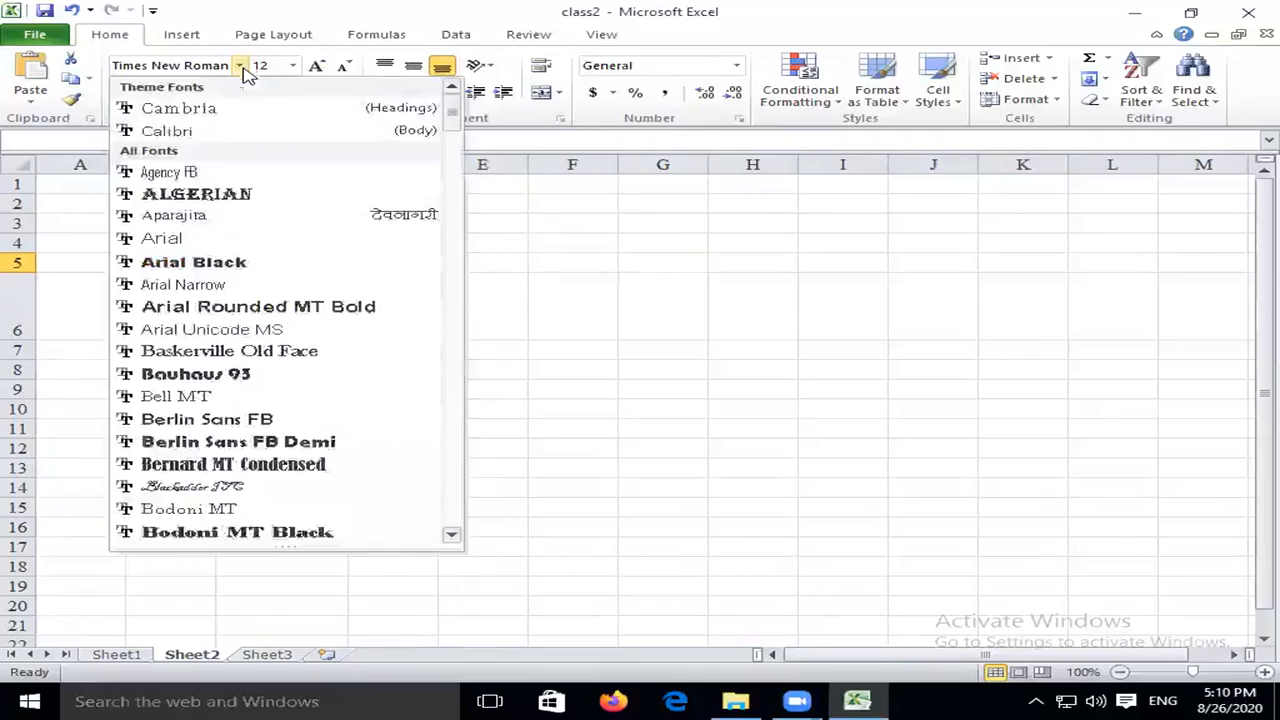
click(245, 126)
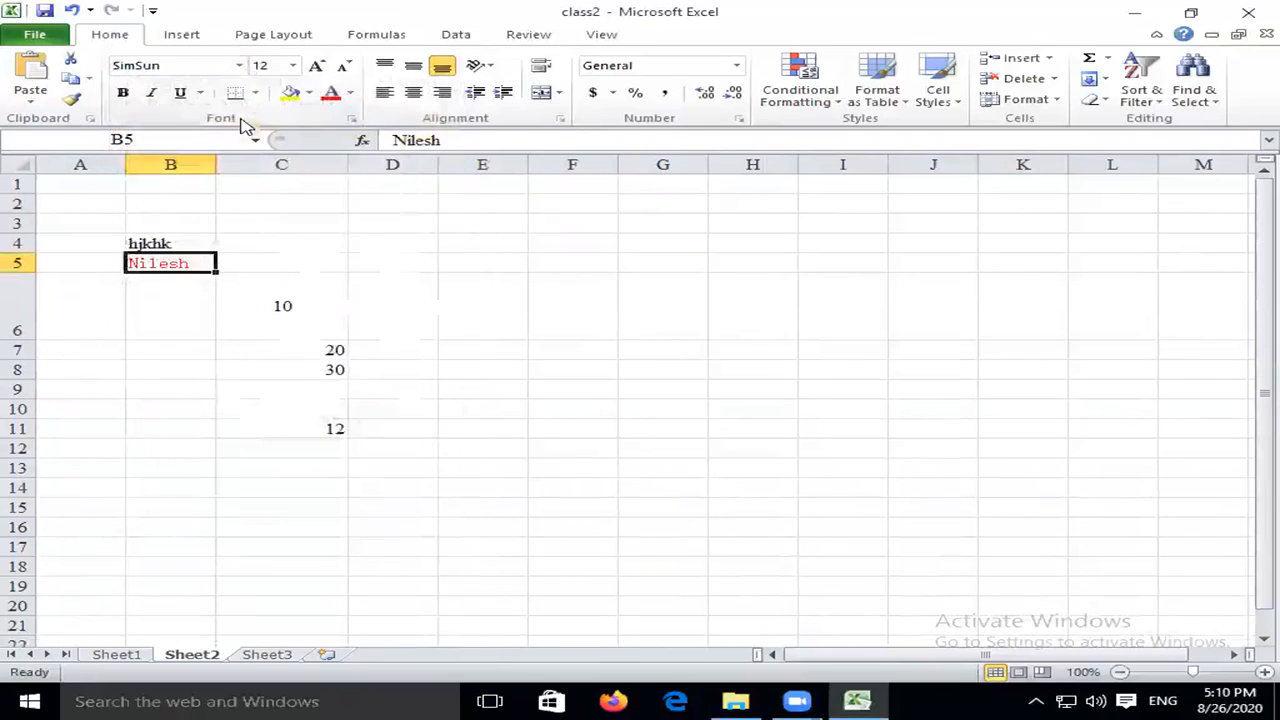
click(294, 66)
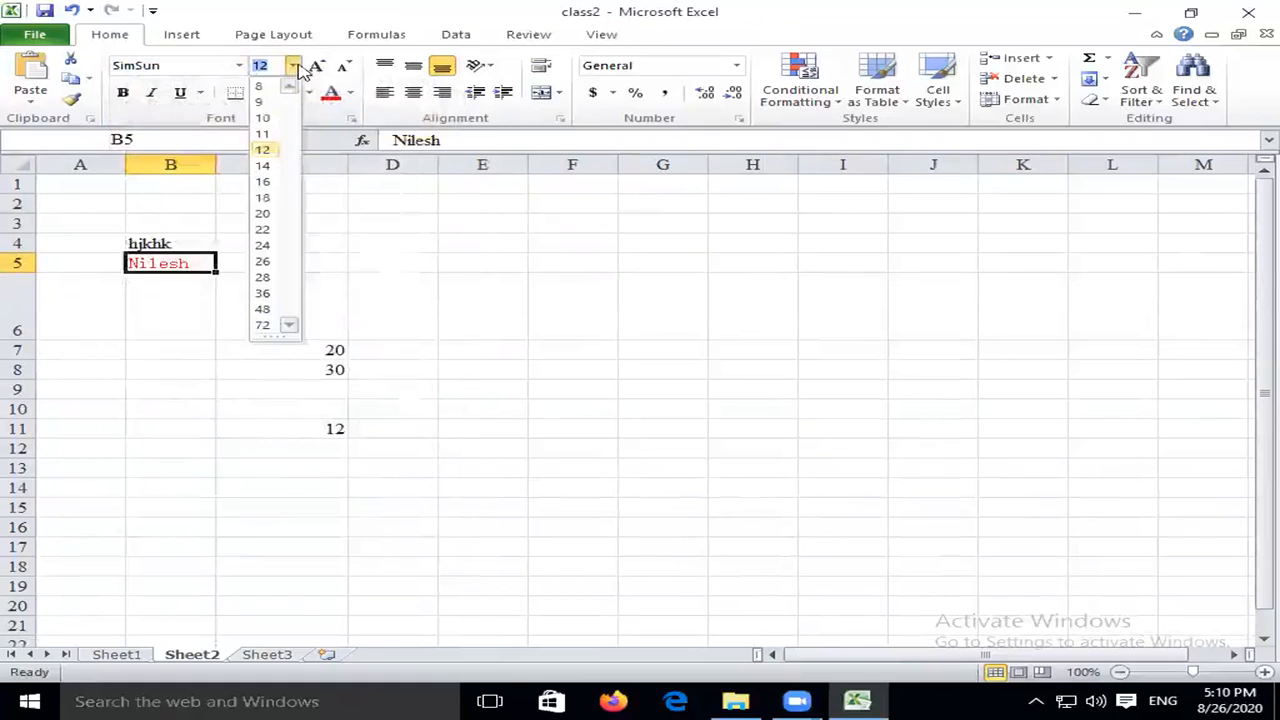
click(280, 200)
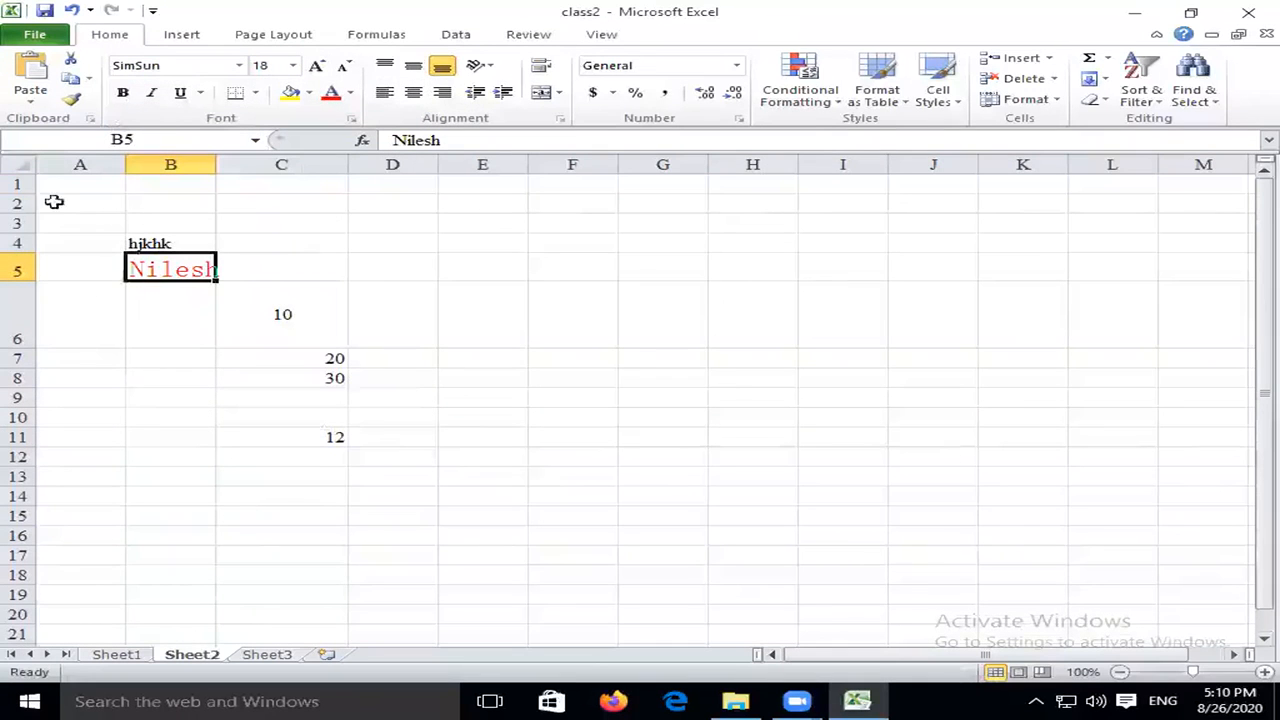
click(35, 34)
click(45, 66)
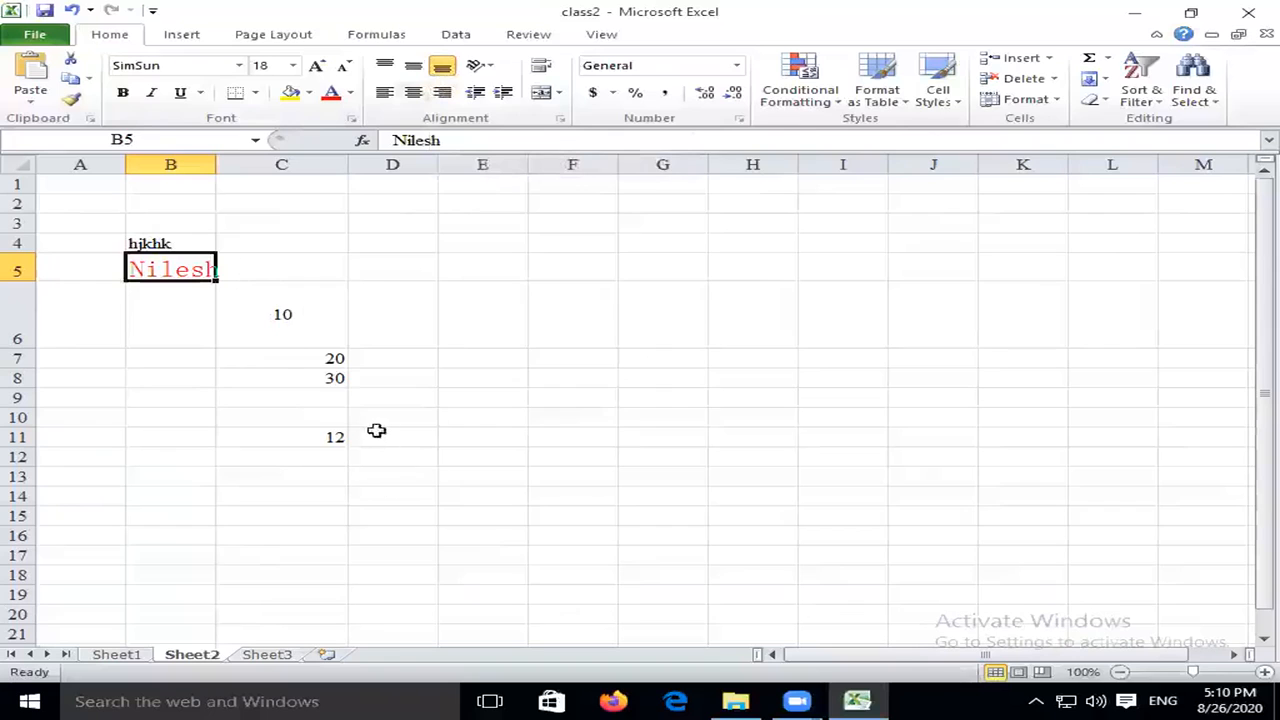
Copy the number in cell C8 and paste it into cell E8.
click(286, 381)
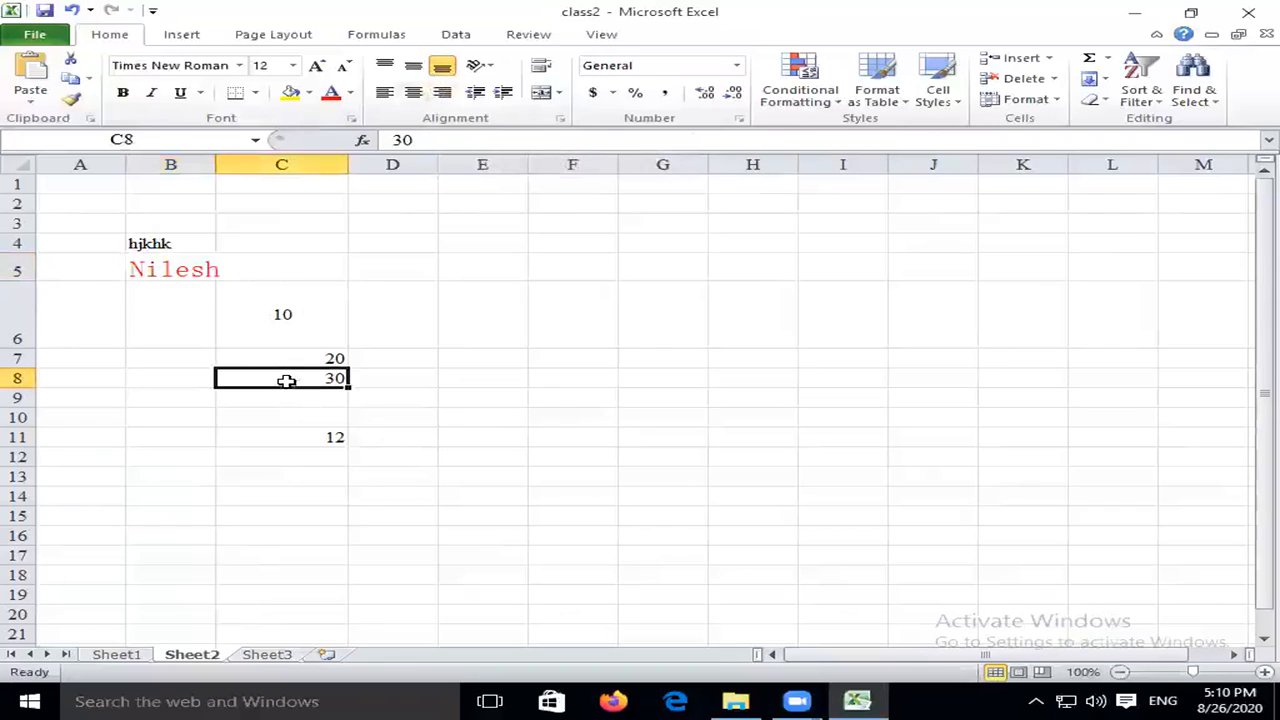
click(79, 84)
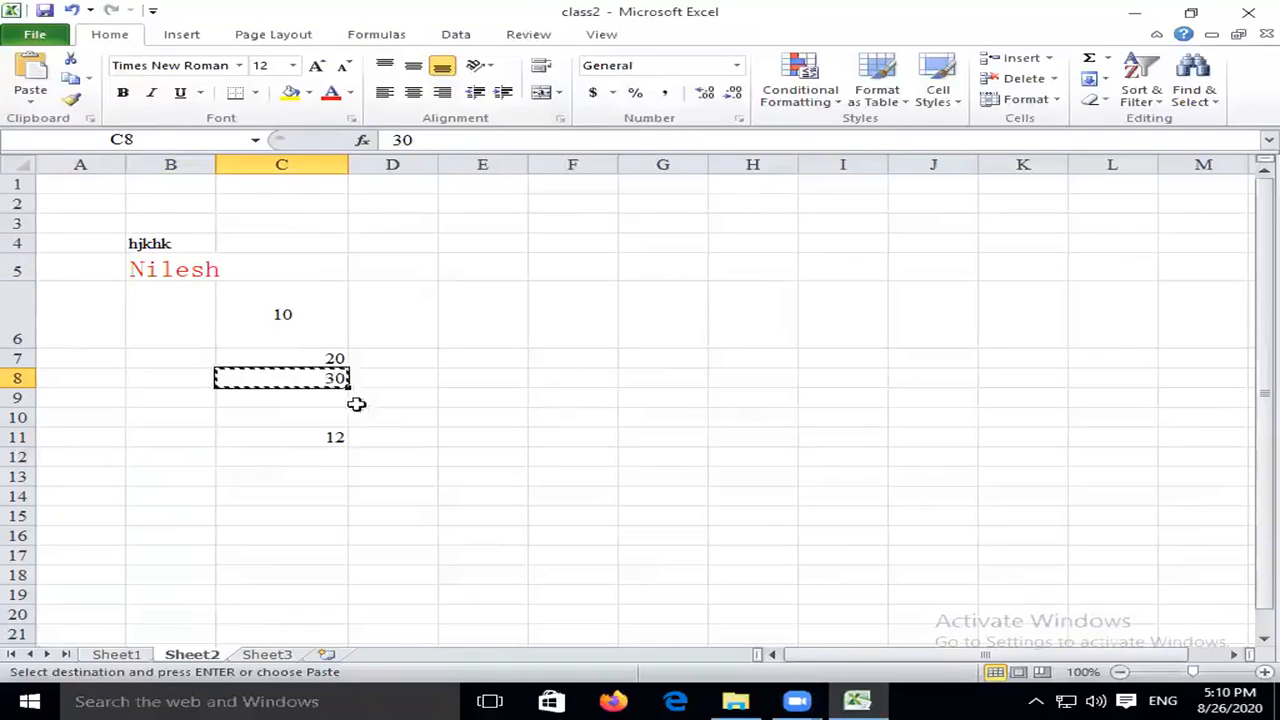
click(501, 383)
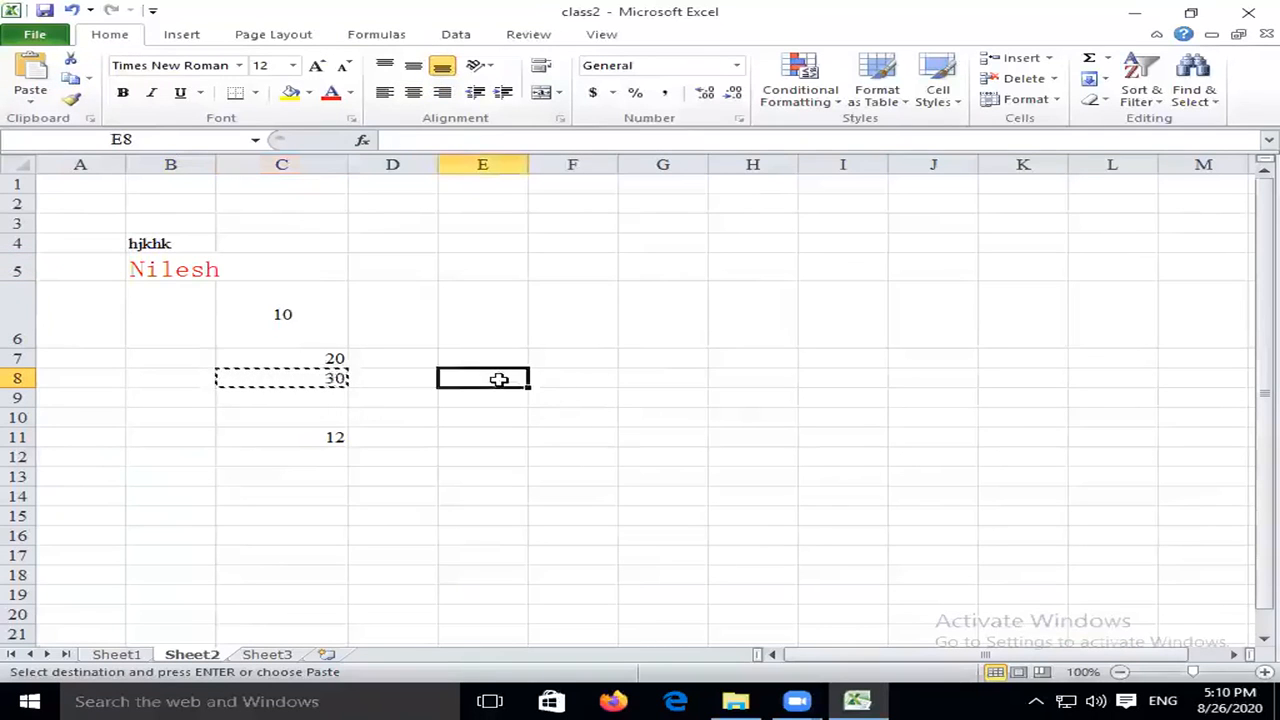
click(30, 100)
click(23, 145)
click(389, 503)
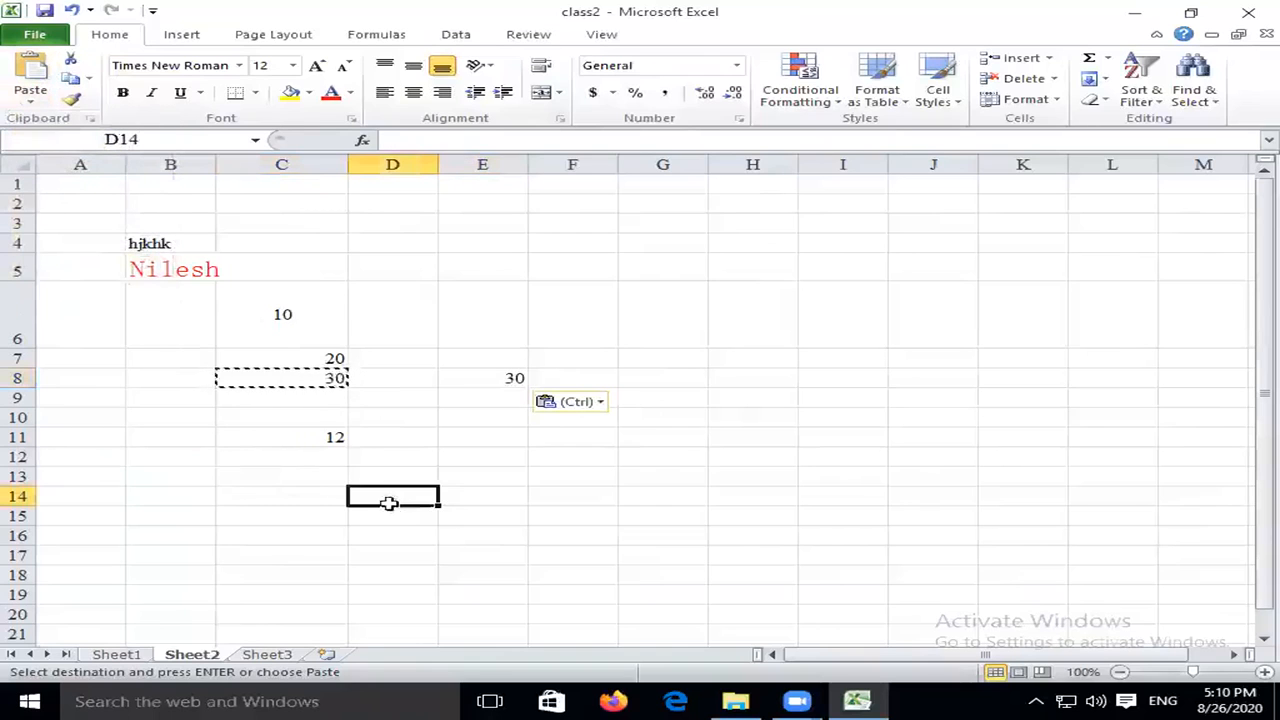
click(286, 373)
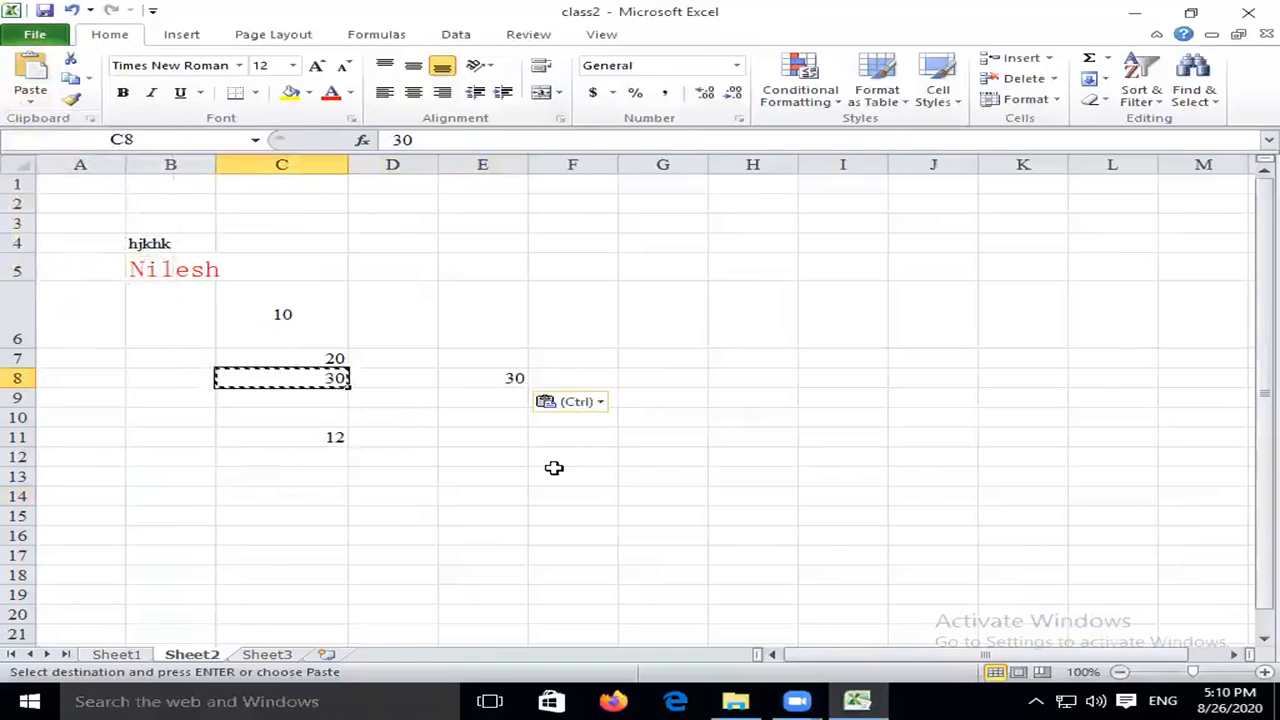
Copy the number in cell C7 and paste it into cell E12.
click(320, 361)
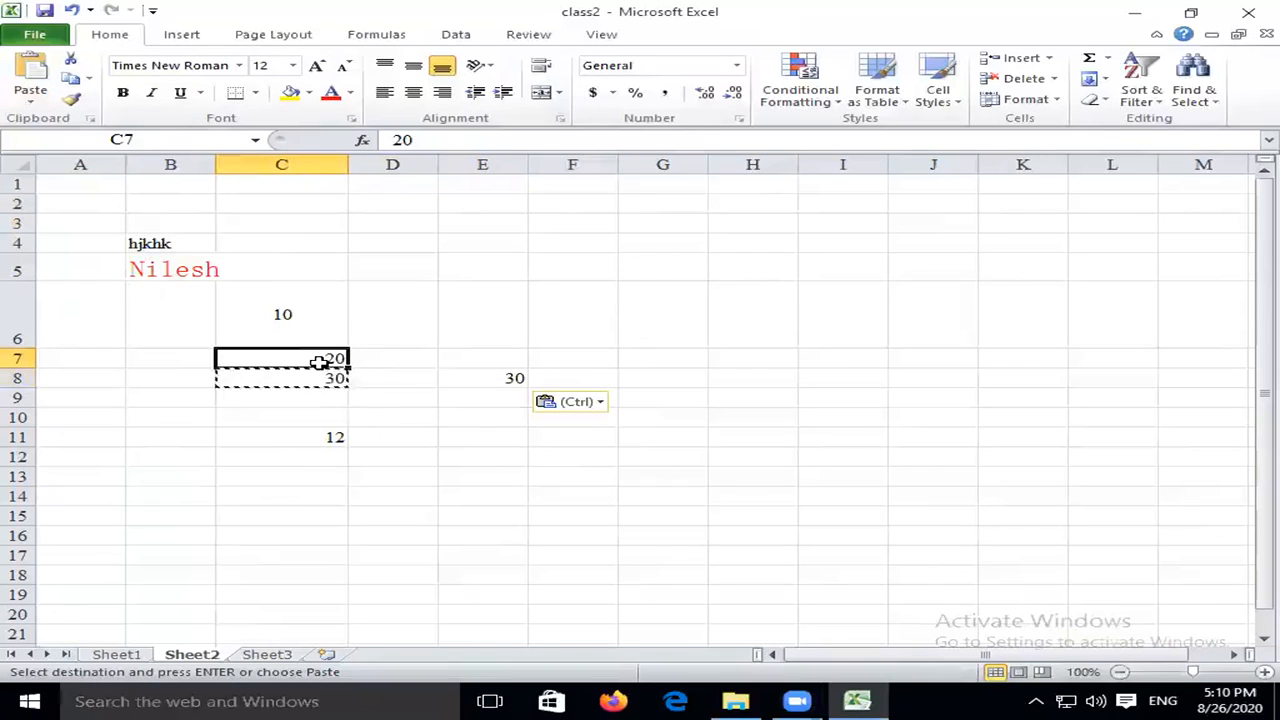
key(ctrl+c)
click(480, 456)
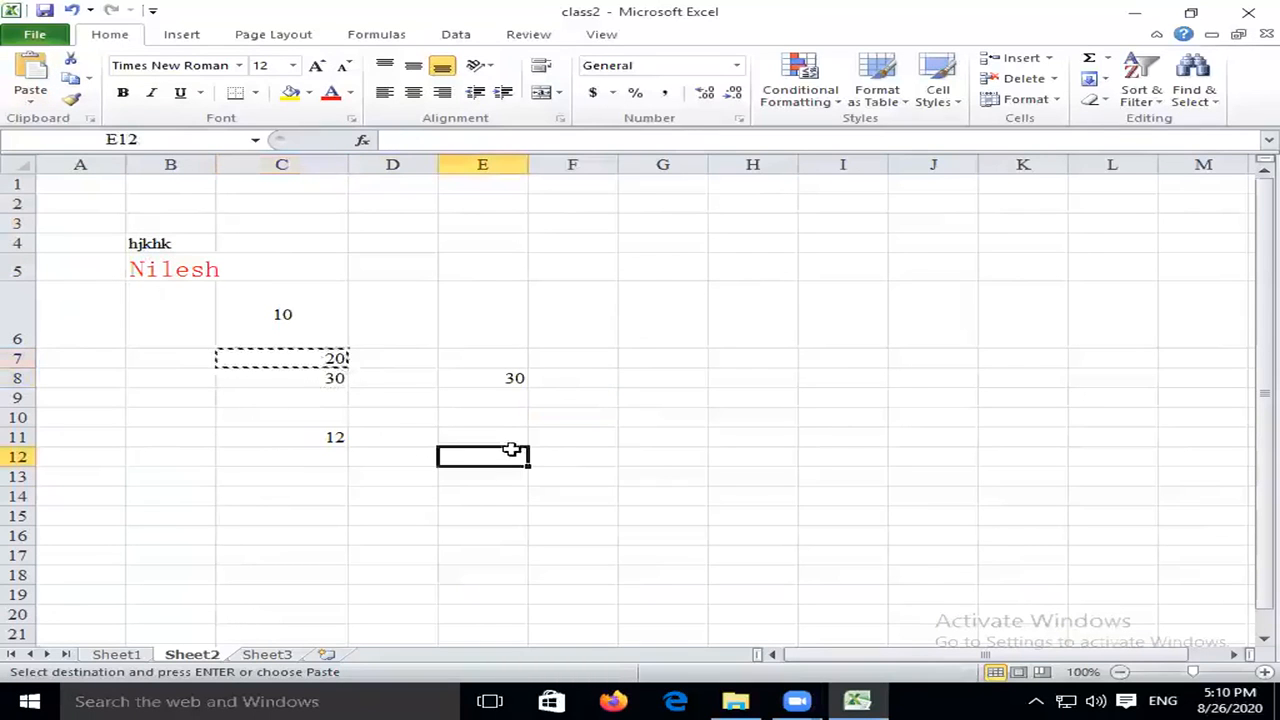
key(ctrl+v)
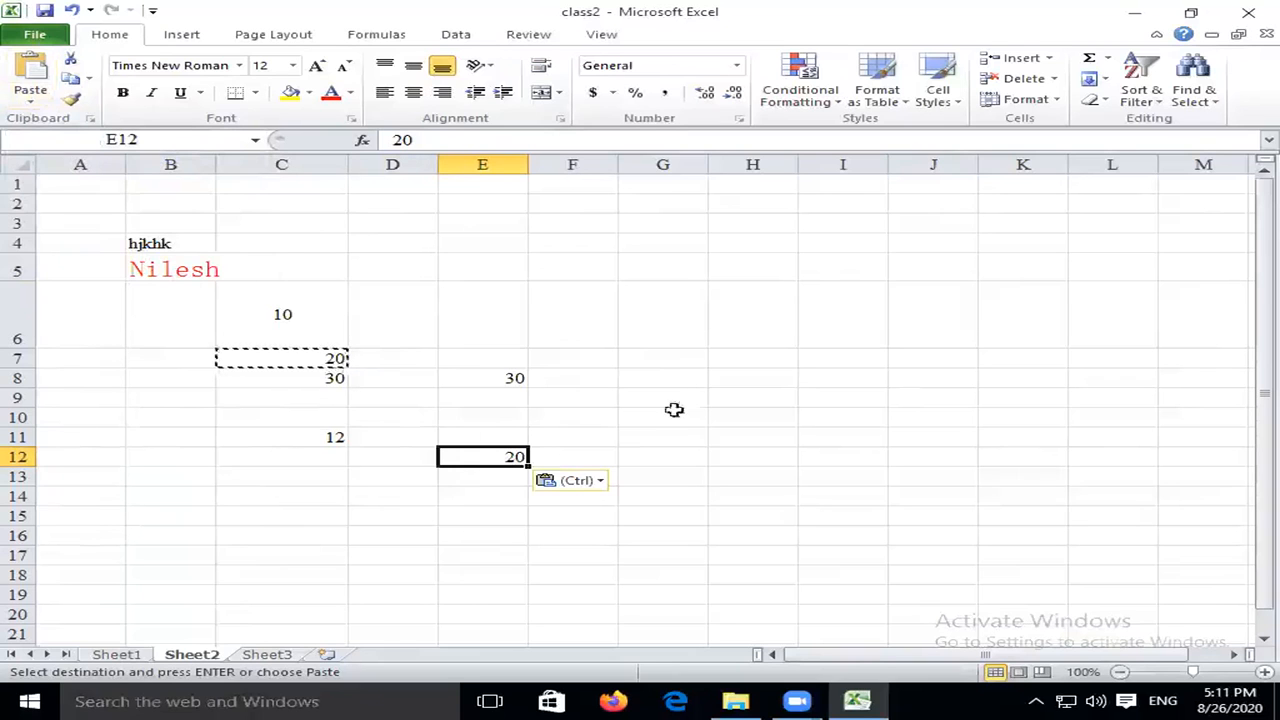
click(35, 34)
click(35, 34)
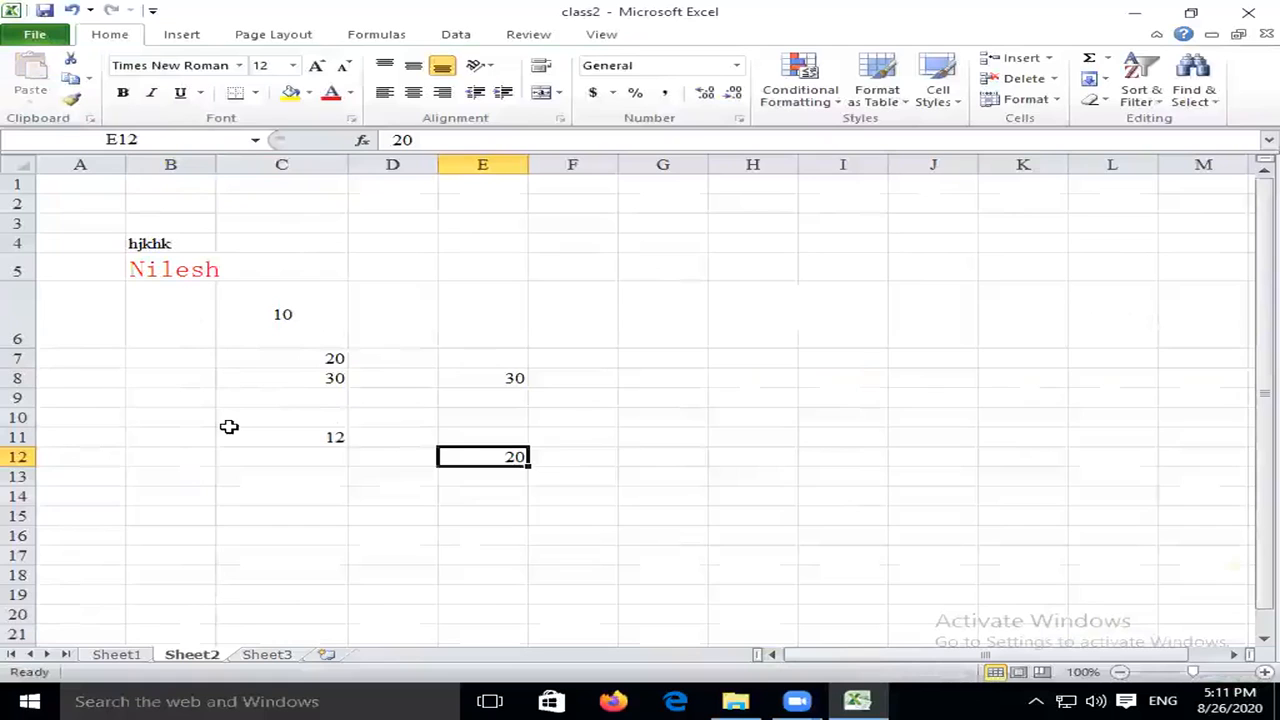
Change the number in cell C8 to 300 by adding a zero to its contents.
click(318, 378)
click(472, 139)
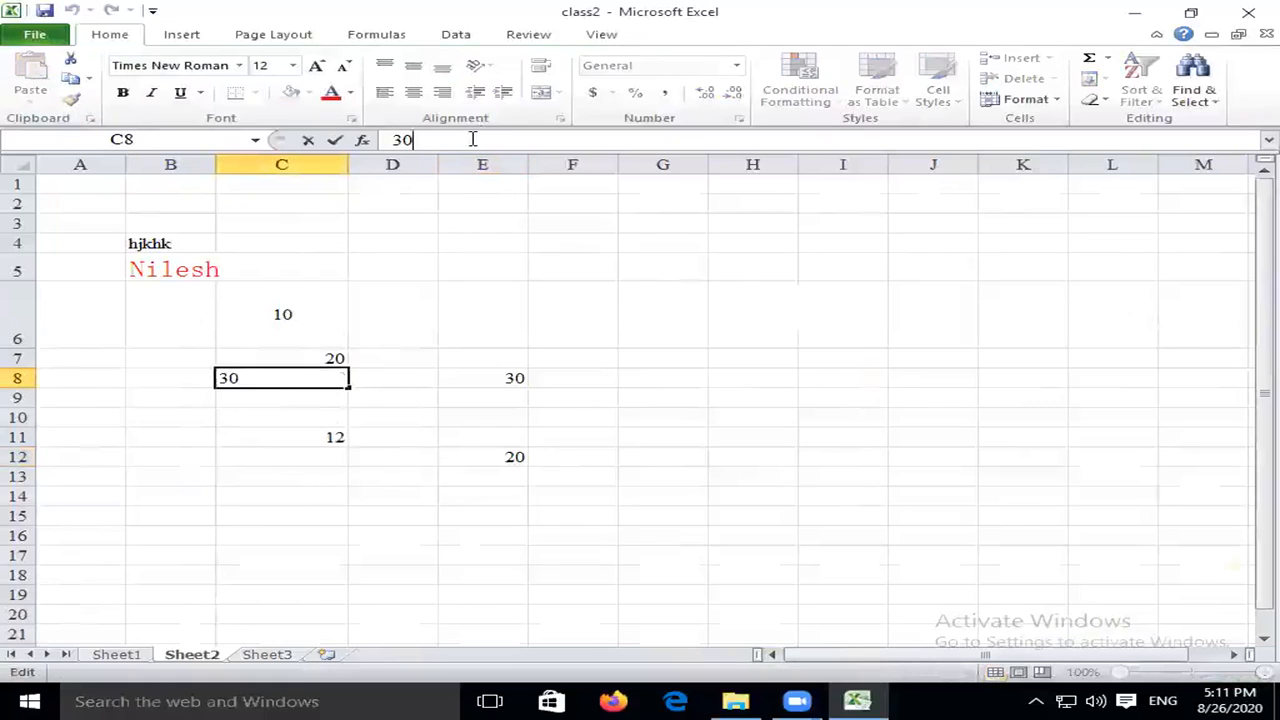
text(0)
key(Return)
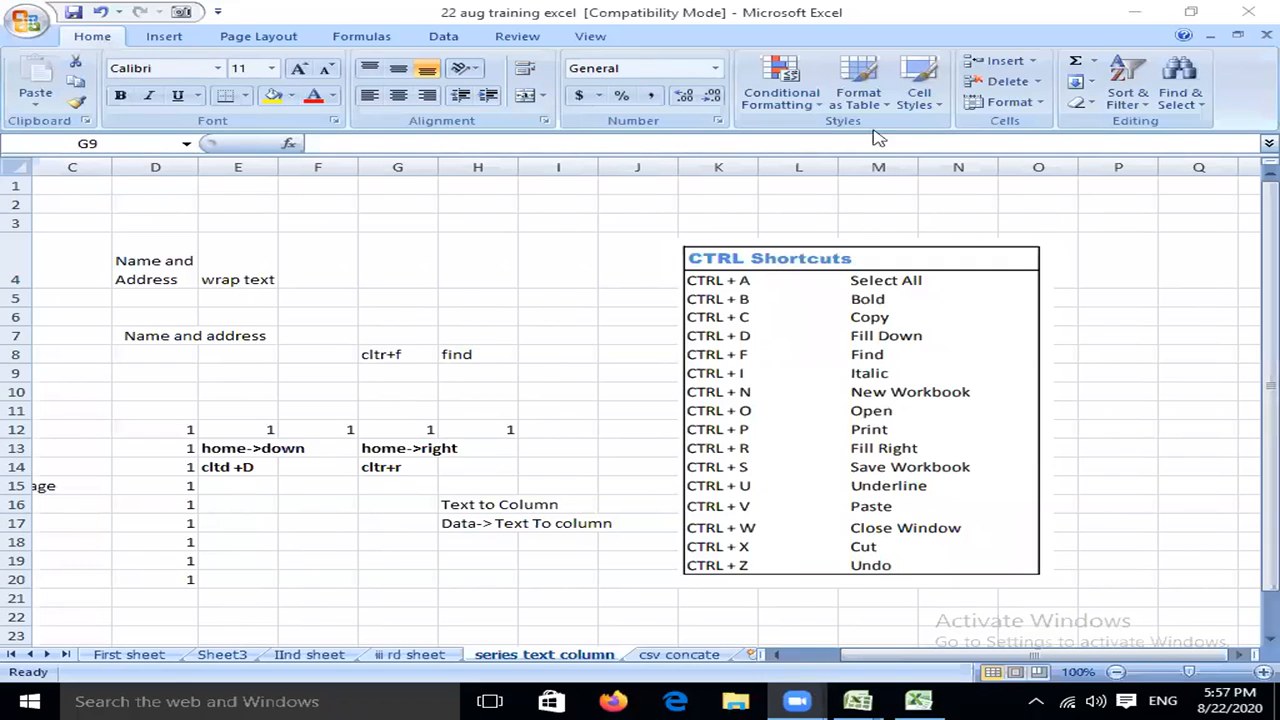
Show the available choices for inserting cells, sheet rows, sheet columns and sheets in the training workbook.
click(1036, 62)
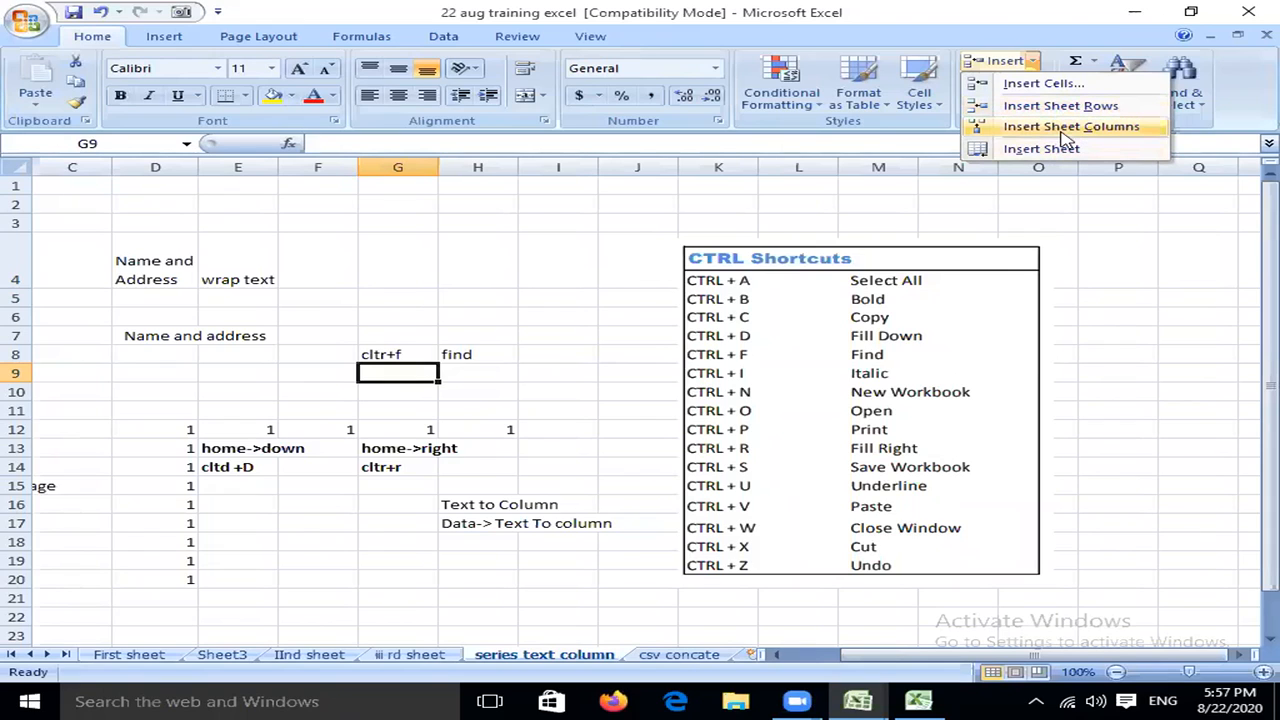
click(409, 300)
click(407, 302)
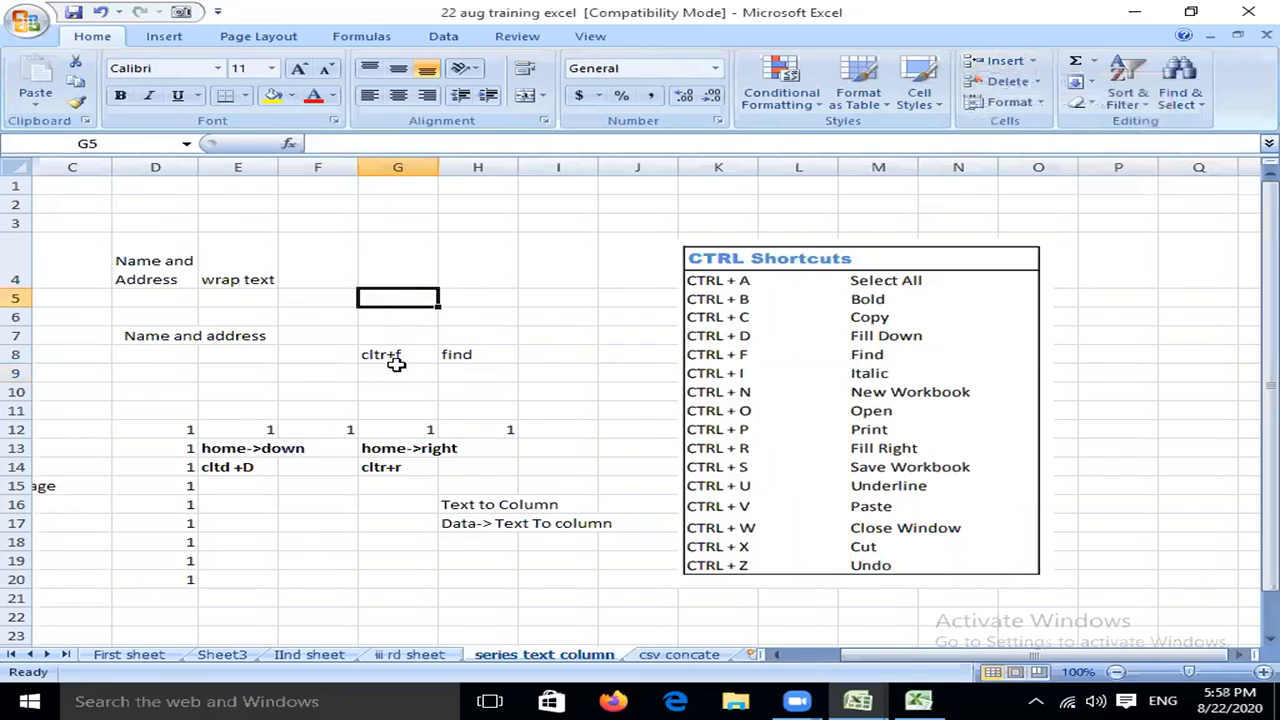
click(393, 452)
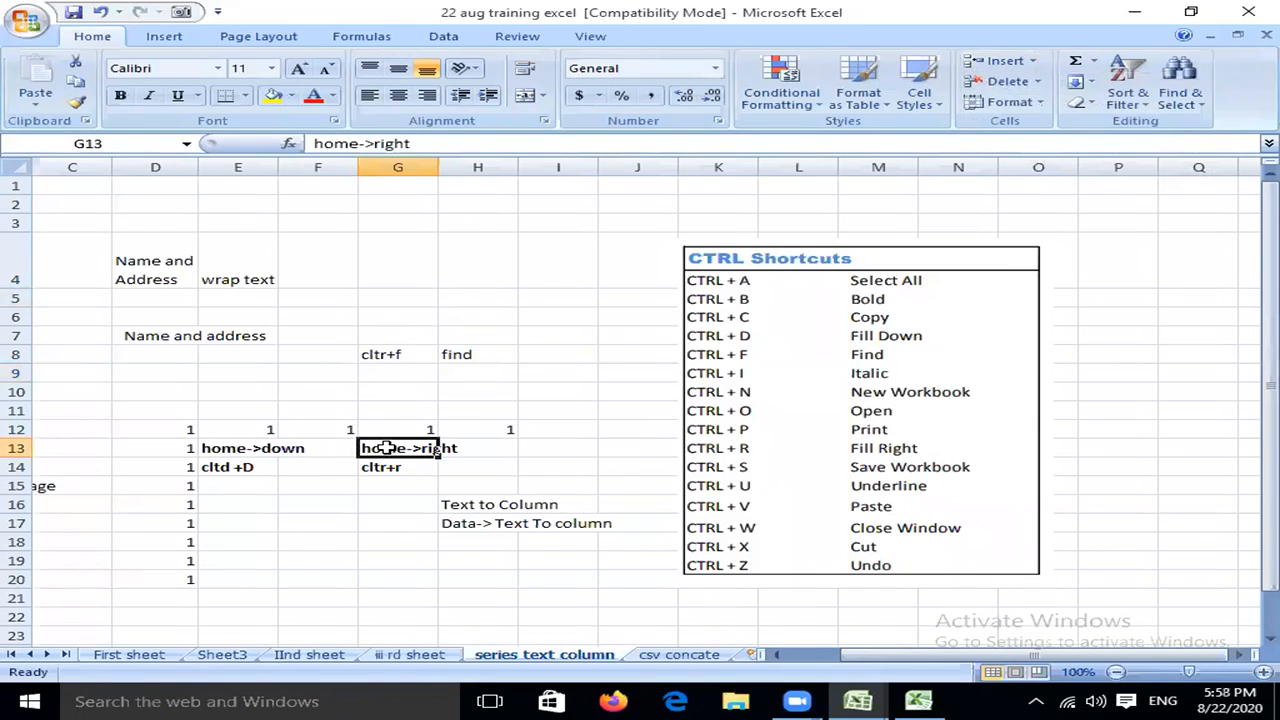
right_click(392, 452)
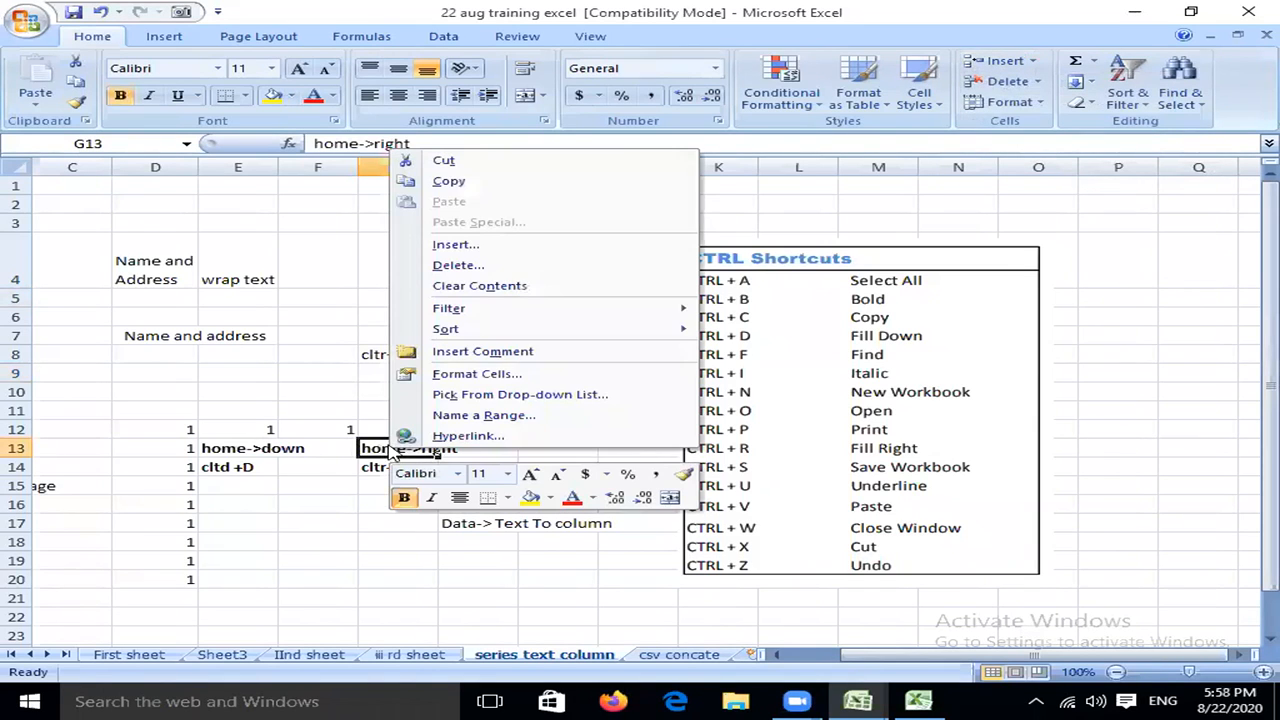
click(452, 245)
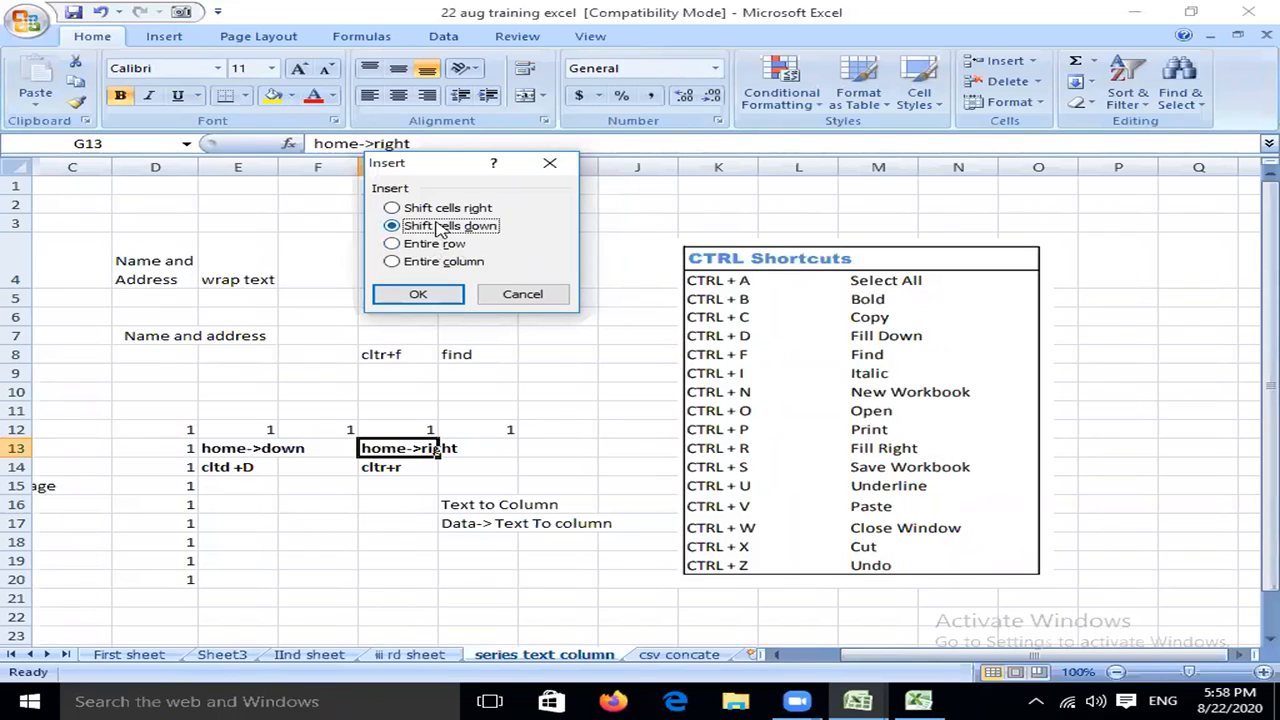
click(524, 292)
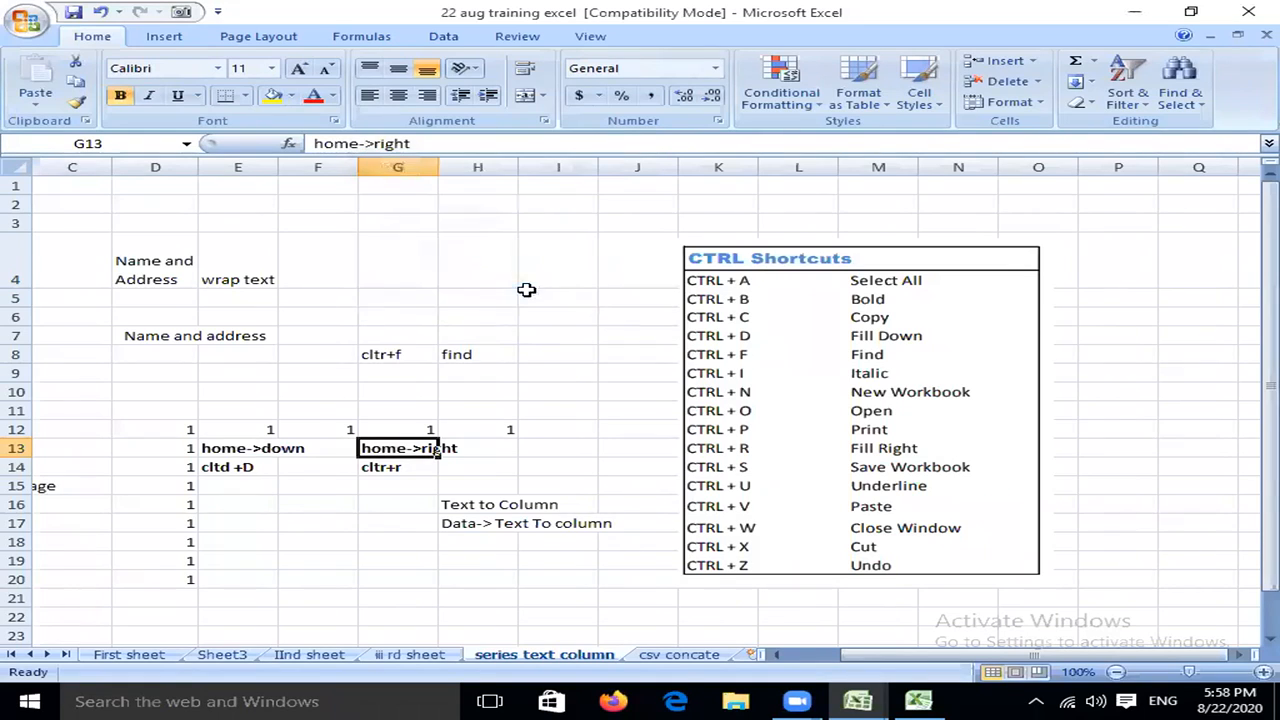
Try inserting a blank cell at D16 with the existing cells shifted down, and undo the insertion.
click(182, 504)
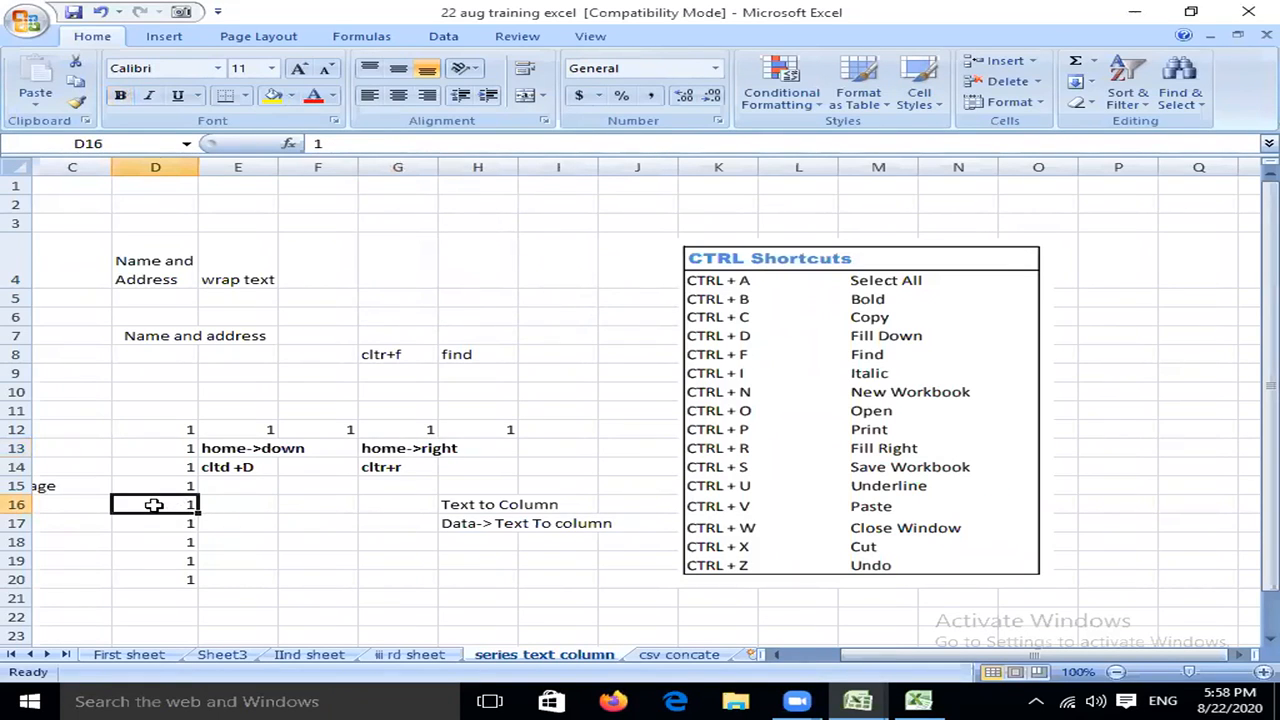
right_click(153, 505)
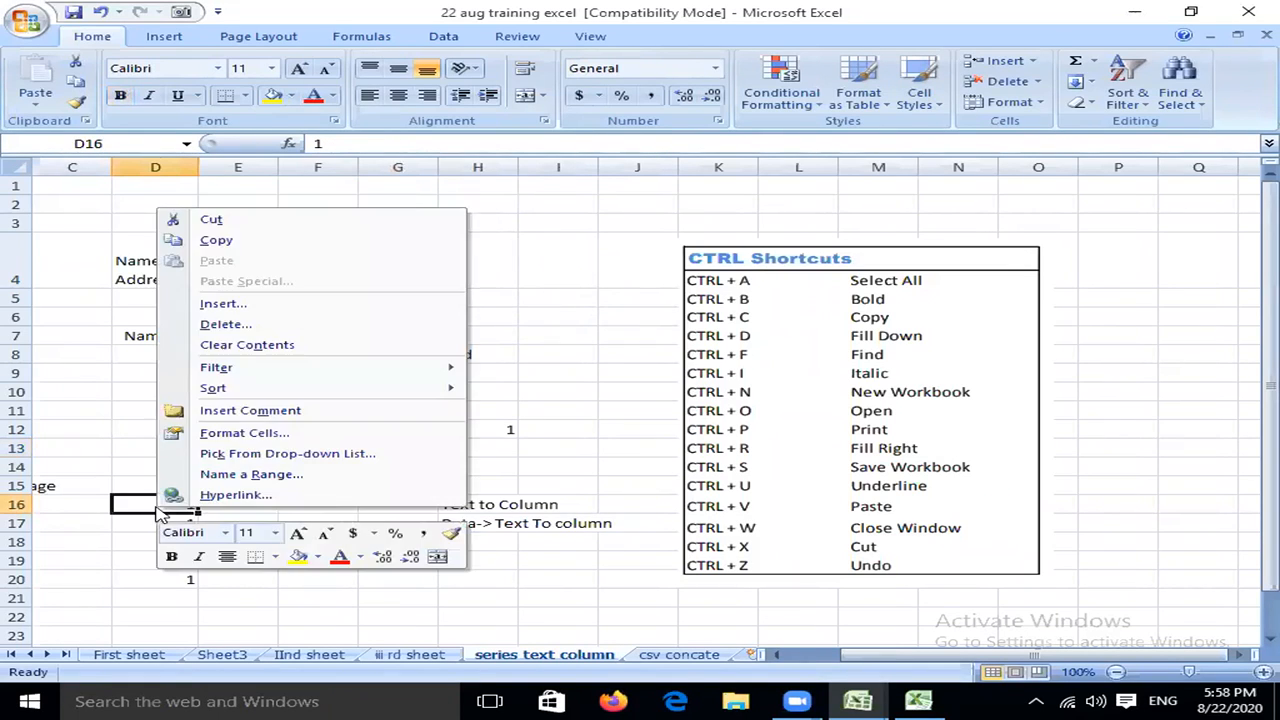
click(215, 308)
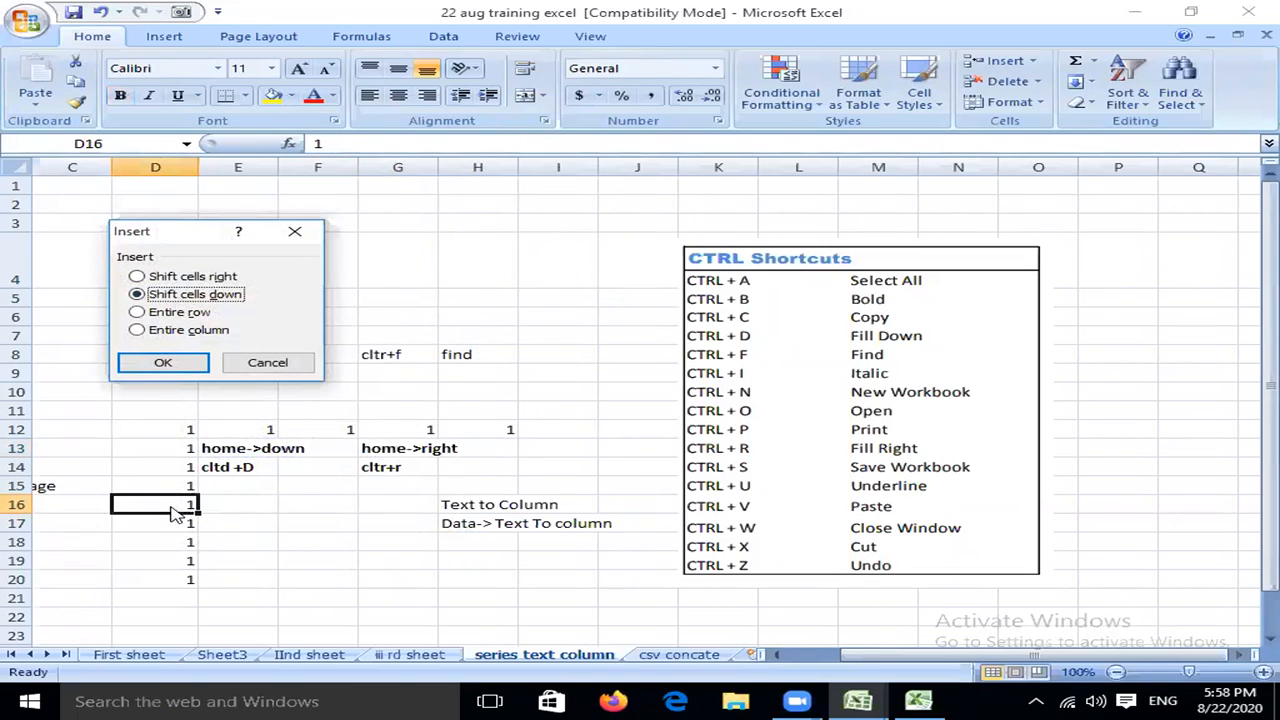
click(163, 362)
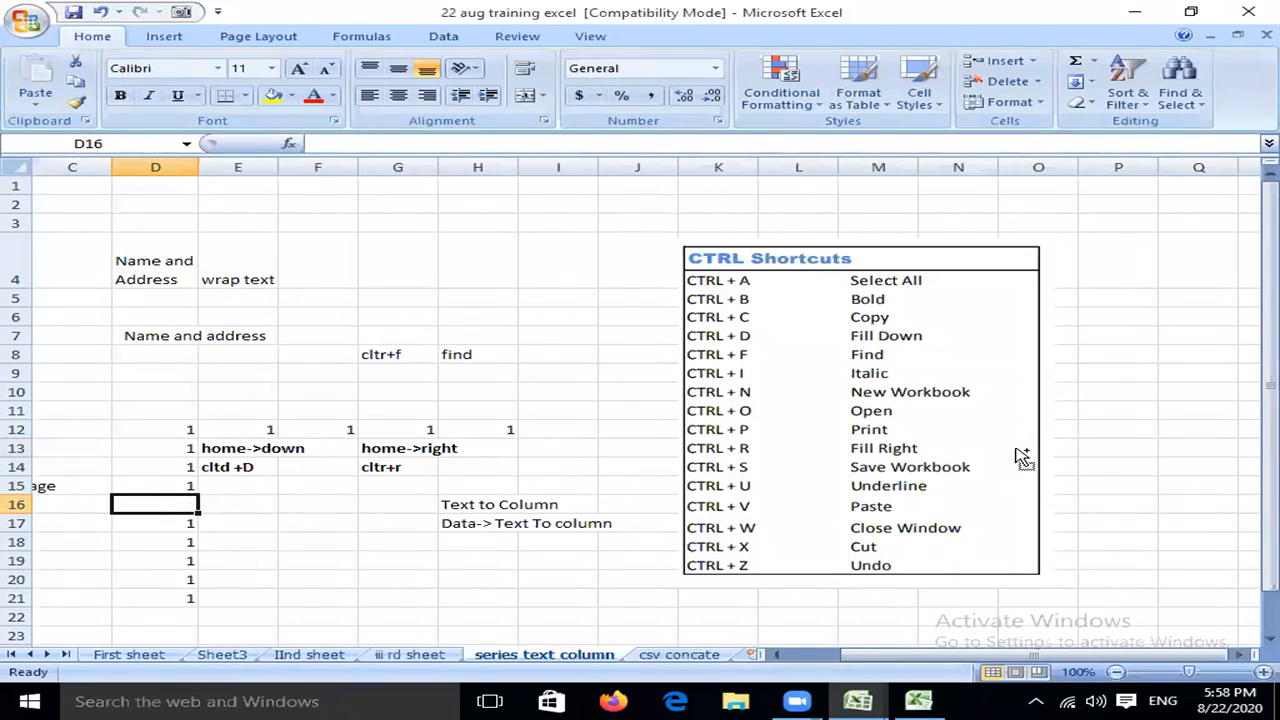
key(ctrl+z)
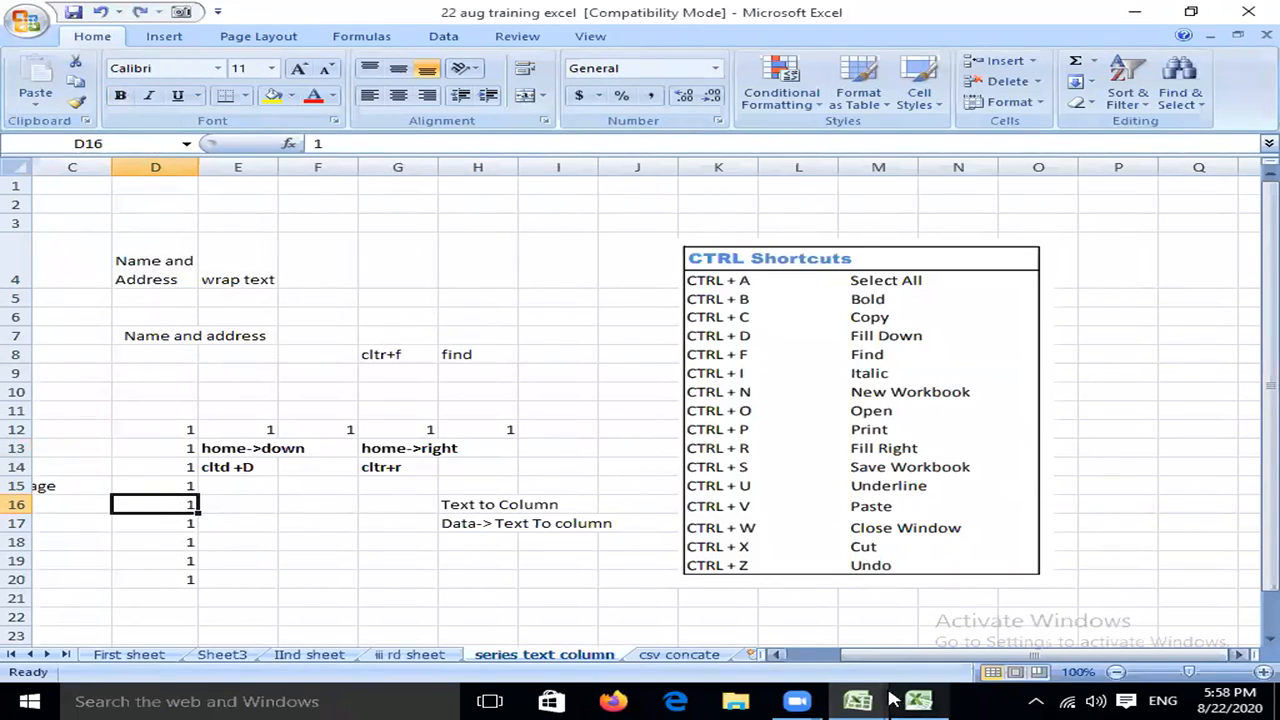
Insert a blank cell at D16, shifting the existing cells in that row to the right.
right_click(168, 505)
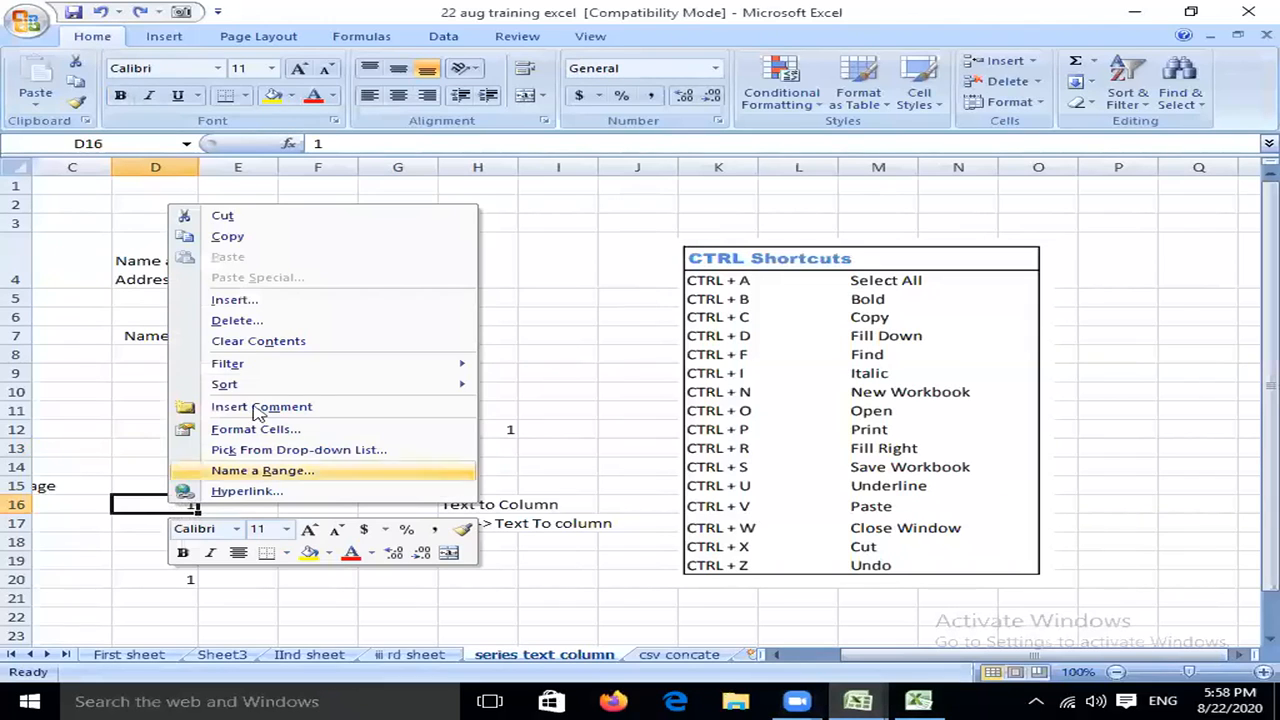
click(280, 303)
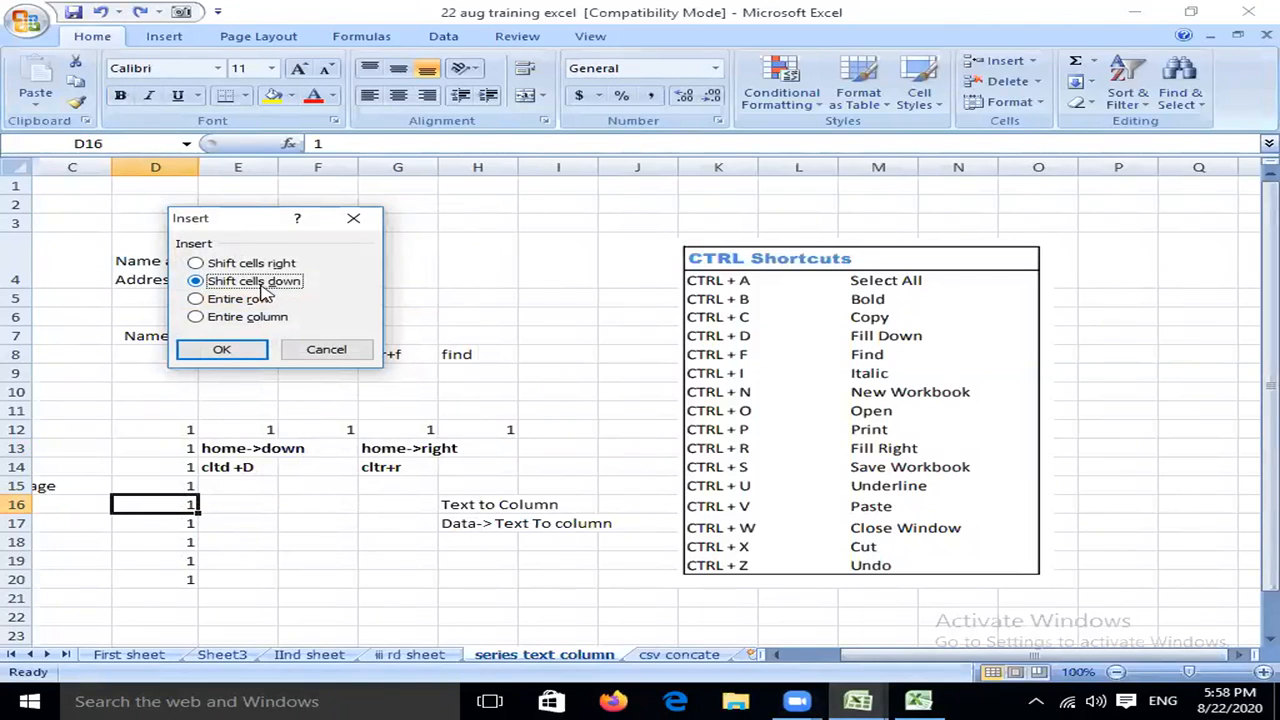
click(272, 265)
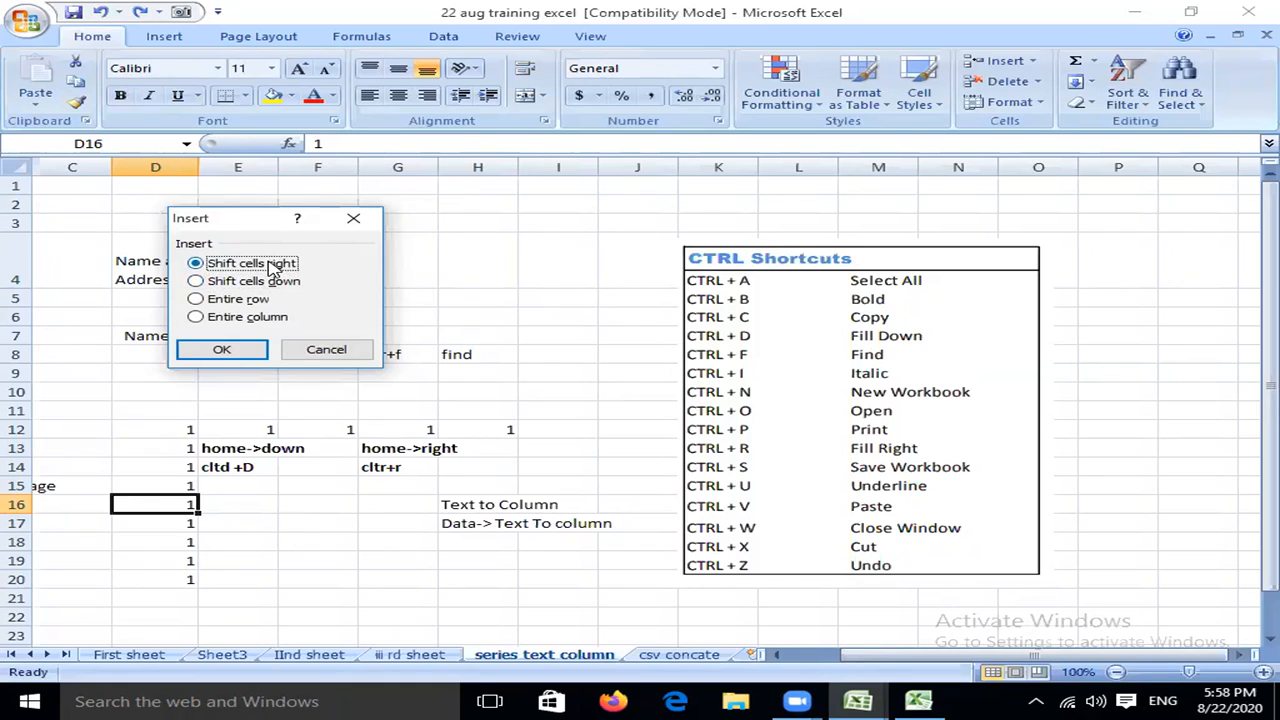
click(259, 350)
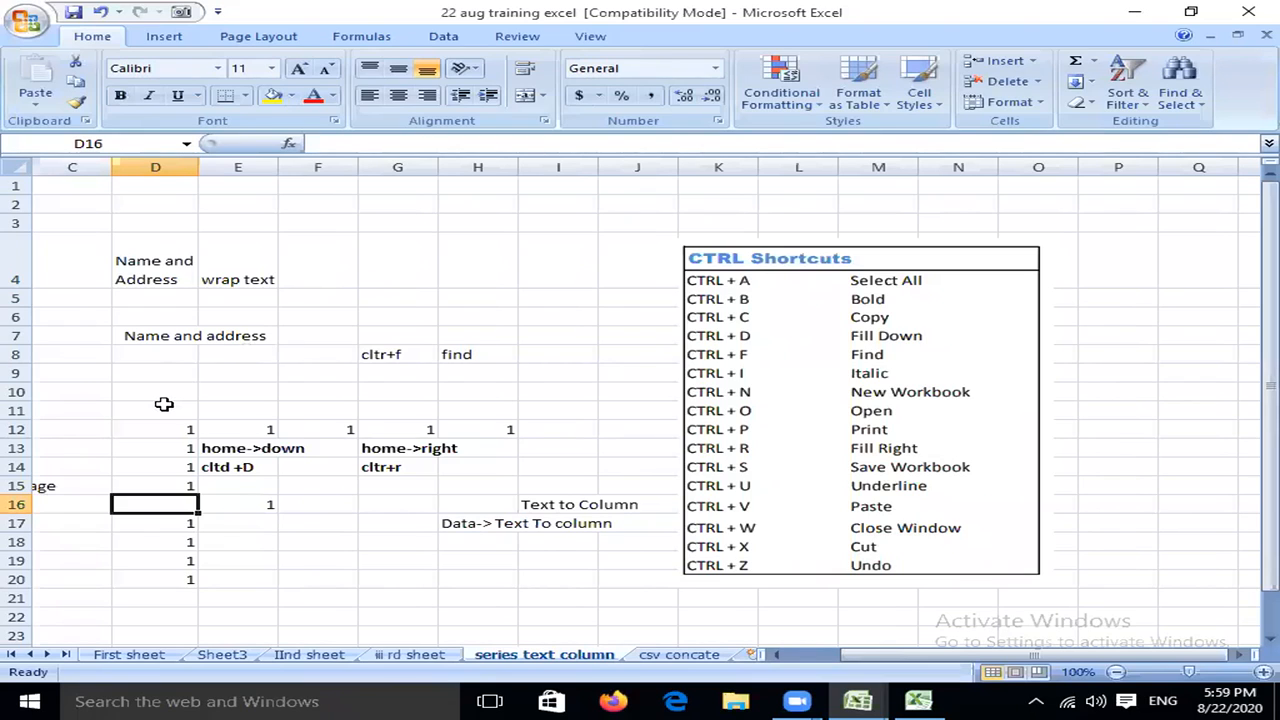
Show the choices for deleting cells, rows, columns and sheets, and the commands available for the First sheet tab.
click(1037, 81)
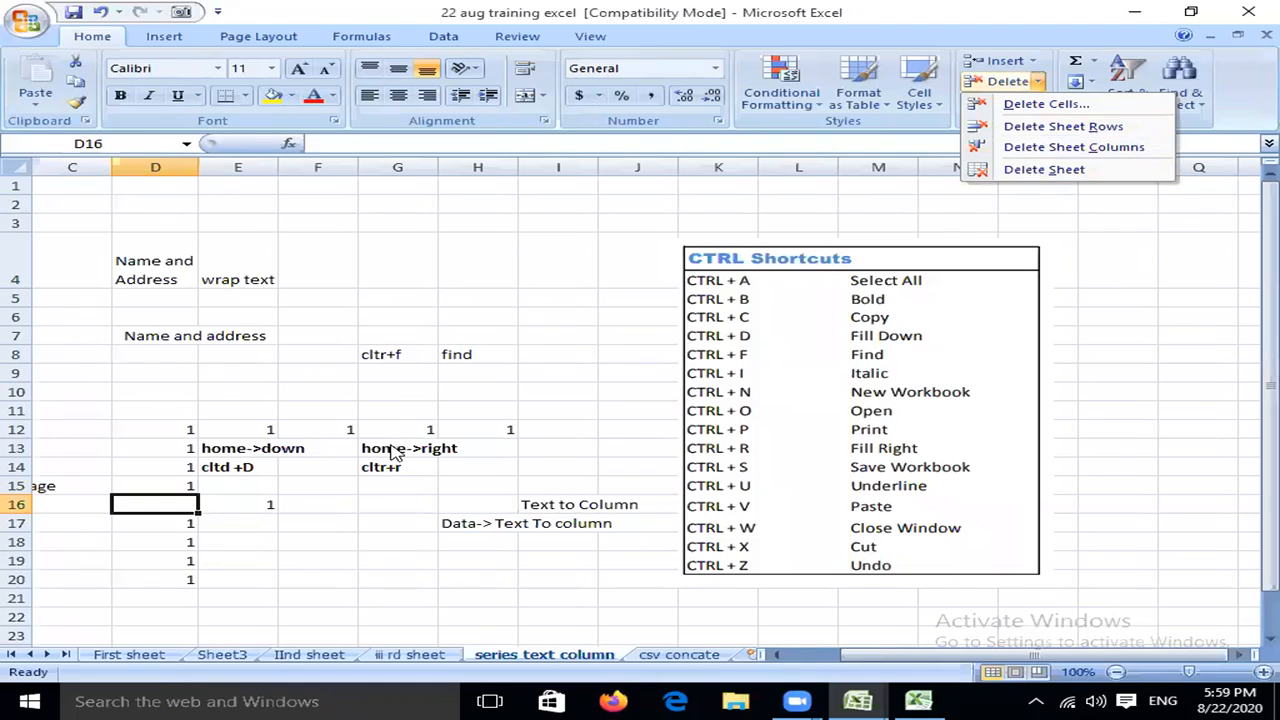
click(140, 655)
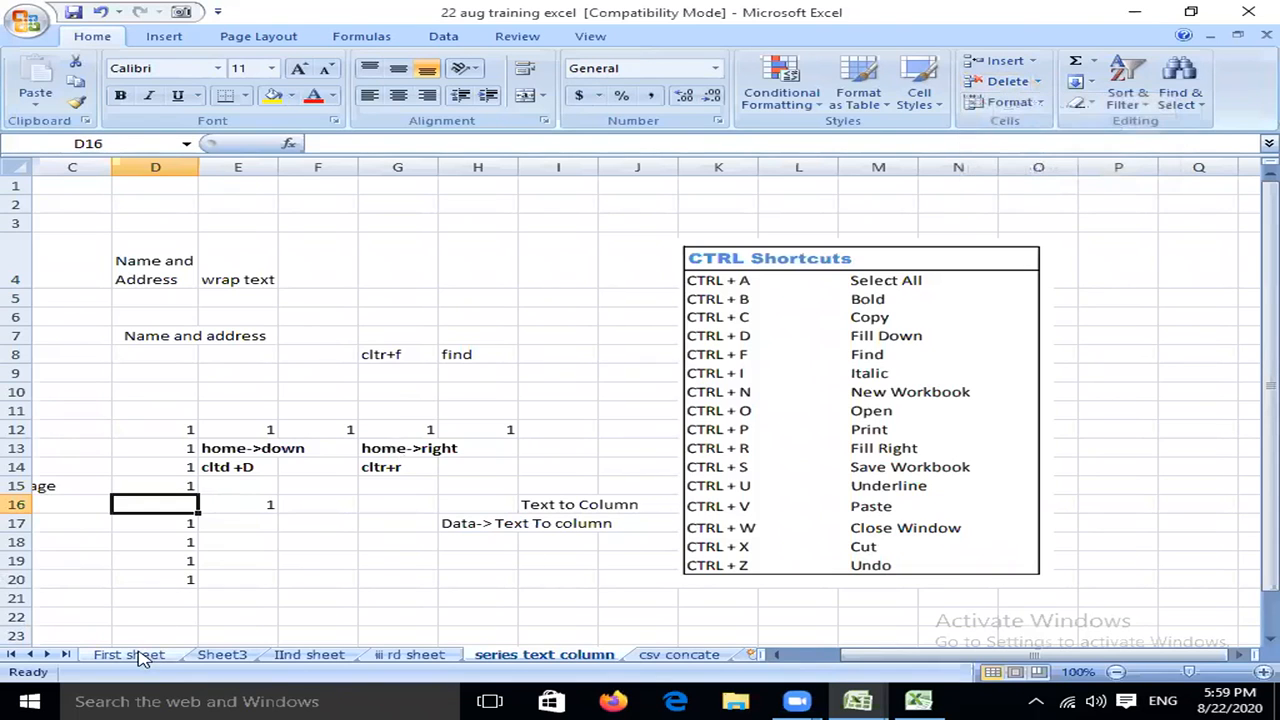
right_click(140, 655)
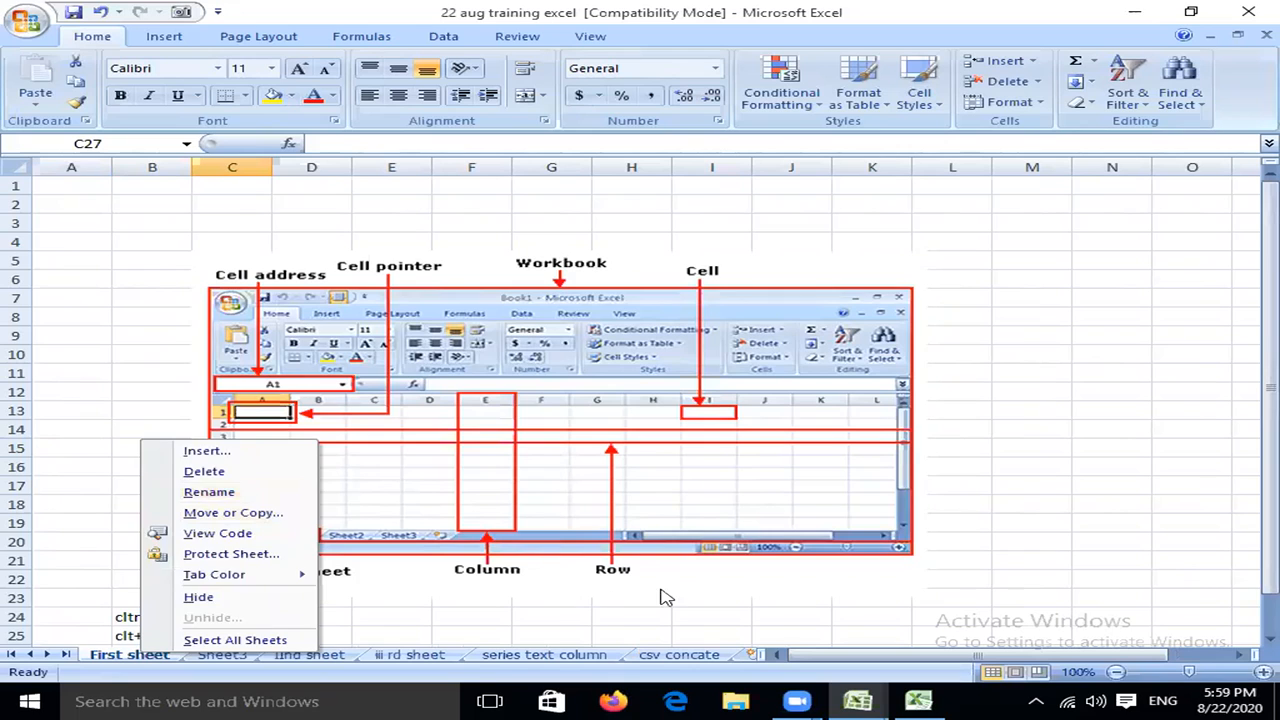
key(Escape)
Set the height of row 16 on the IInd sheet to 20.
click(309, 655)
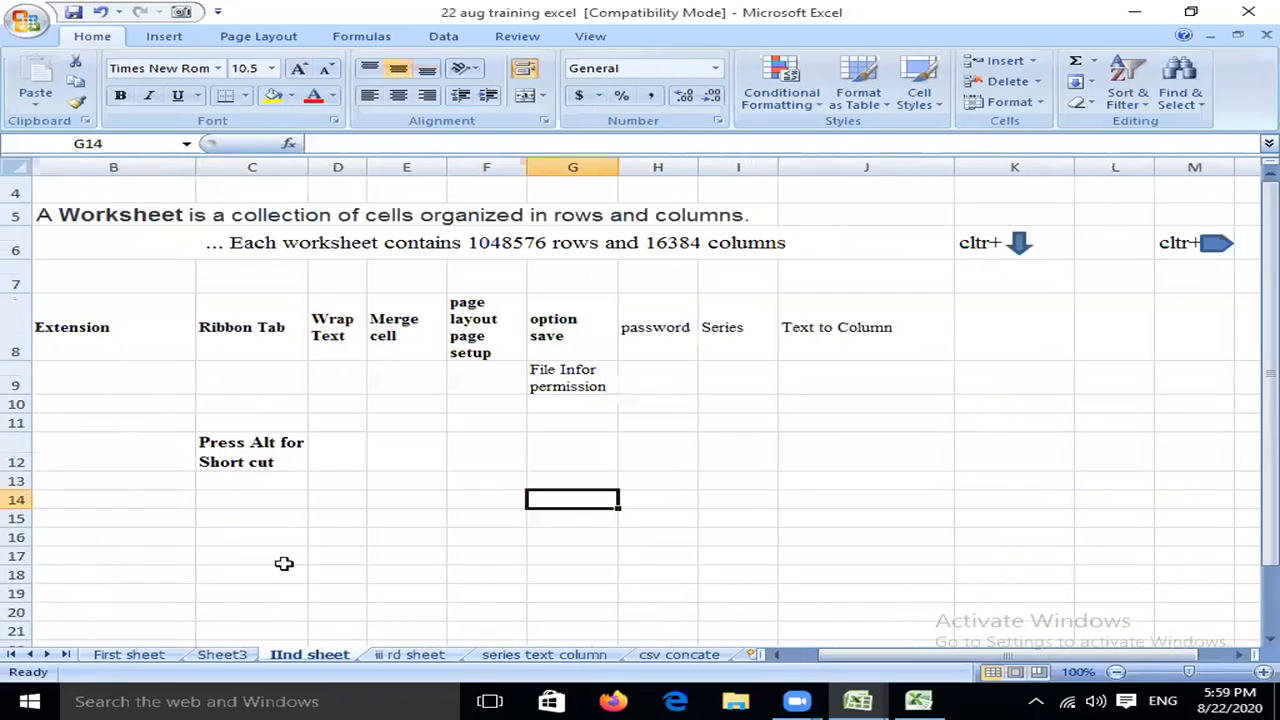
click(352, 536)
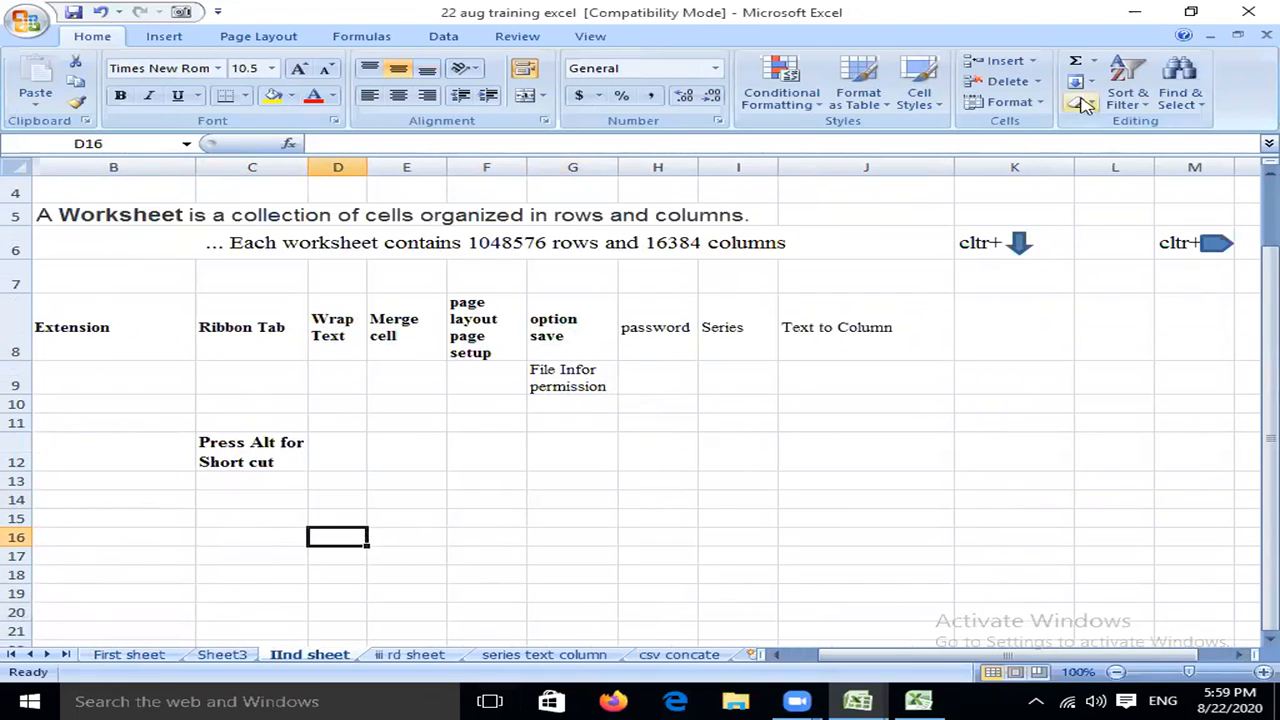
click(1038, 104)
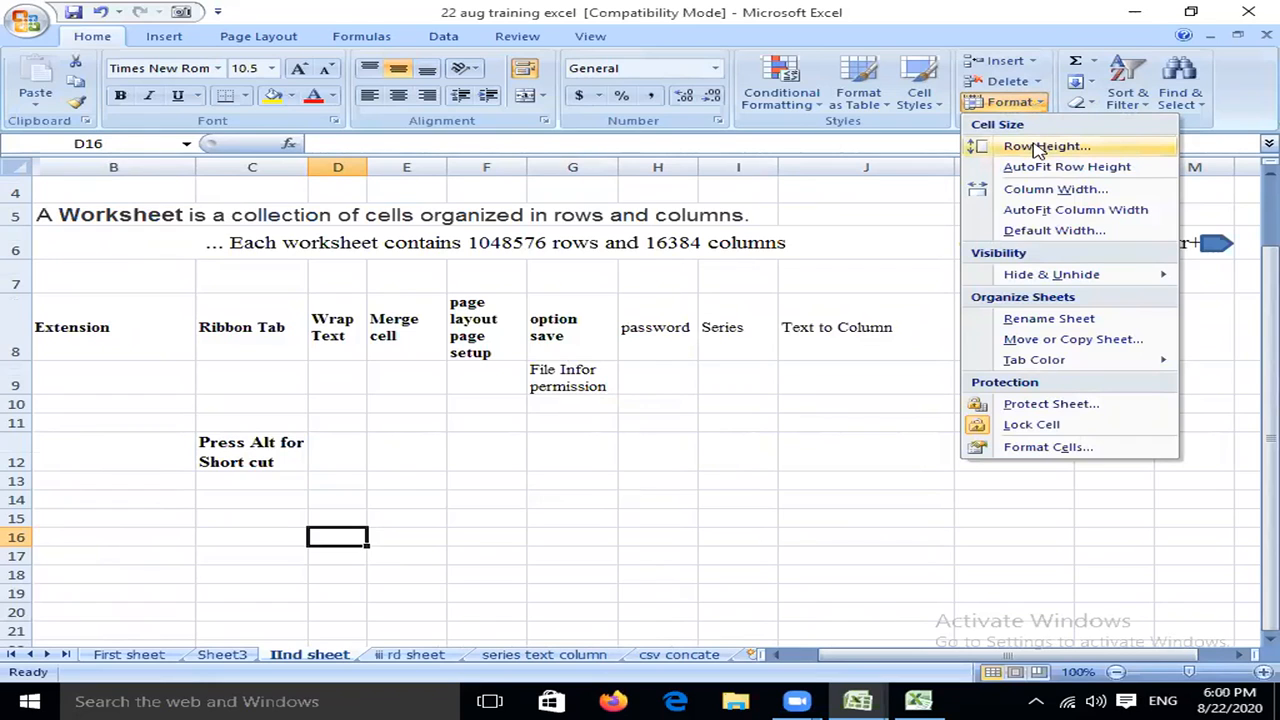
click(1038, 148)
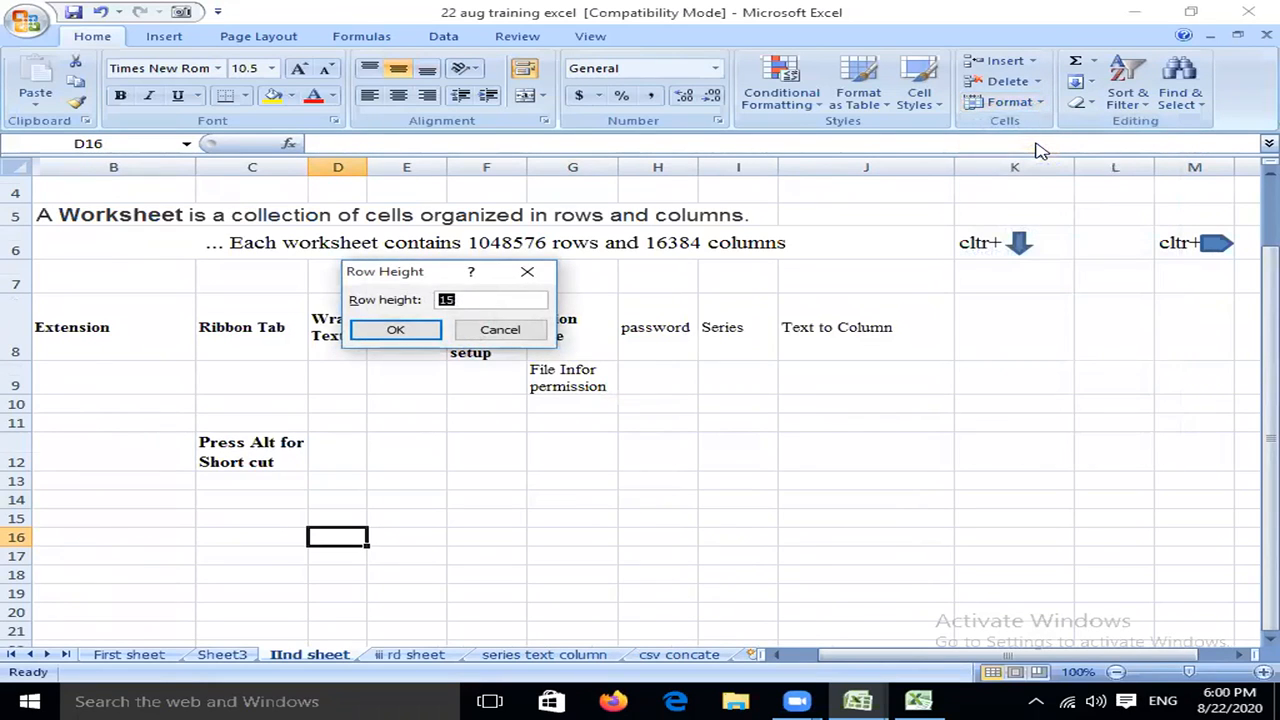
text(20)
key(Return)
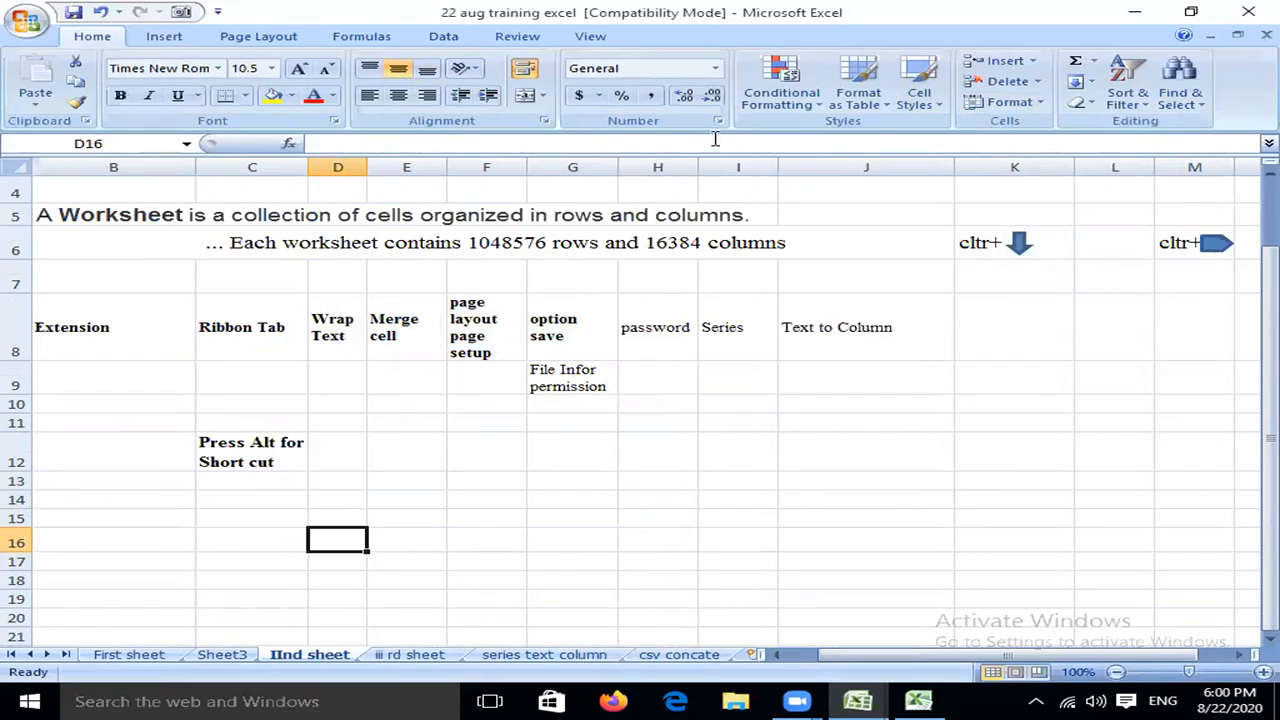
Review the format choices for cell size, visibility, sheet organisation and protection.
click(1038, 108)
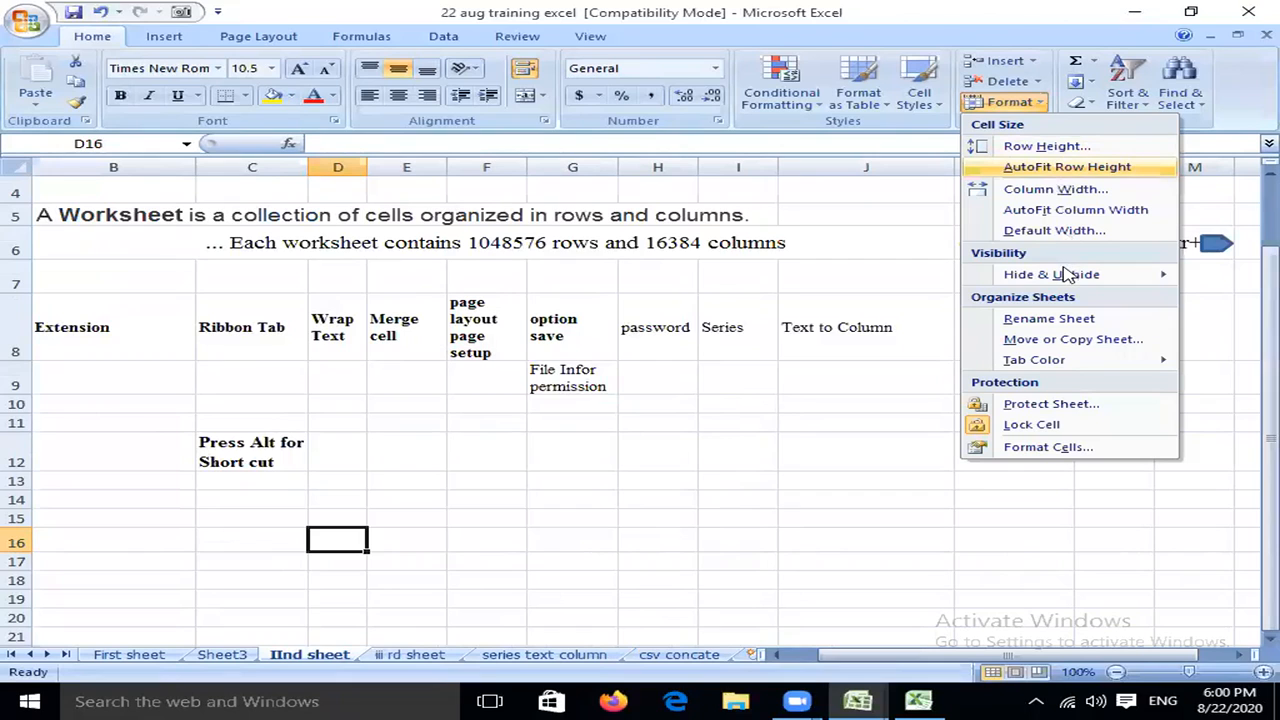
mouse_move(1067, 276)
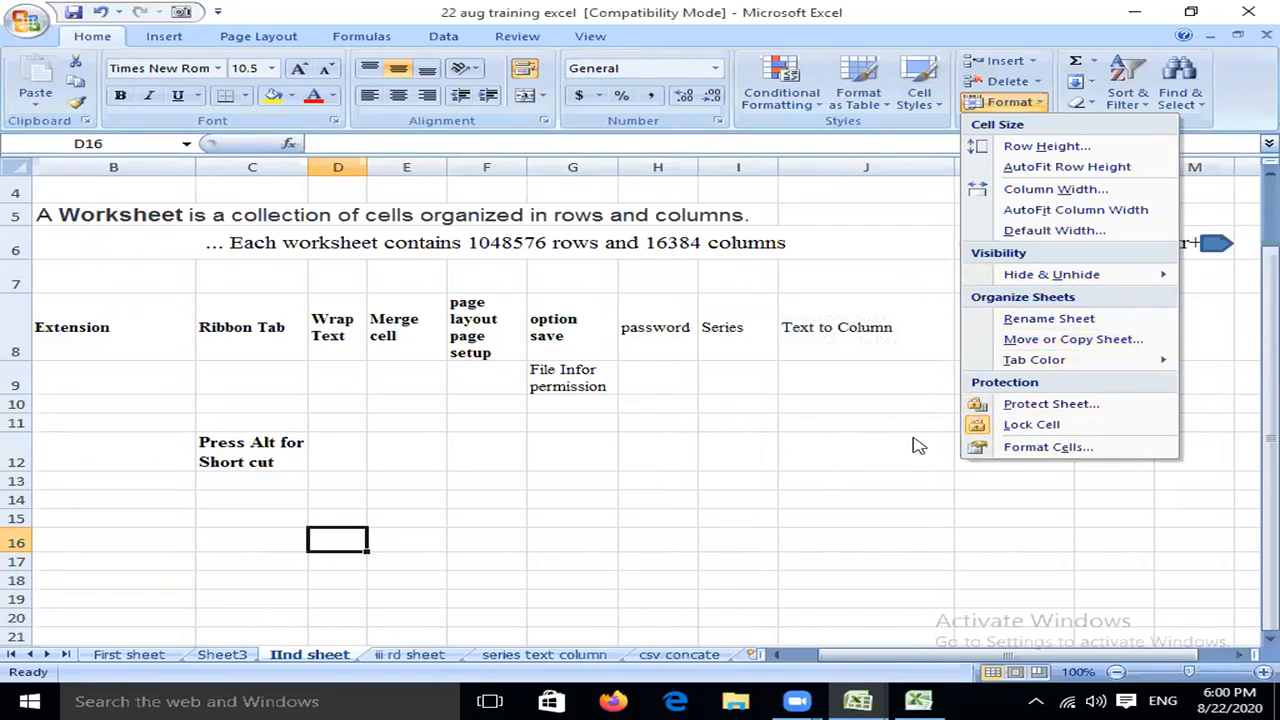
click(797, 466)
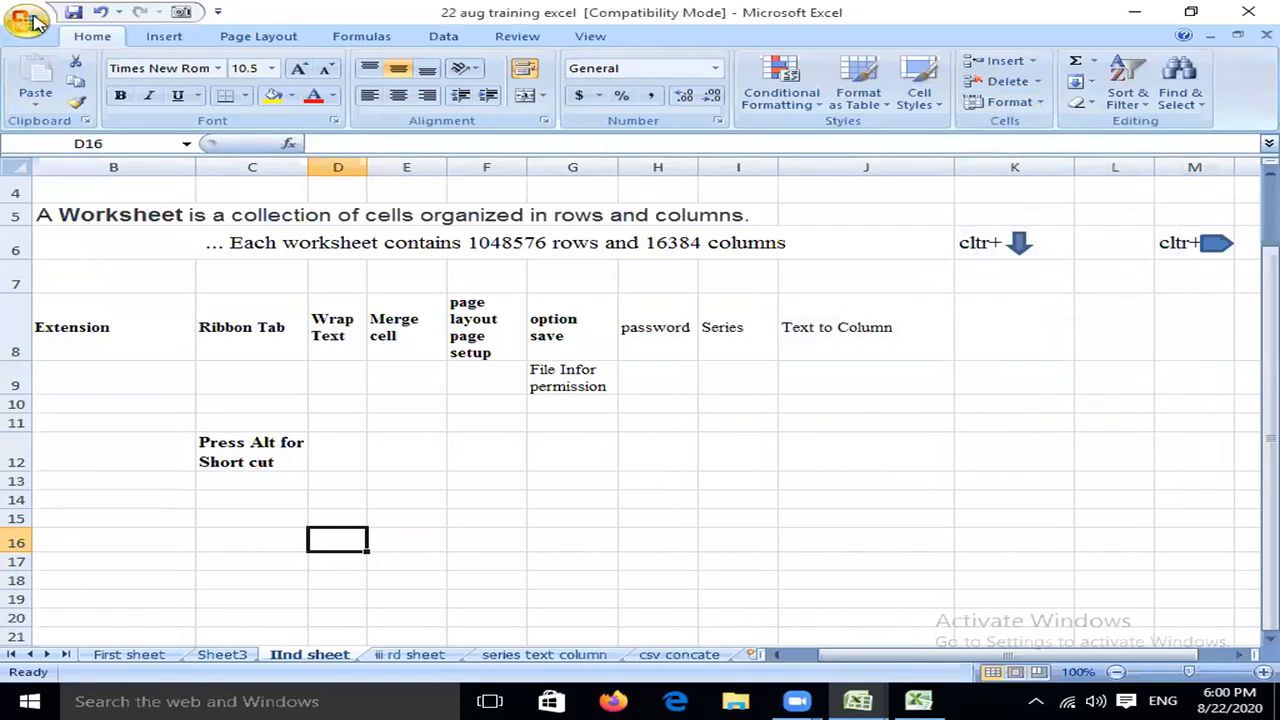
Open the program's save options to examine the AutoRecover interval and file location settings.
click(26, 20)
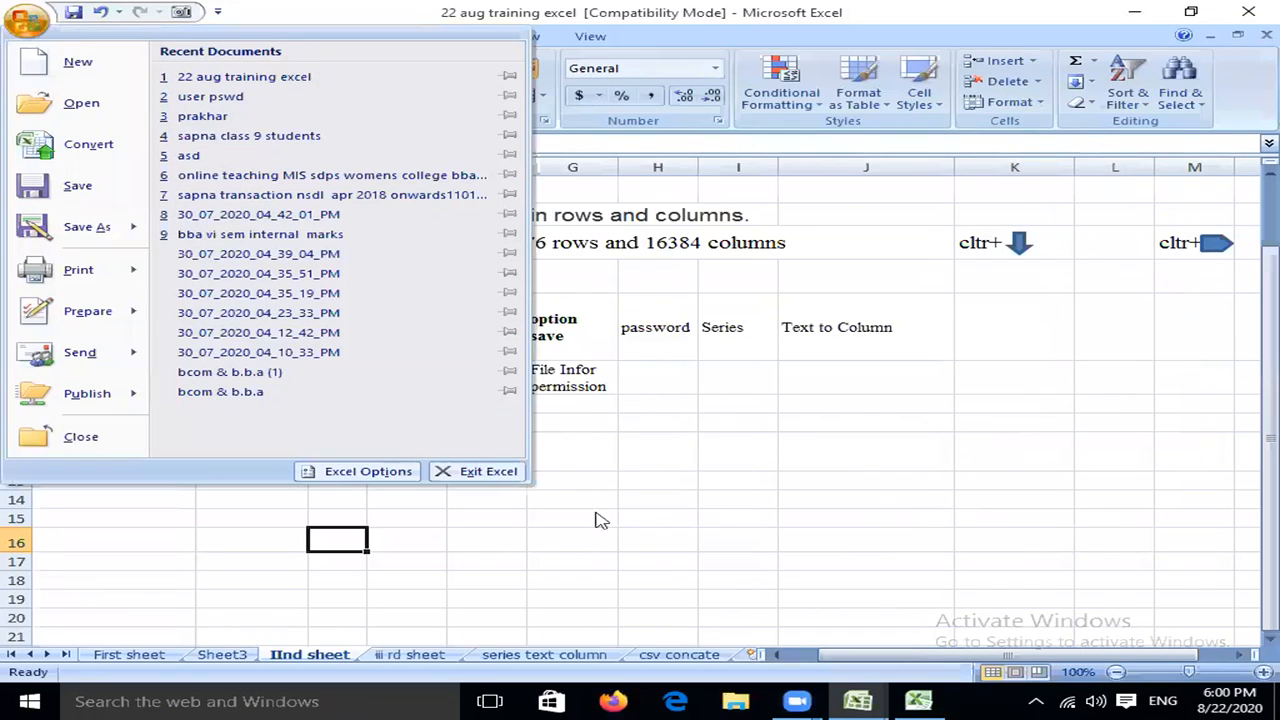
click(345, 476)
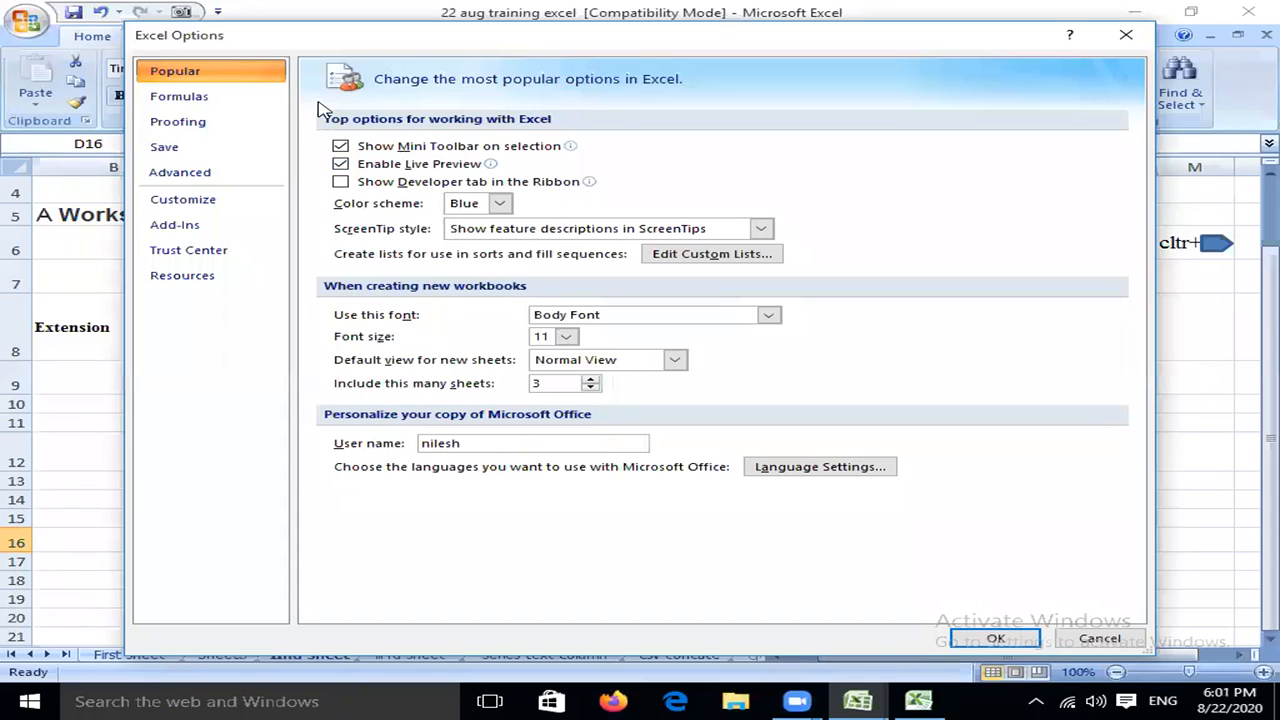
click(165, 148)
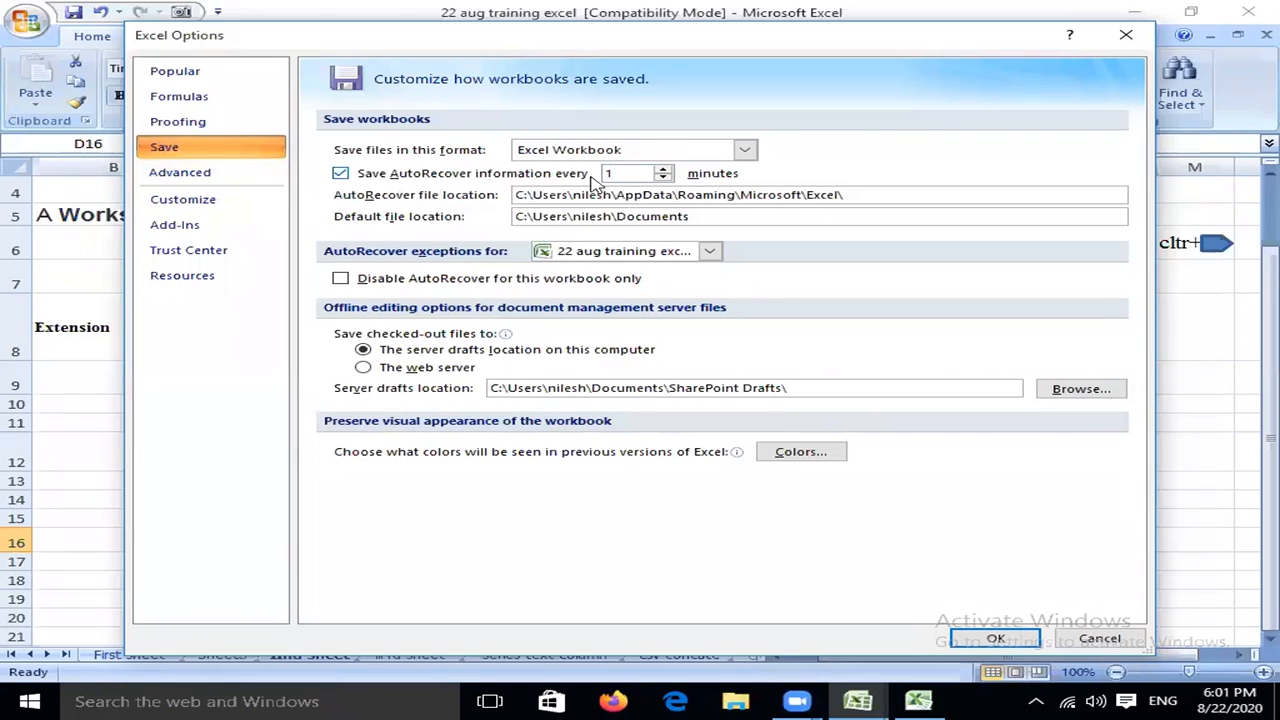
Examine the AutoRecover interval and the default file location in the save options, and leave without applying changes.
click(665, 170)
click(664, 168)
click(664, 178)
click(664, 178)
click(643, 173)
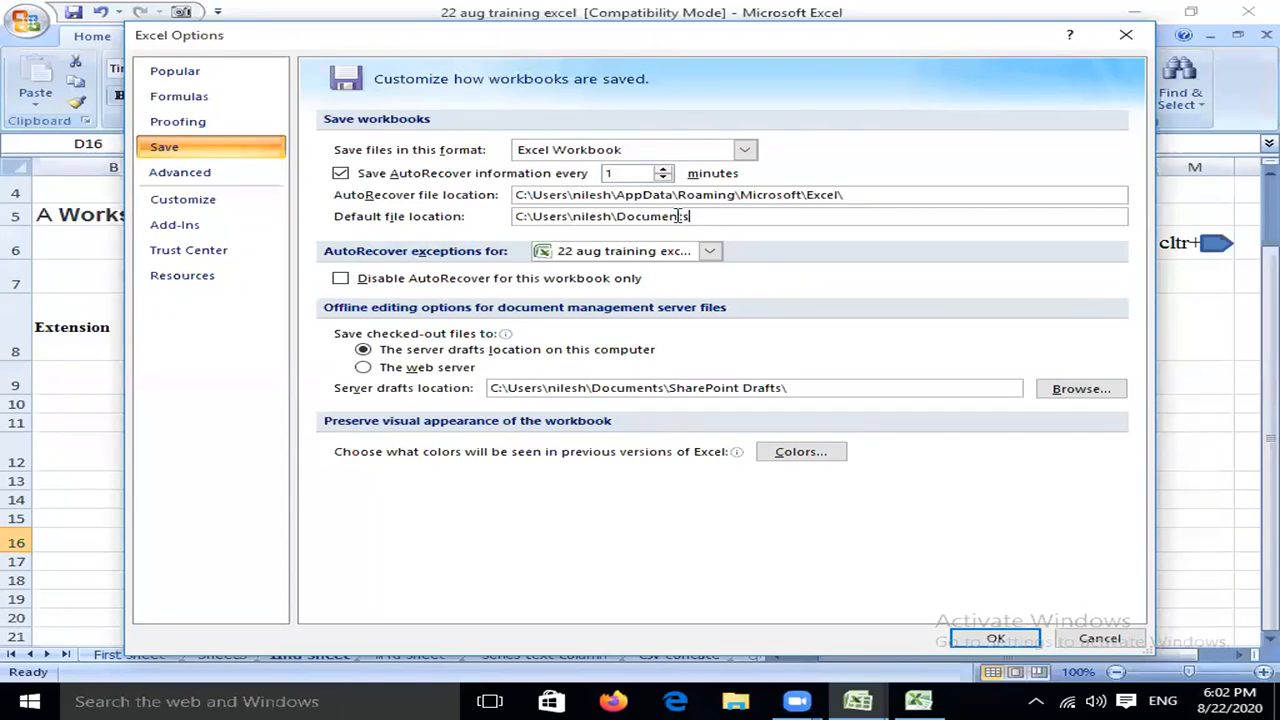
drag(704, 216, 484, 216)
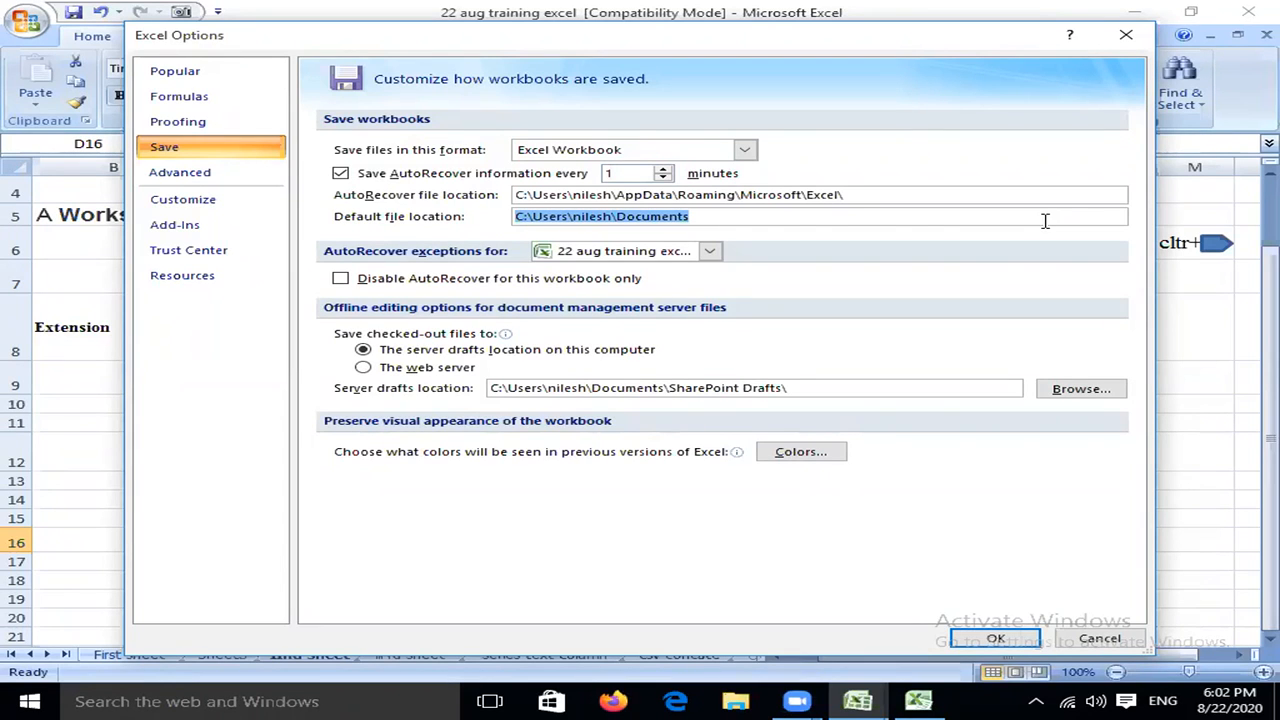
click(755, 214)
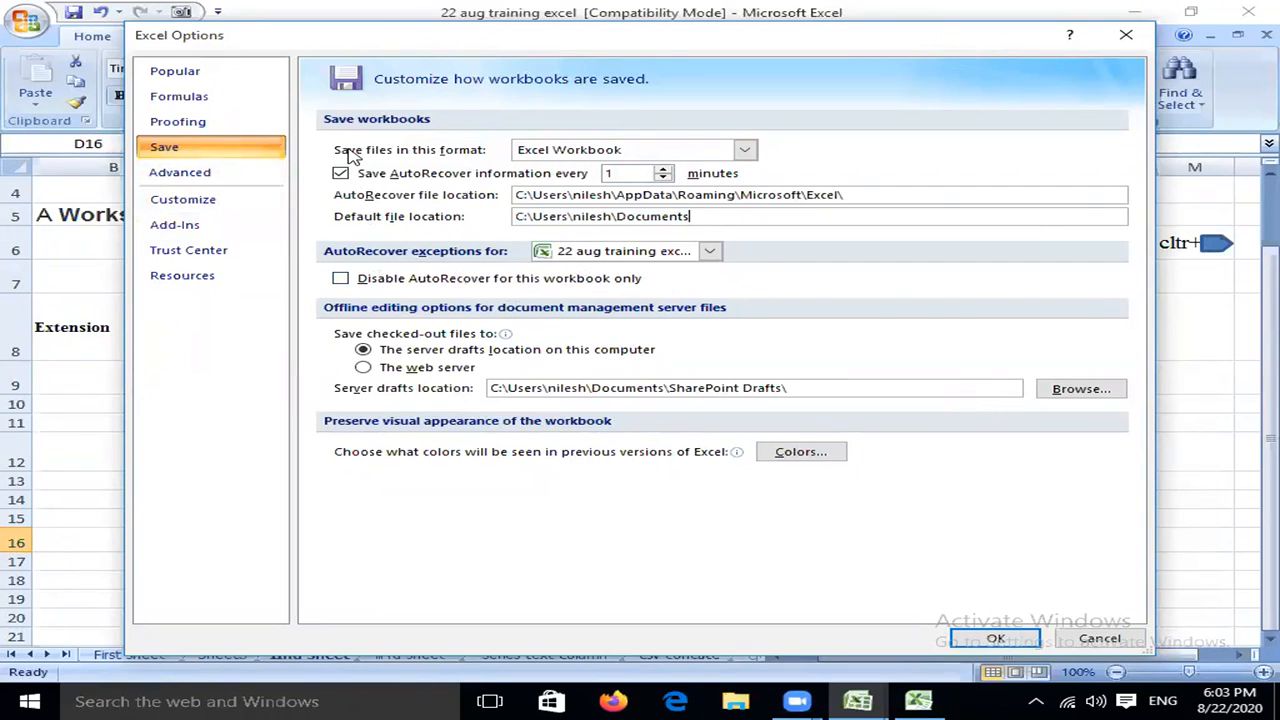
click(1098, 638)
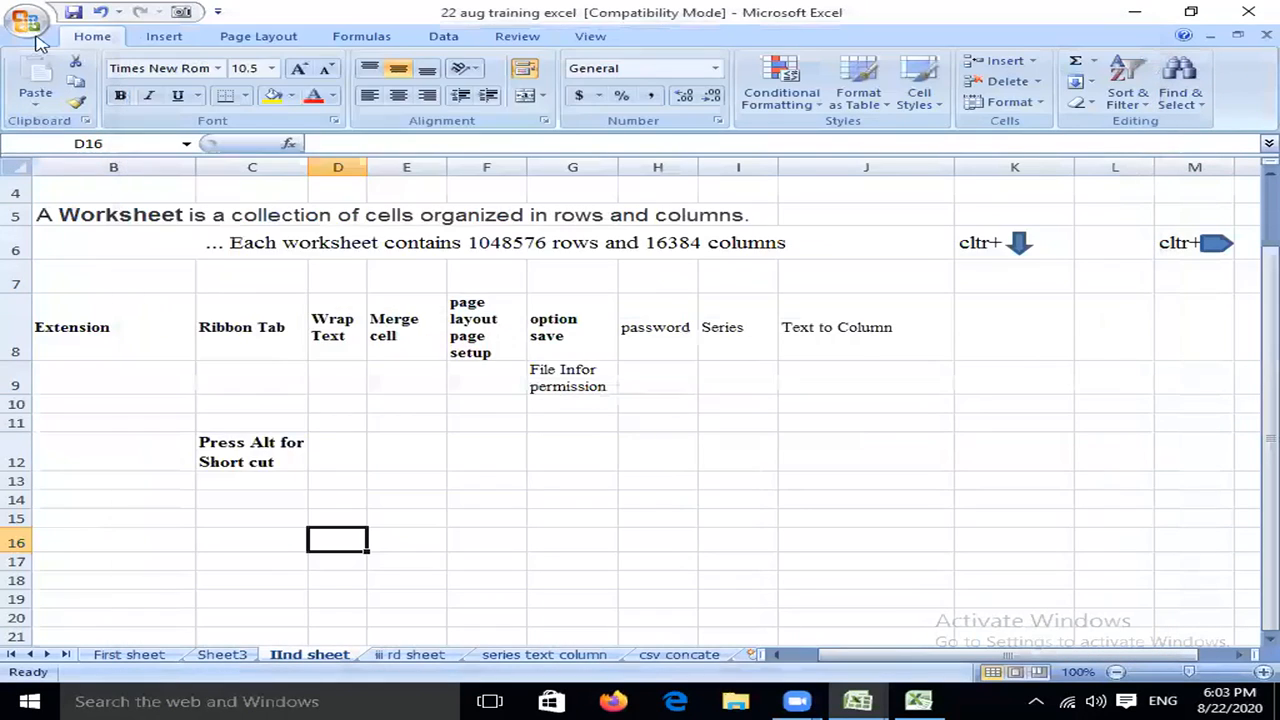
Find Microsoft Excel 2010 through the Windows search and launch it with a blank workbook.
click(34, 34)
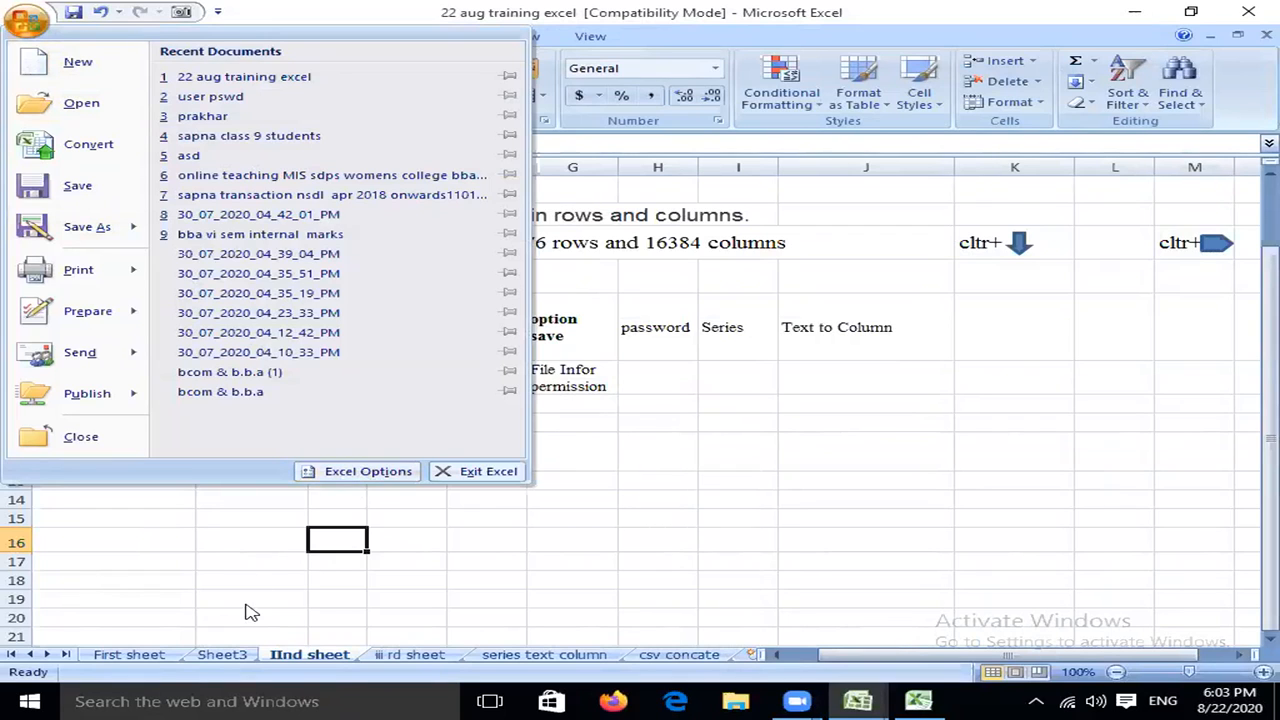
click(224, 699)
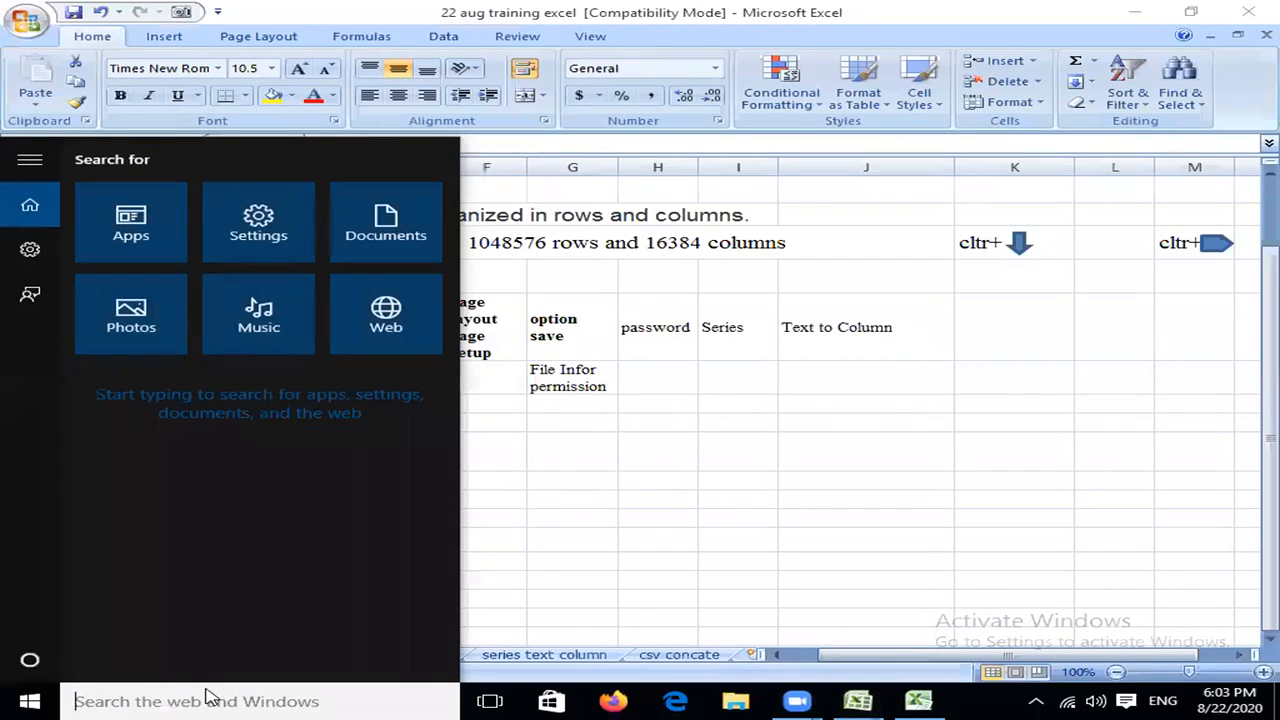
text(excel)
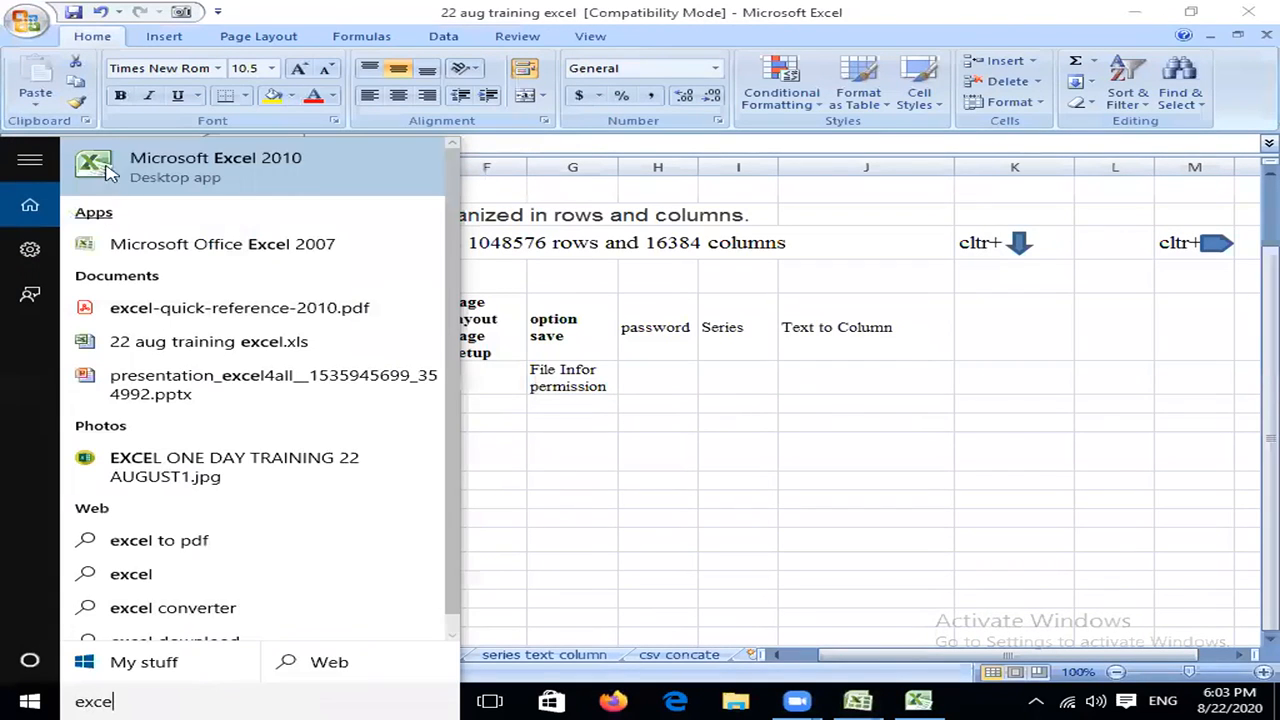
click(108, 170)
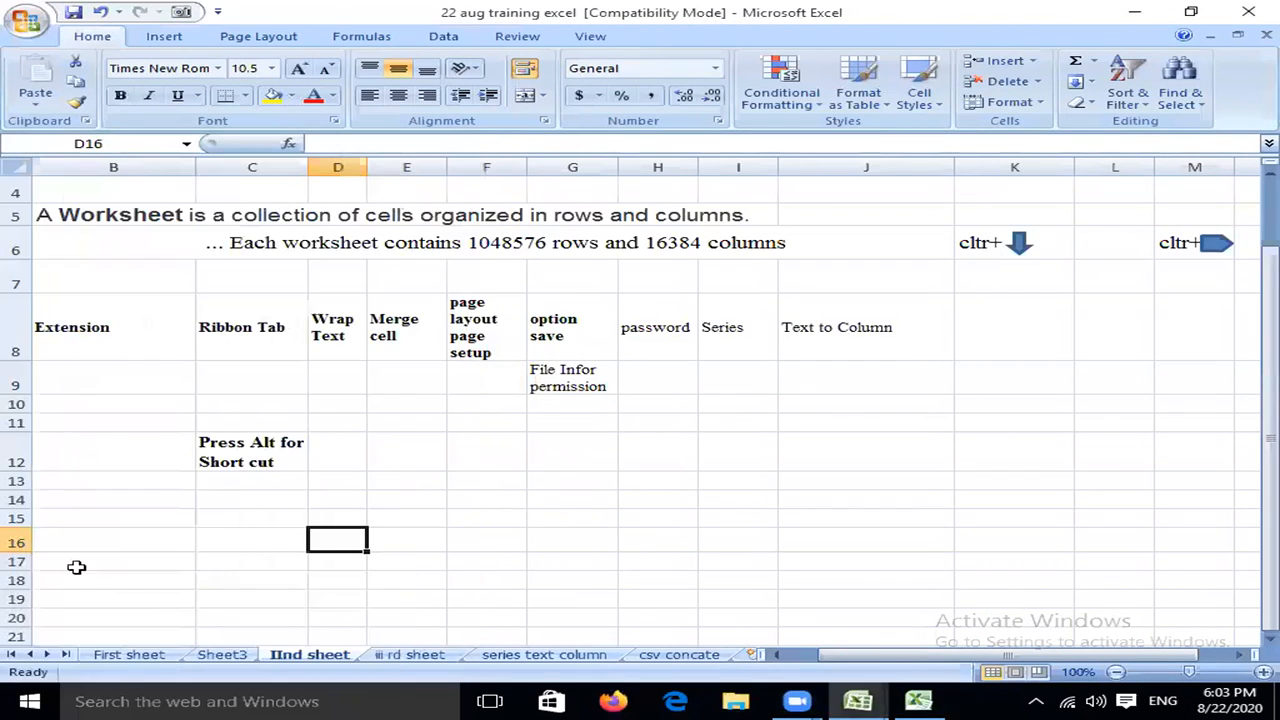
click(122, 699)
text(ex)
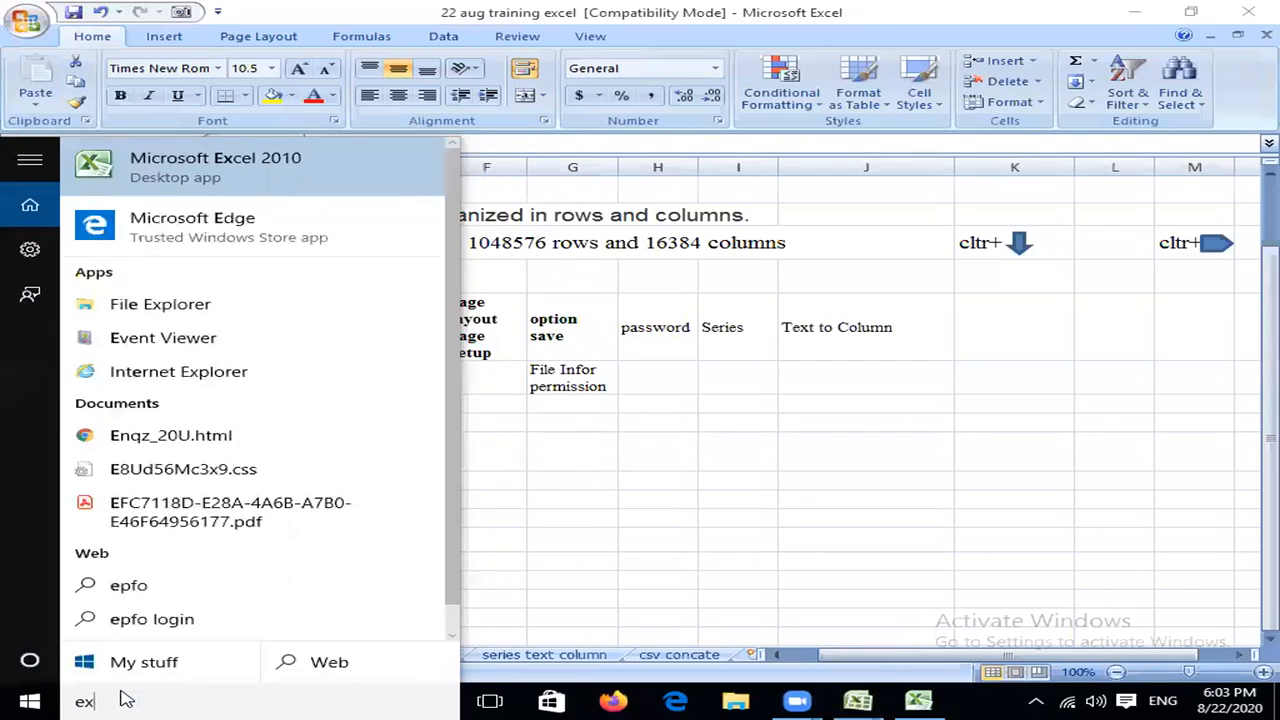
key(Return)
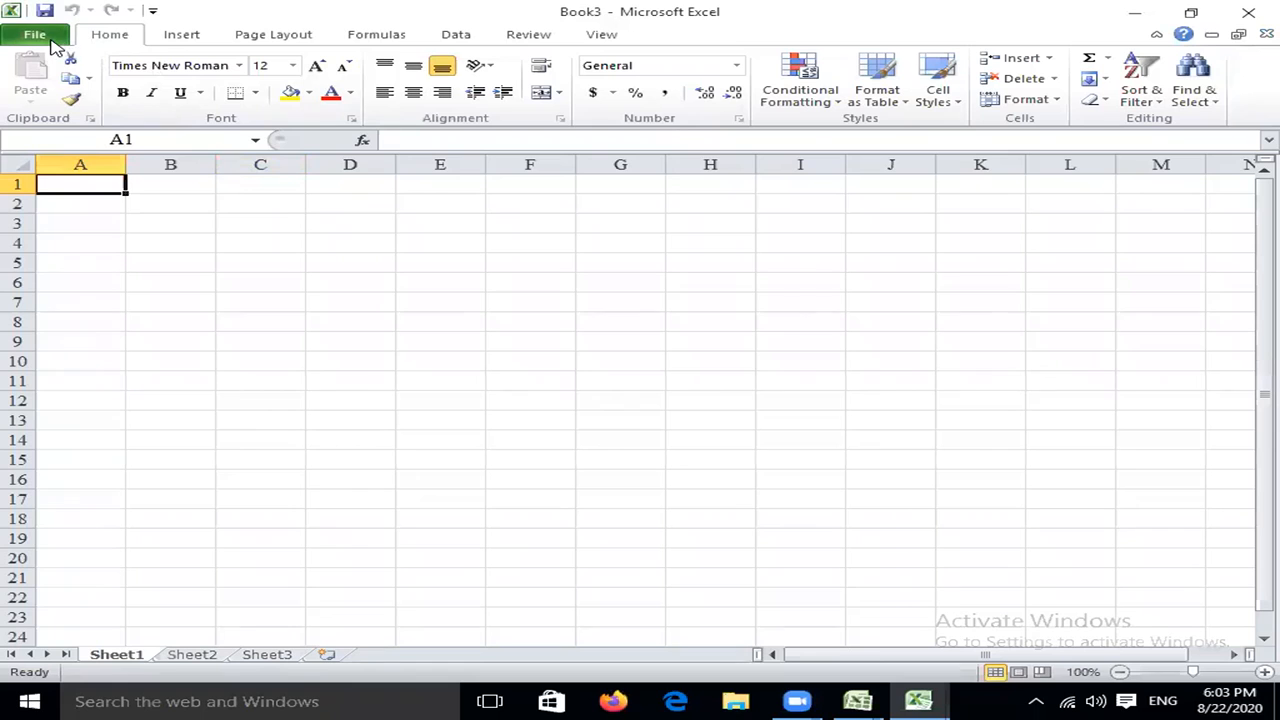
Try a 1-minute AutoRecover interval in Excel 2010's save options, highlight the default file location, and discard the changes.
click(36, 35)
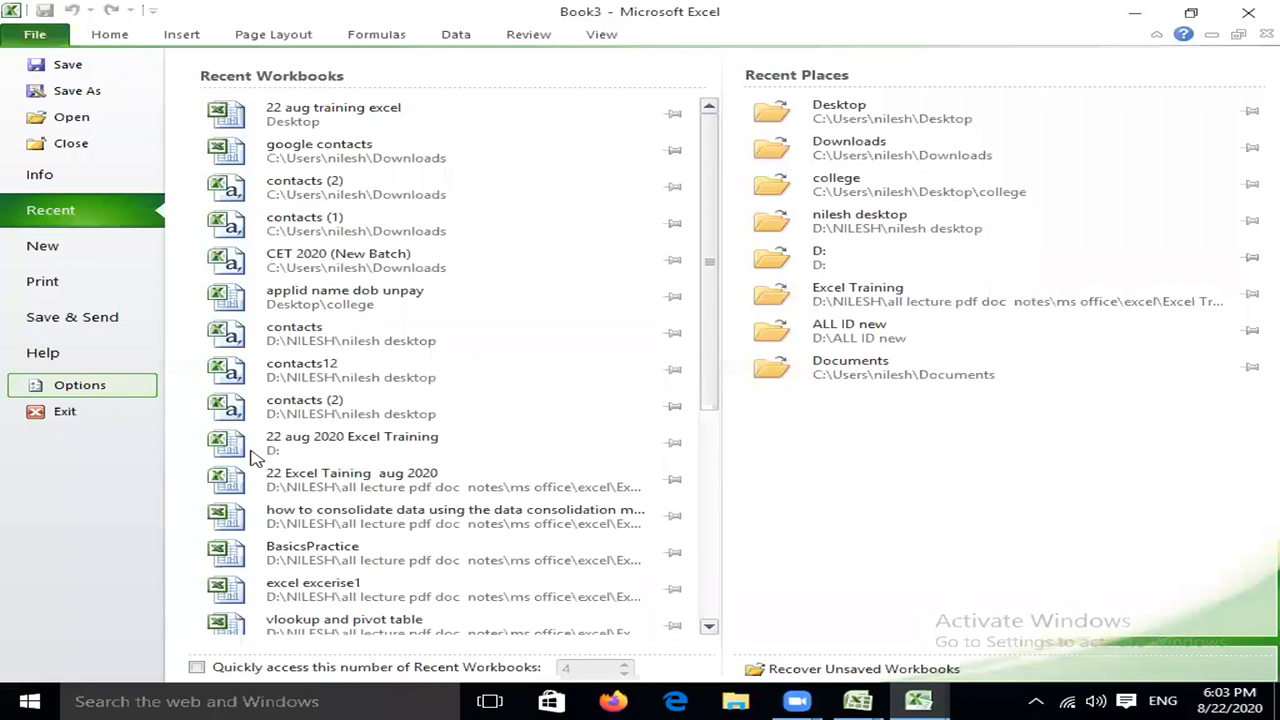
click(566, 592)
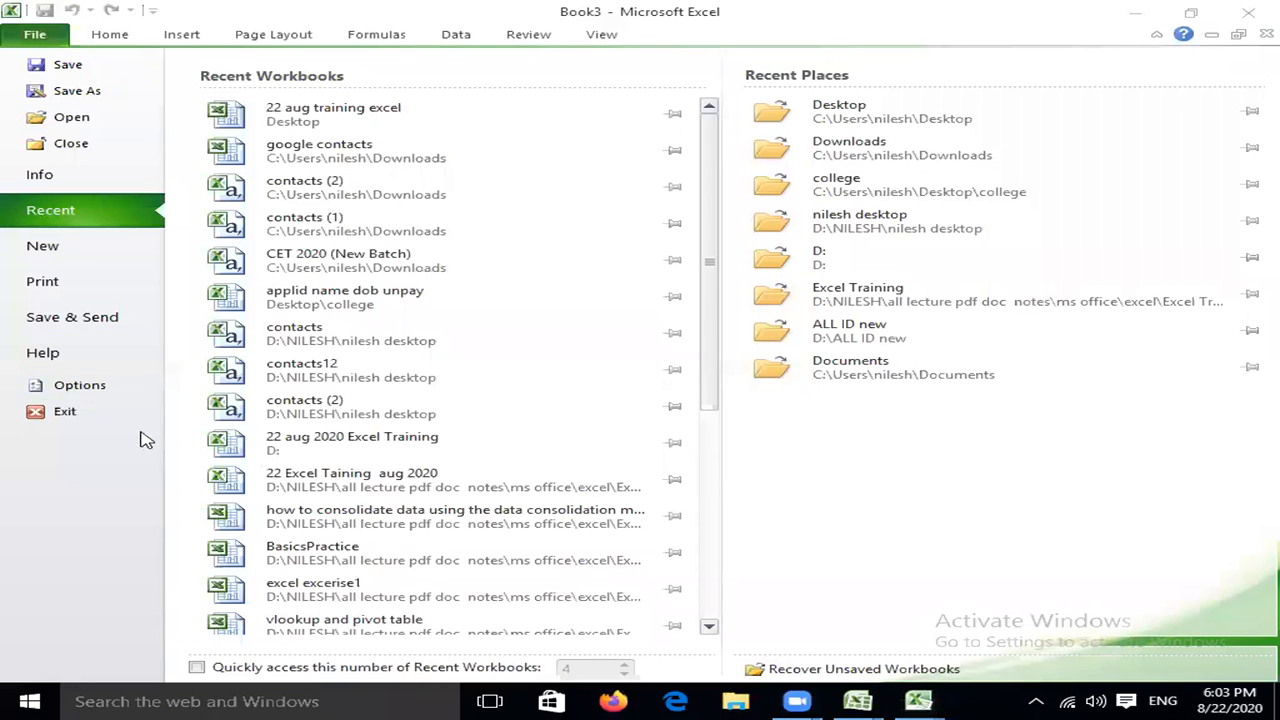
click(72, 390)
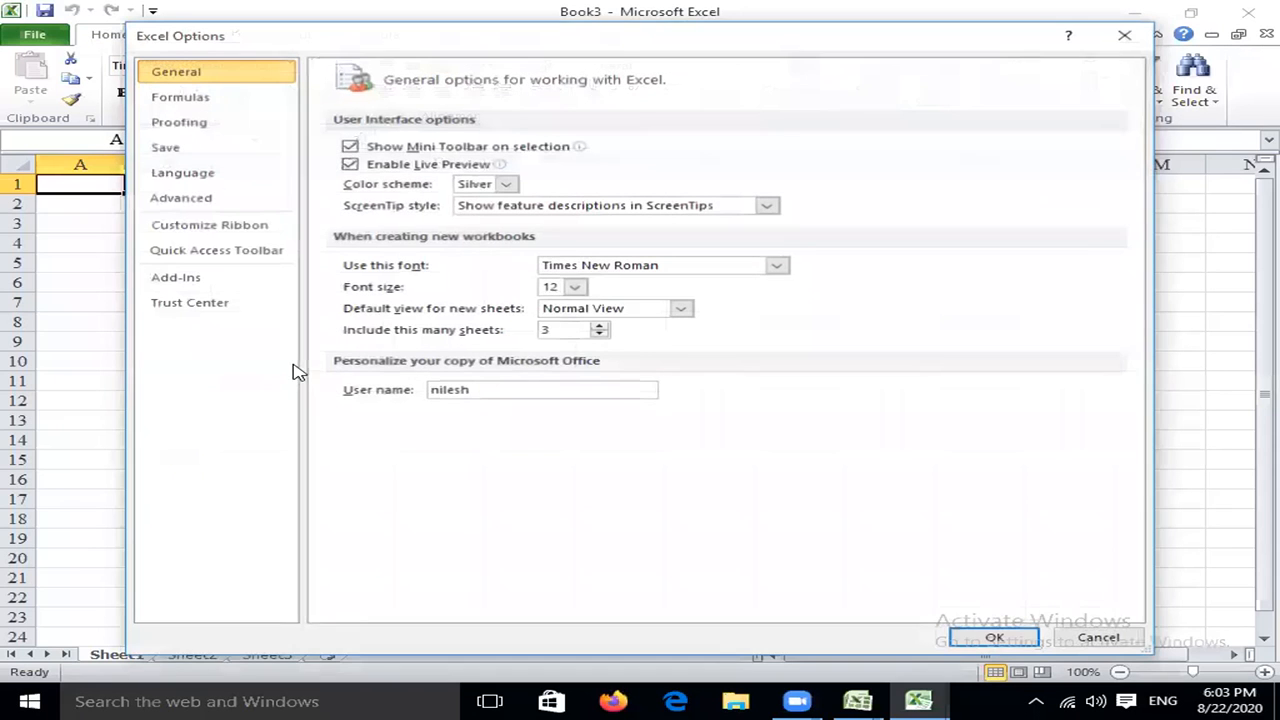
click(172, 150)
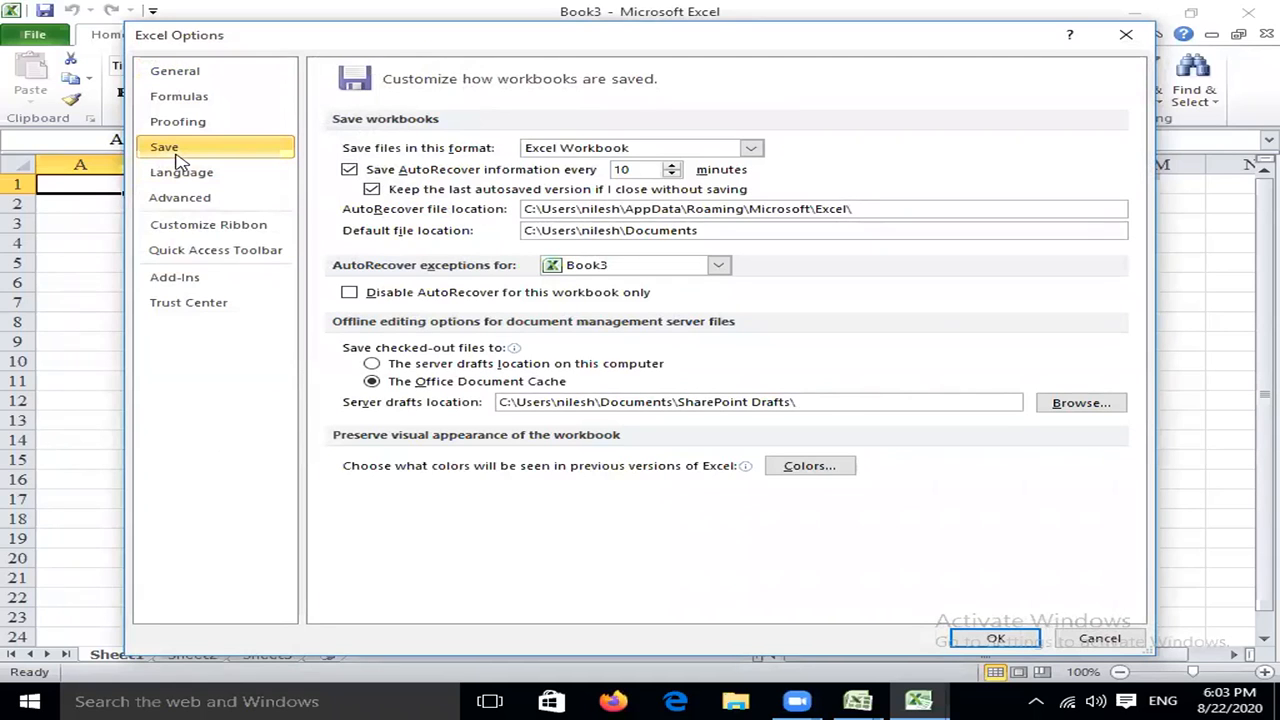
click(672, 175)
click(672, 175)
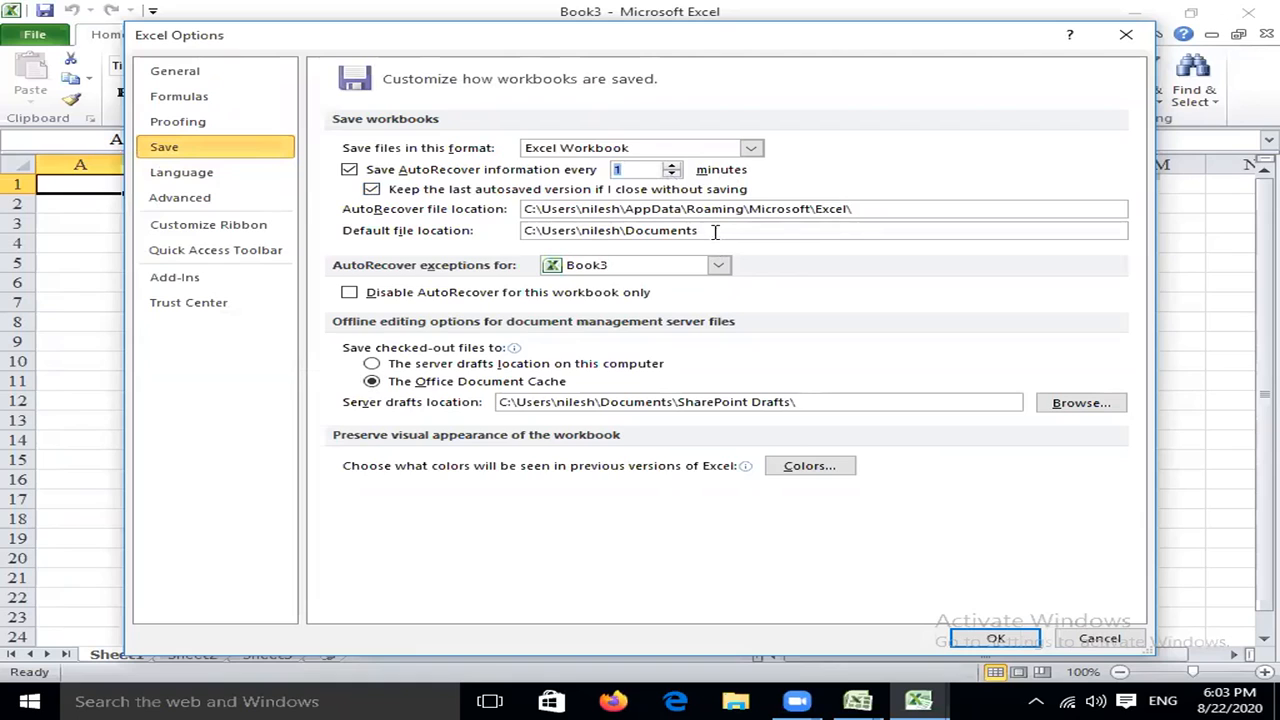
drag(712, 230, 153, 246)
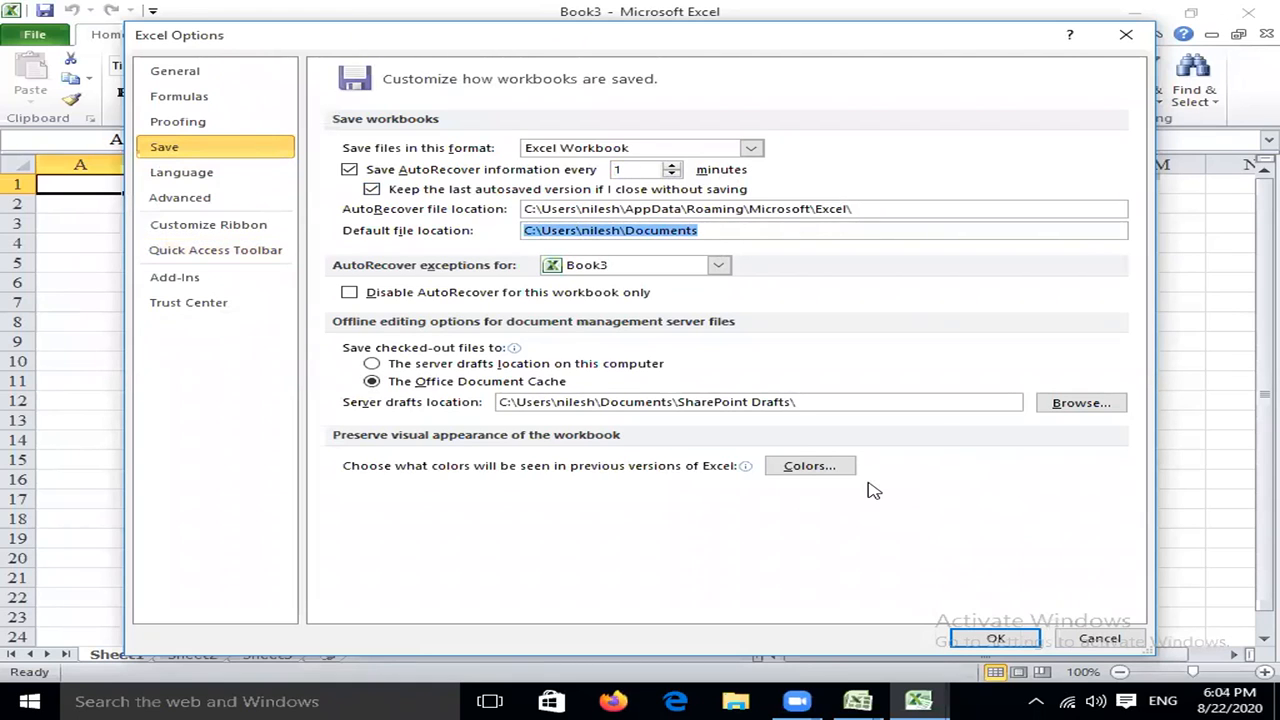
click(1100, 640)
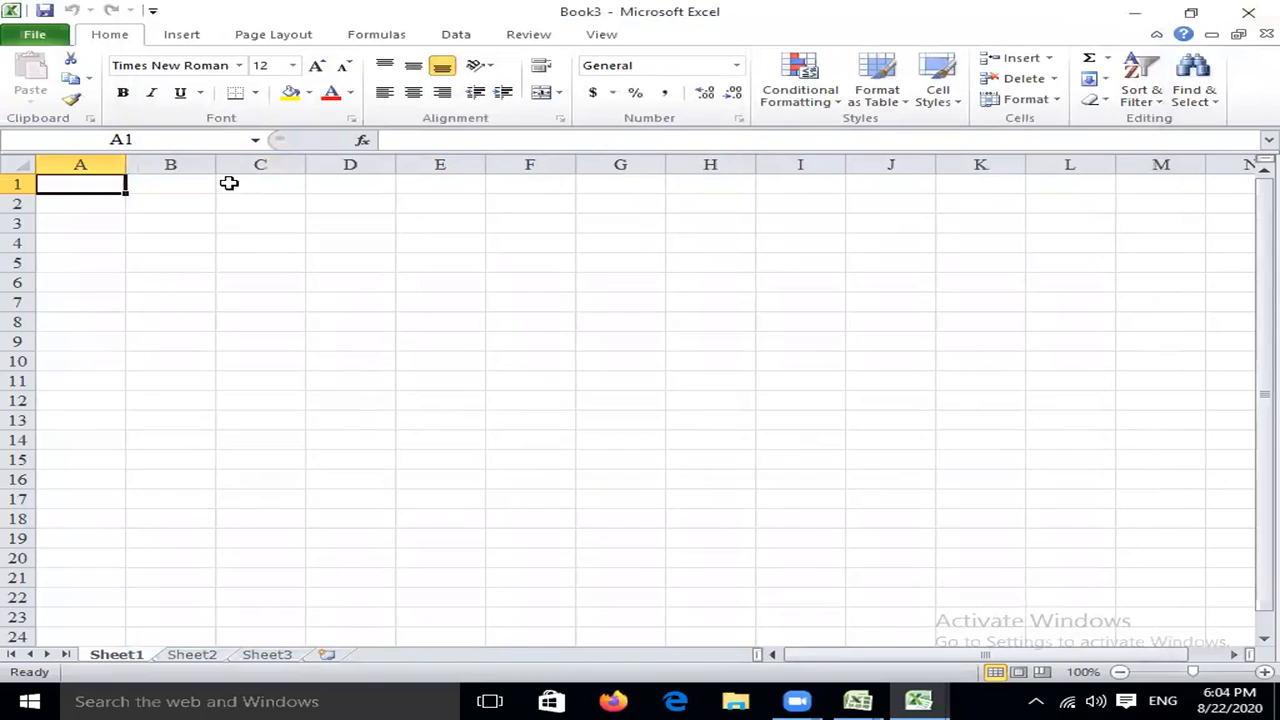
Close the blank workbook and Excel 2010, returning to the 22 aug training excel workbook in Excel 2007.
key(ctrl+w)
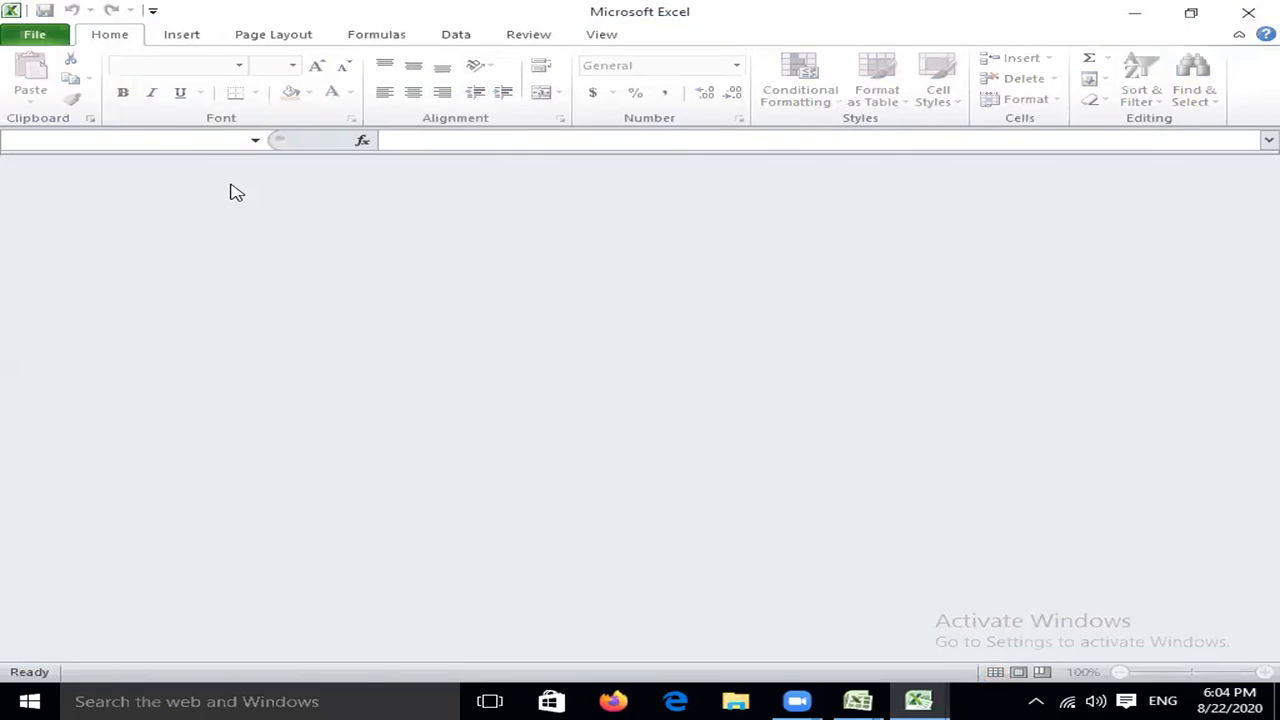
click(1245, 14)
click(500, 520)
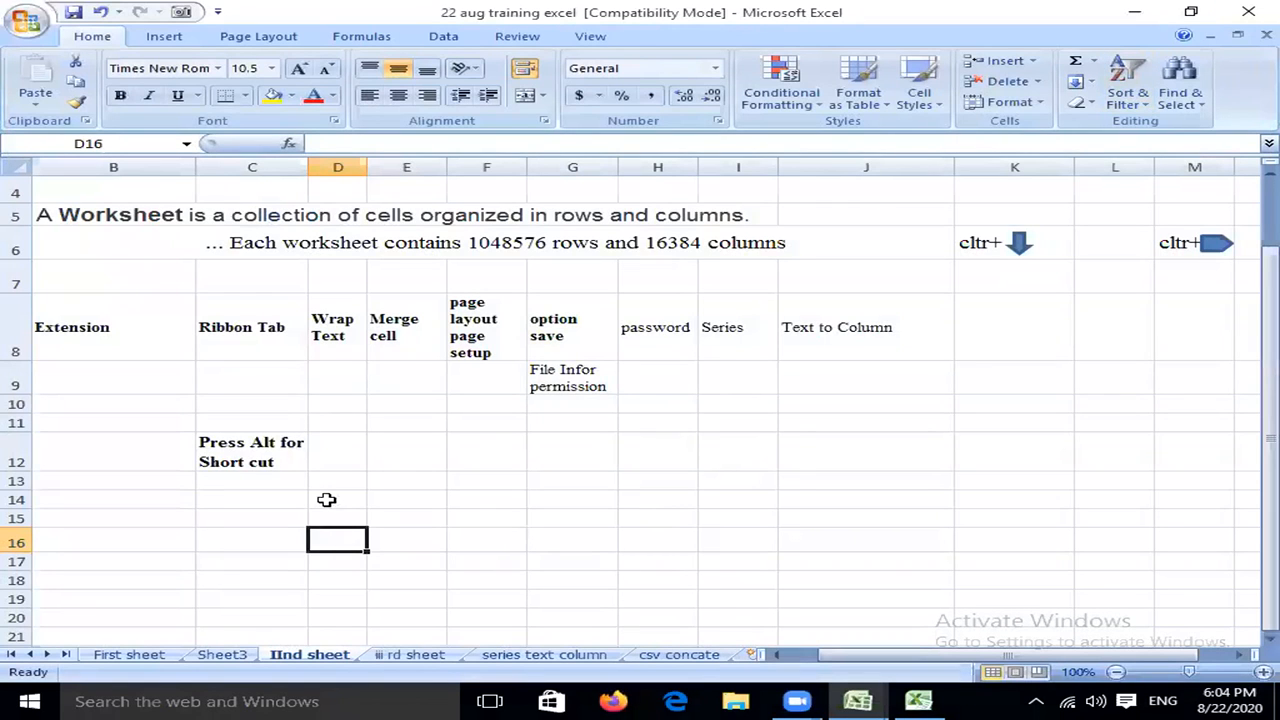
Enter 2 in cell E12 of the IInd sheet.
click(405, 408)
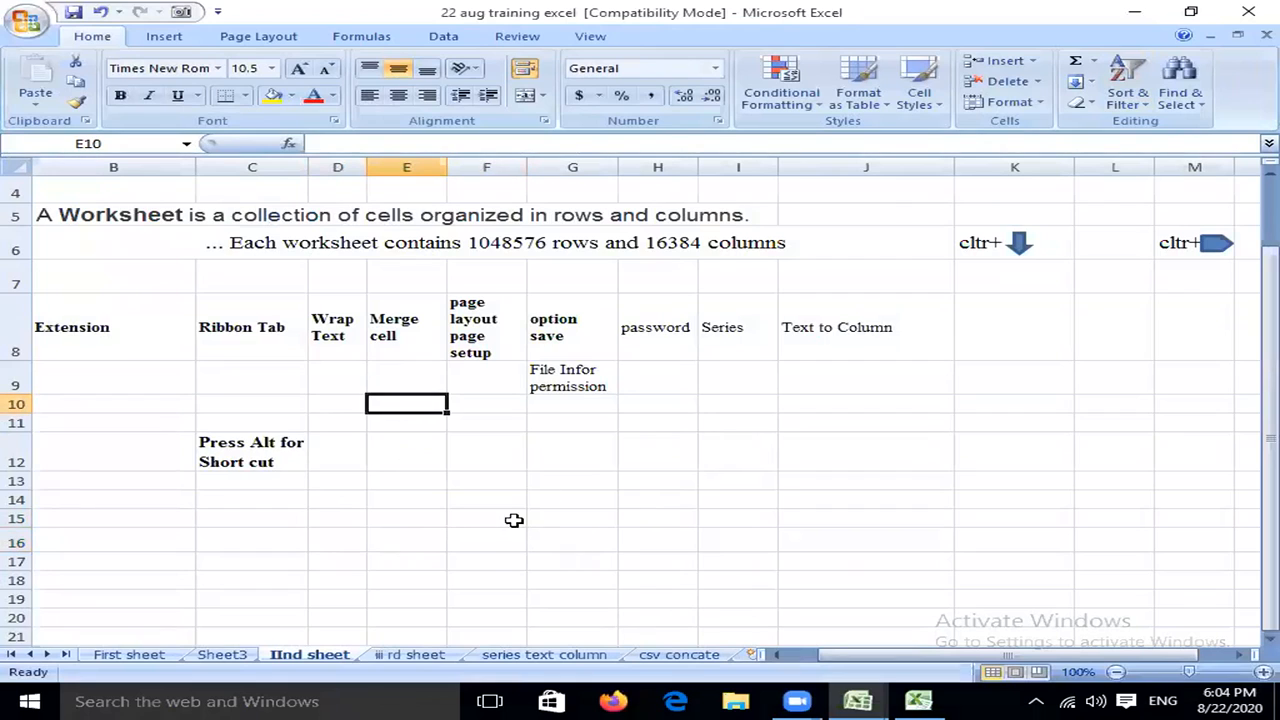
click(436, 459)
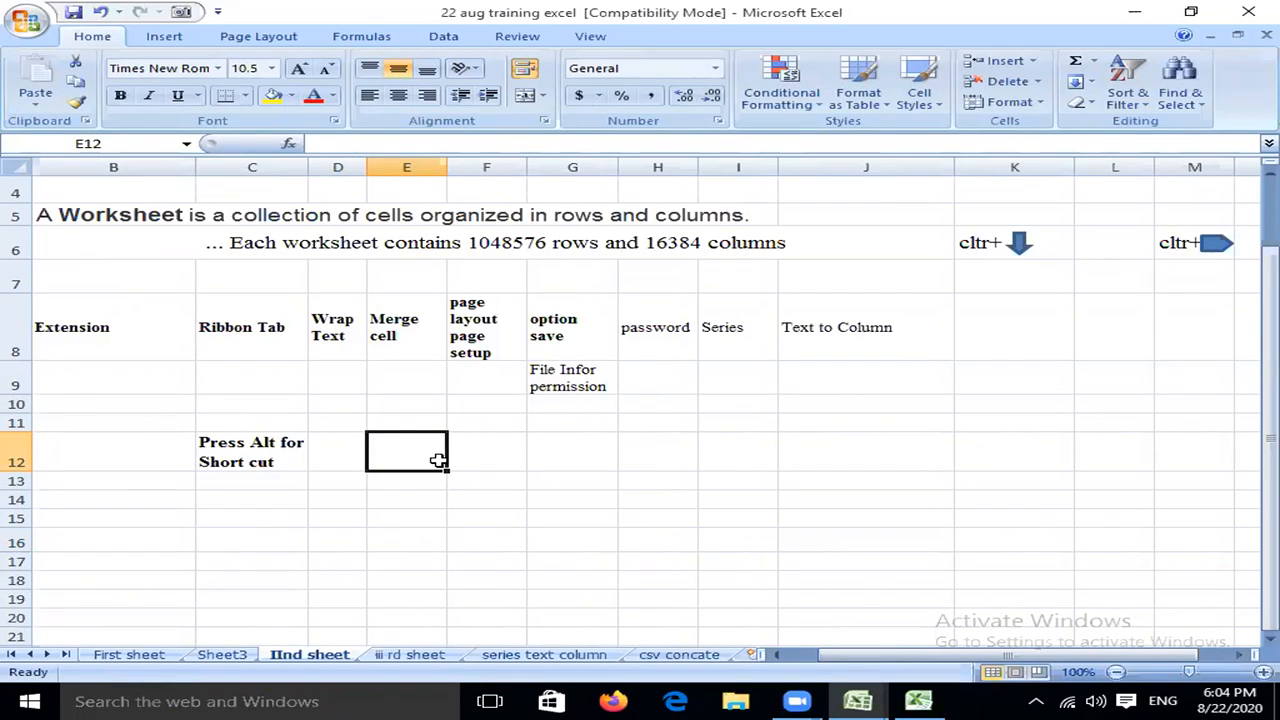
text(2)
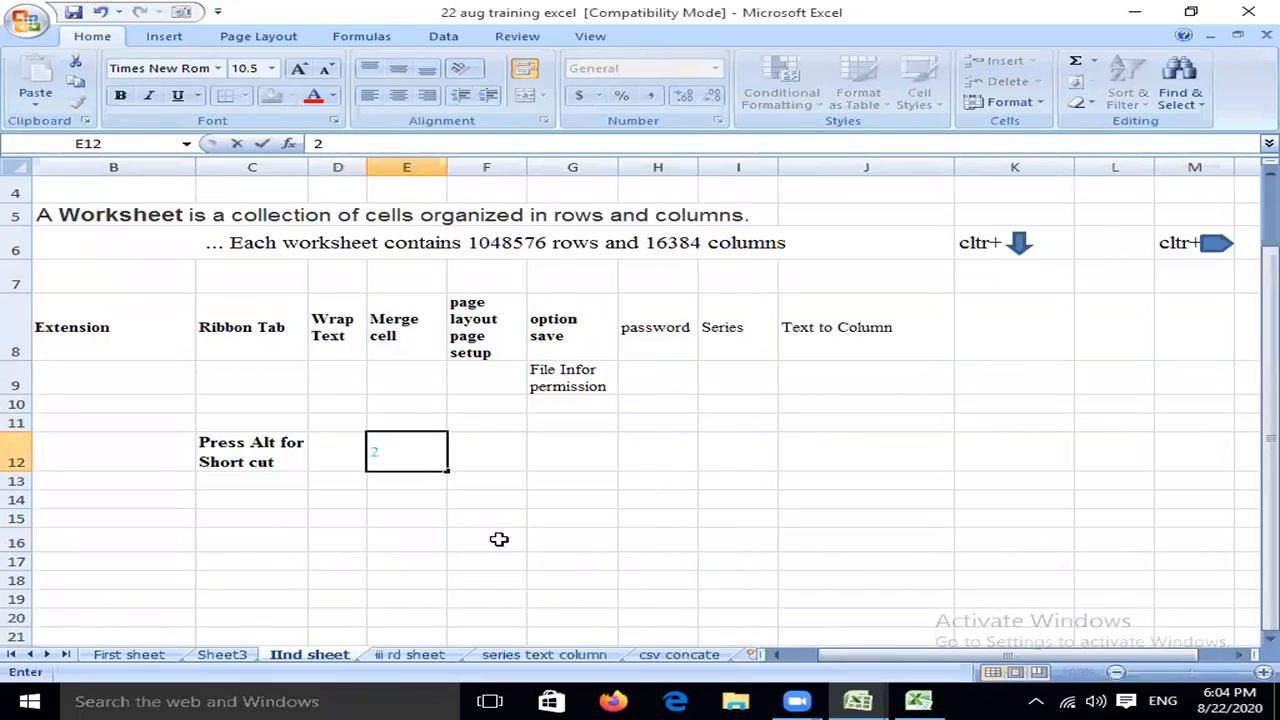
click(499, 539)
Enter the starting value 2 in cell F23 of the series text column sheet.
click(546, 654)
scroll(400, 540, down, 4)
scroll(426, 523, up, 4)
scroll(400, 500, down, 6)
click(296, 265)
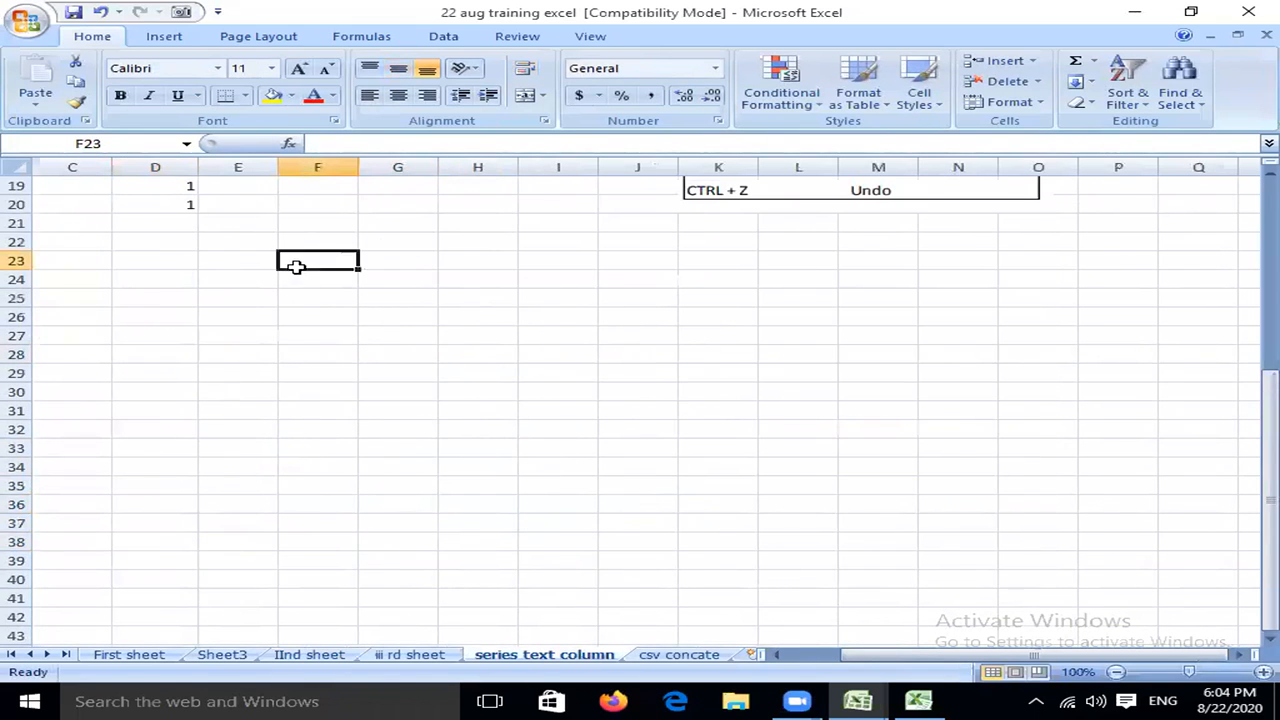
text(2)
key(Return)
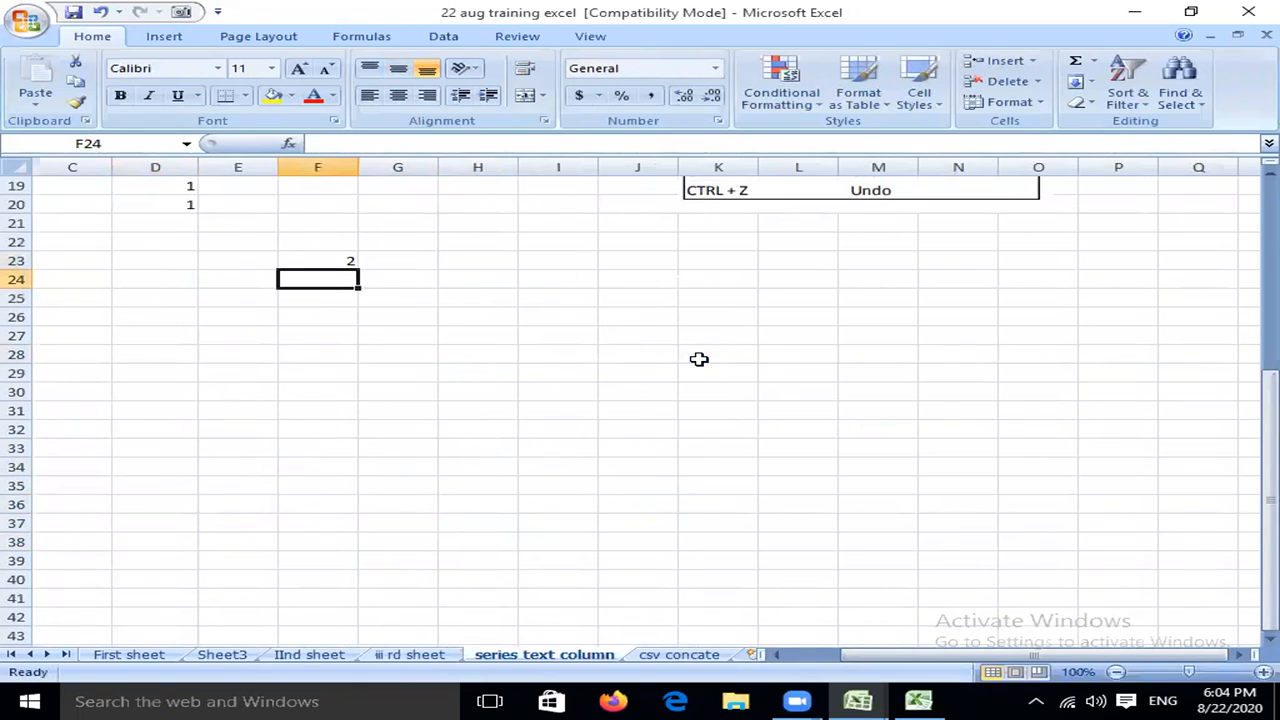
Fill F23:F33 with a linear column series using a step value of 2.
drag(338, 263, 316, 455)
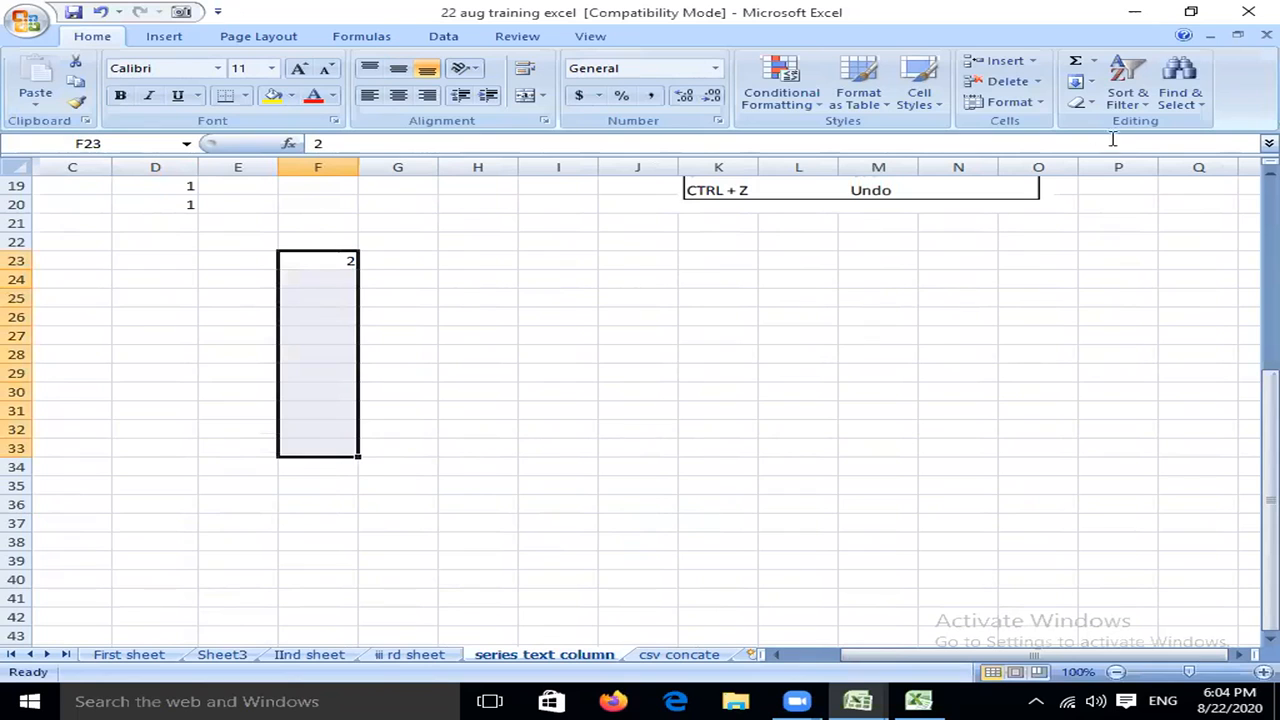
click(1092, 83)
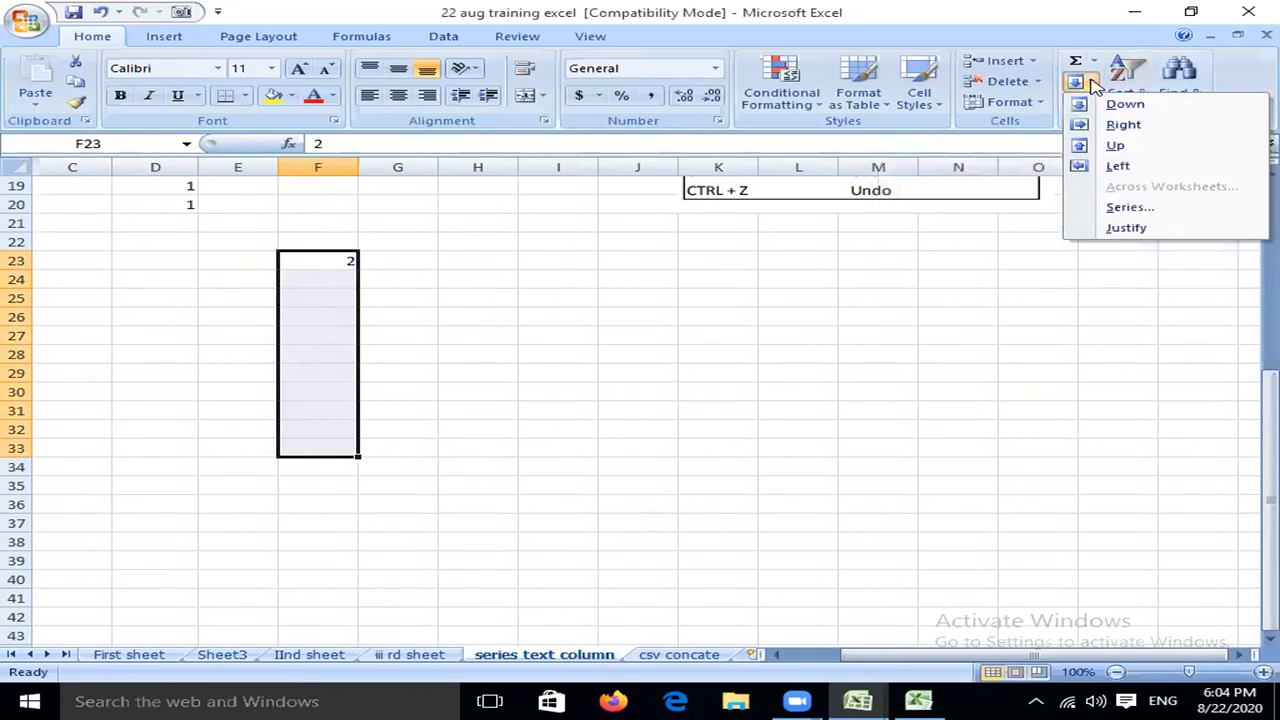
click(1118, 207)
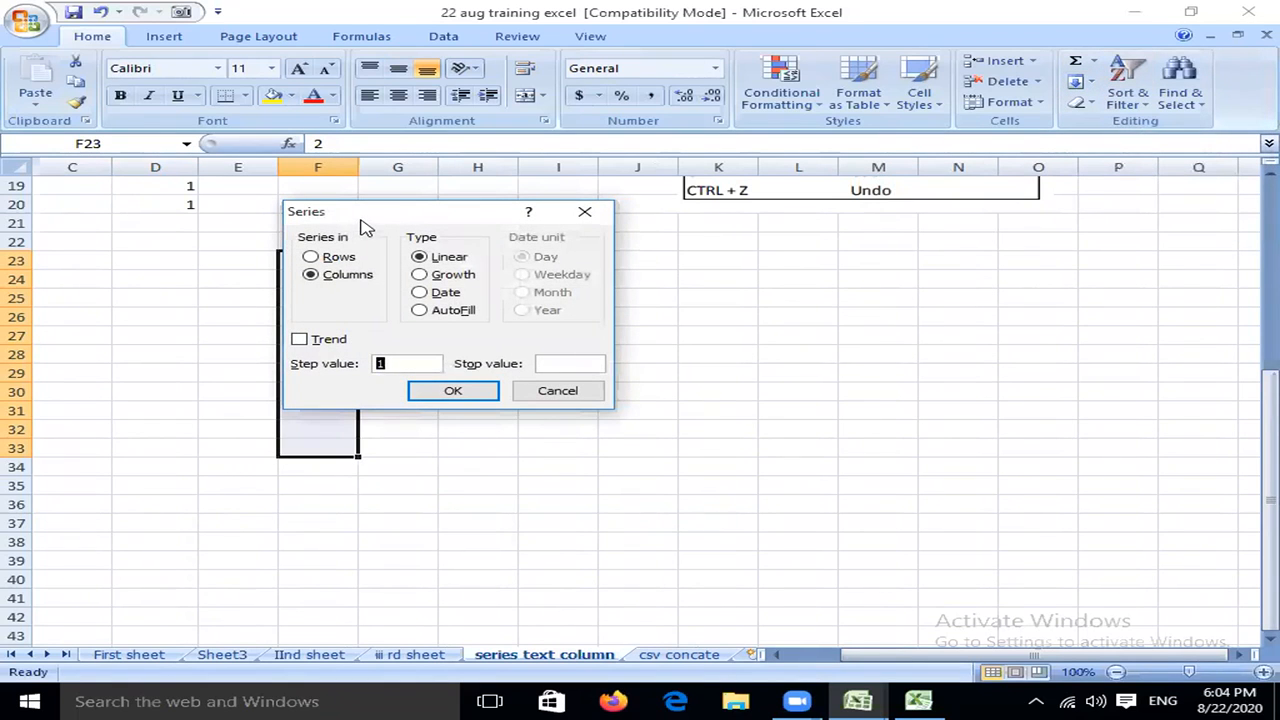
drag(361, 220, 562, 262)
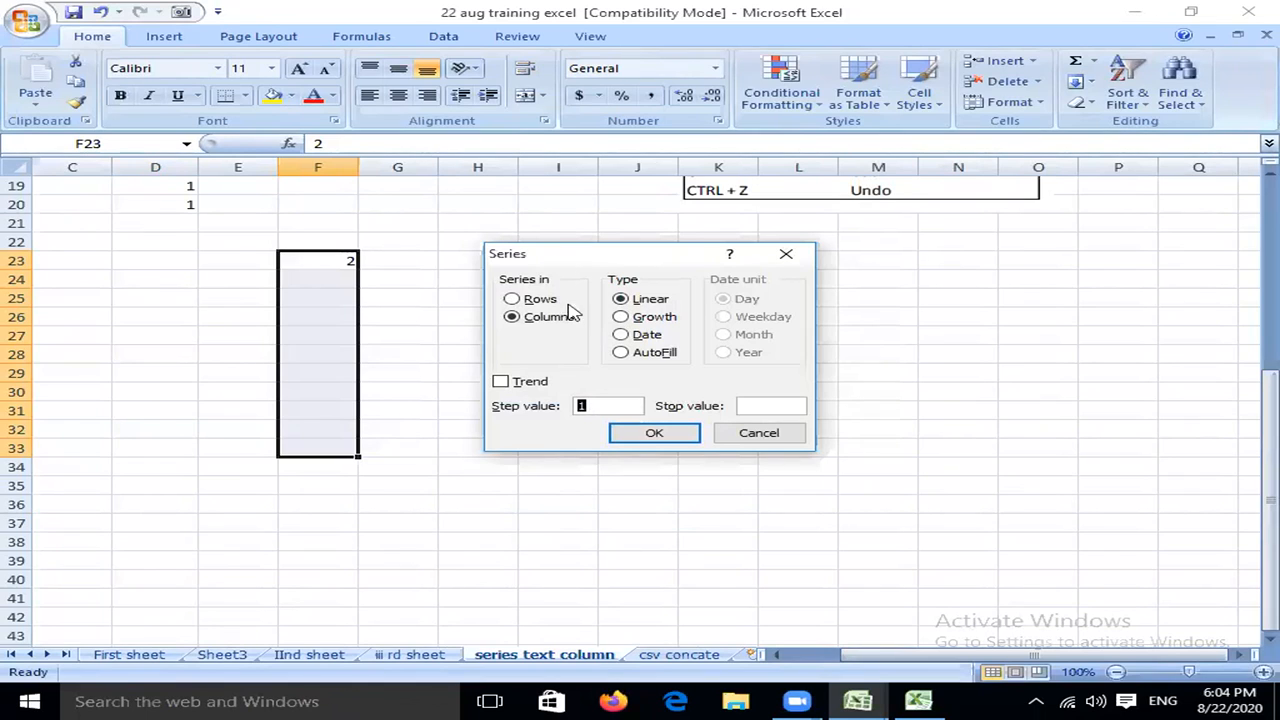
text(2)
click(658, 433)
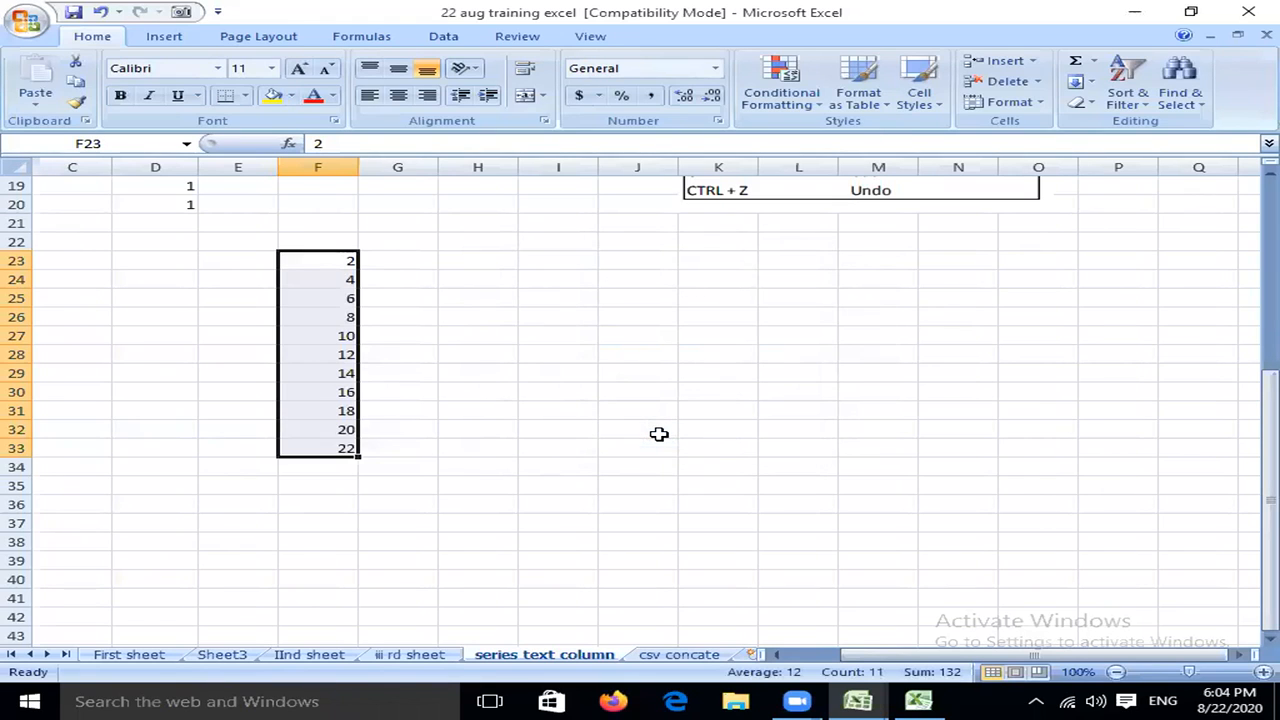
Note the command path "home-fill-series" in cell G24 beside the filled numbers.
click(419, 273)
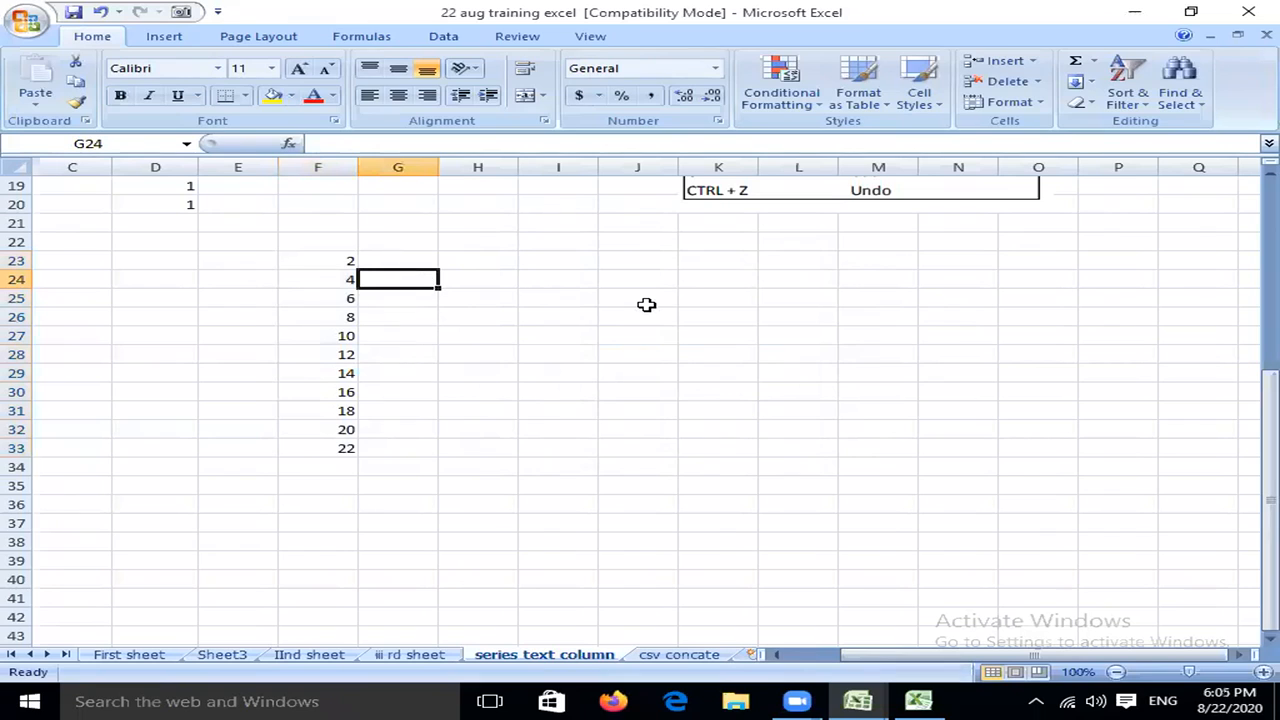
text(home-fill-)
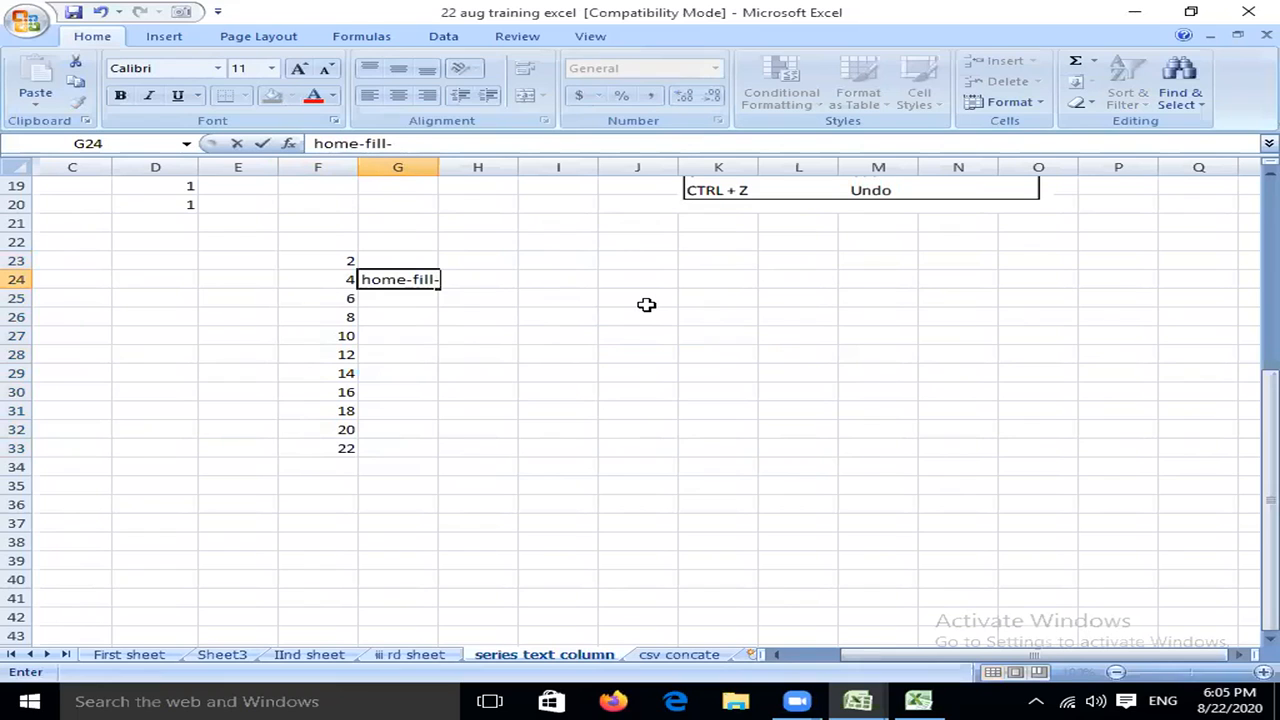
text(series)
key(Return)
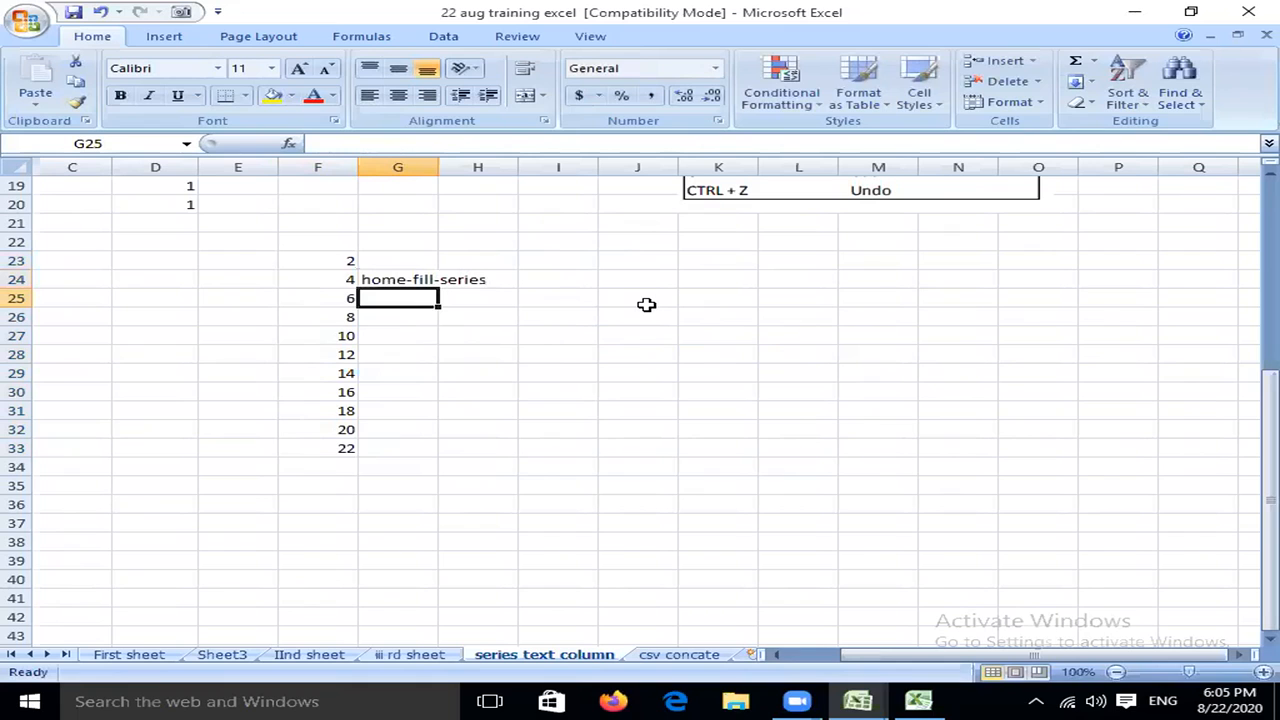
Enter 3 in cell G25 and fill G25:G32 with a growth column series using a step value of 2.
text(3)
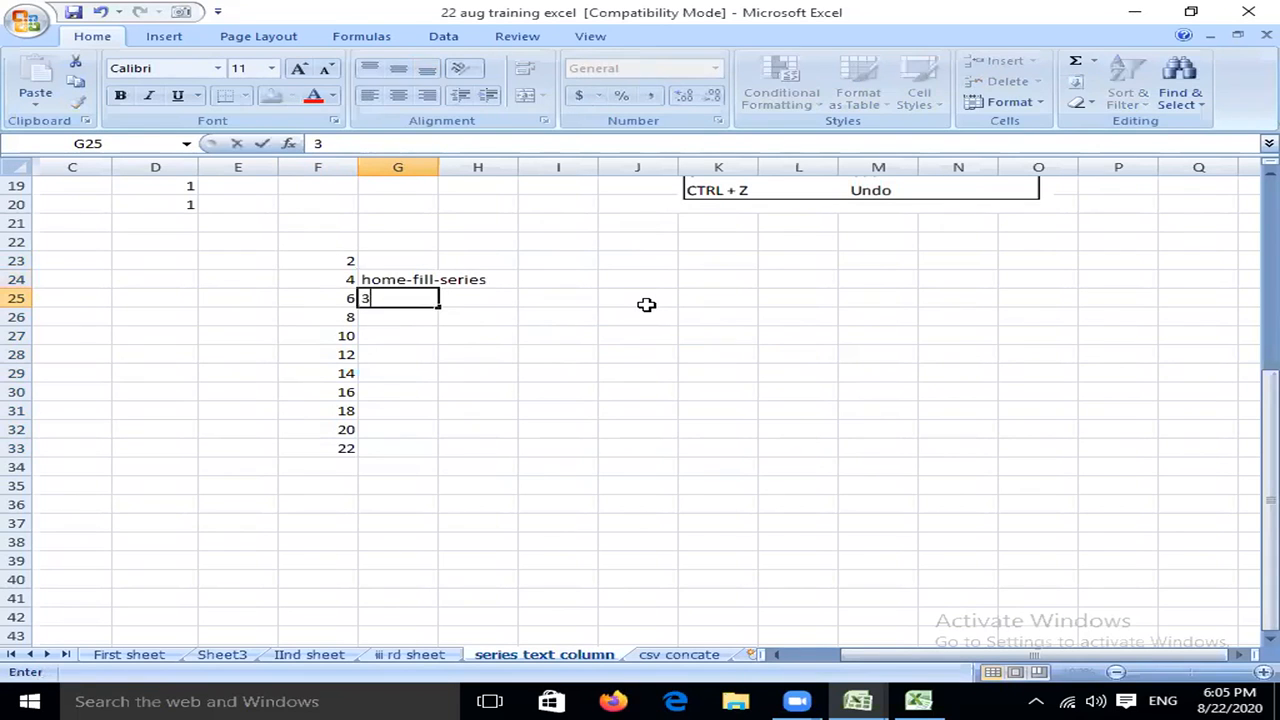
key(Return)
drag(398, 299, 433, 437)
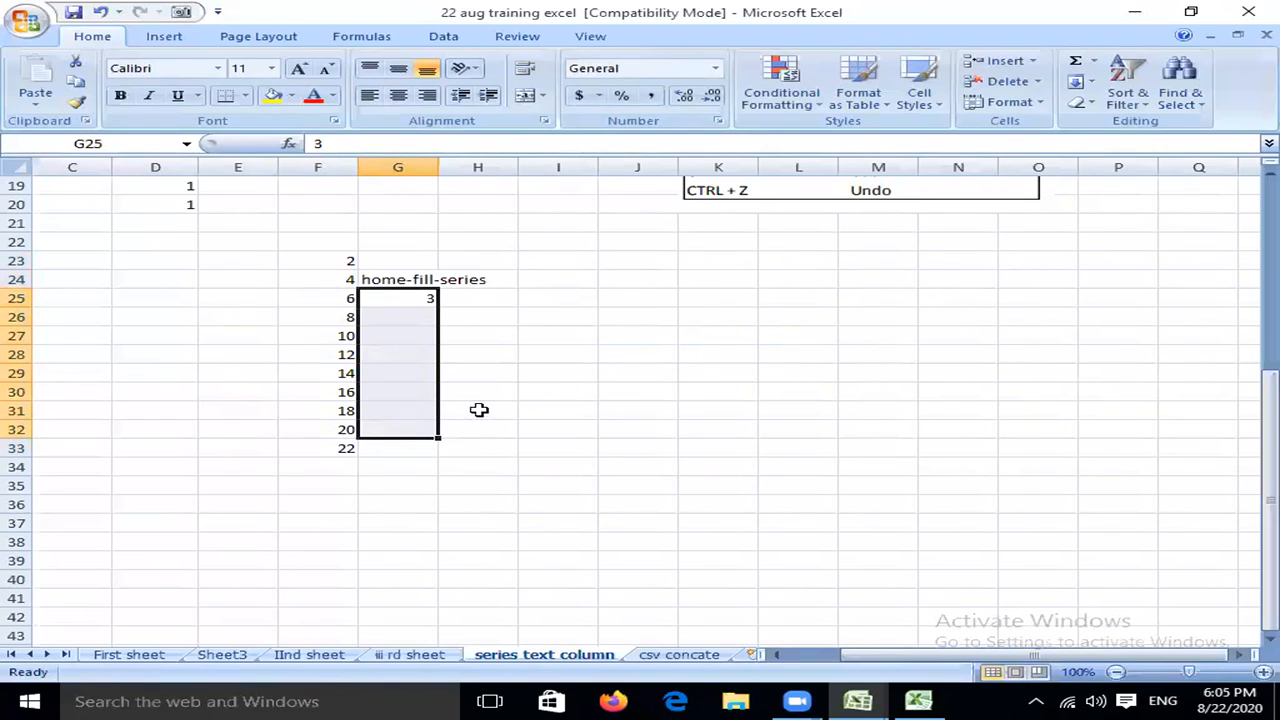
click(1082, 86)
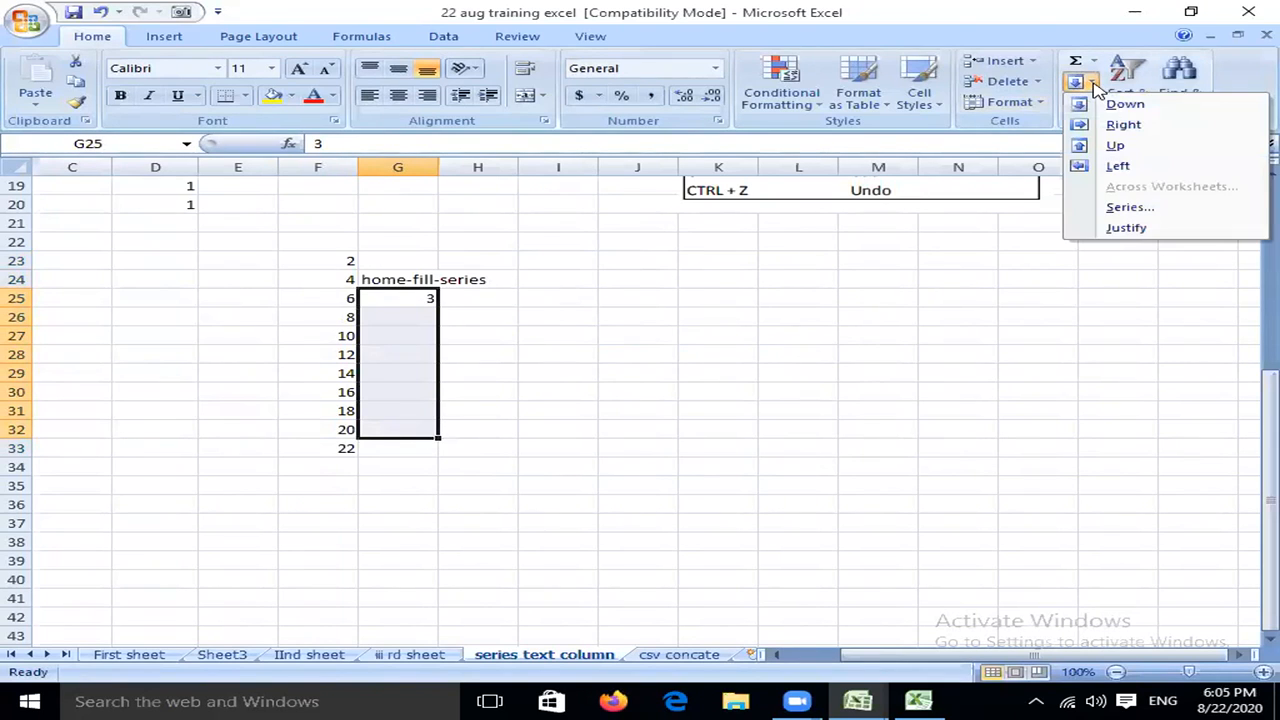
click(1129, 209)
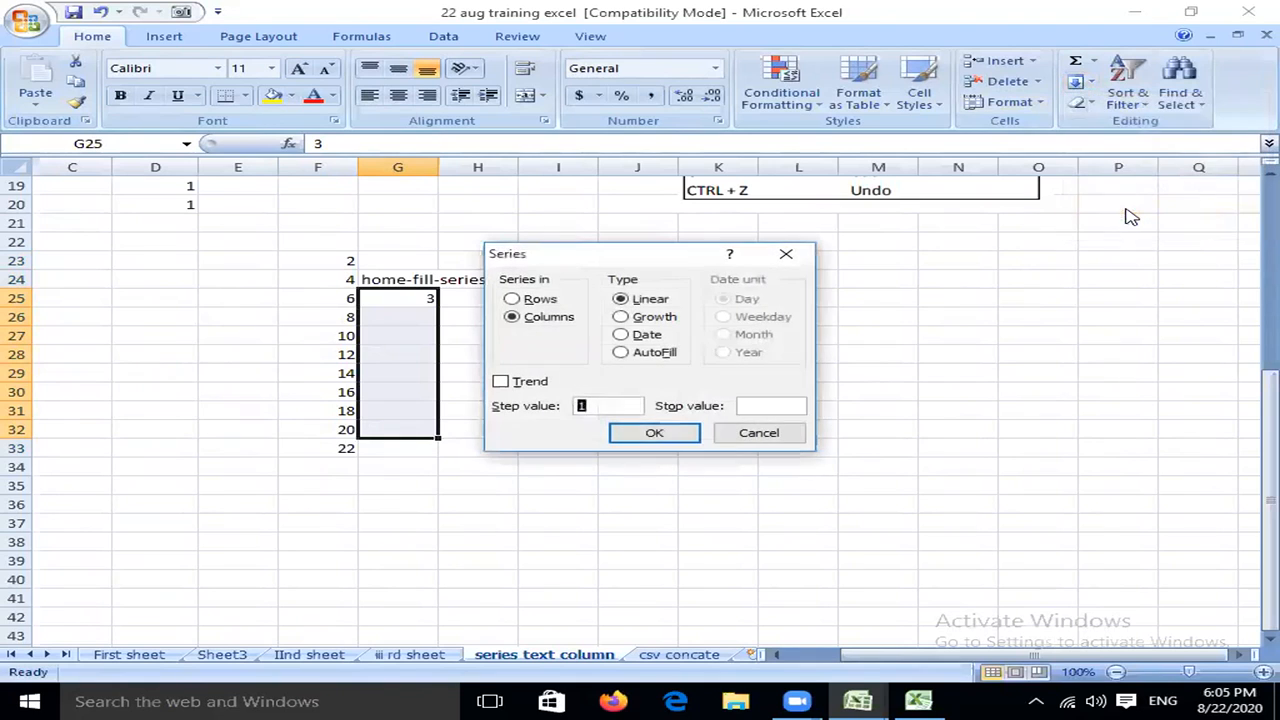
click(637, 323)
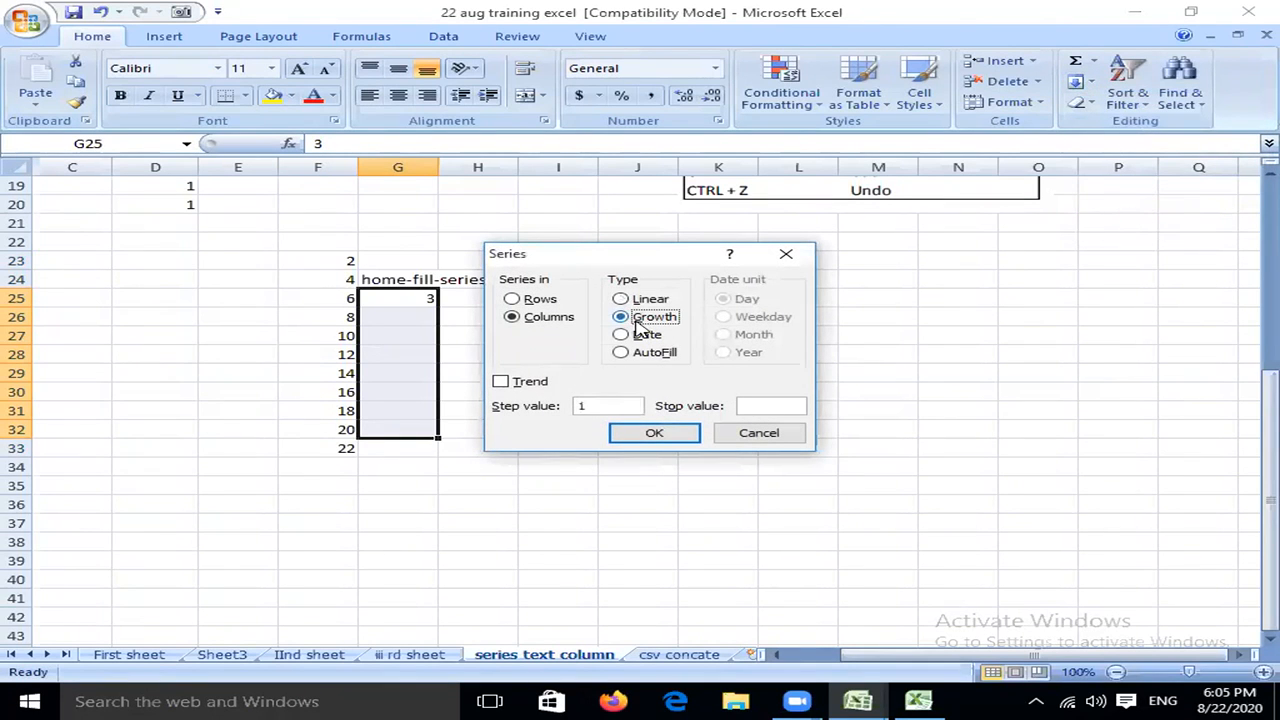
drag(590, 406, 533, 398)
text(2)
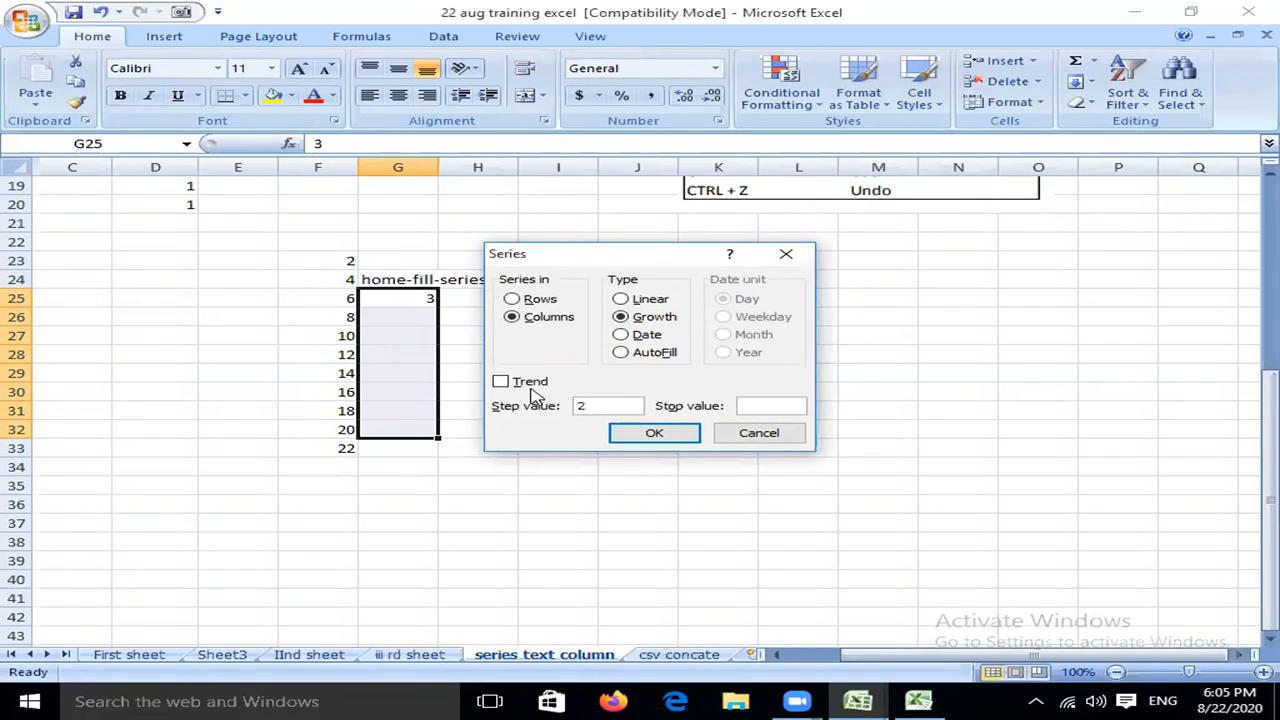
click(680, 440)
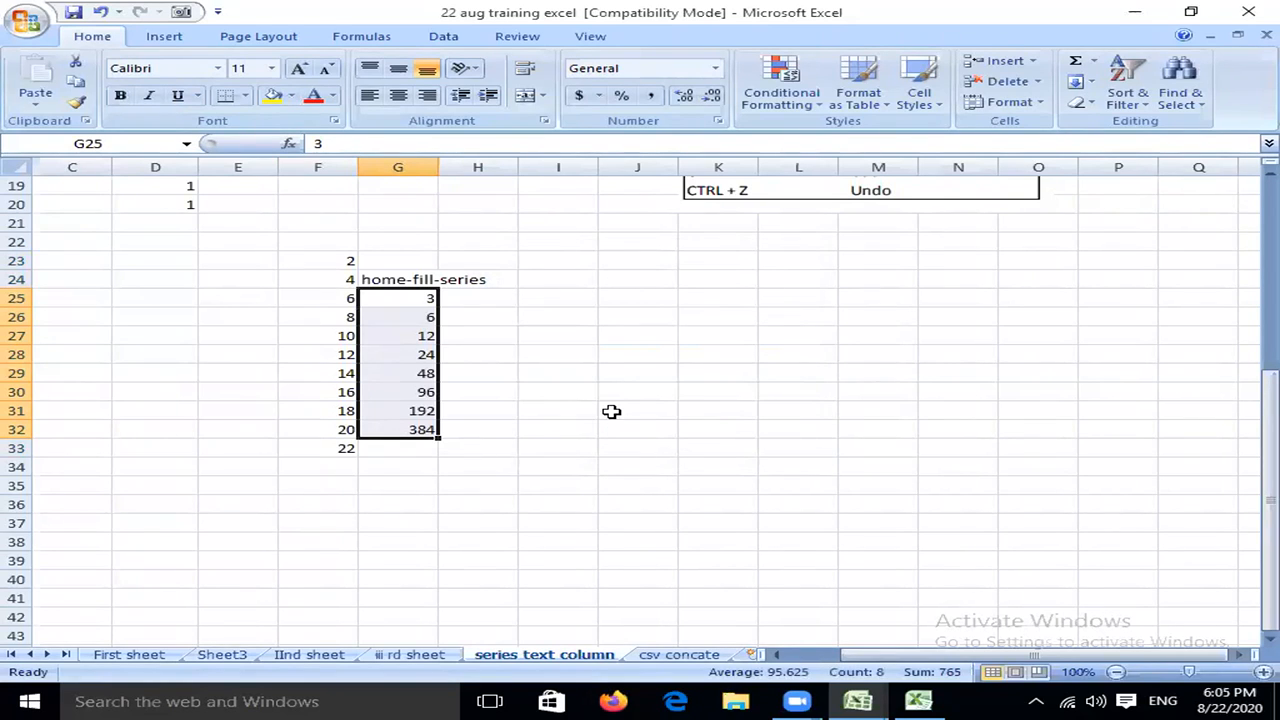
click(522, 430)
Set the font size of the filled series range F23:H36 to 20.
drag(318, 260, 500, 505)
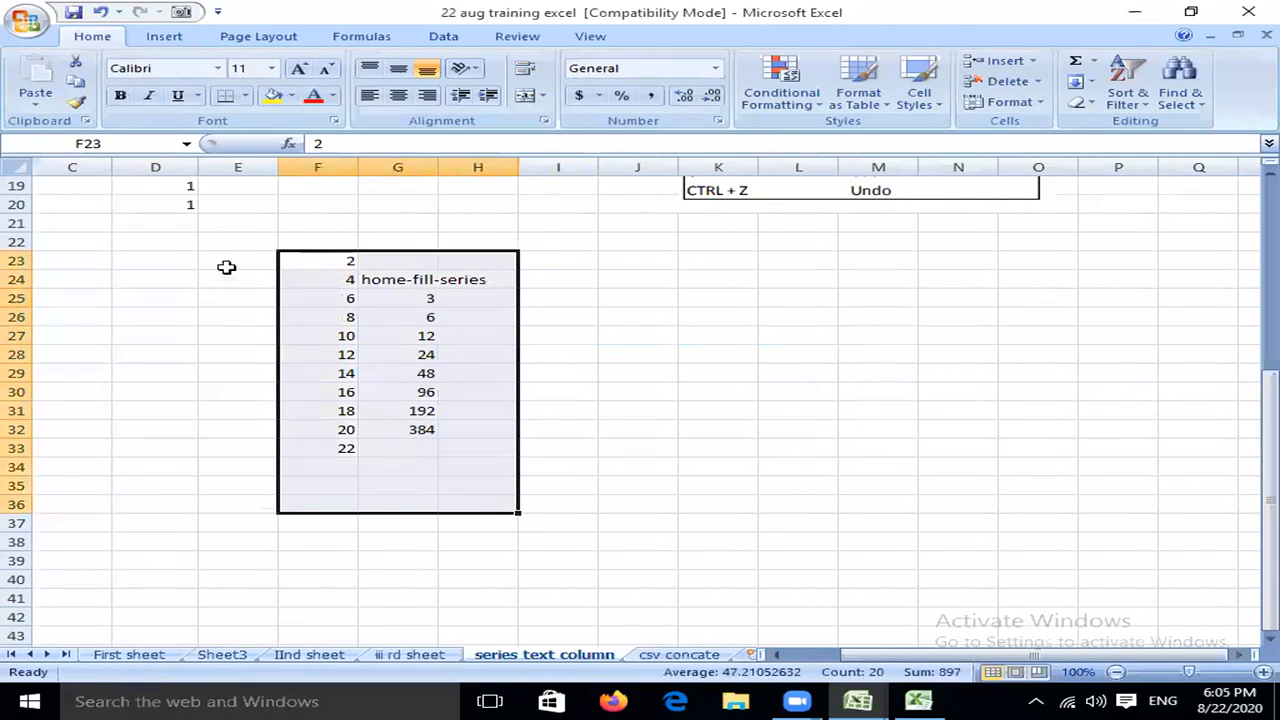
click(266, 75)
text(20)
key(Return)
click(640, 588)
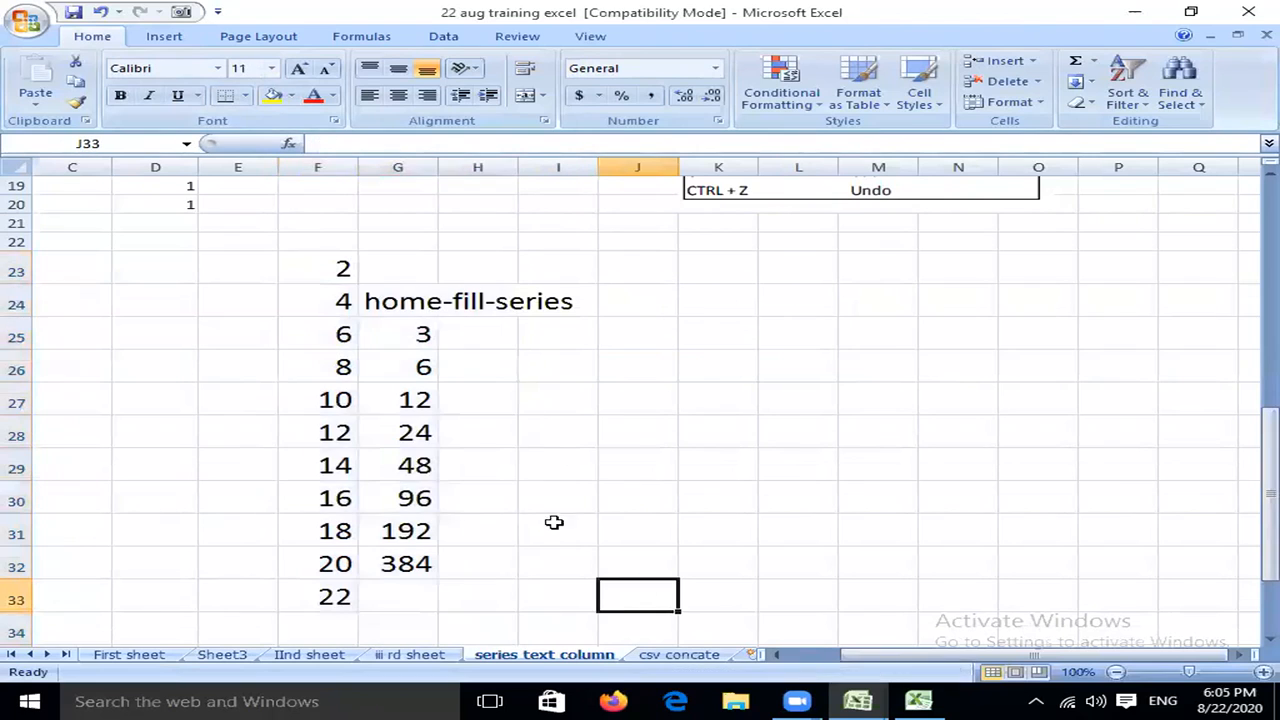
Examine the Series fill options, including step value and stop value, for cell H25 without applying them.
click(423, 333)
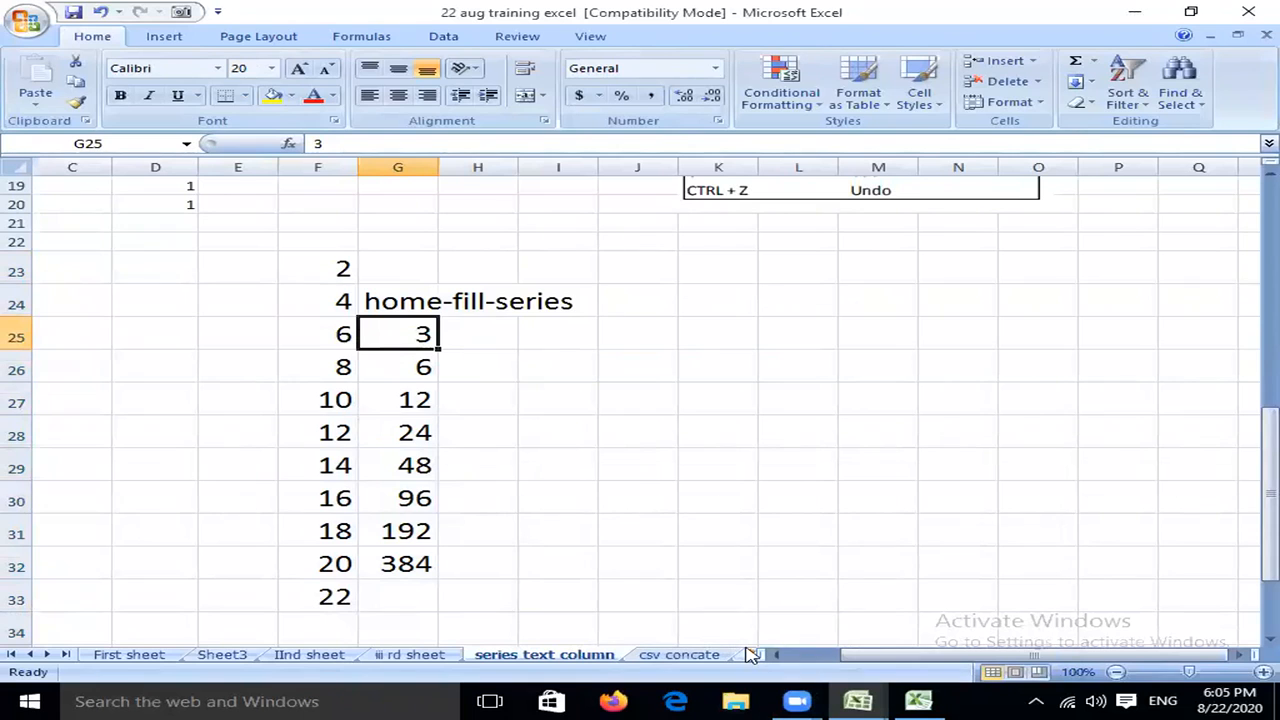
key(Right)
click(1093, 85)
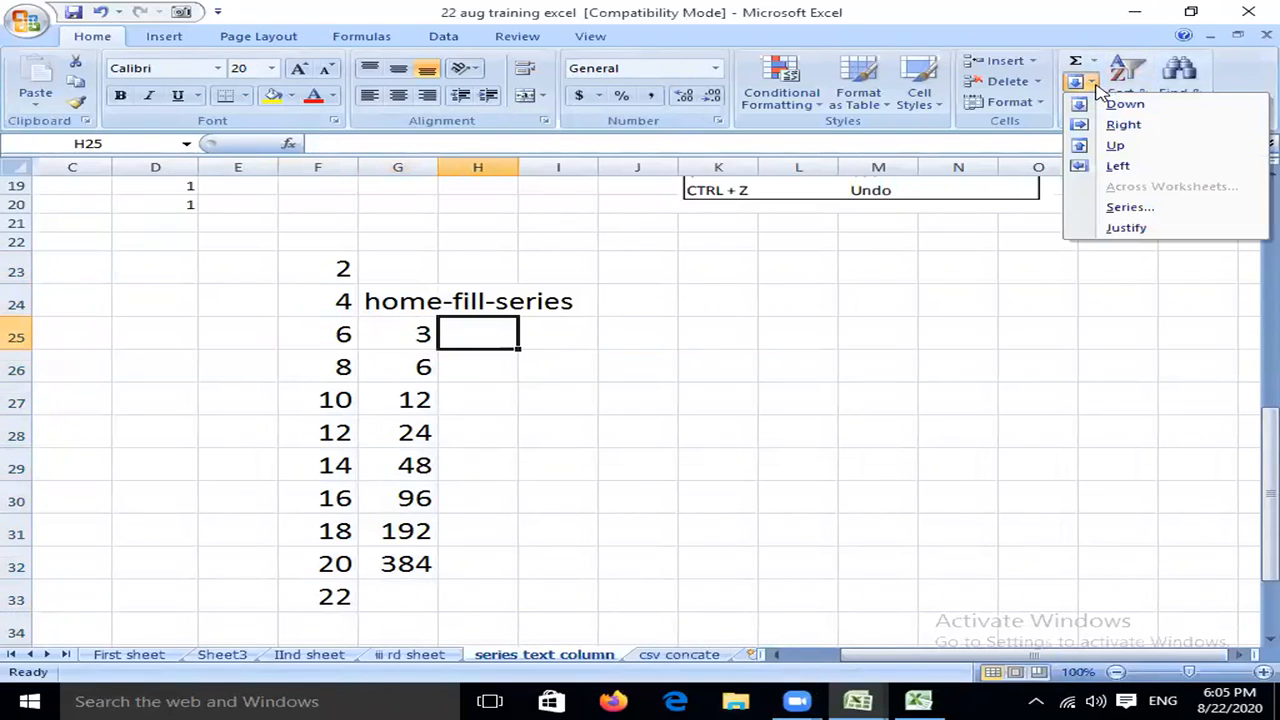
click(1125, 207)
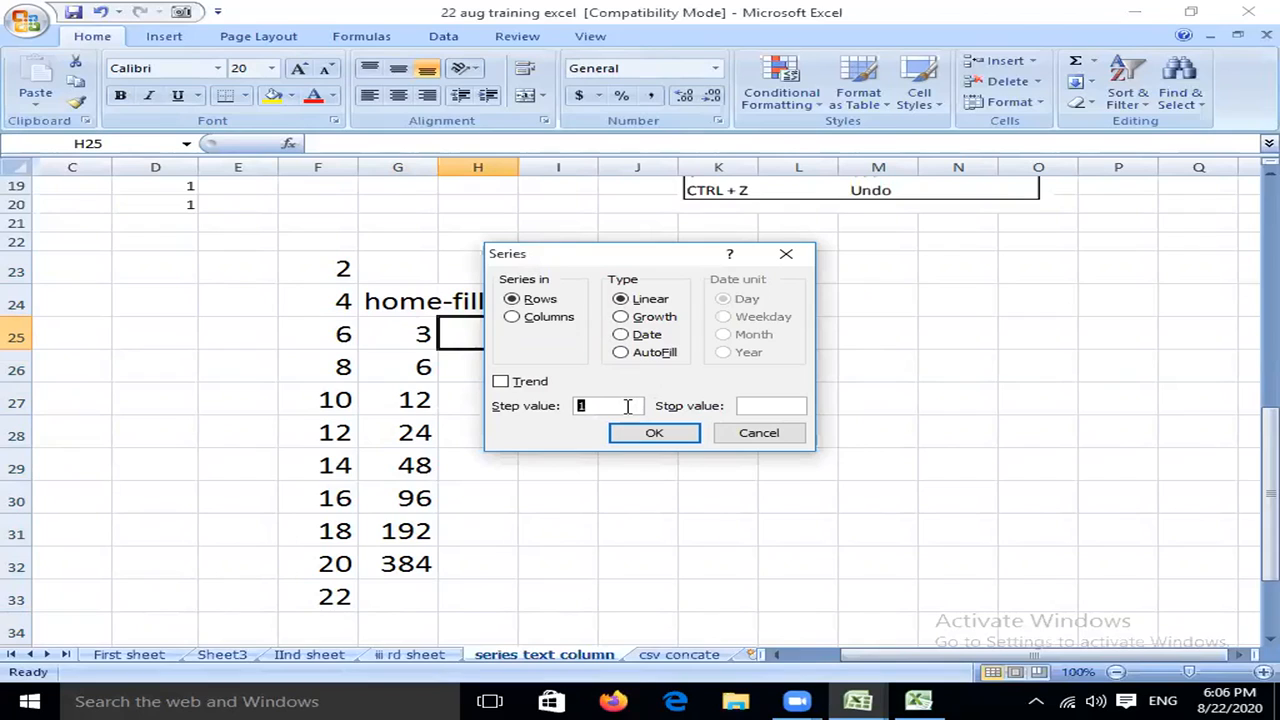
click(767, 405)
click(759, 432)
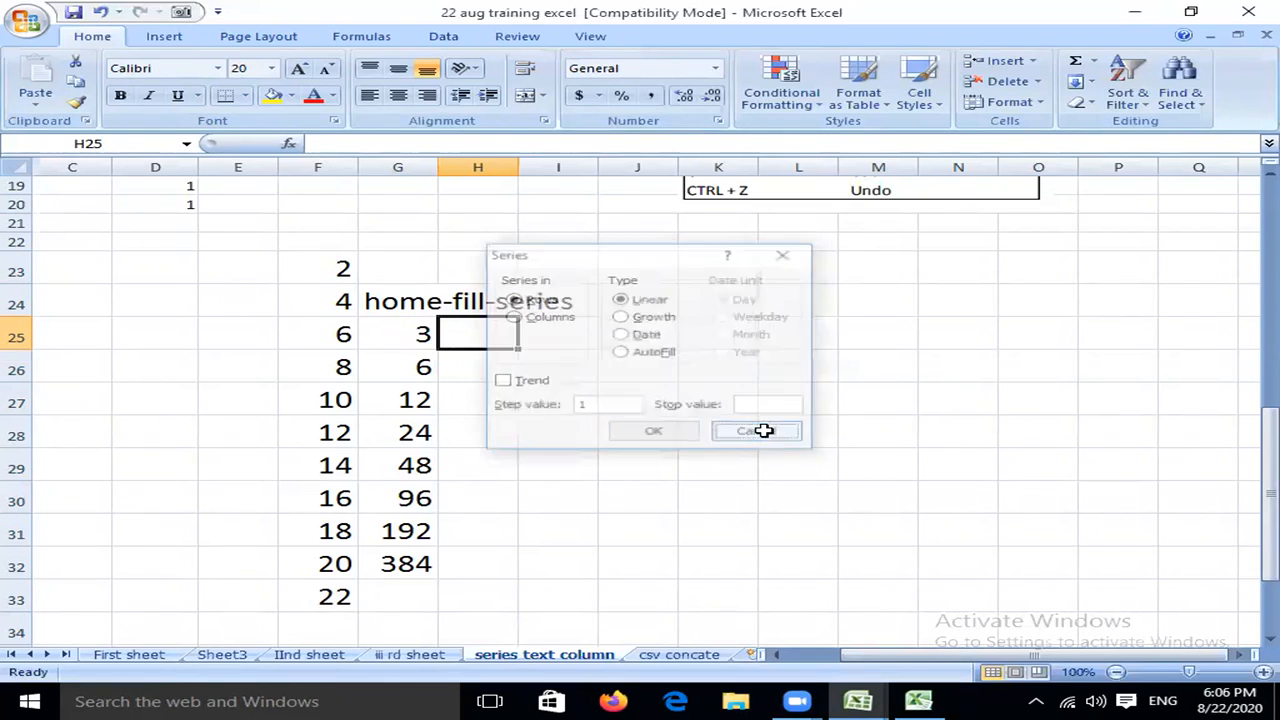
click(507, 394)
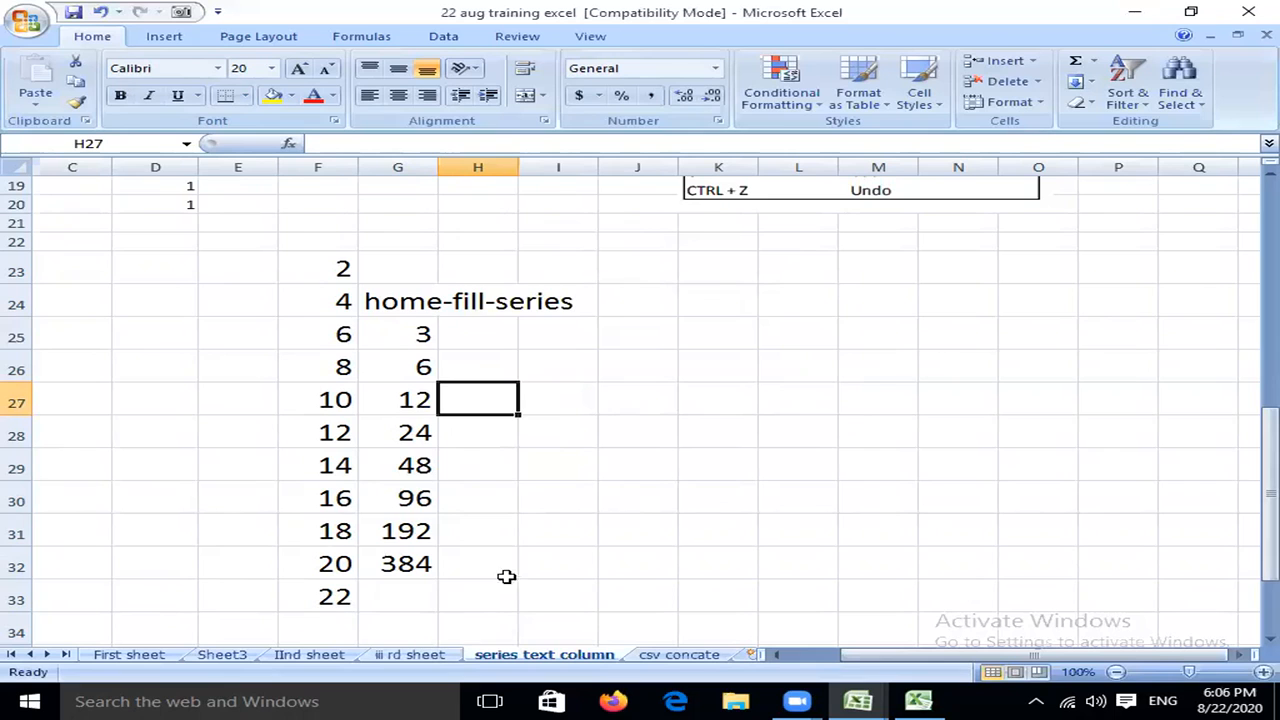
scroll(507, 577, up, 6)
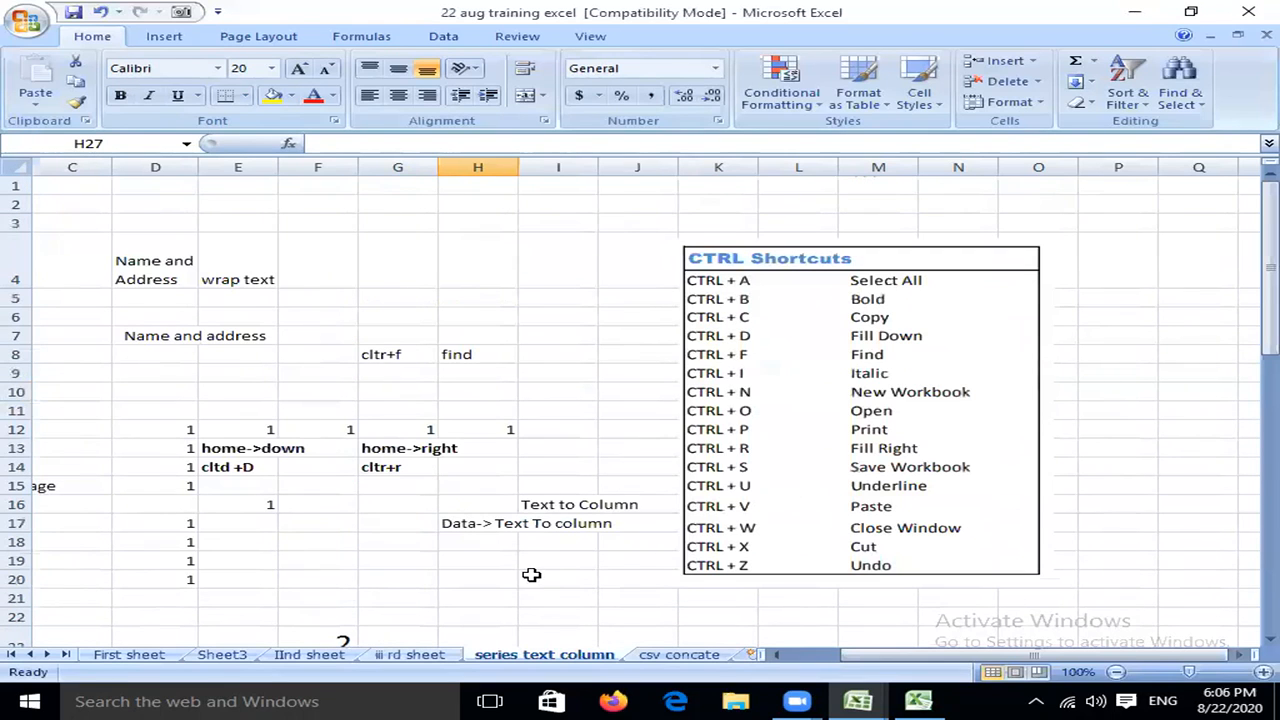
click(514, 525)
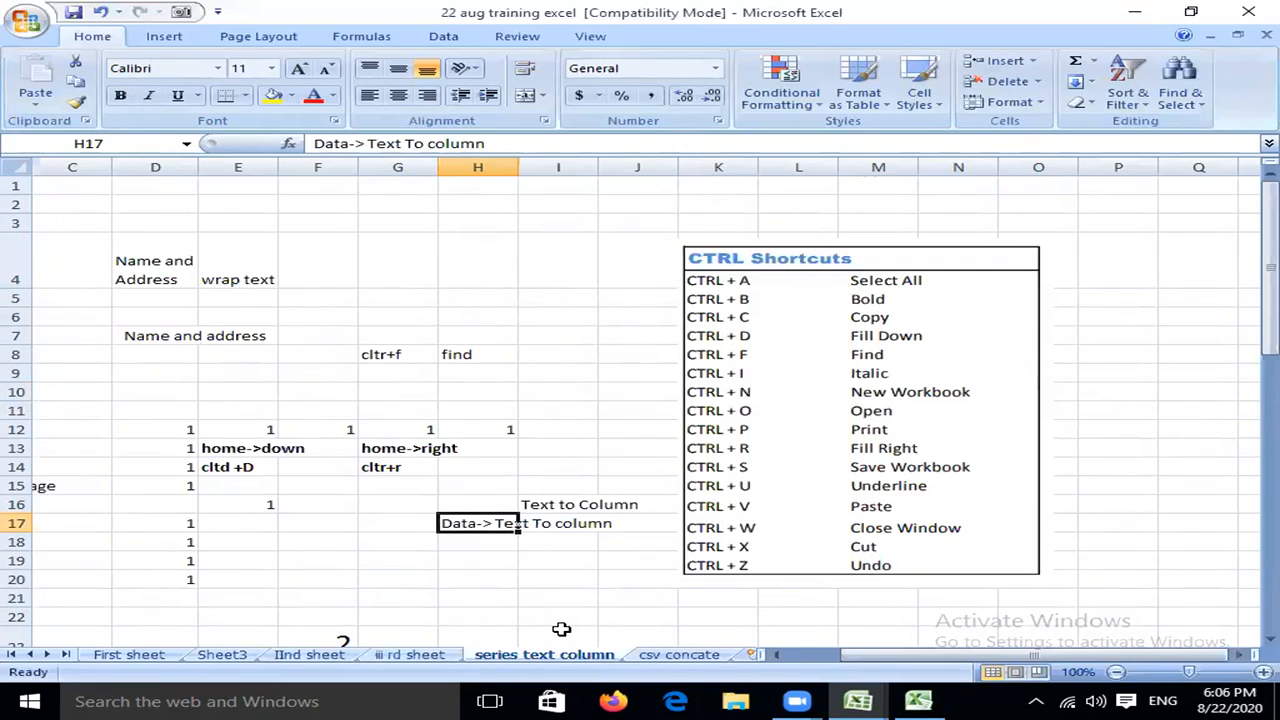
Enter the numbers 2, 3, 4, 5 and 6 across cells E45:I45 in the empty area below the series.
scroll(260, 297, down, 13)
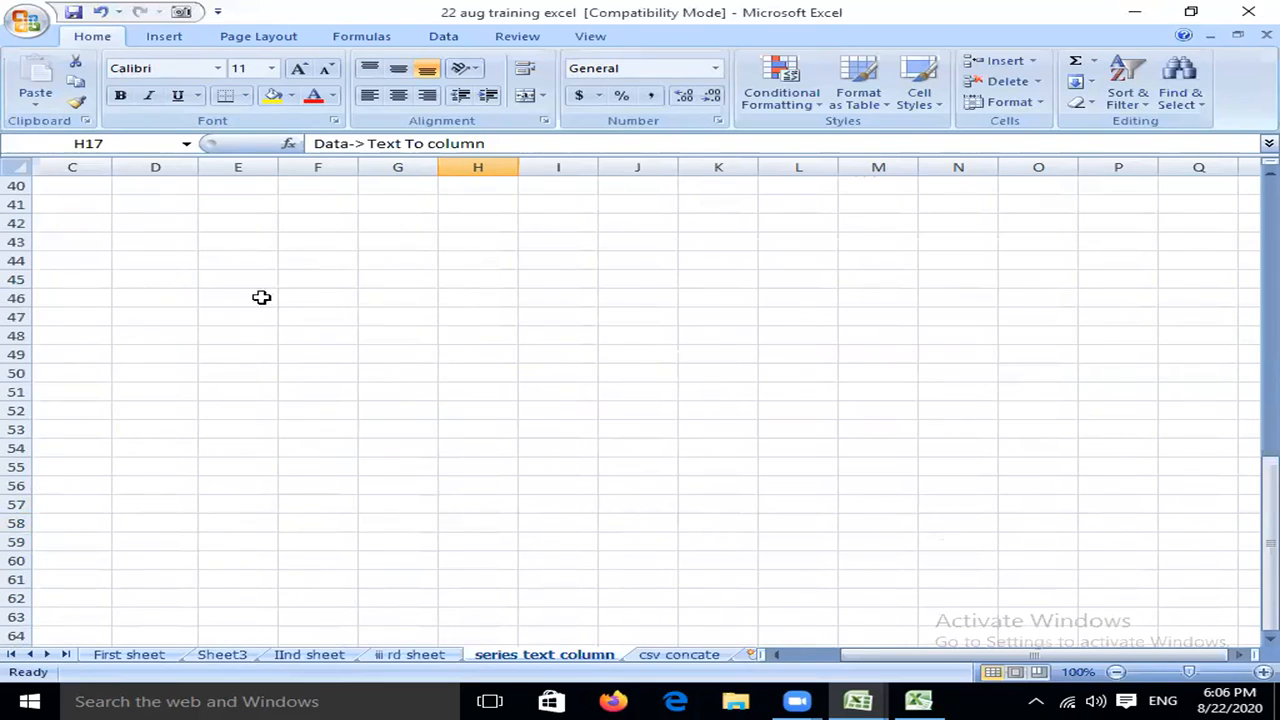
click(258, 280)
text(2)
key(Return)
key(Up)
key(Right)
text(3)
key(Return)
key(Up)
key(Right)
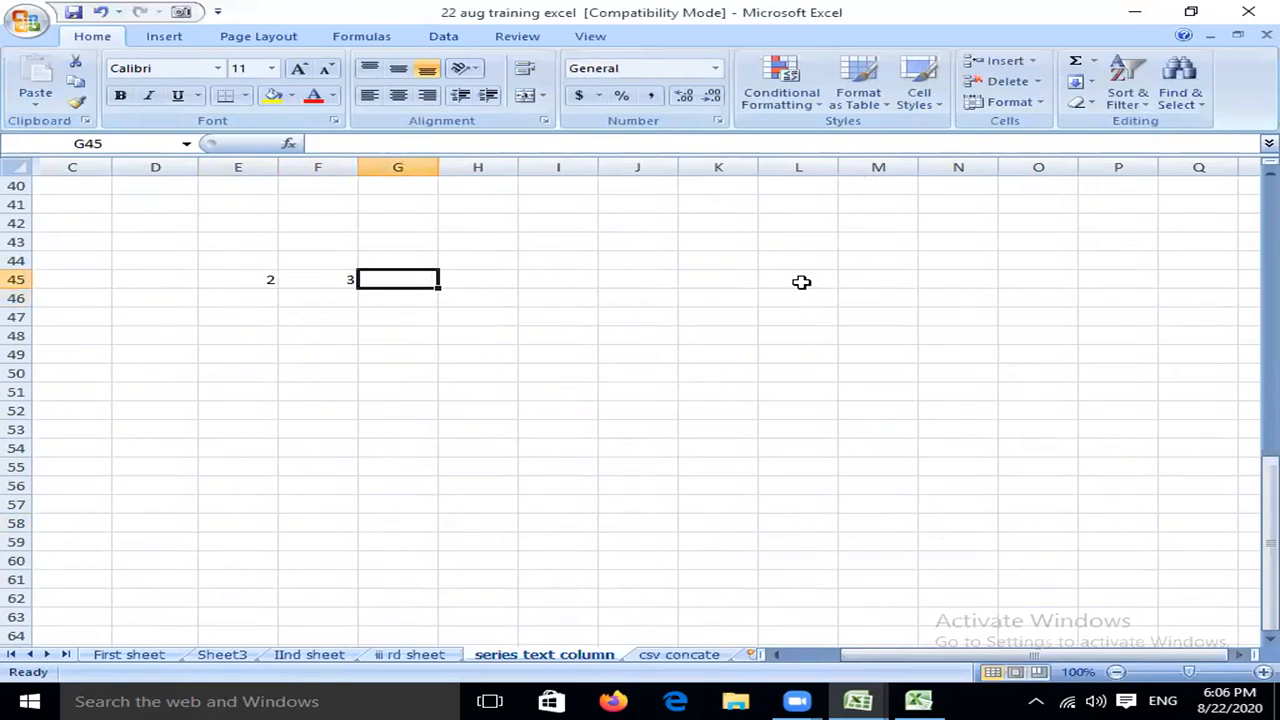
text(4)
key(Right)
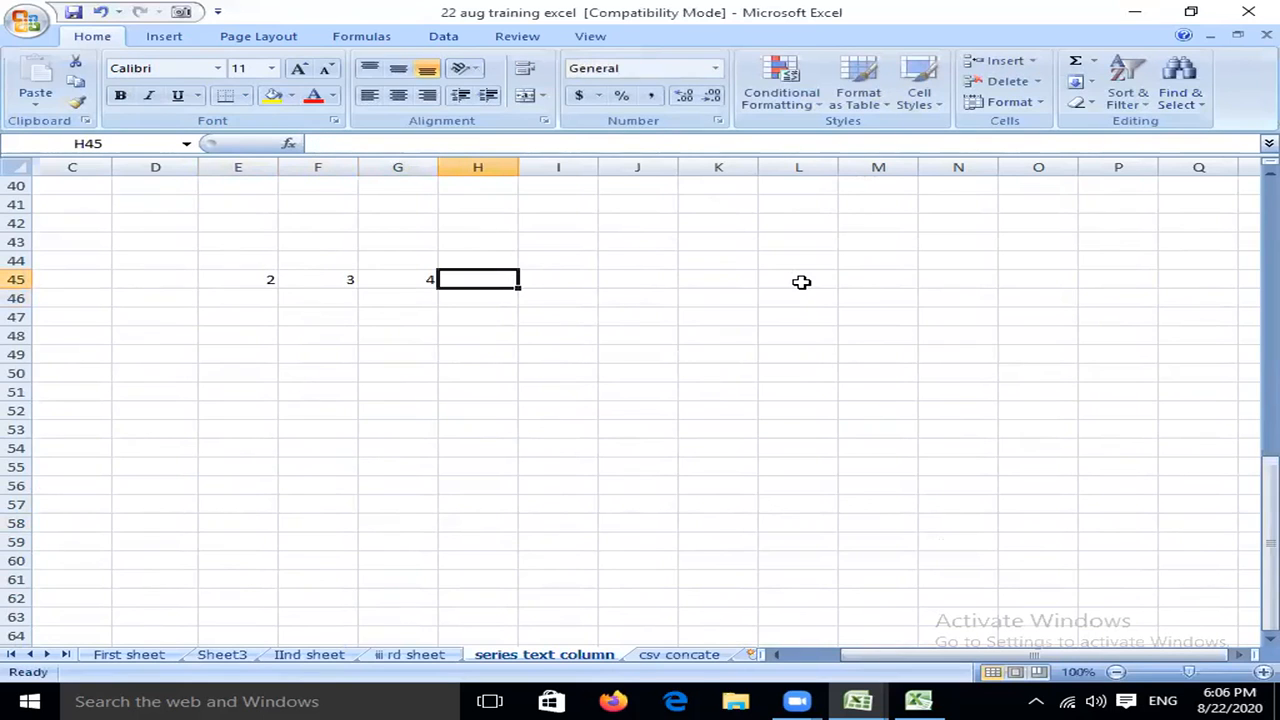
text(5)
key(Return)
key(Up)
key(Right)
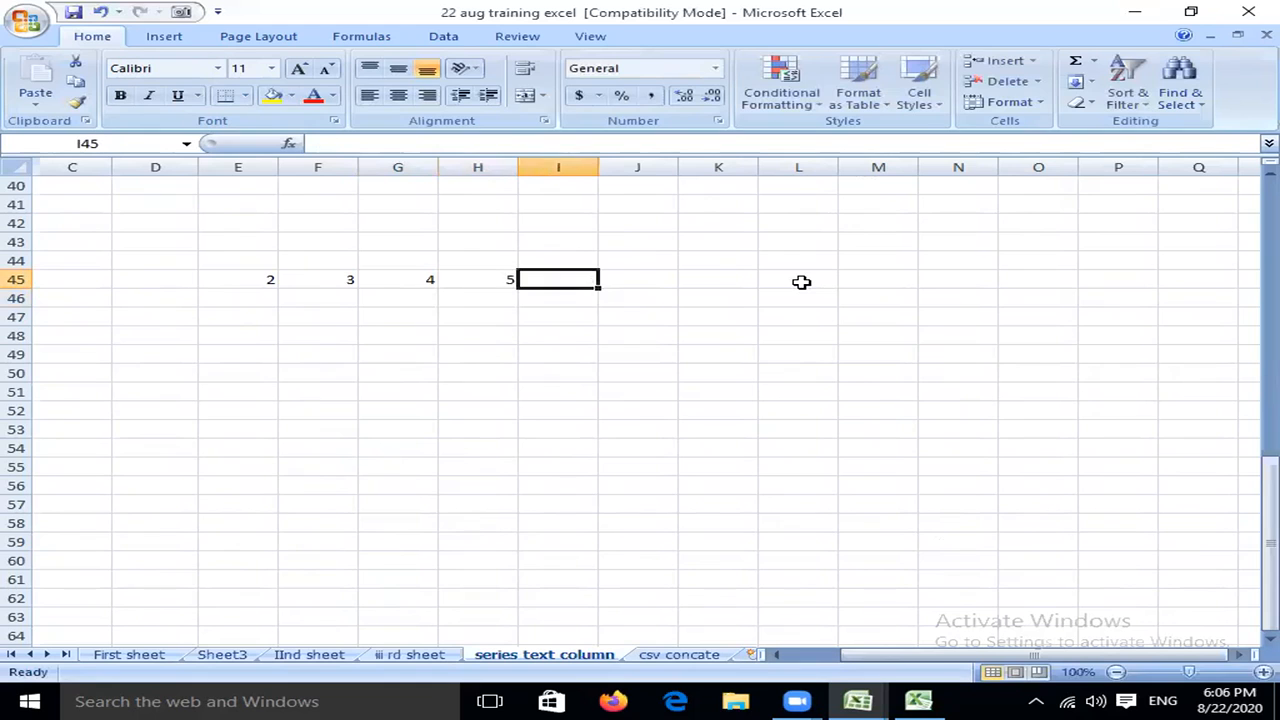
text(6)
key(Return)
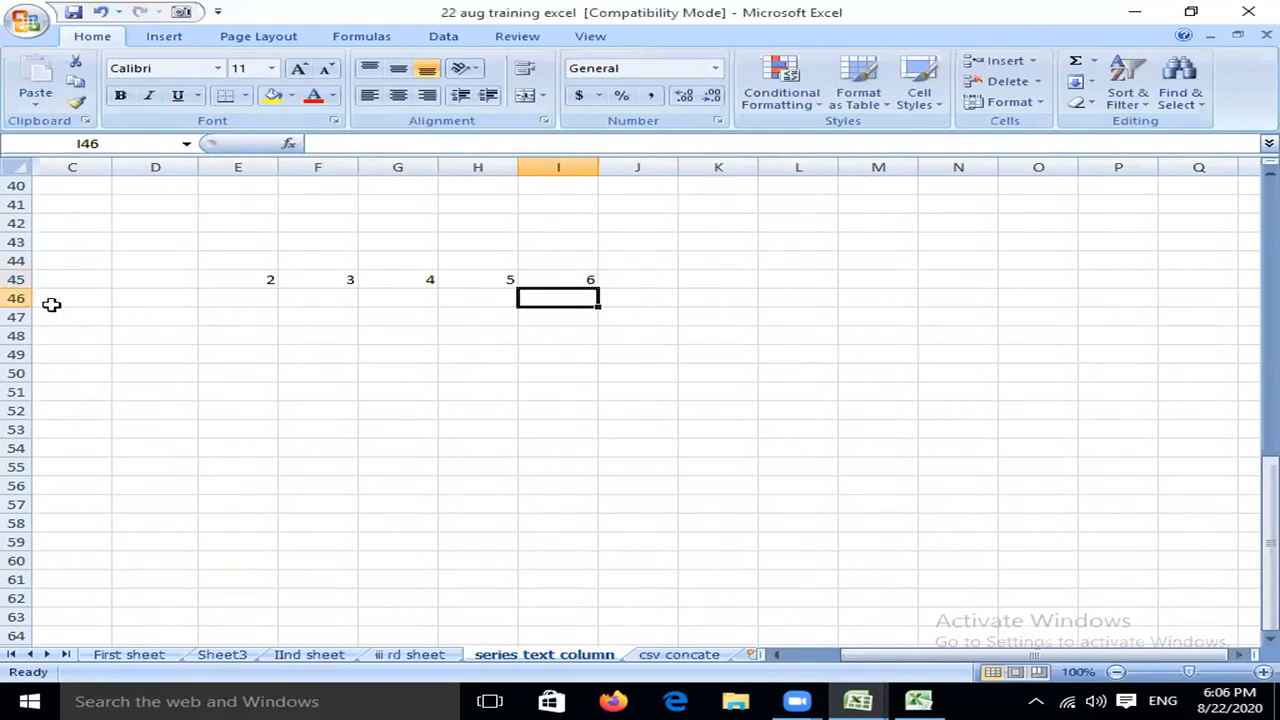
Copy the number row E45:I45 and paste it transposed as a column starting at cell E50.
drag(214, 279, 592, 290)
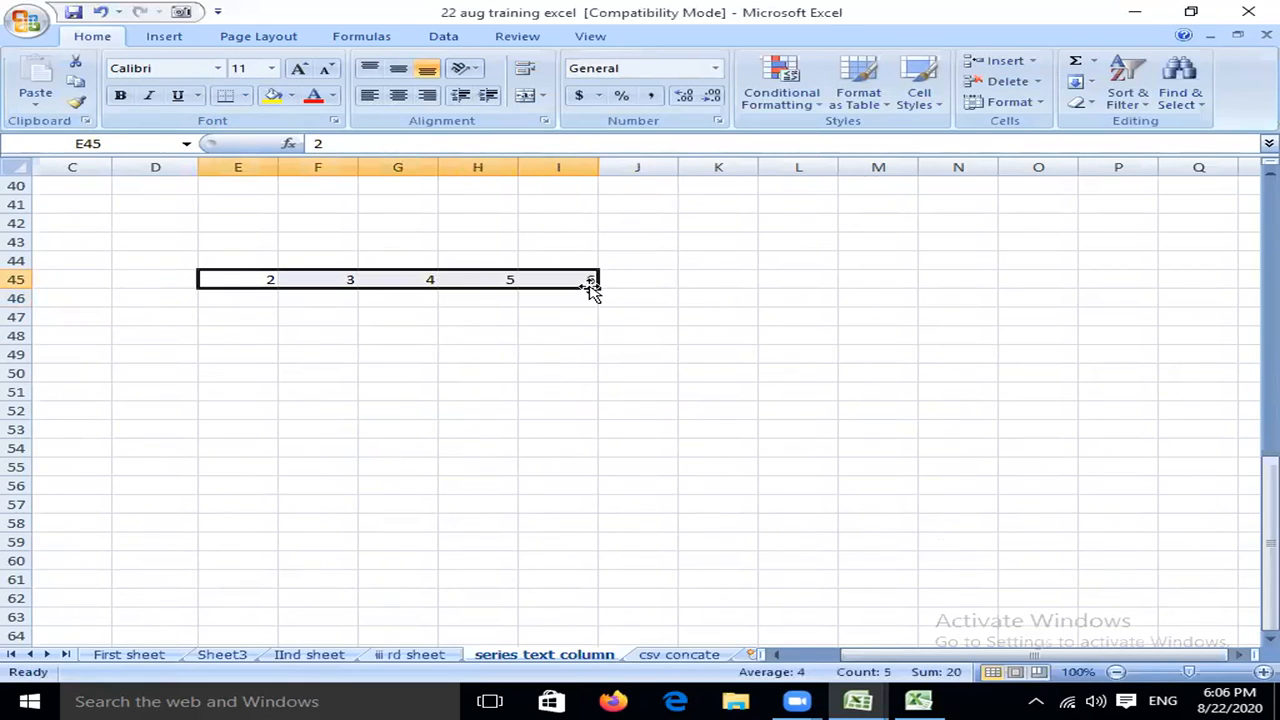
right_click(440, 280)
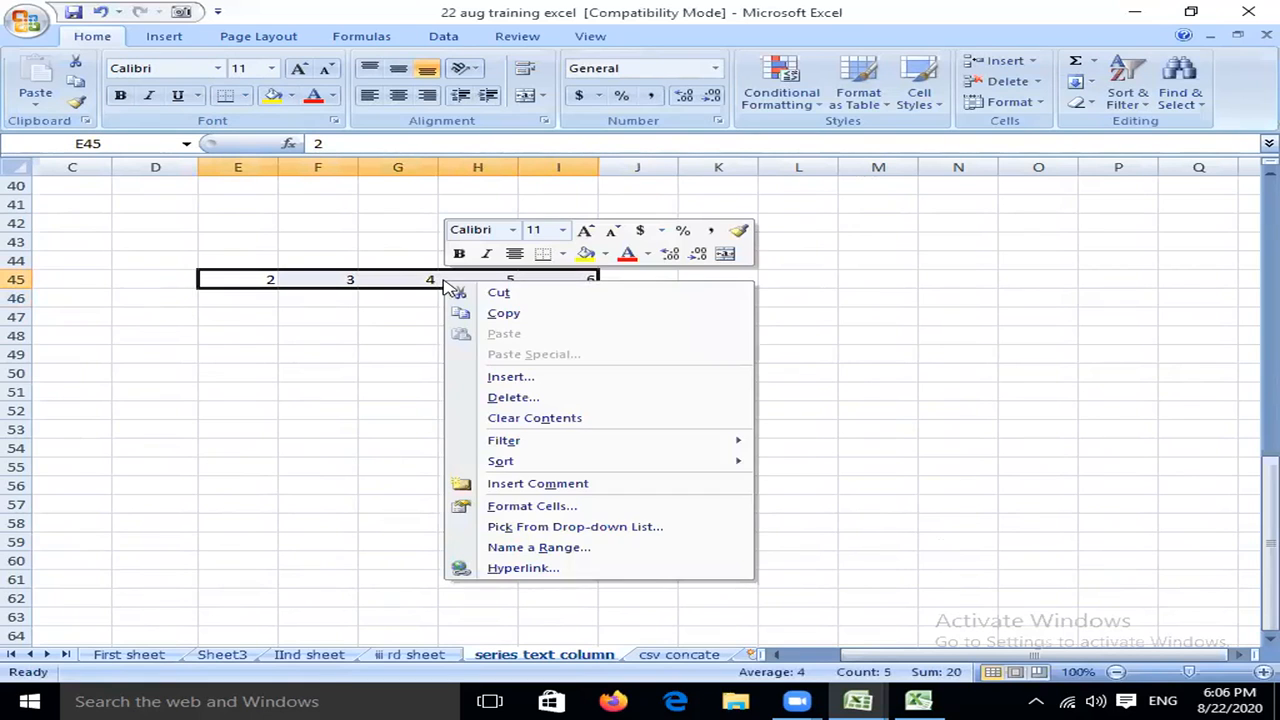
click(484, 313)
click(255, 372)
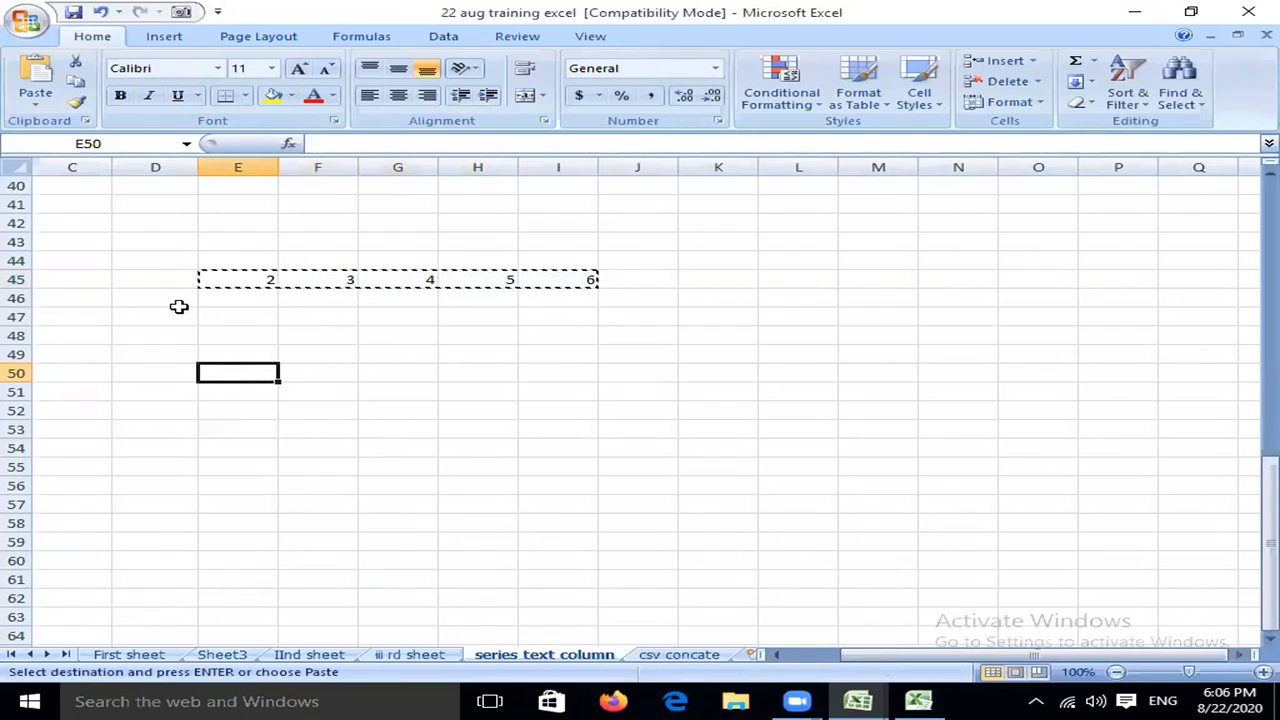
right_click(226, 380)
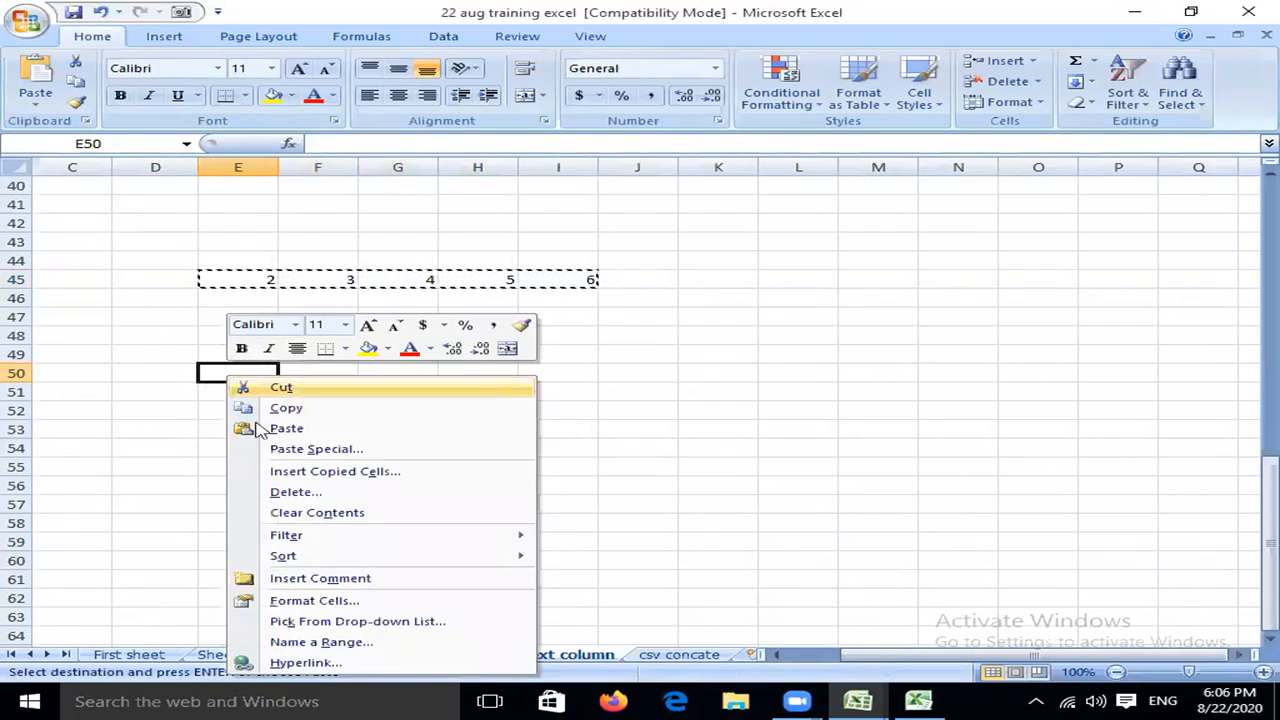
click(284, 450)
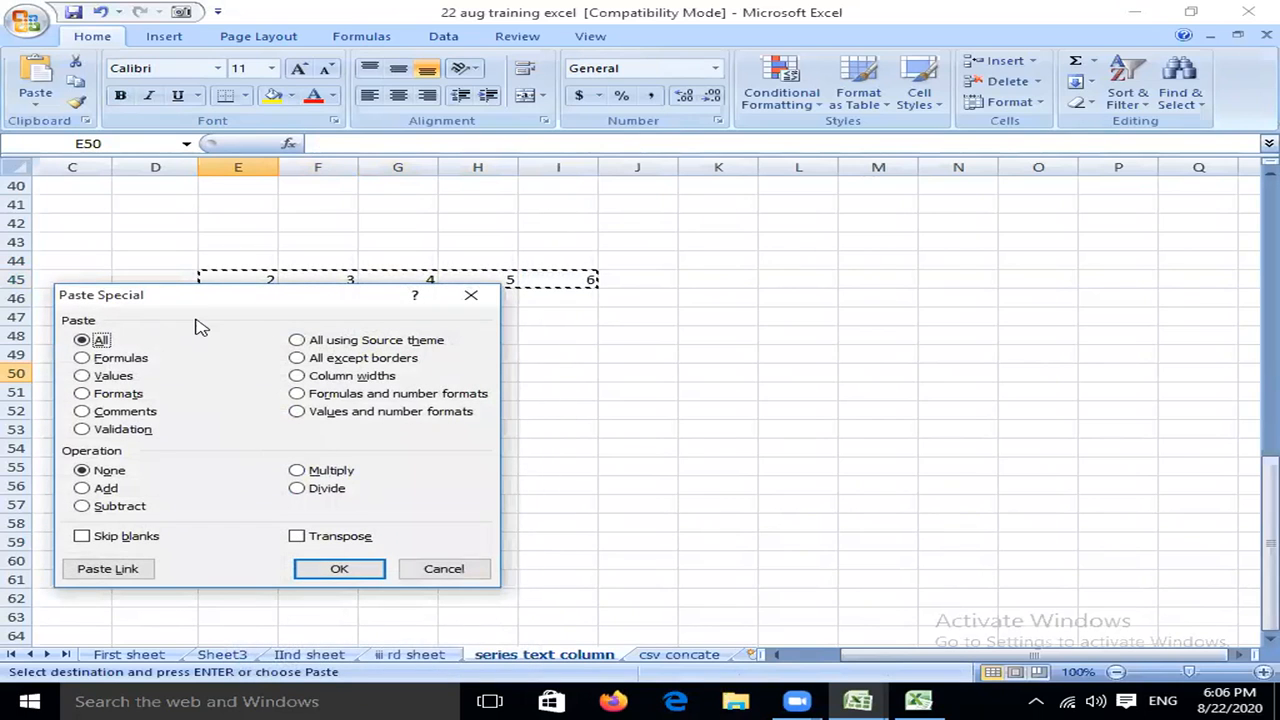
drag(193, 305, 839, 172)
click(943, 404)
click(982, 437)
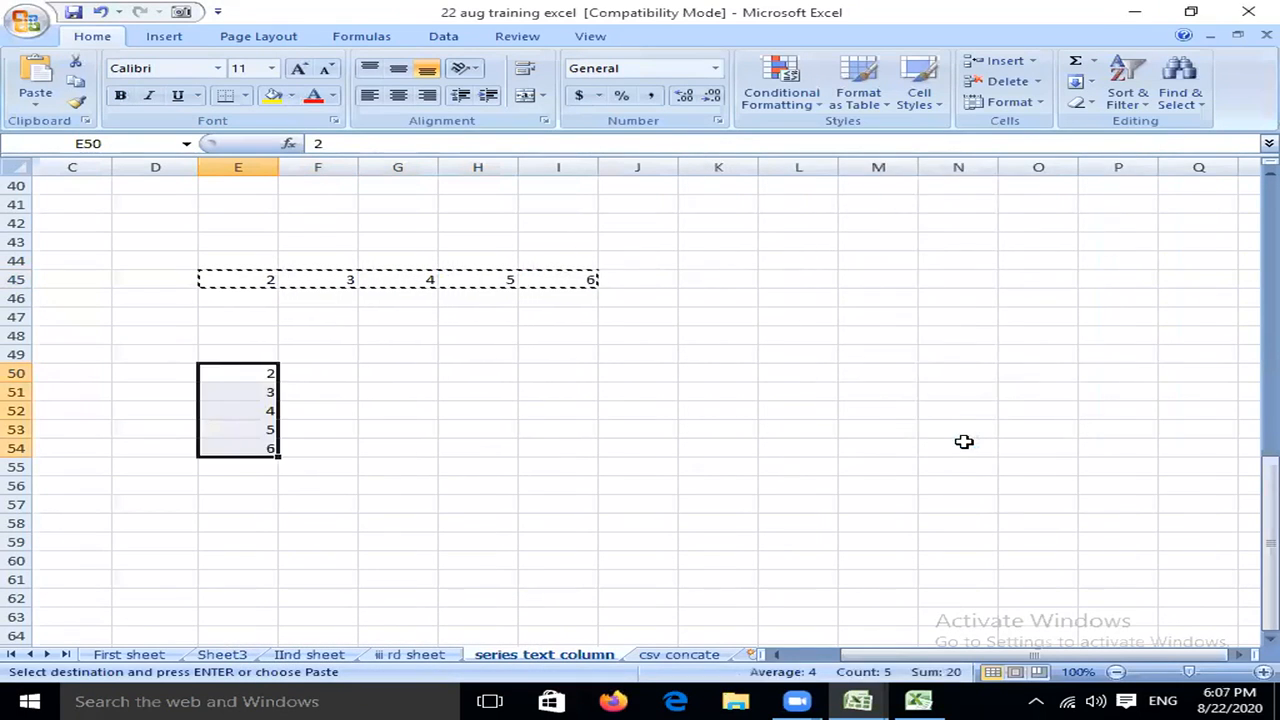
Label the example with "Transpose" in cell F48 and "Row convert into column" in cell G48.
click(308, 336)
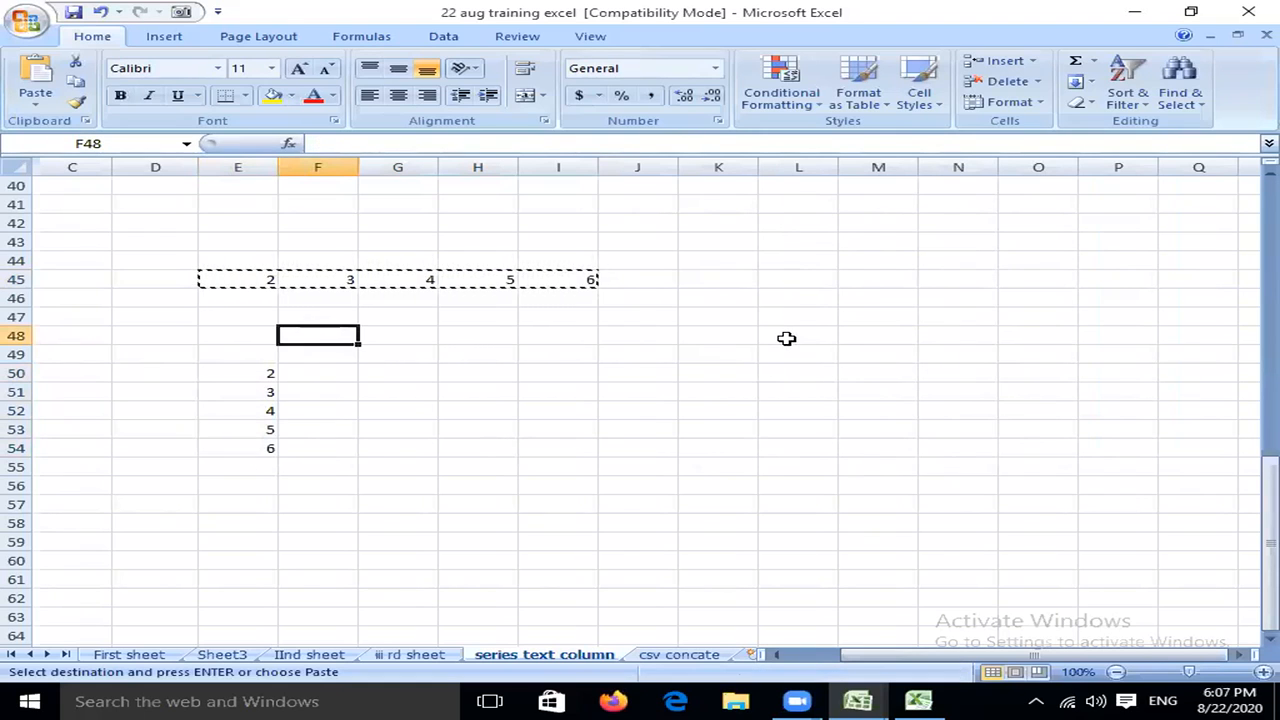
text(Tra)
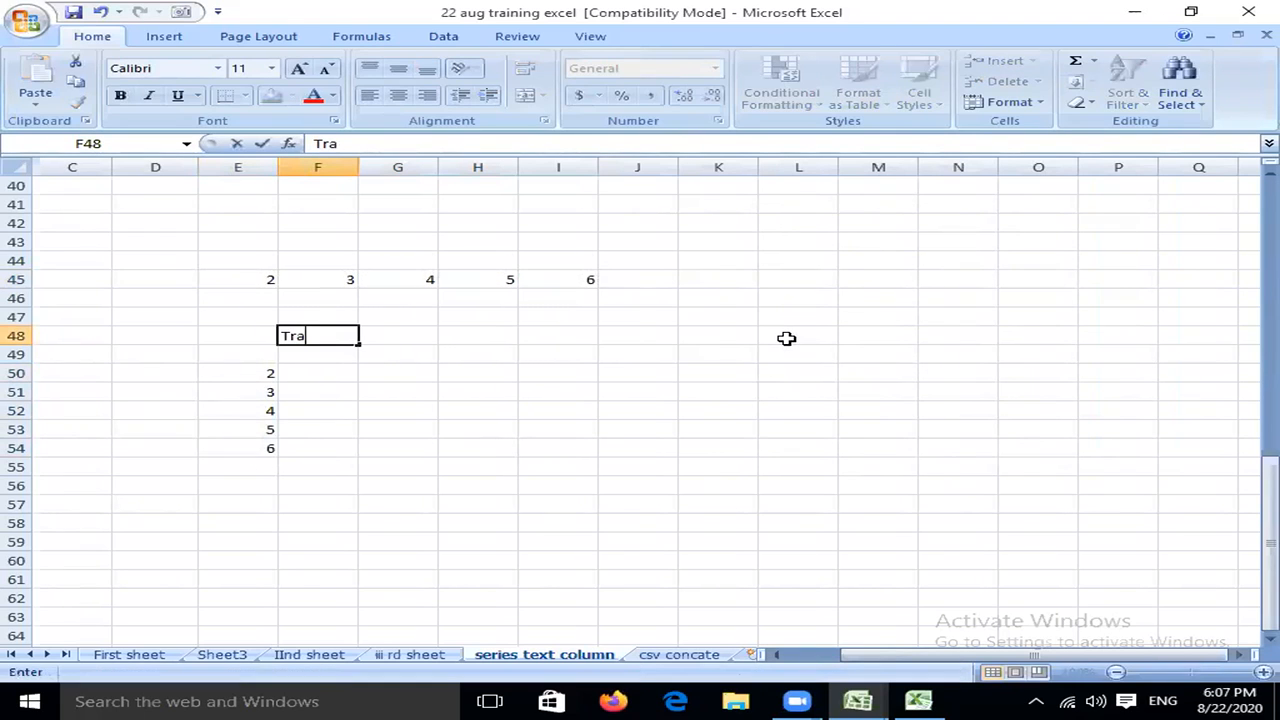
text(nspose)
key(Return)
key(Up)
key(Right)
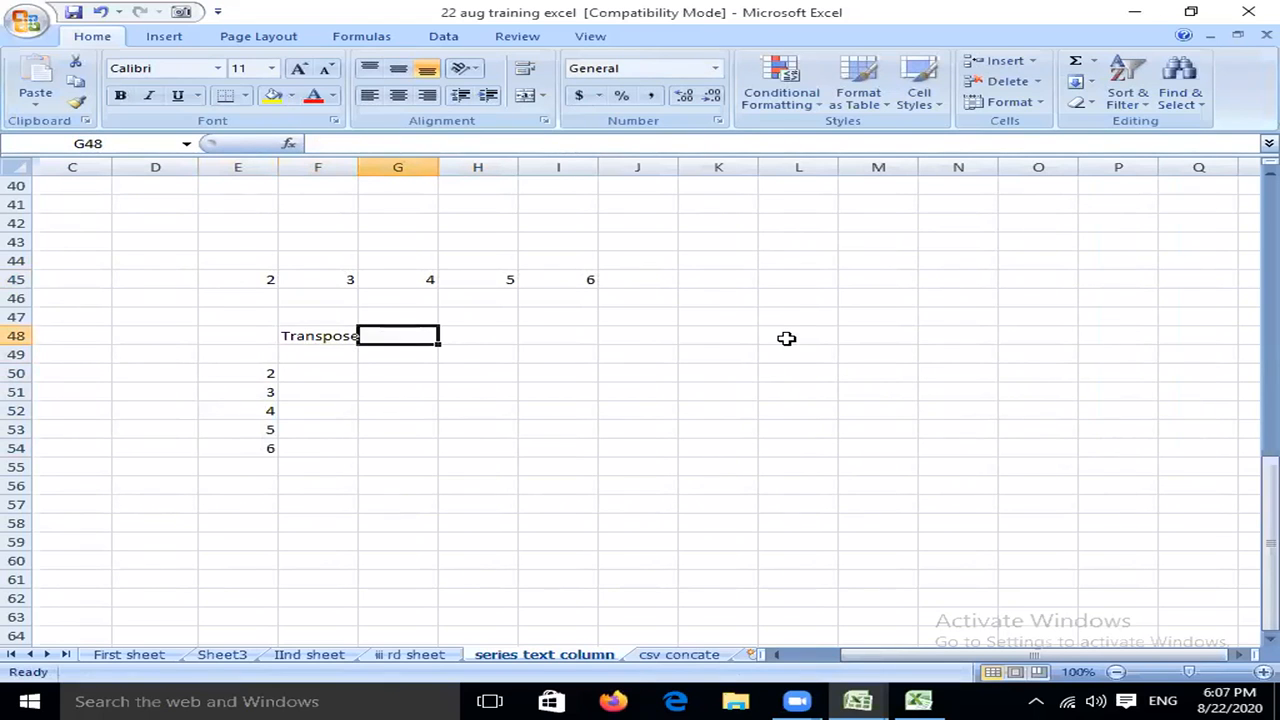
text(Row convert into column)
key(Return)
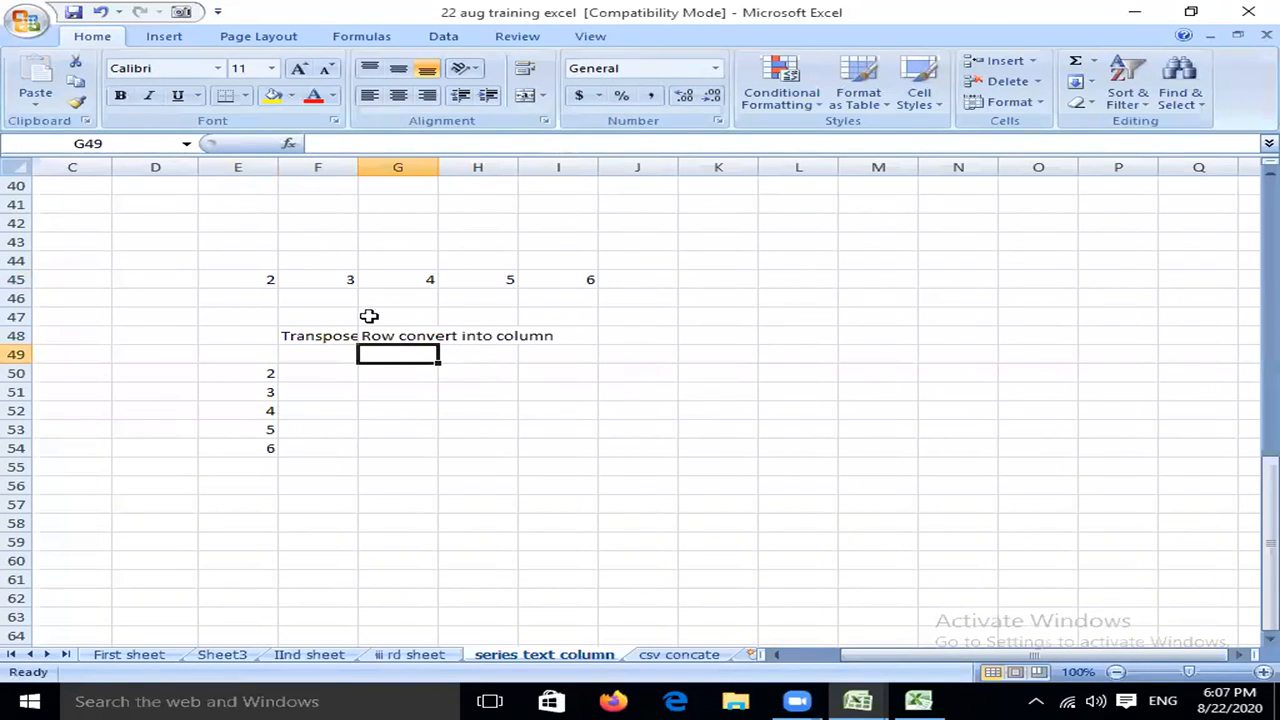
Copy the number row E45:I45 and paste it transposed as a column starting at cell K49.
drag(226, 280, 543, 278)
right_click(530, 281)
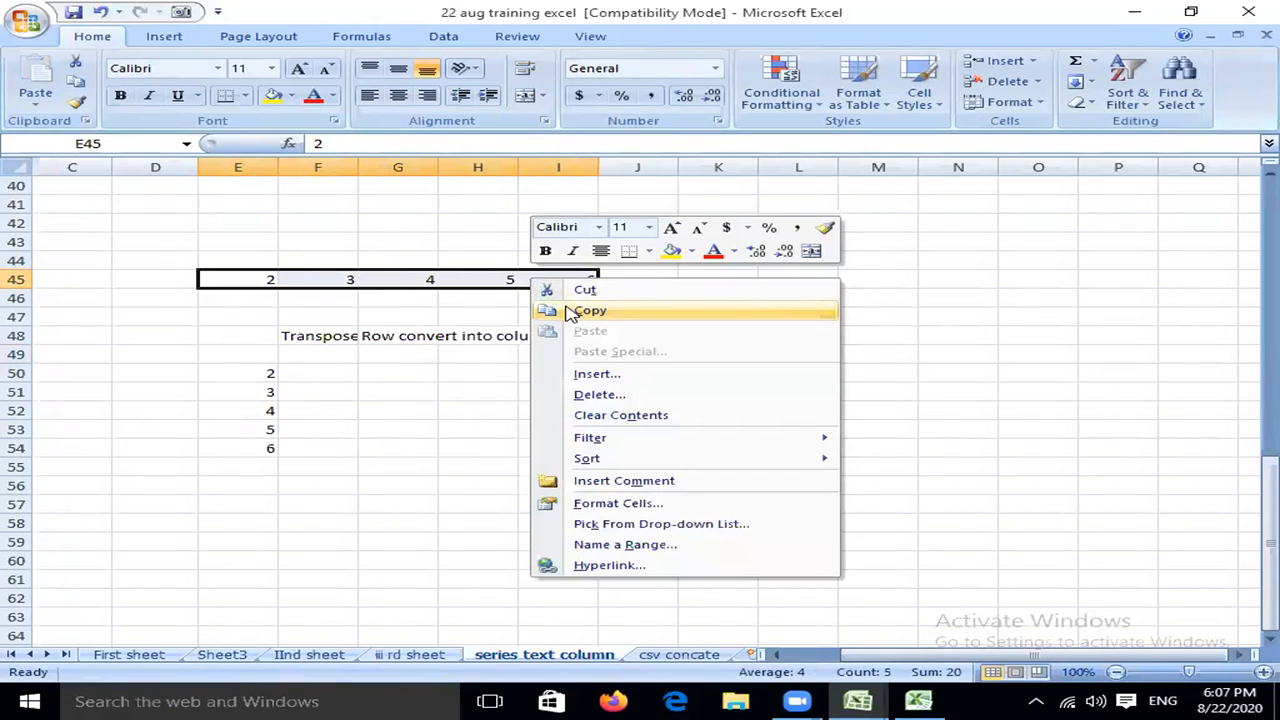
click(585, 311)
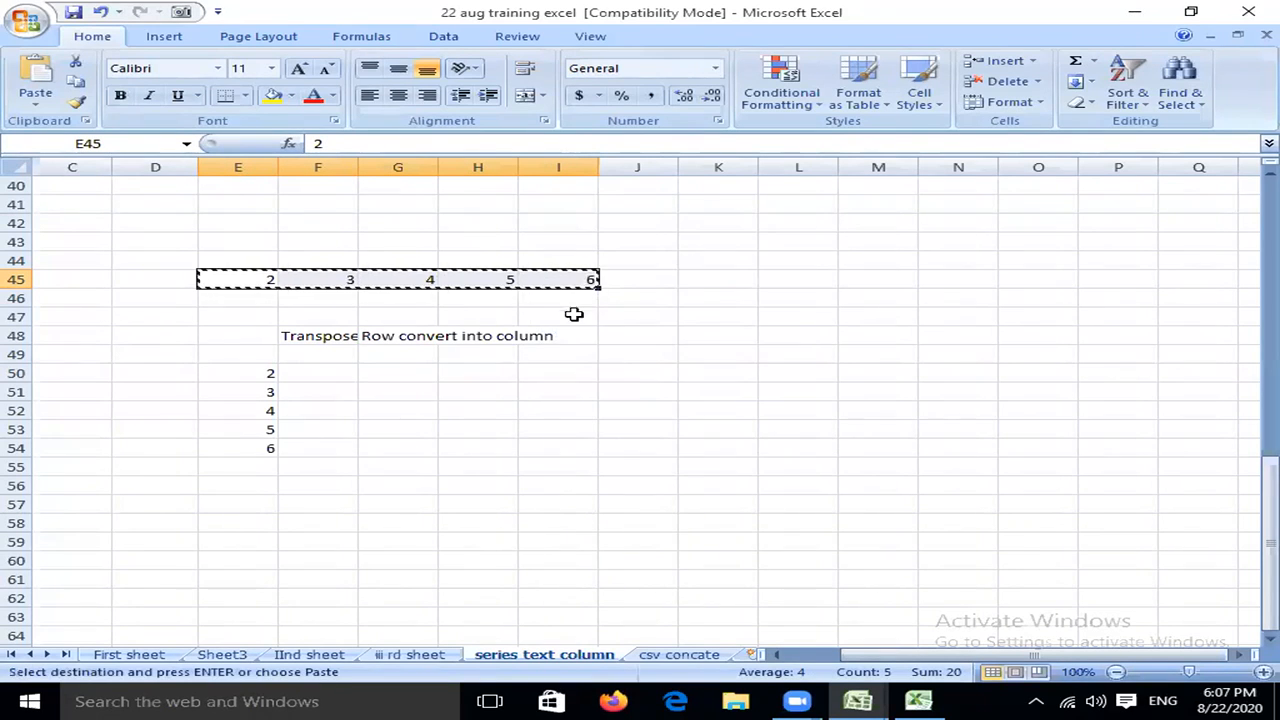
click(738, 352)
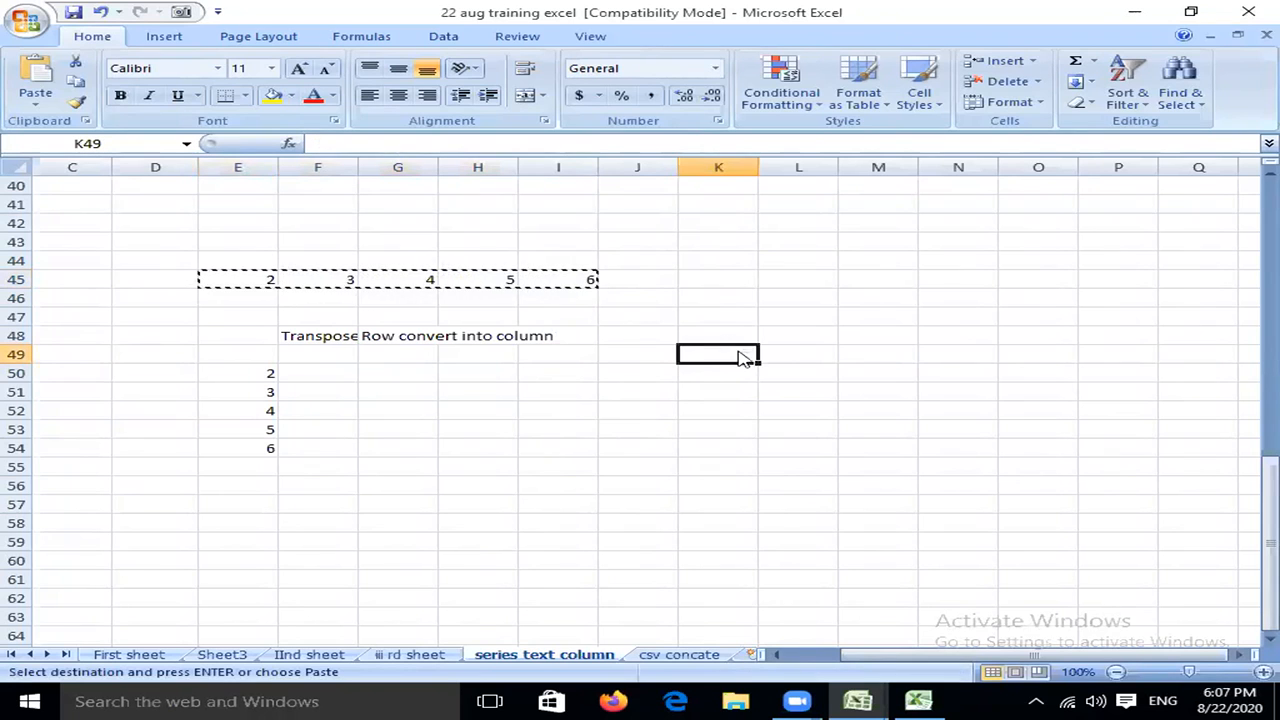
right_click(740, 356)
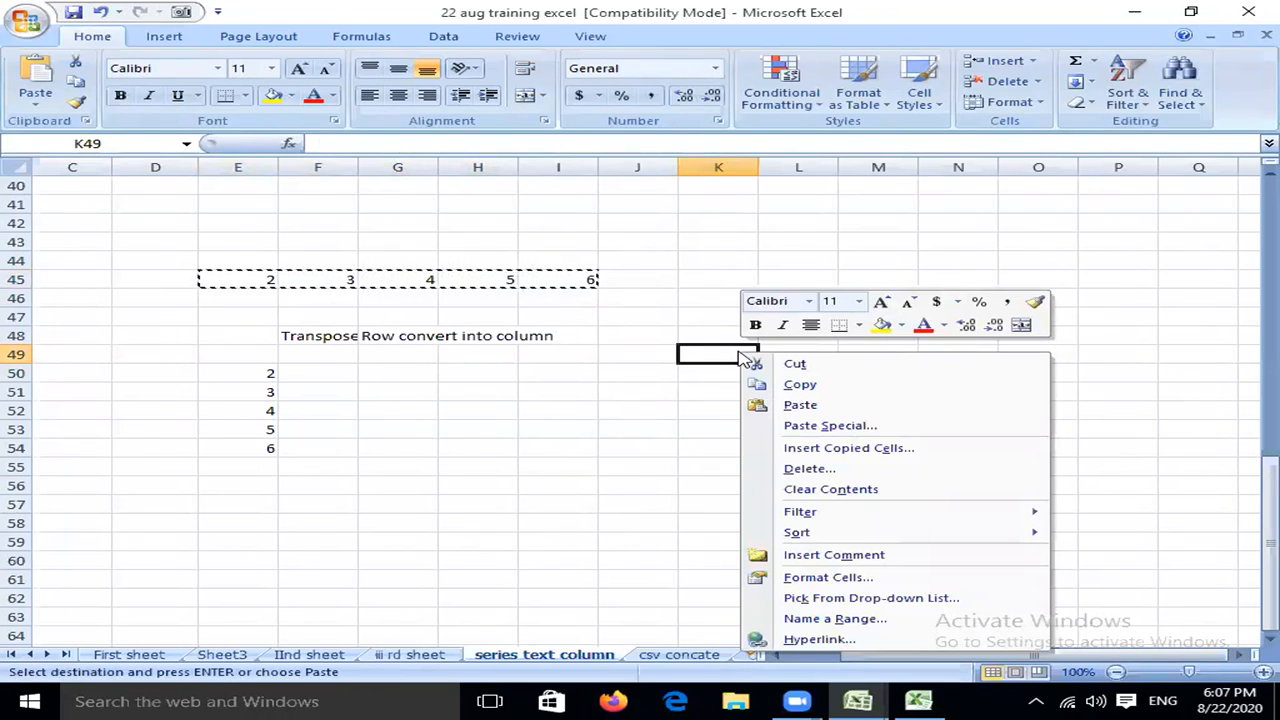
click(766, 427)
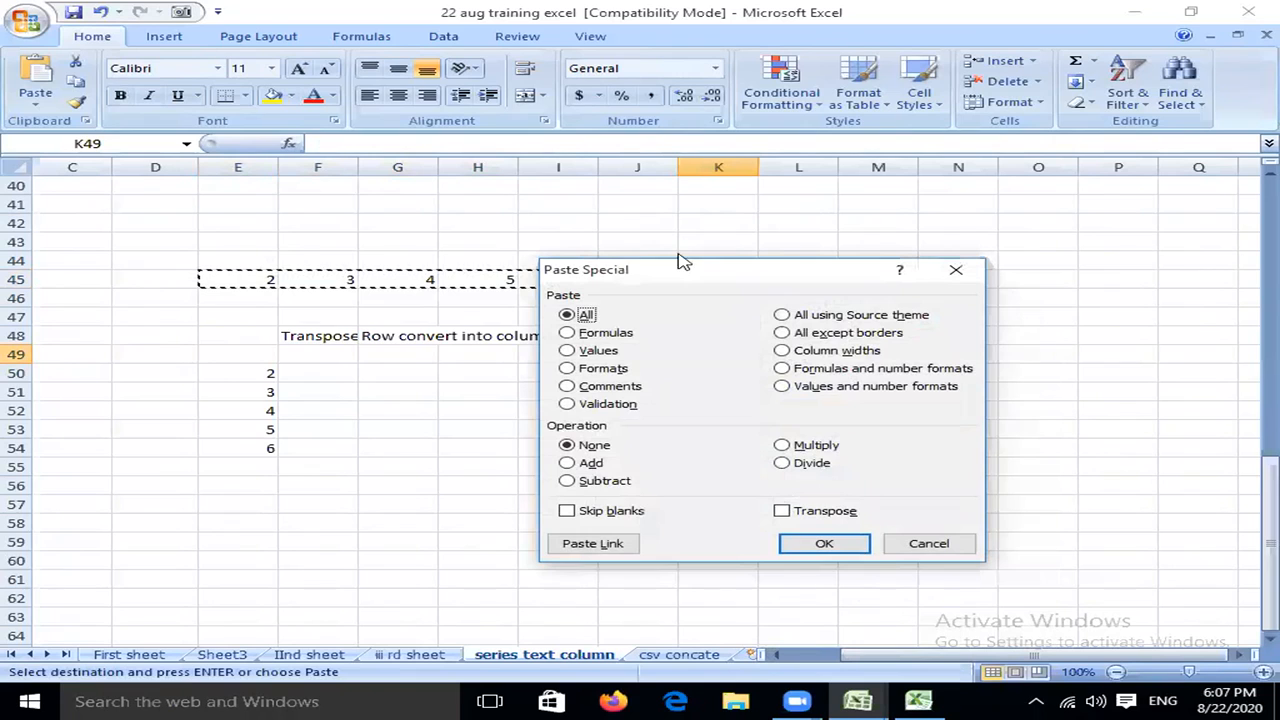
drag(655, 268, 372, 121)
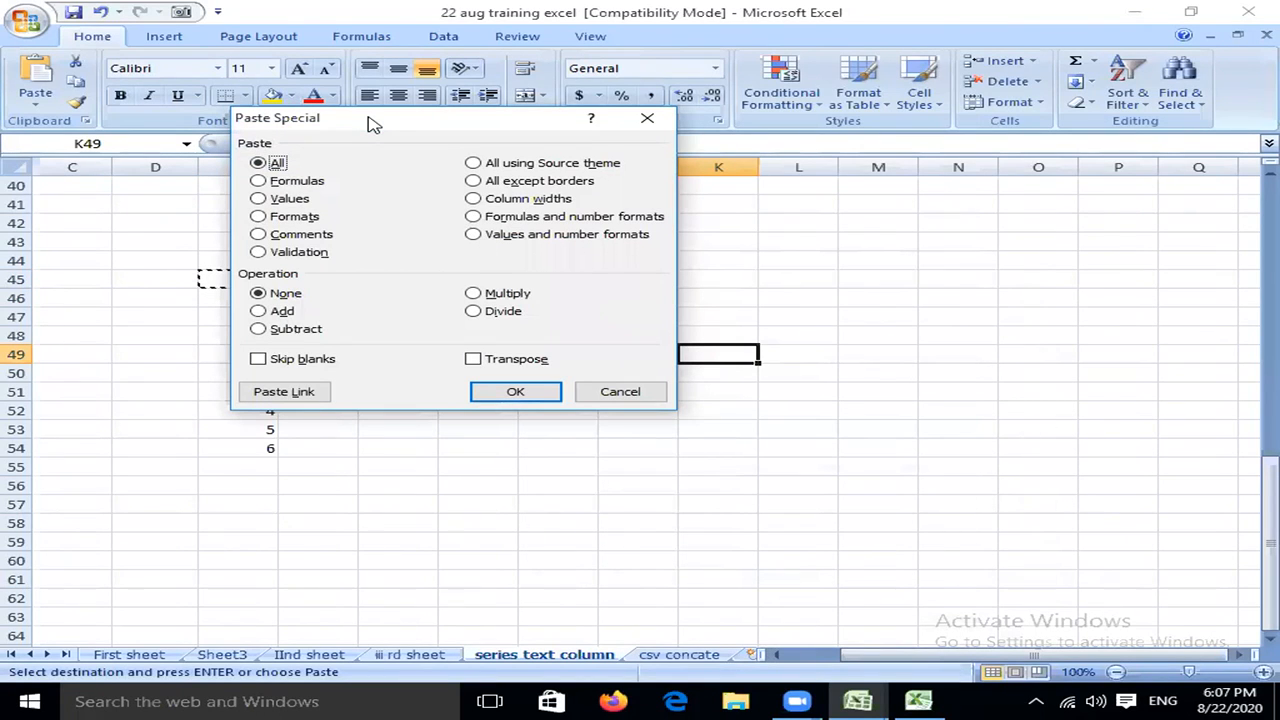
click(481, 362)
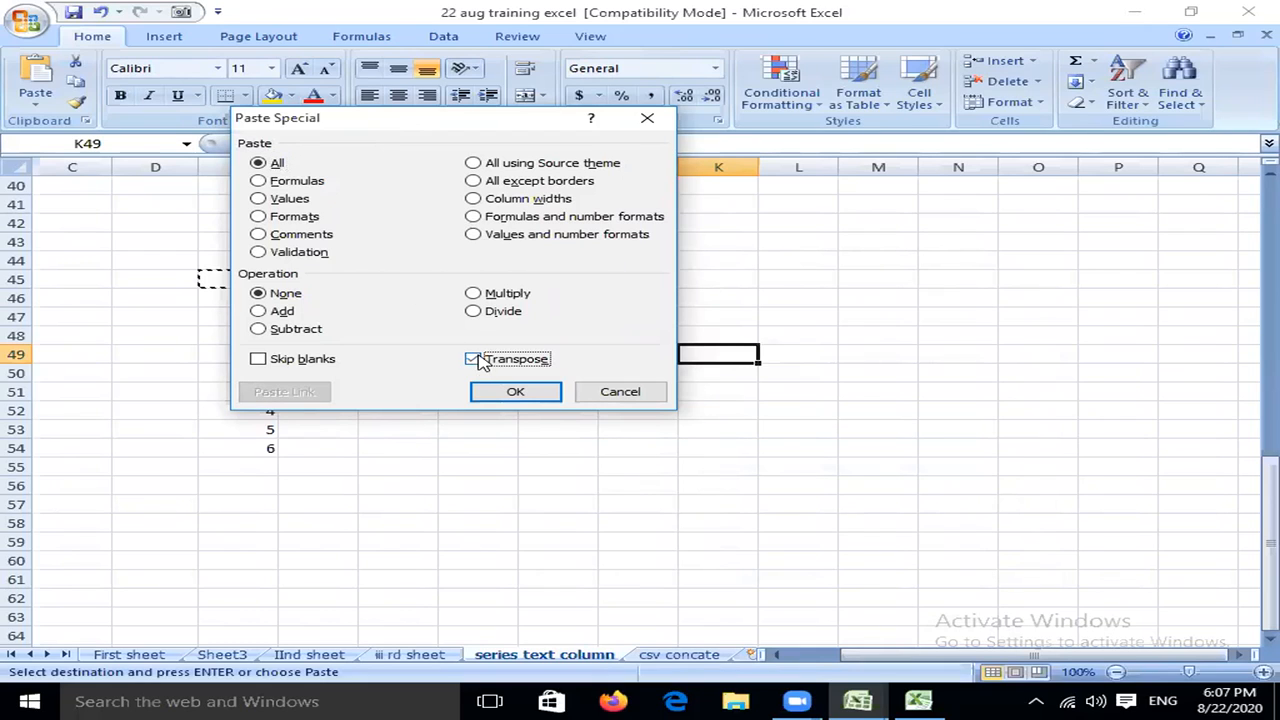
click(497, 396)
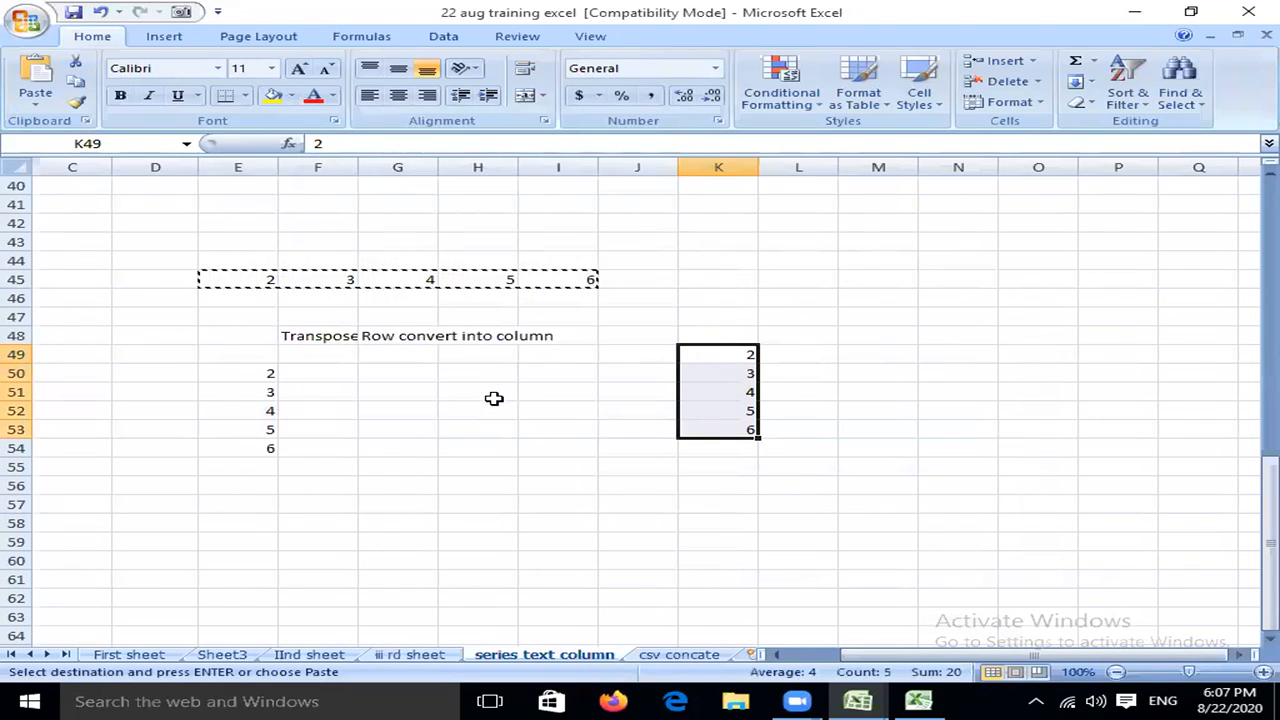
Enter the label "Paste Special" in cell J48, beside the new transposed column.
click(623, 335)
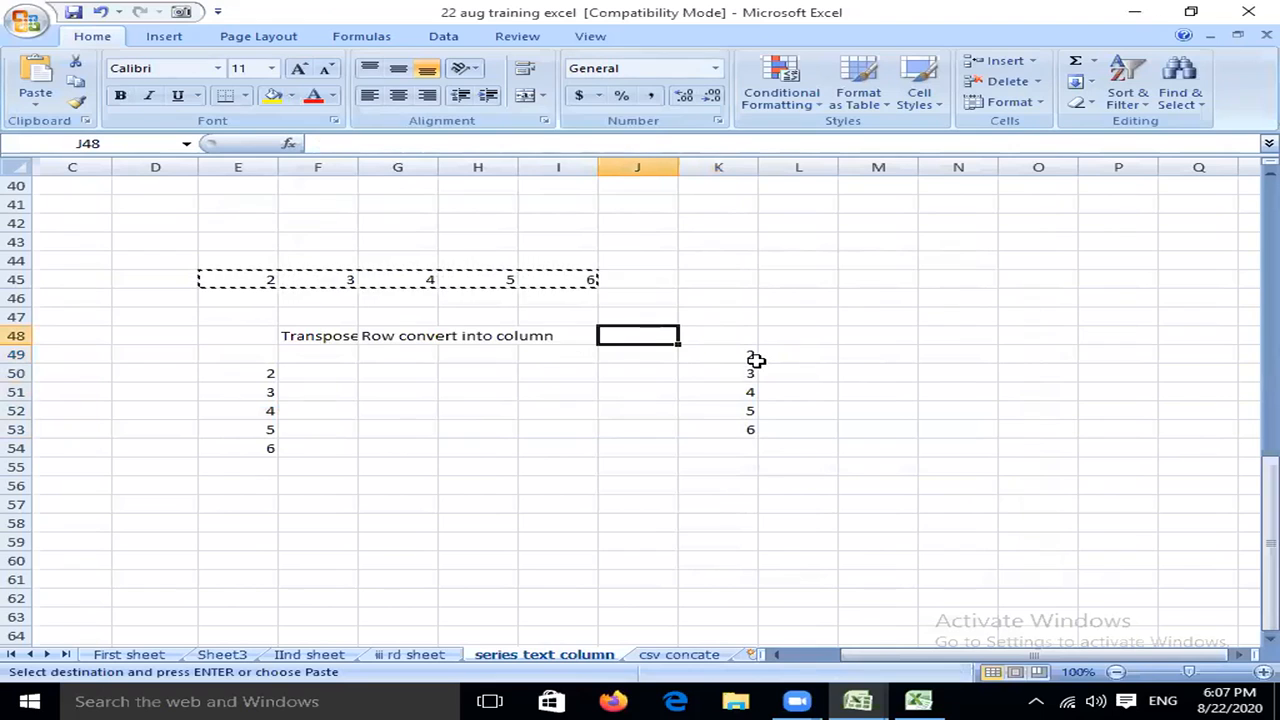
text(Paste Special)
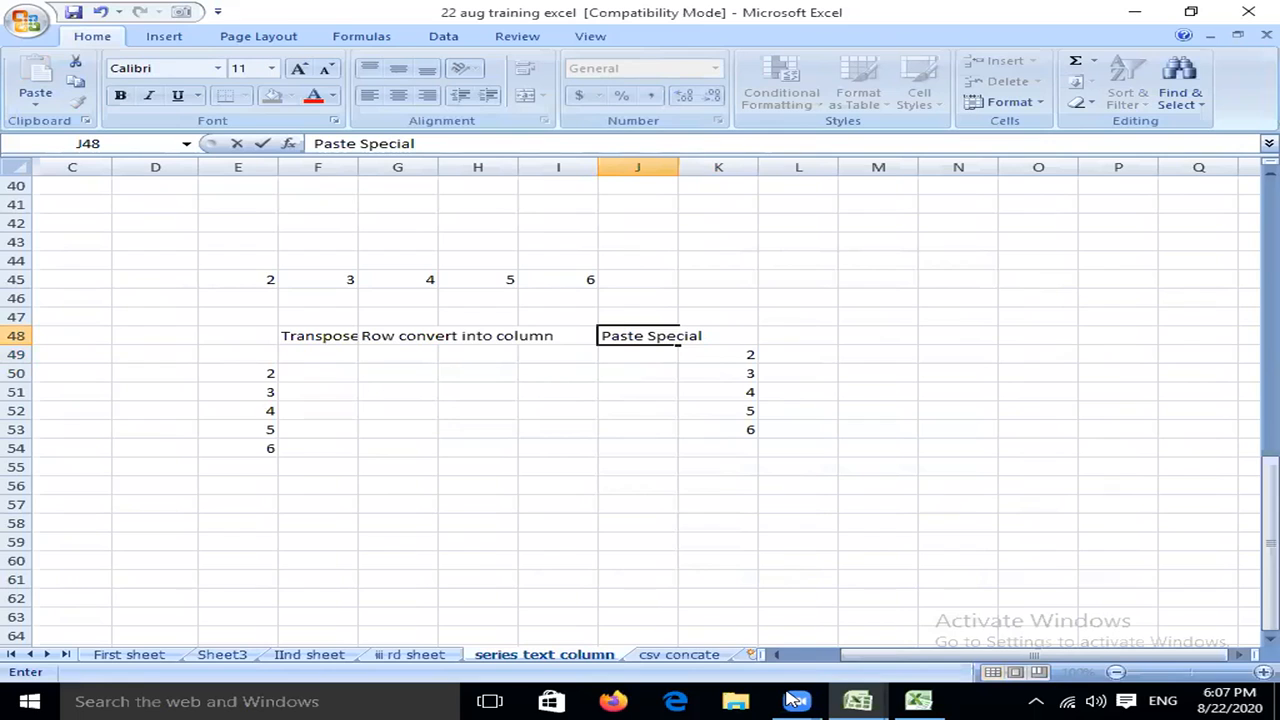
click(797, 701)
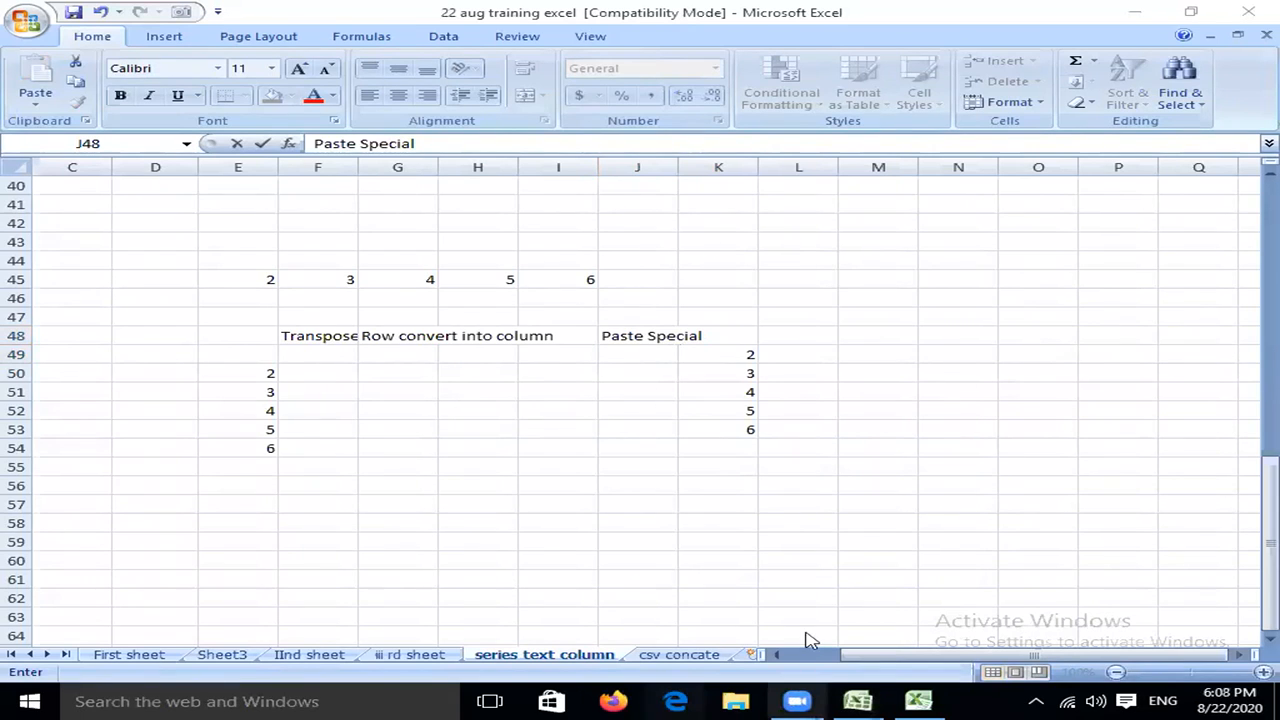
click(742, 354)
click(714, 411)
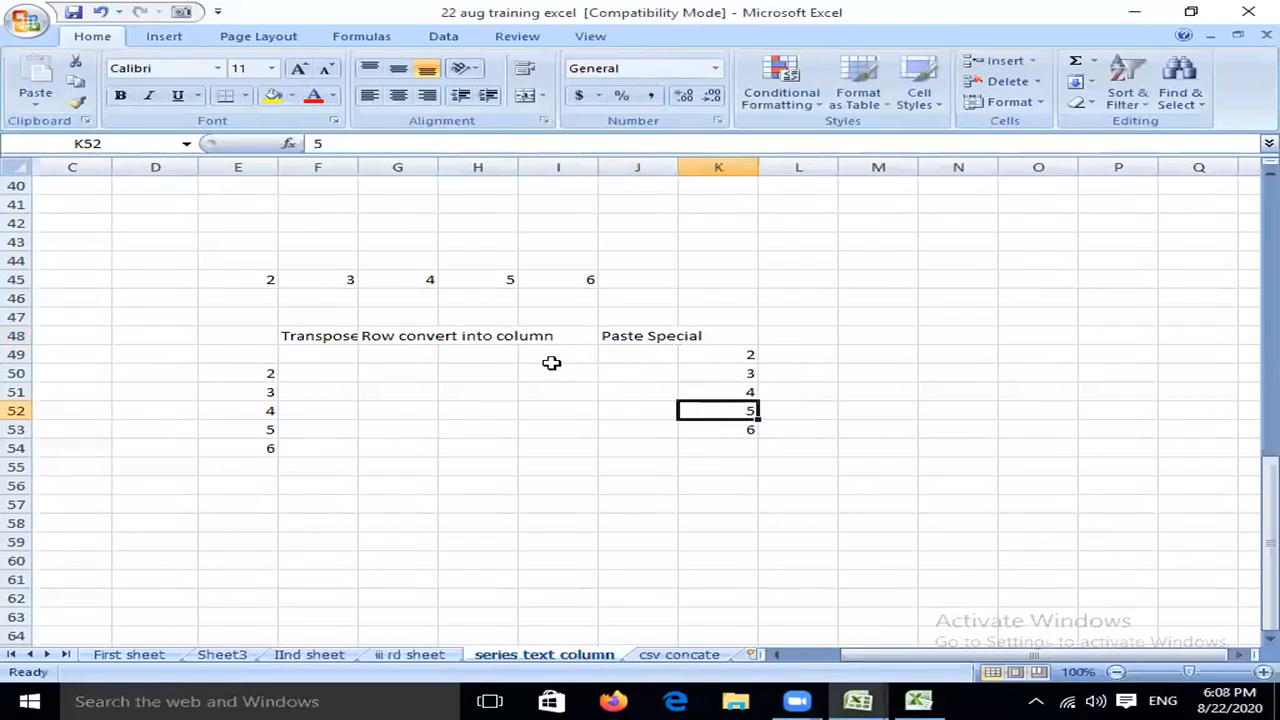
Widen column F to fit its "Transpose" label and enter "copy" in cell G49.
click(338, 336)
drag(358, 167, 378, 350)
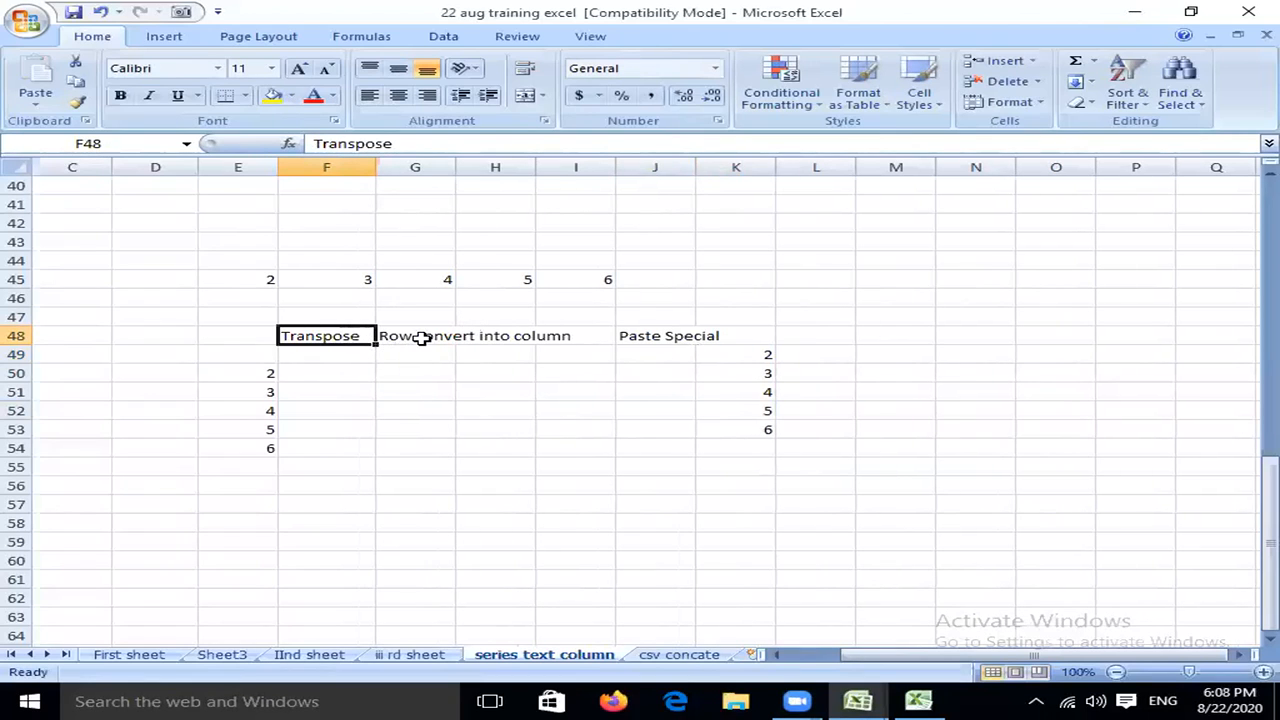
click(422, 338)
click(406, 362)
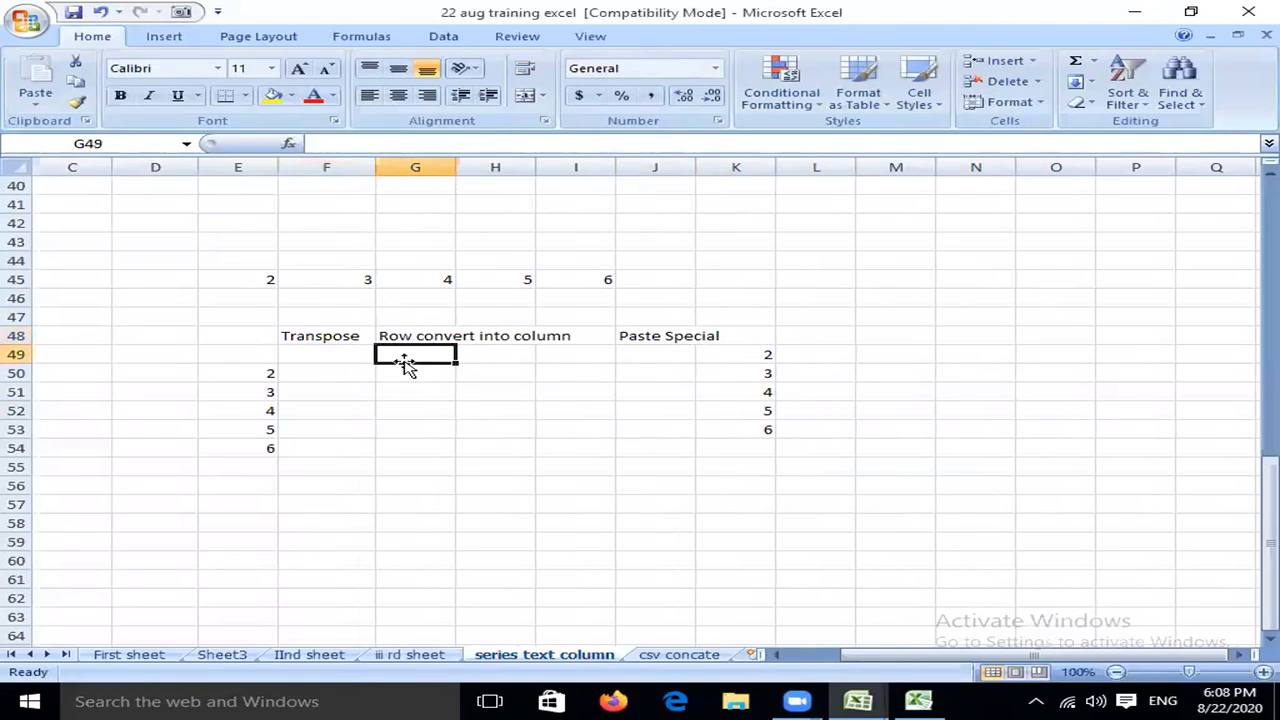
text(copy)
key(Return)
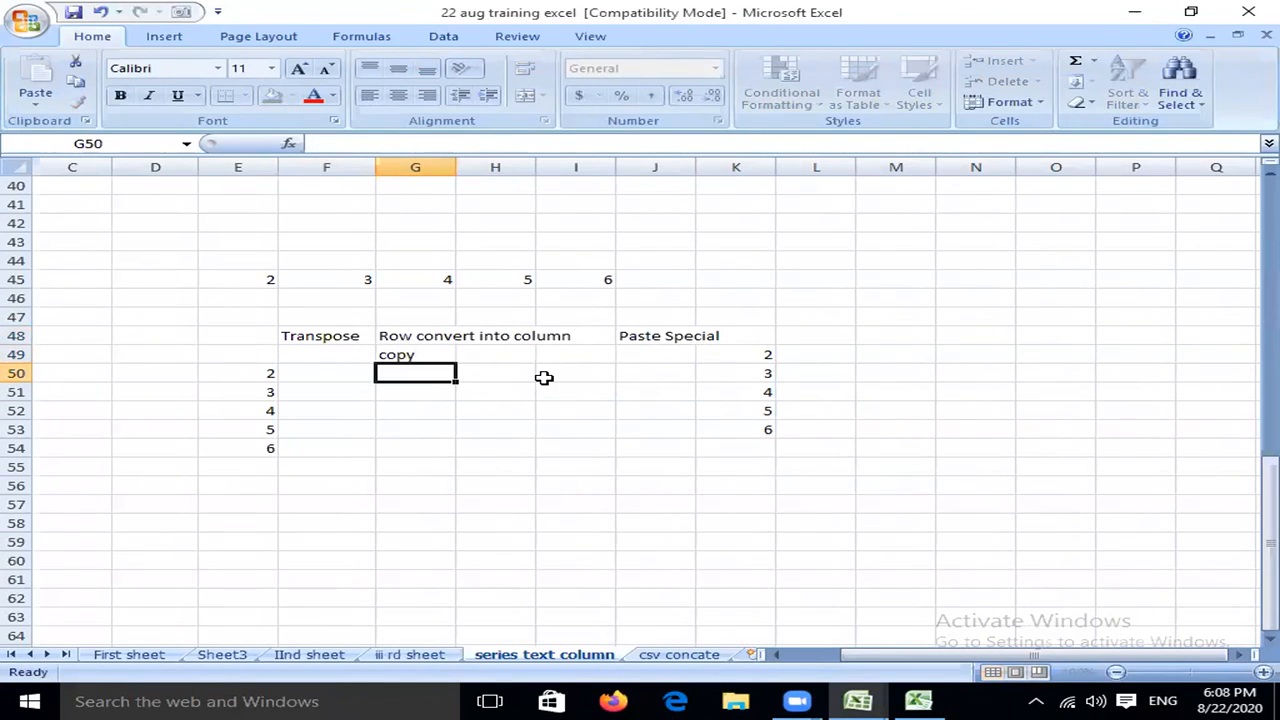
Copy the "Paste Special" label from cell J48 into cell H49, beside "copy".
key(Up)
key(Right)
key(Right)
key(Right)
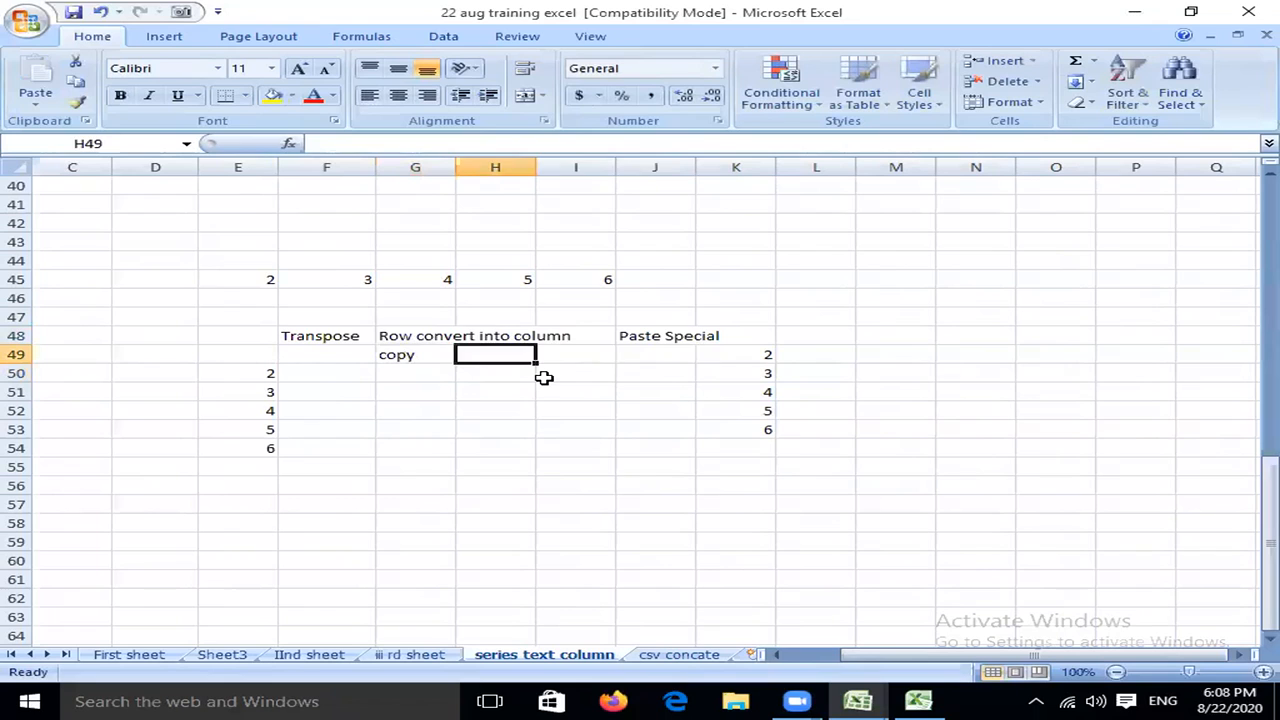
key(Up)
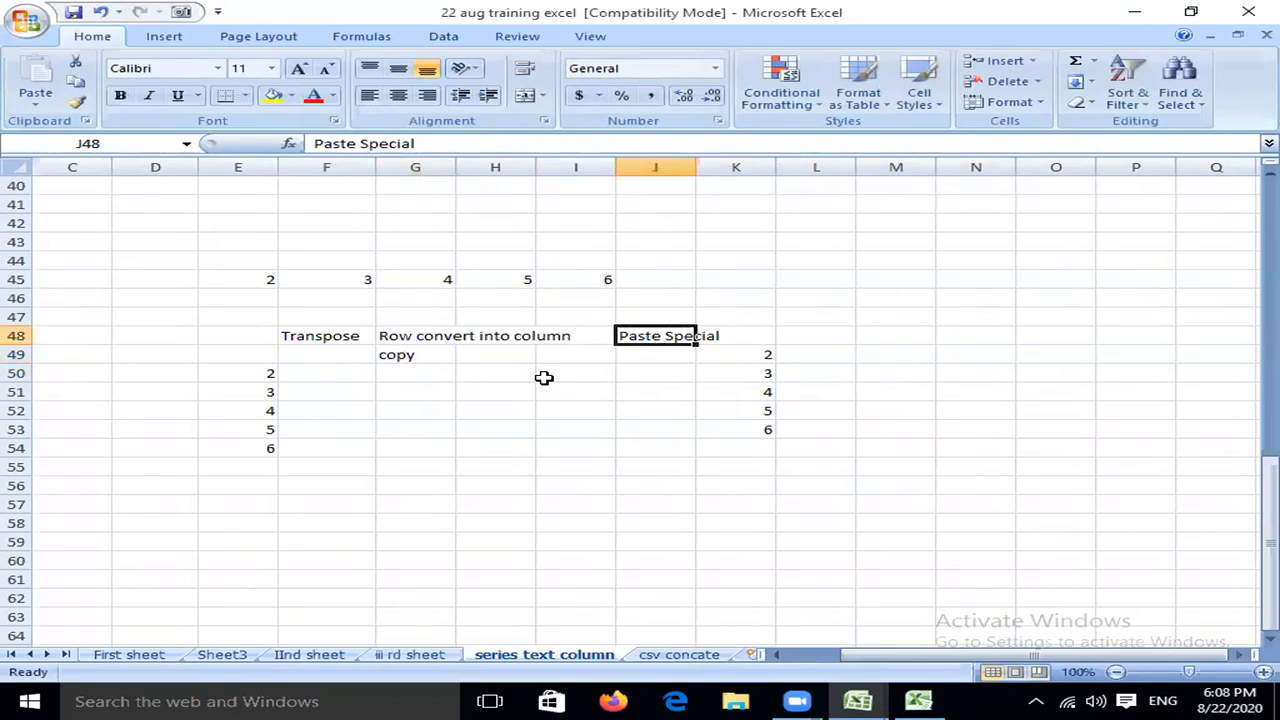
key(ctrl+c)
key(Down)
key(Left)
key(Left)
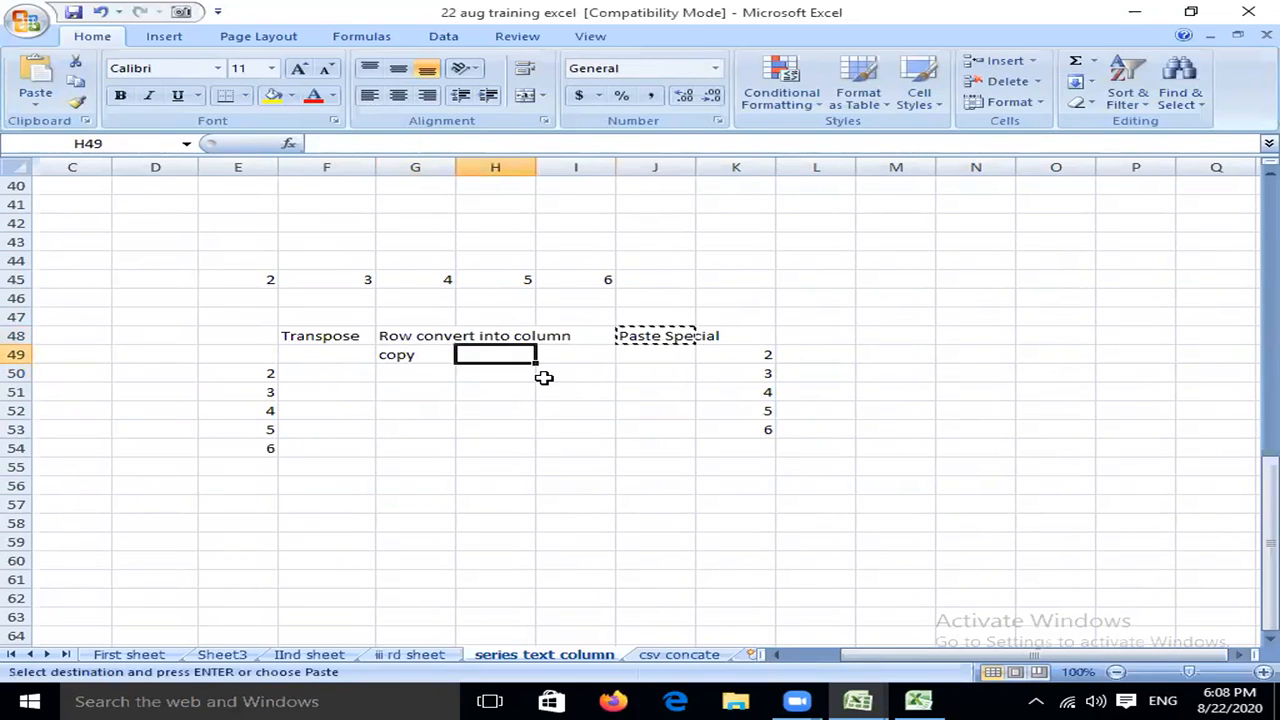
key(ctrl+v)
key(Right)
key(Right)
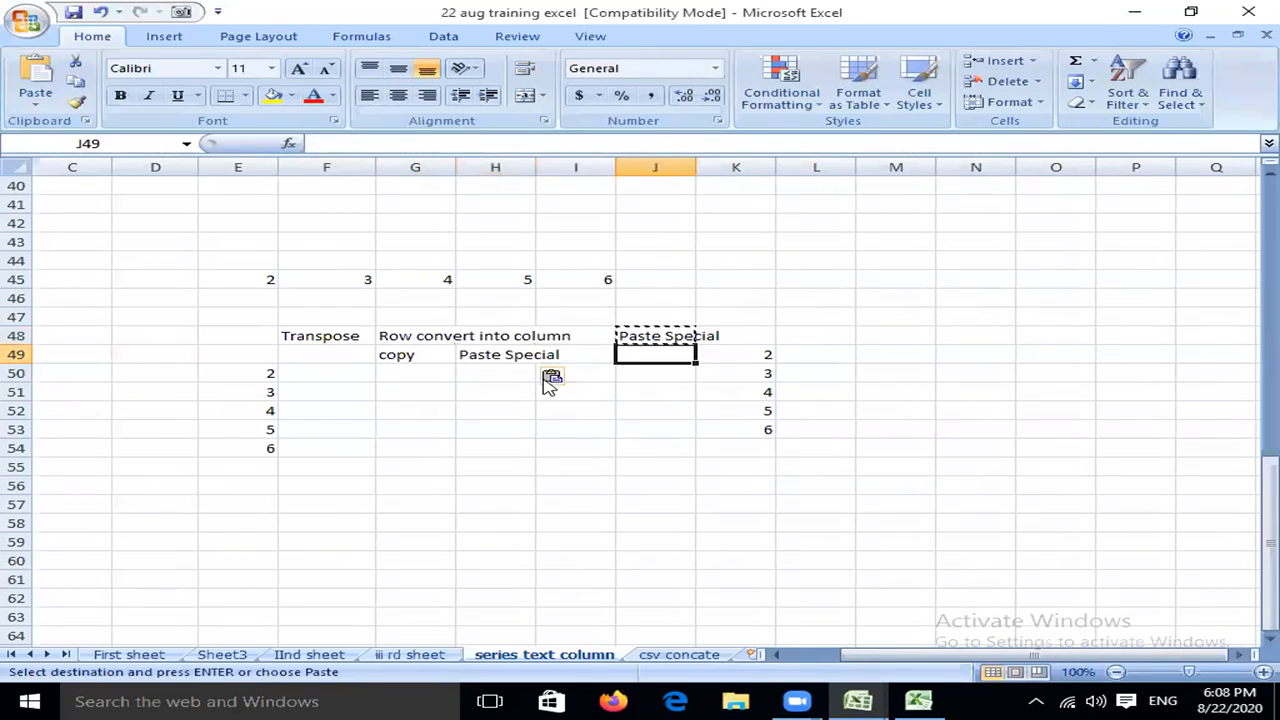
Move the "Transpose" label from cell F48 to cell J49, completing the row of instructions.
click(345, 333)
key(ctrl+c)
click(651, 355)
key(ctrl+v)
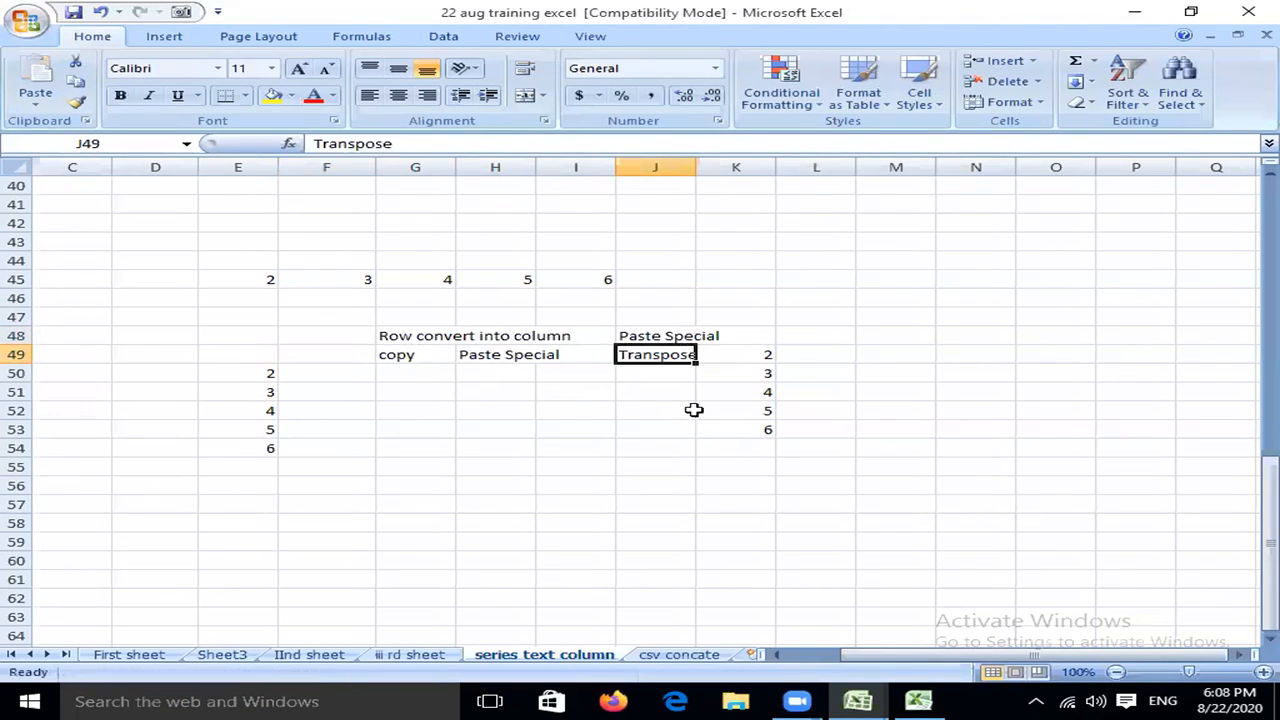
Clear the leftover labels from cells F48:J48 above the copy, Paste Special, Transpose row.
click(676, 336)
shift+click(366, 336)
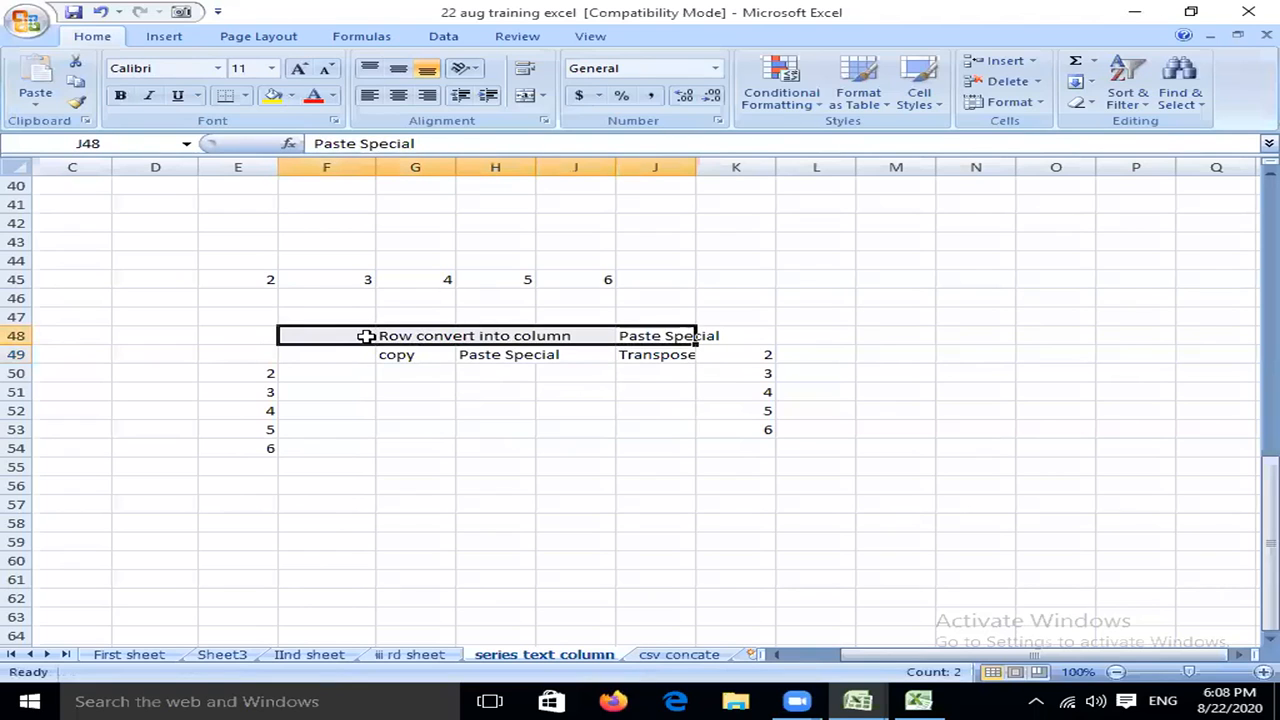
key(Delete)
click(451, 425)
drag(428, 357, 640, 354)
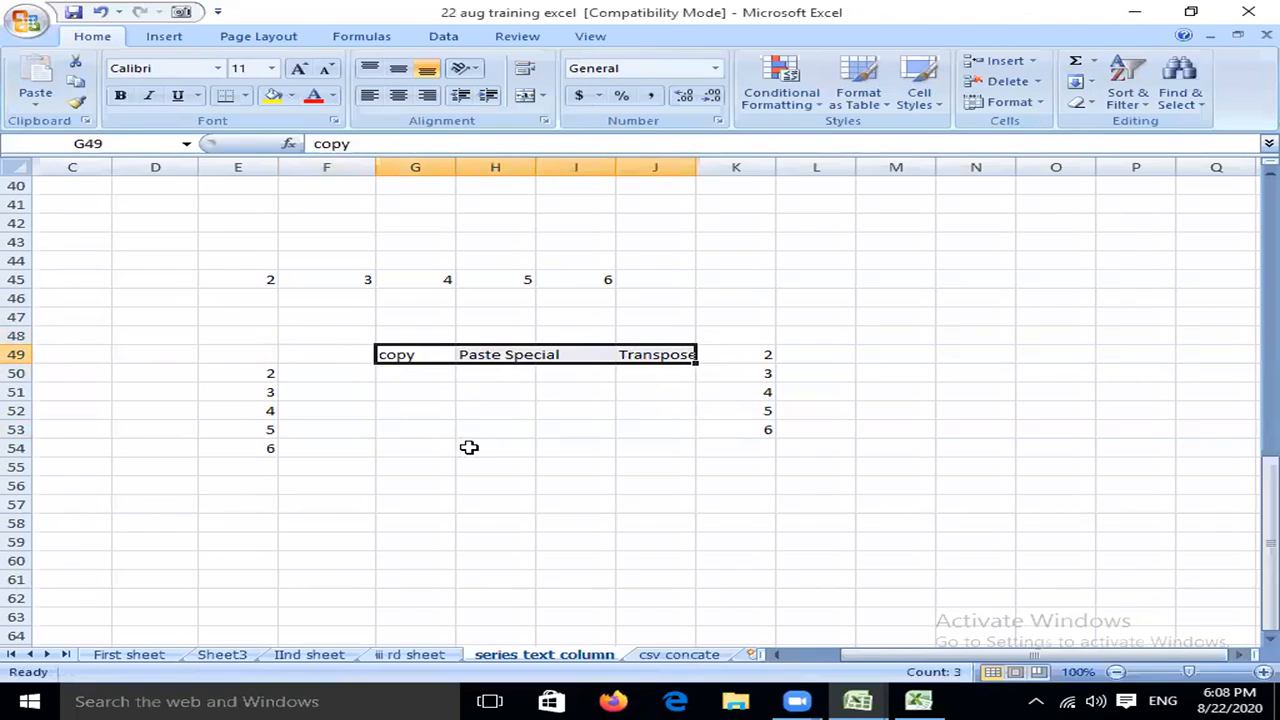
click(331, 352)
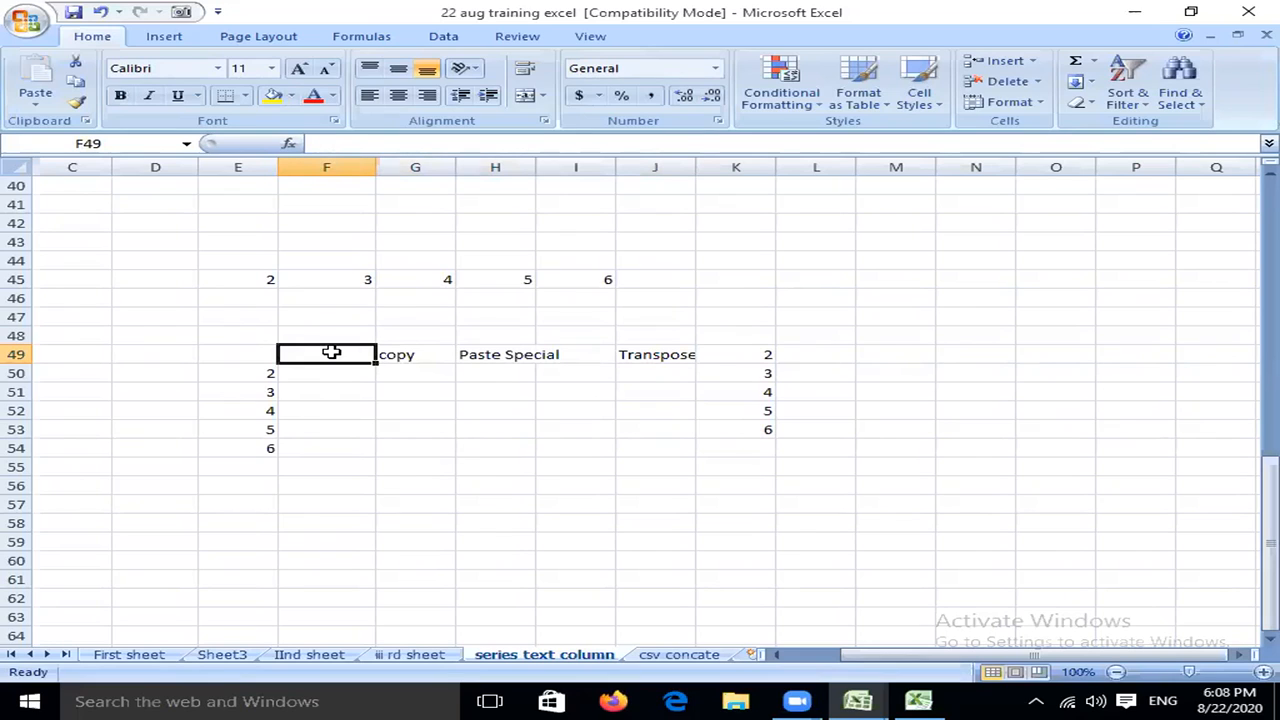
click(357, 451)
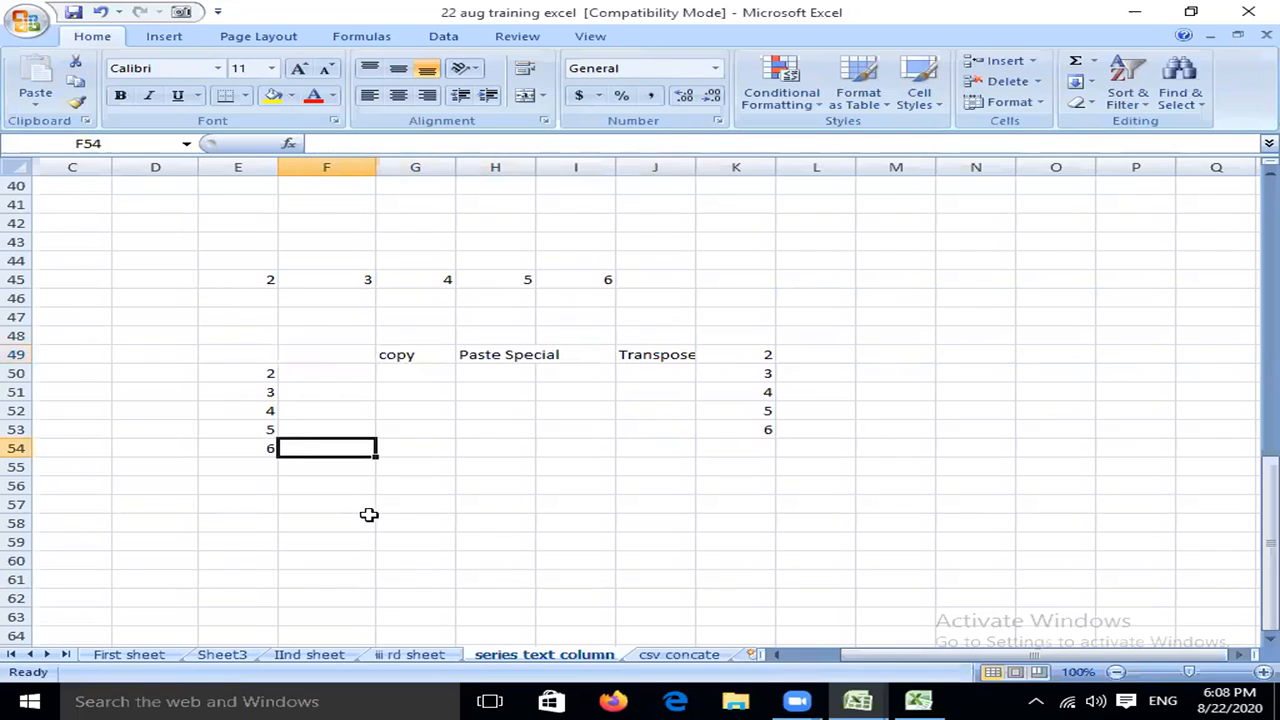
Copy the Text to Column notes from cells H16:I17 and paste them at cell D57, below the transpose example.
click(159, 507)
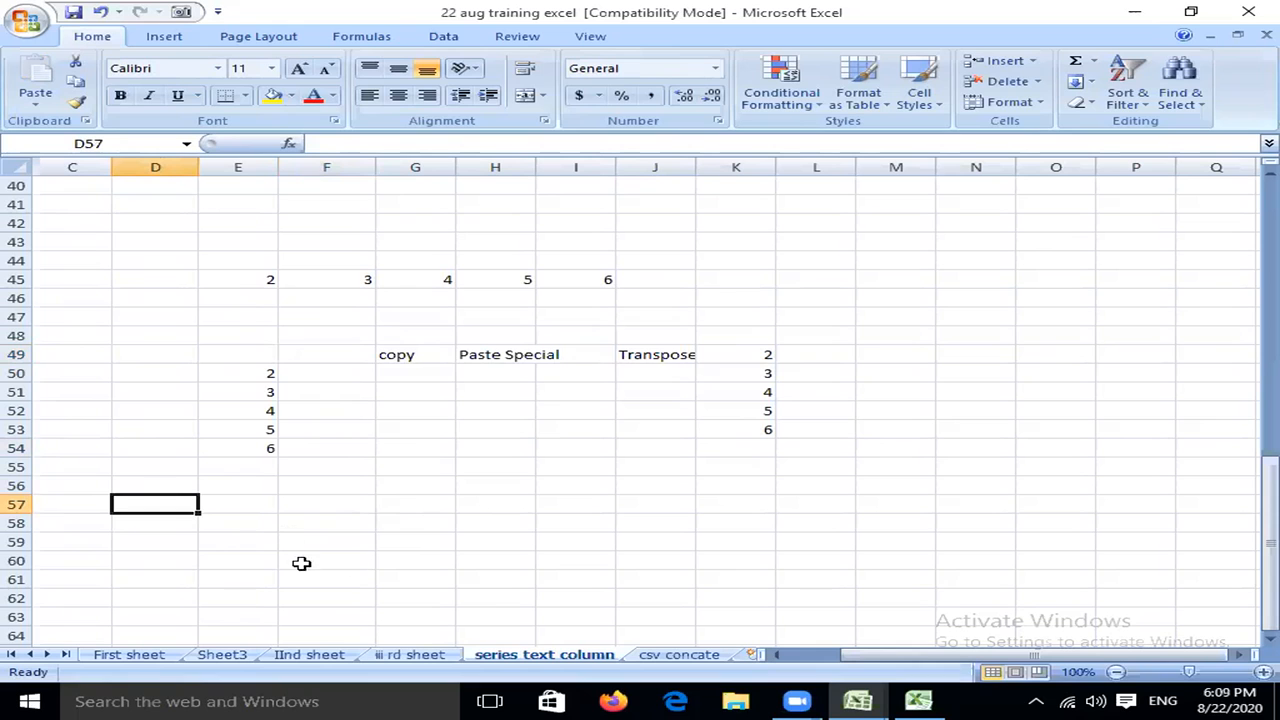
scroll(536, 584, up, 10)
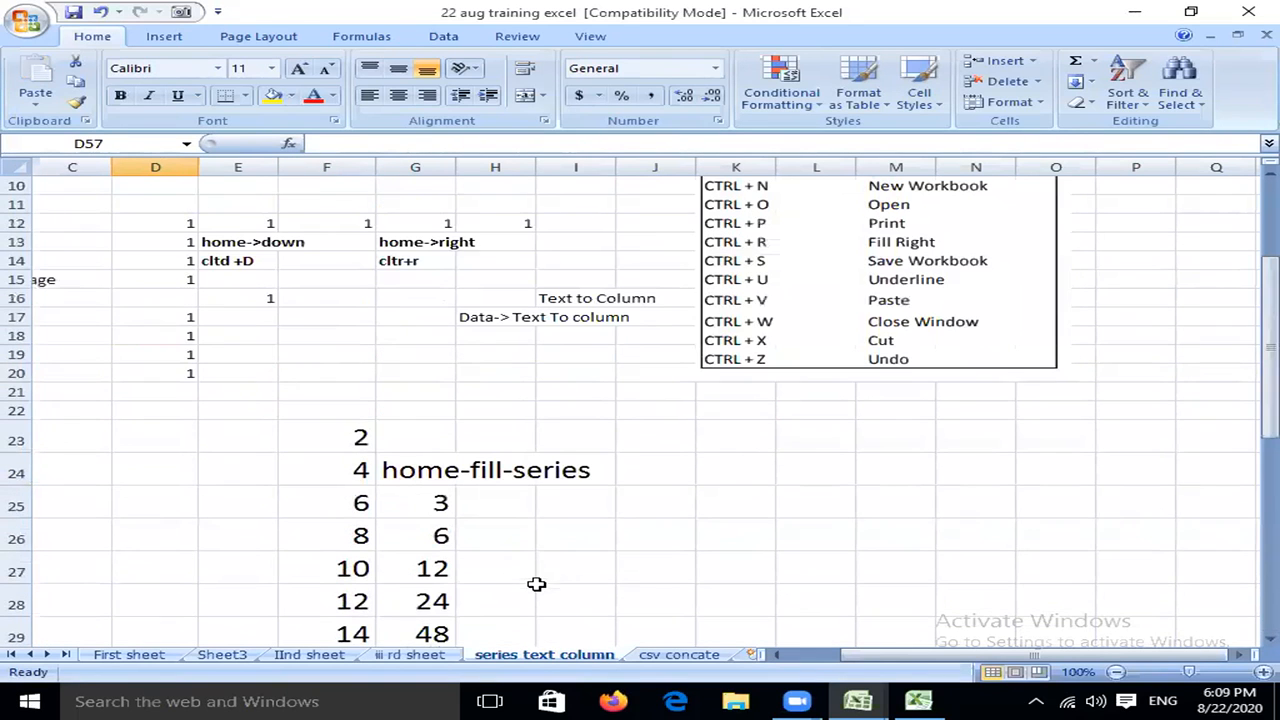
drag(498, 300, 572, 318)
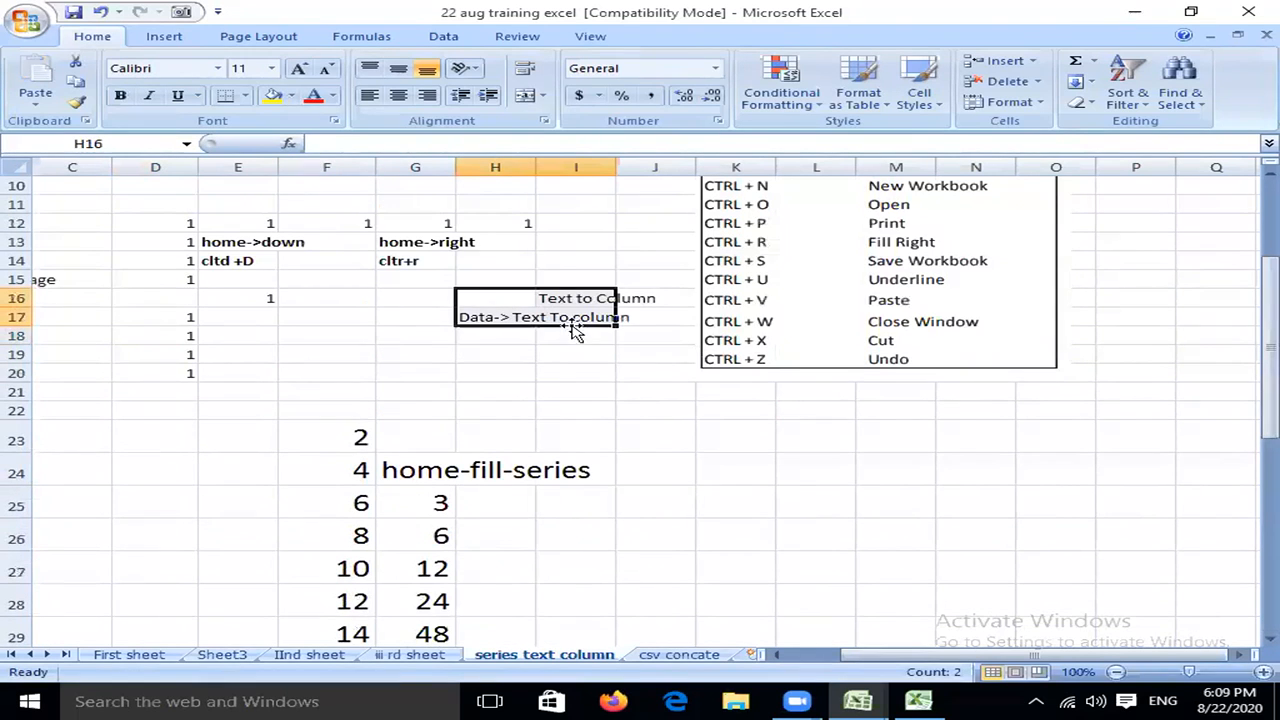
right_click(550, 316)
click(600, 346)
scroll(337, 457, down, 7)
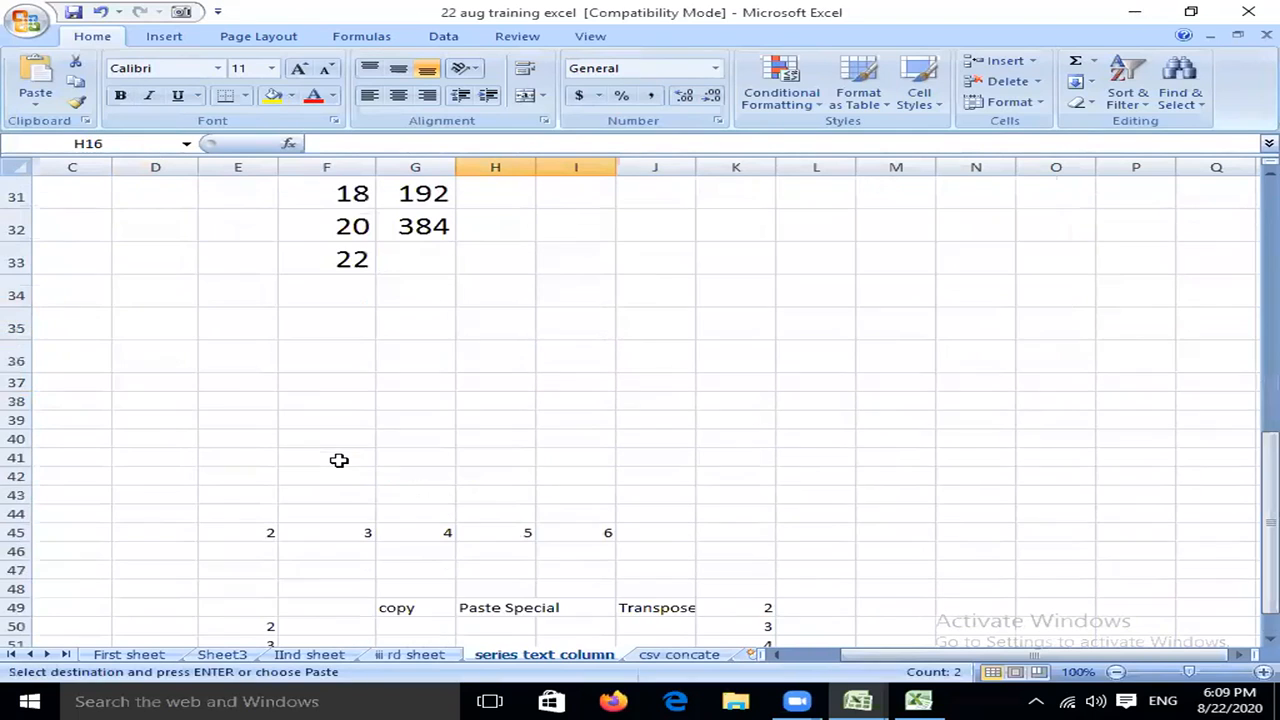
scroll(186, 327, down, 4)
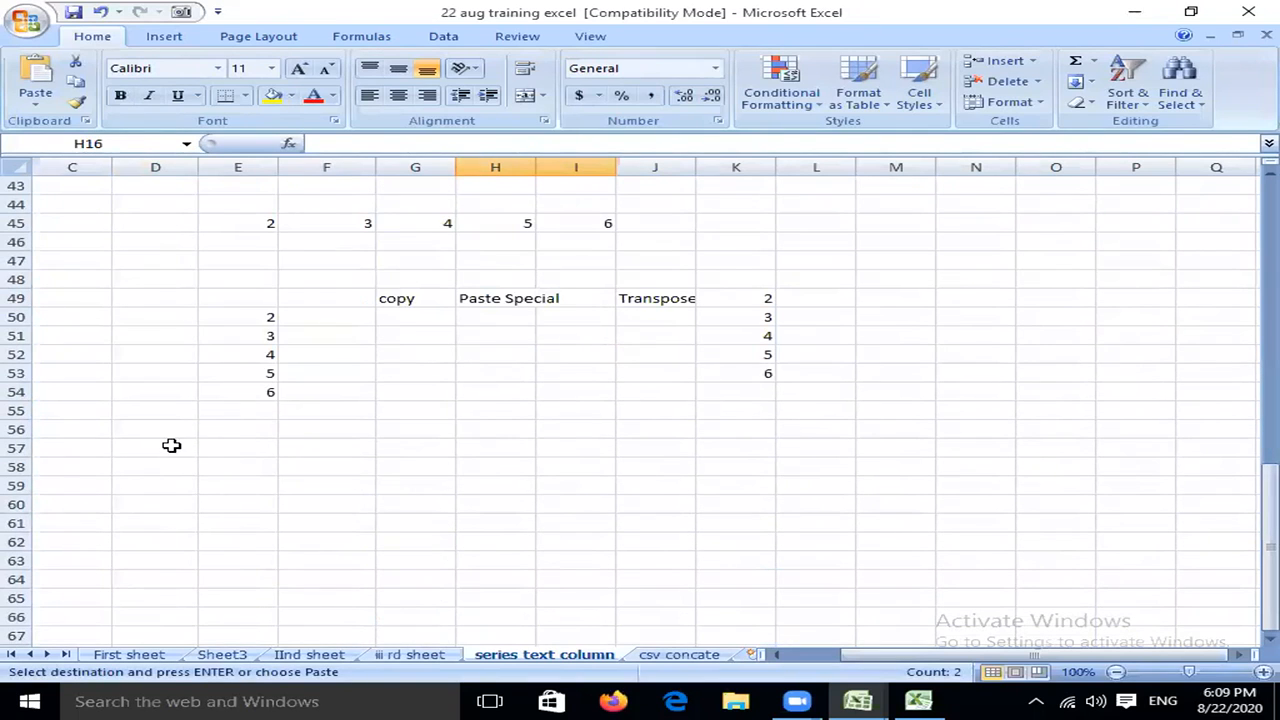
click(182, 449)
right_click(178, 448)
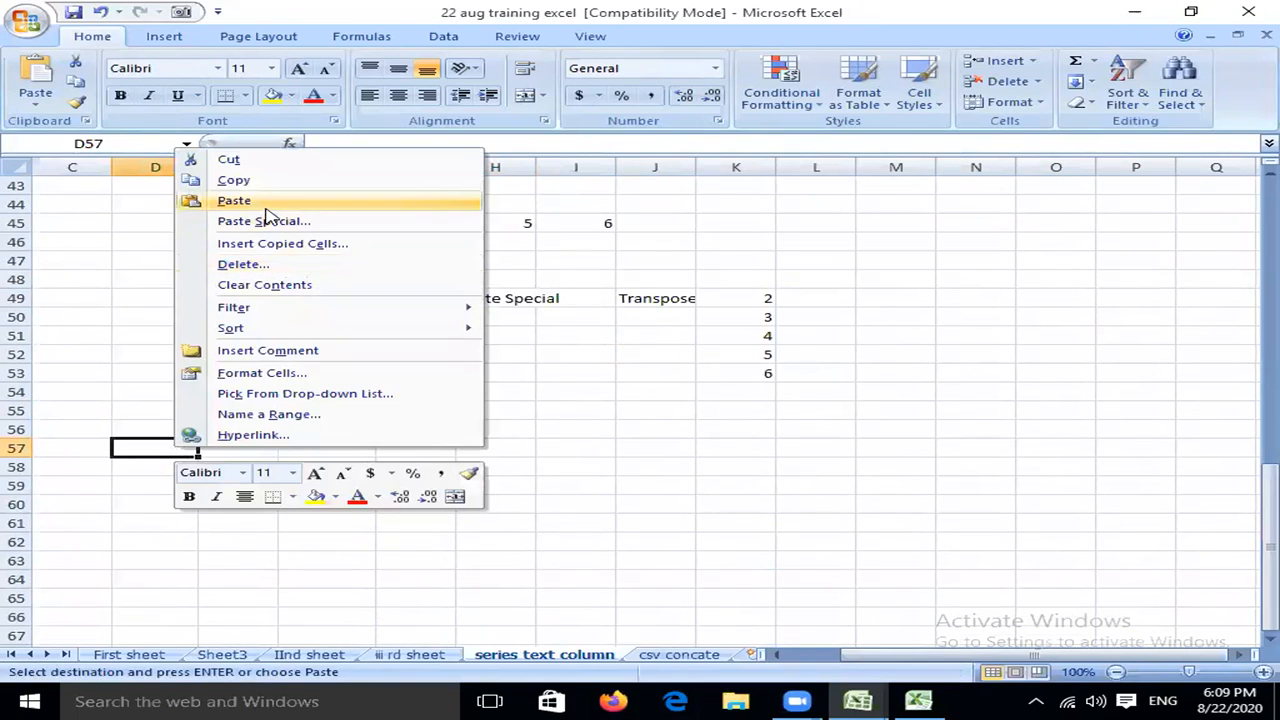
click(262, 202)
Enter the comma-separated header "no,name,age" in cell D61 below the Text to Column notes.
click(166, 530)
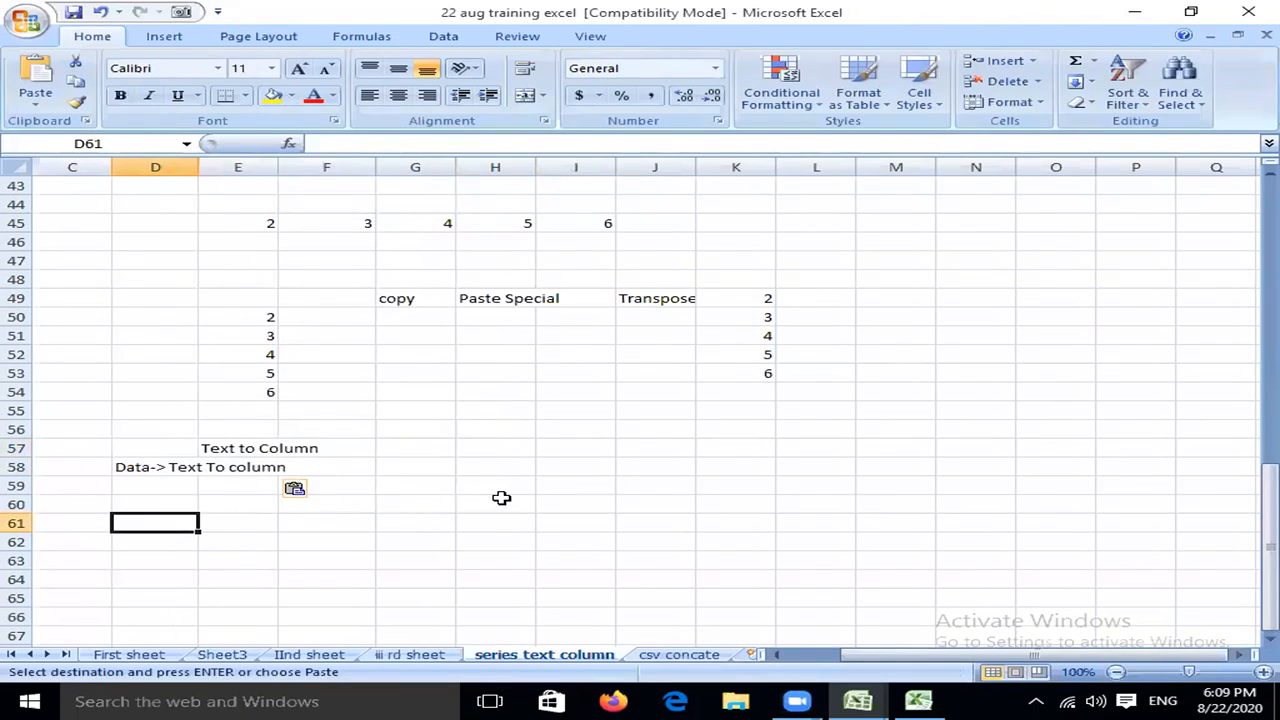
scroll(497, 500, down, 2)
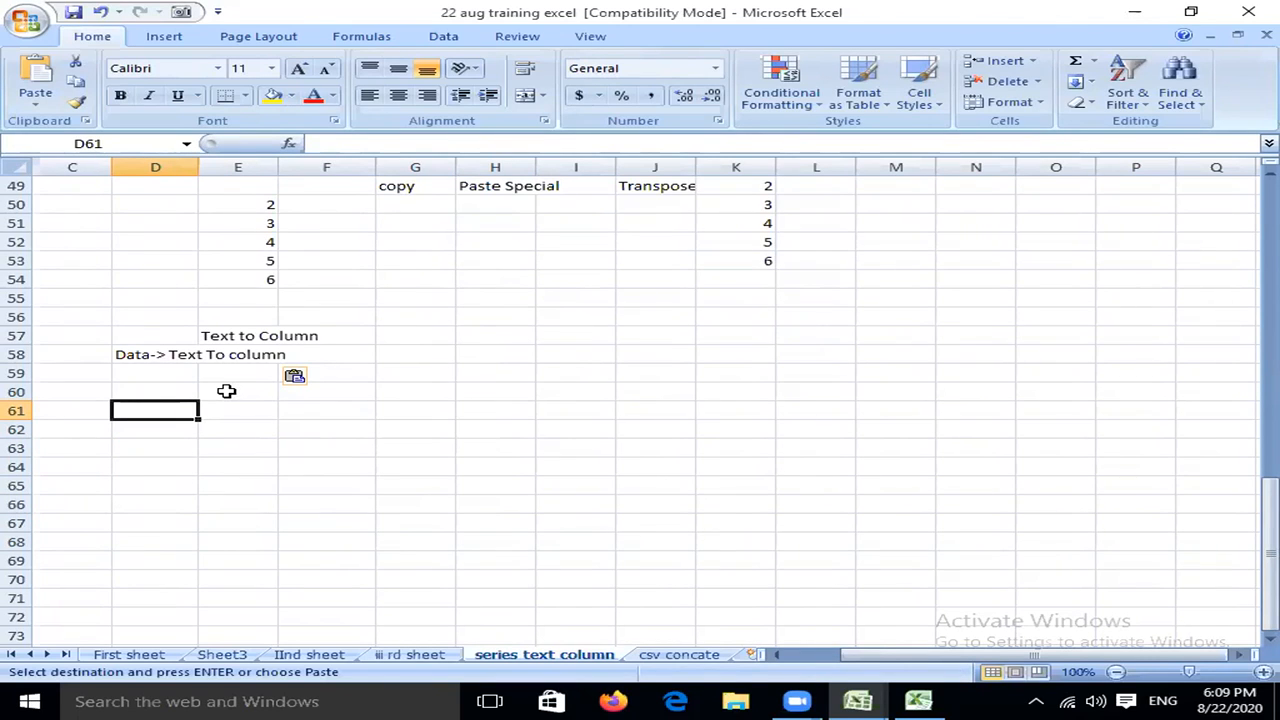
text(no,)
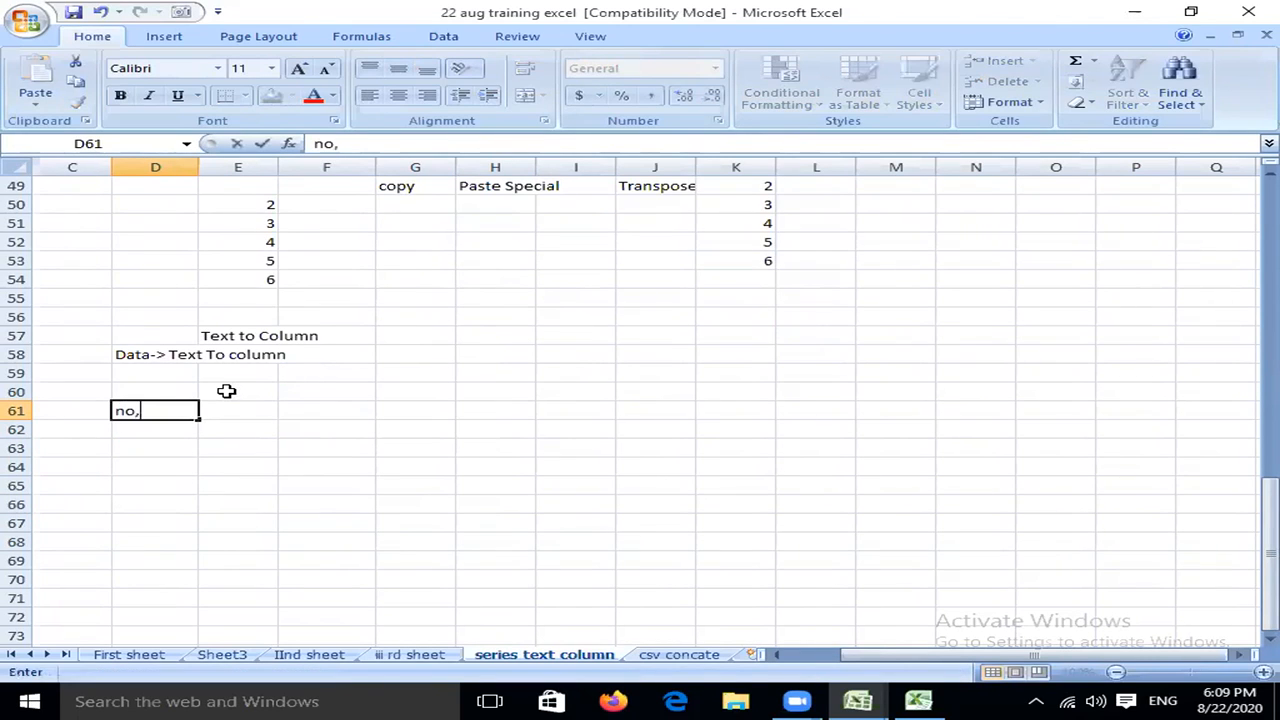
text(name,age)
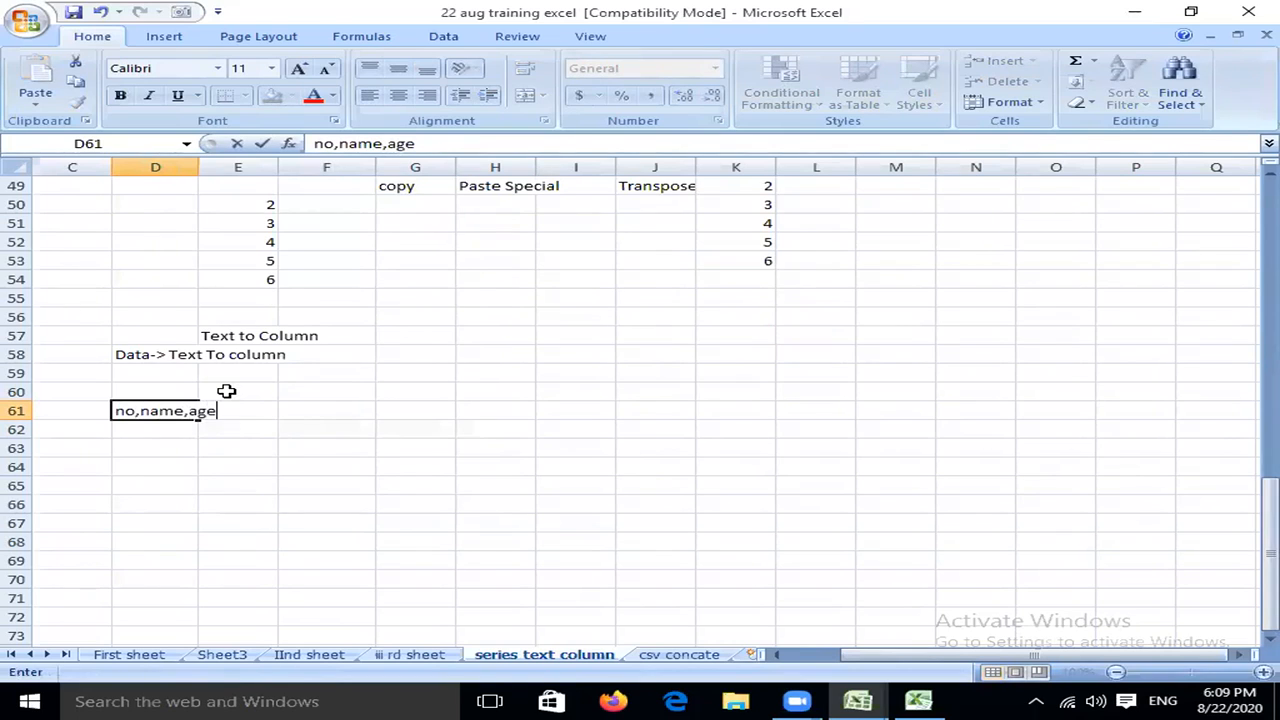
key(Return)
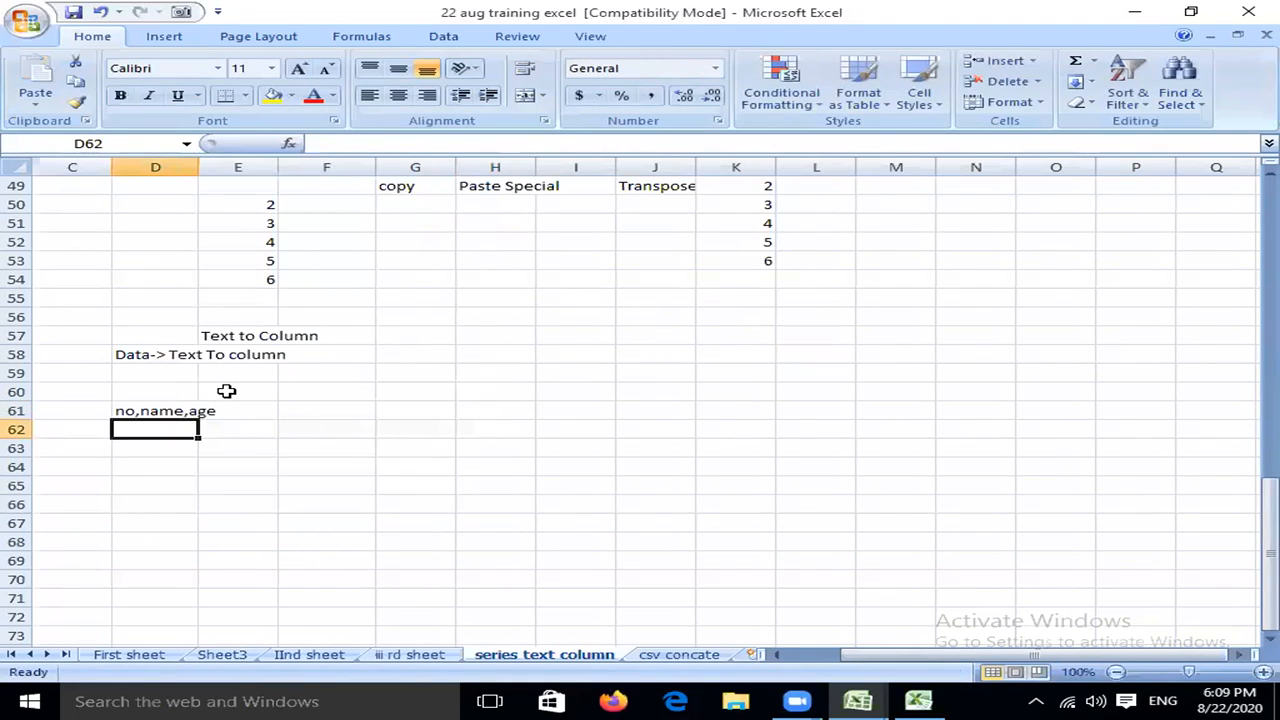
Enter the comma-separated record "1,abc,34" in cell D62 below the header.
text(1,)
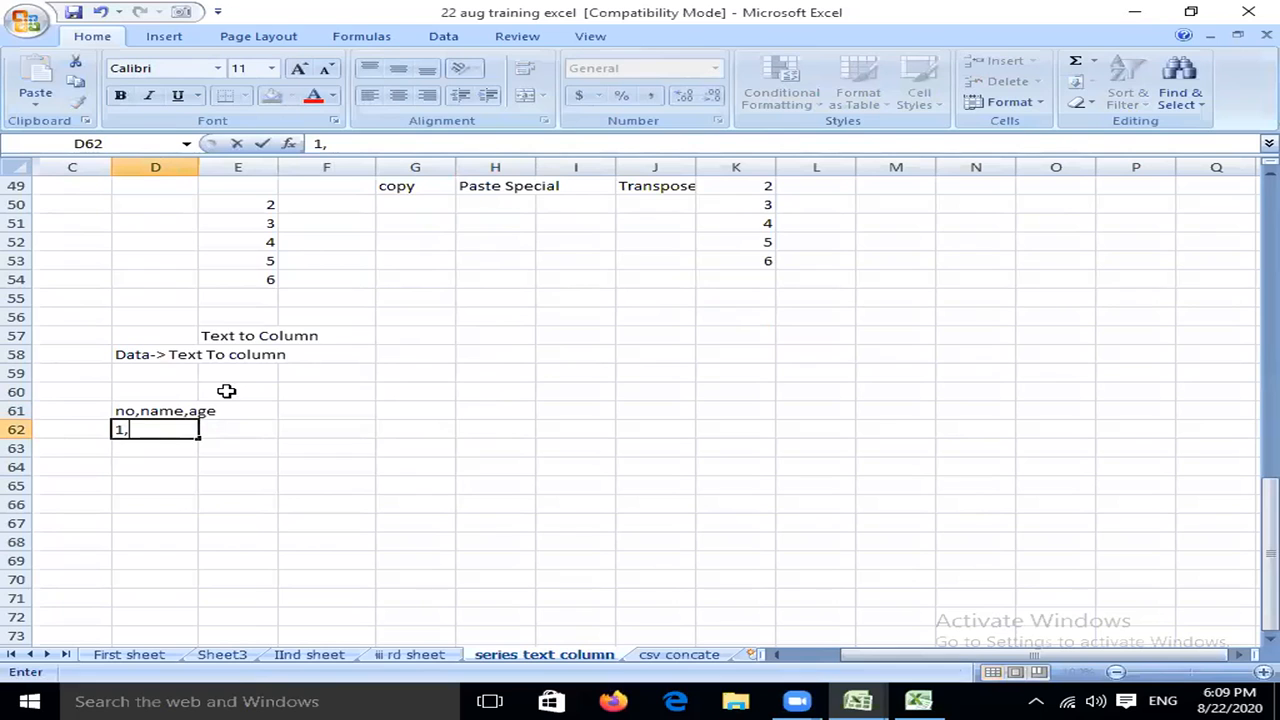
text(Nilesh,)
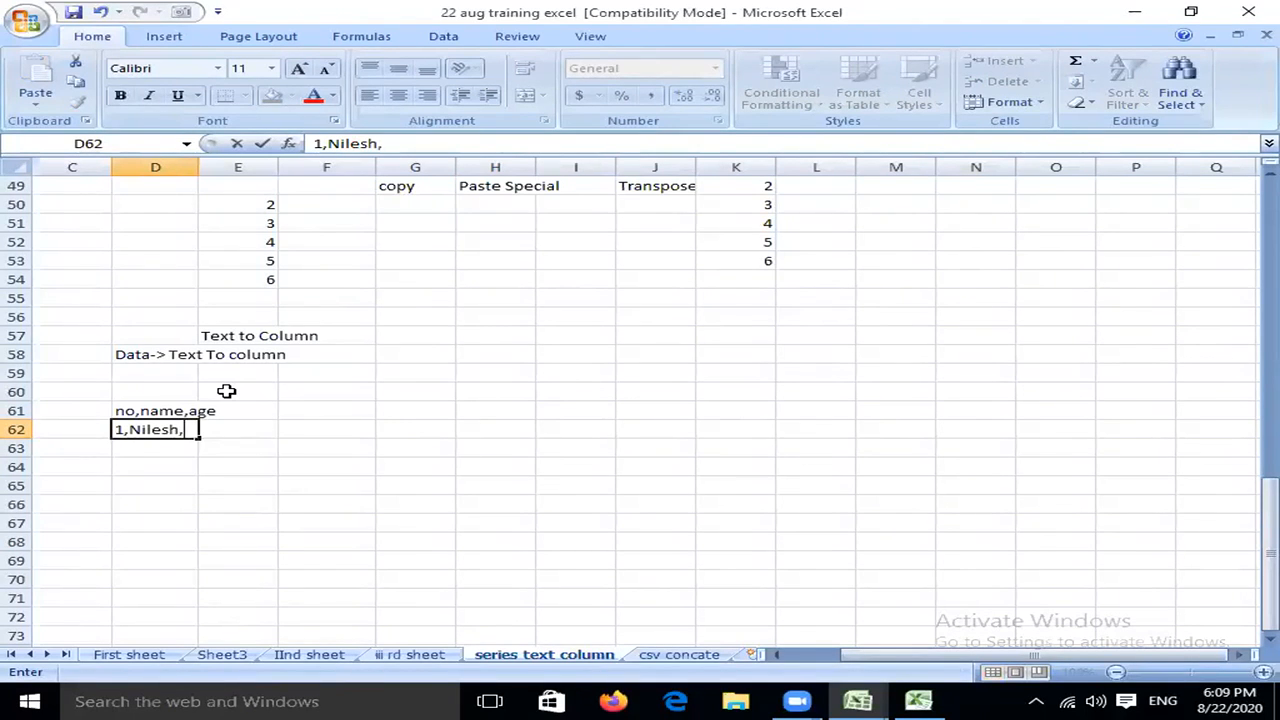
key(BackSpace)
key(BackSpace)
key(BackSpace)
key(BackSpace)
key(BackSpace)
key(BackSpace)
key(BackSpace)
text(abc)
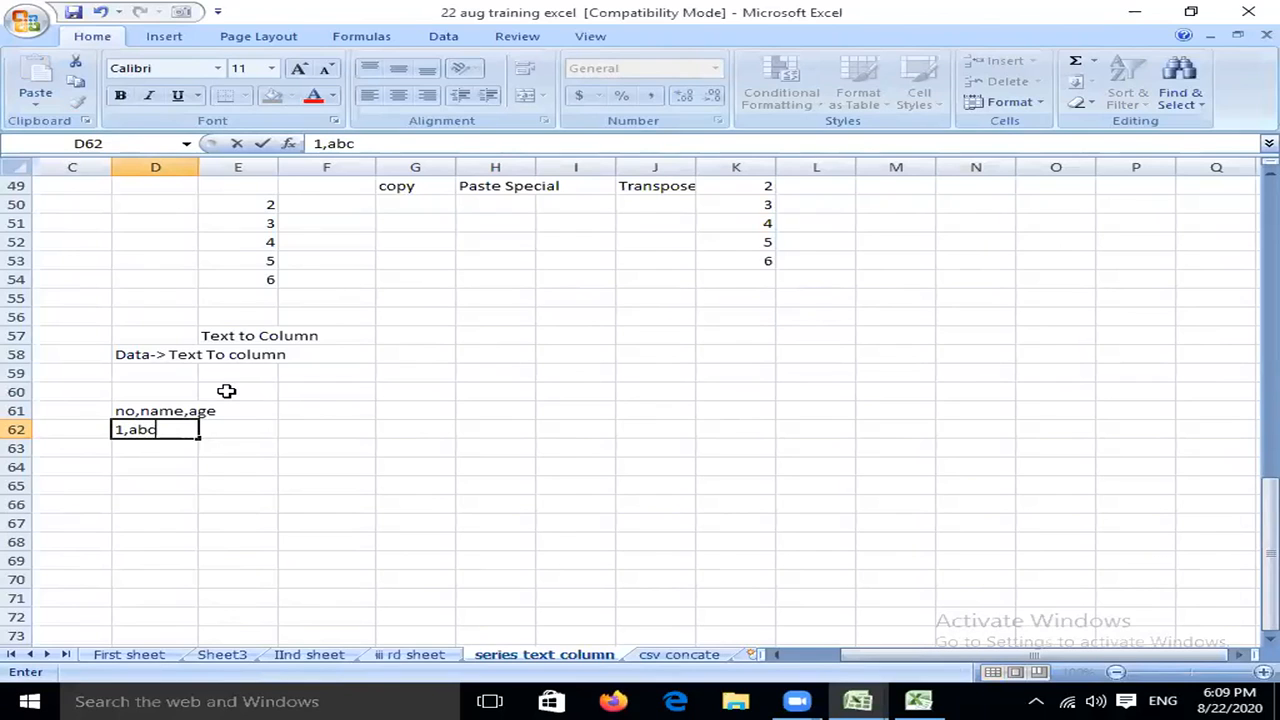
text(,34)
key(Return)
Enter the second comma-separated record "2,edt,45" in cell D63.
text(2,)
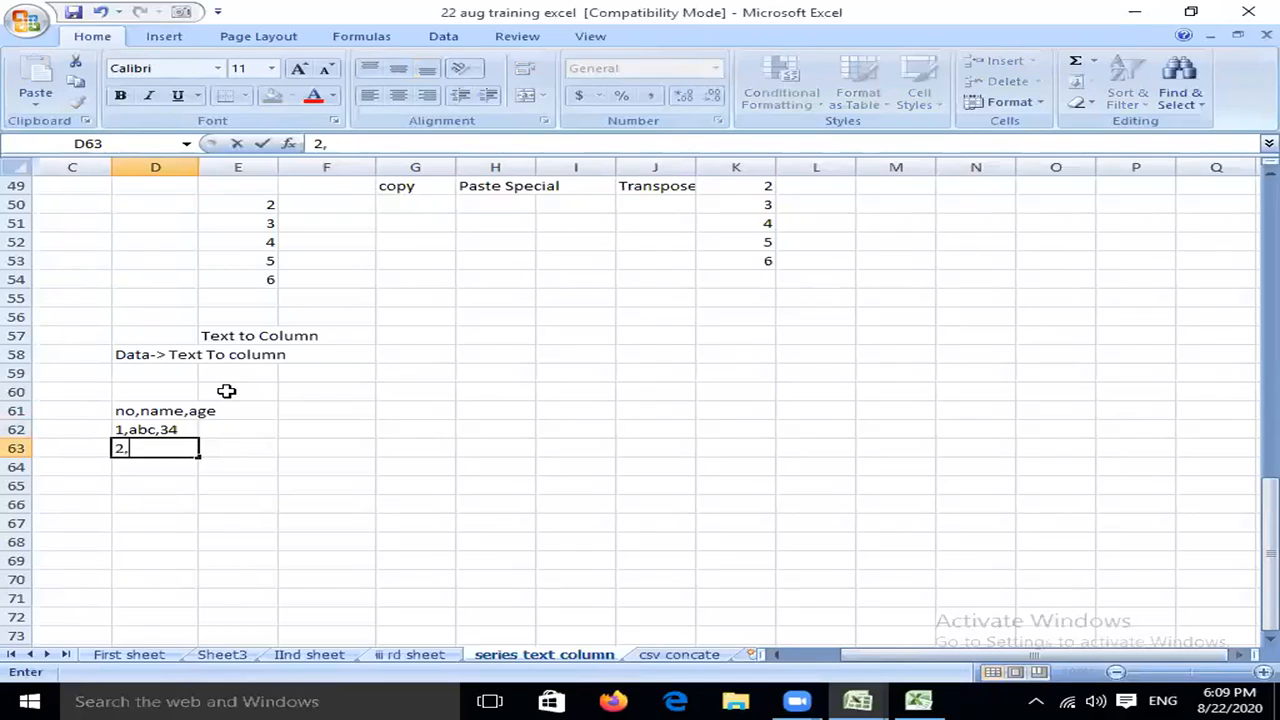
text(edt,45)
key(Return)
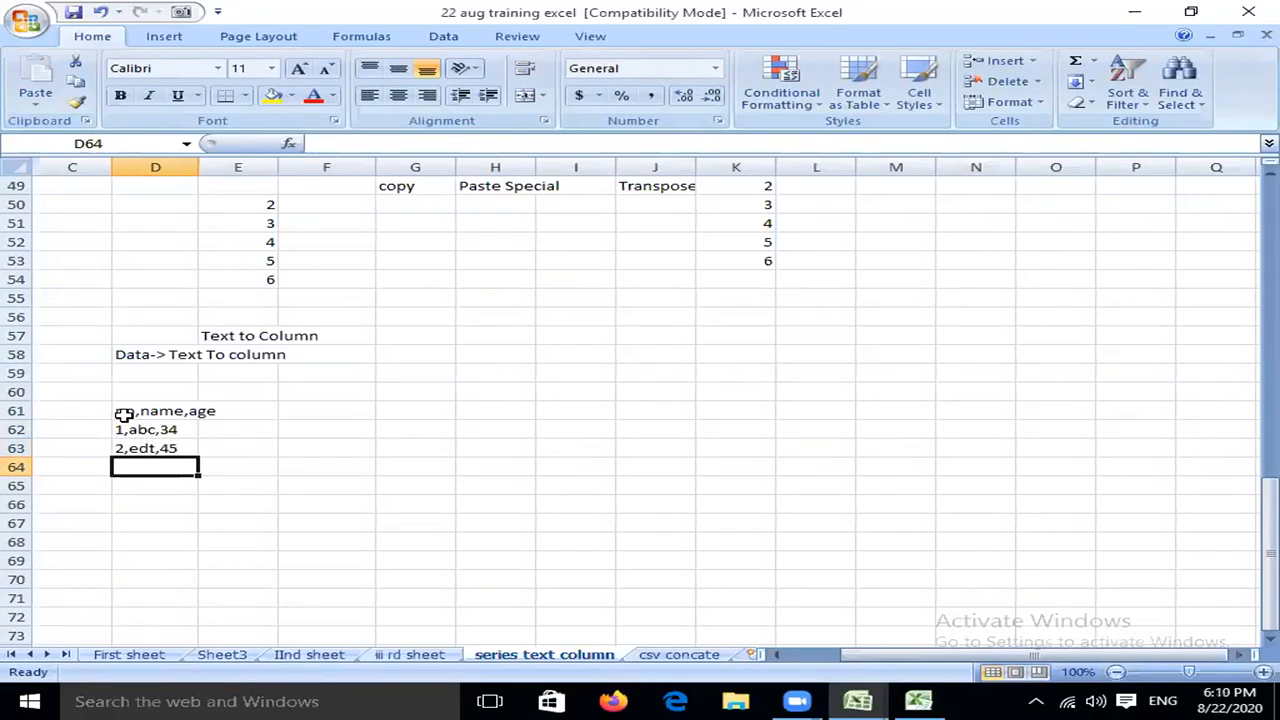
Add the instruction label "select" in cell G62 beside the comma-separated data.
drag(123, 415, 147, 450)
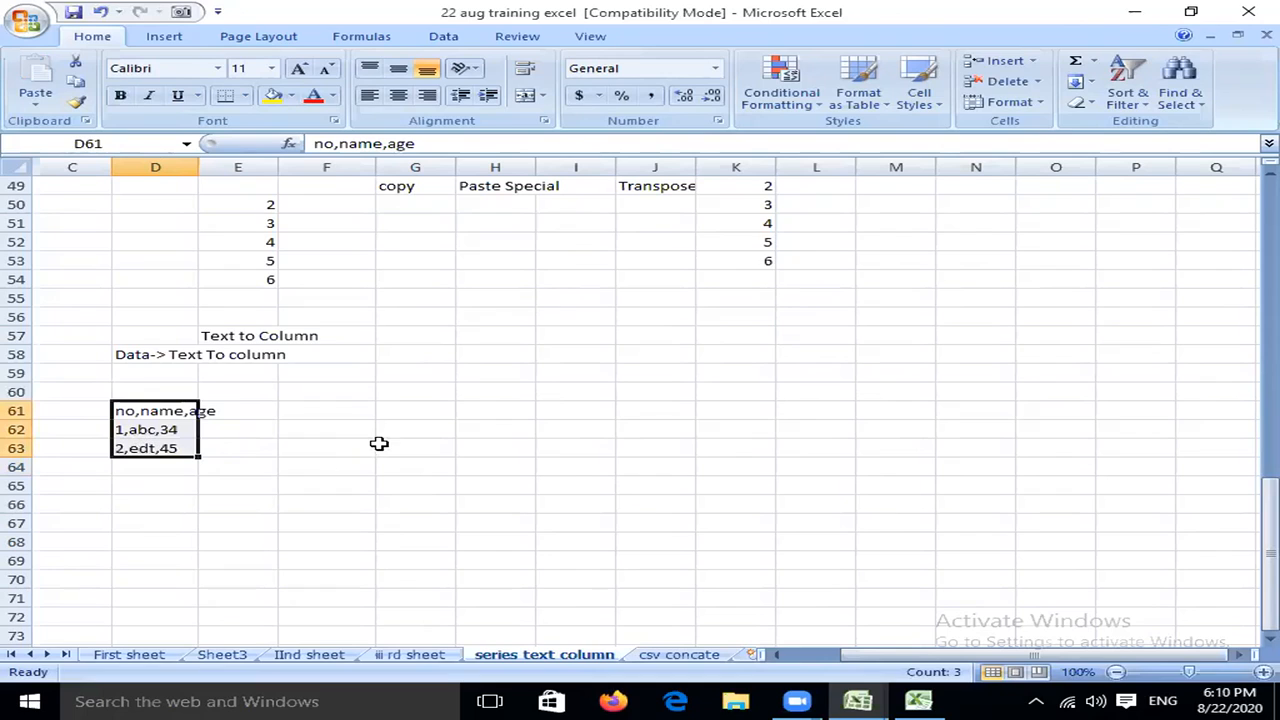
click(425, 426)
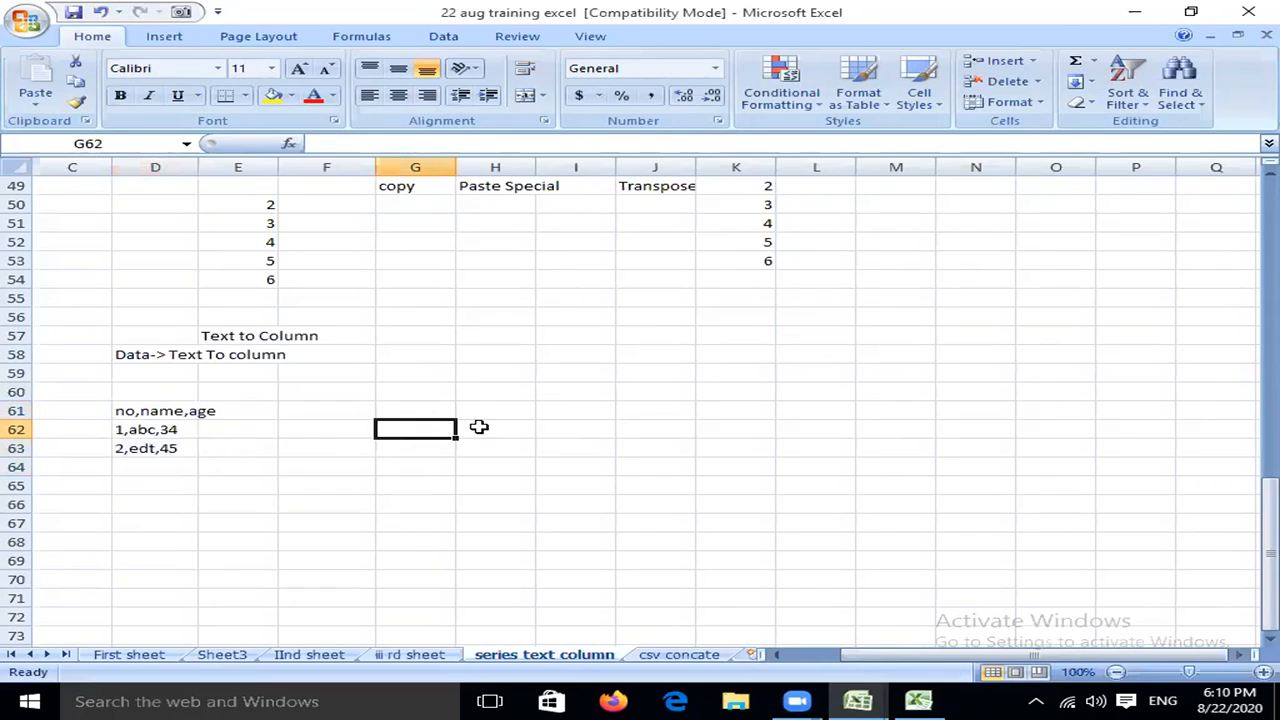
text(sele)
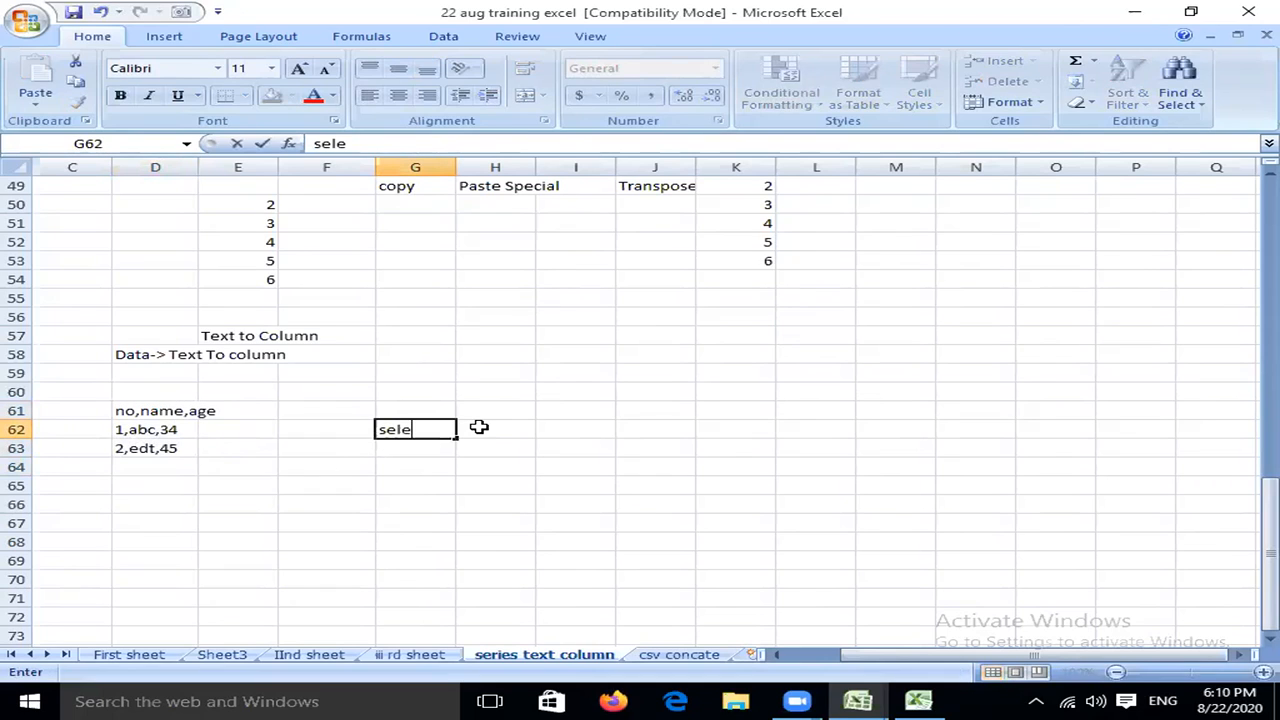
text(ct)
key(Return)
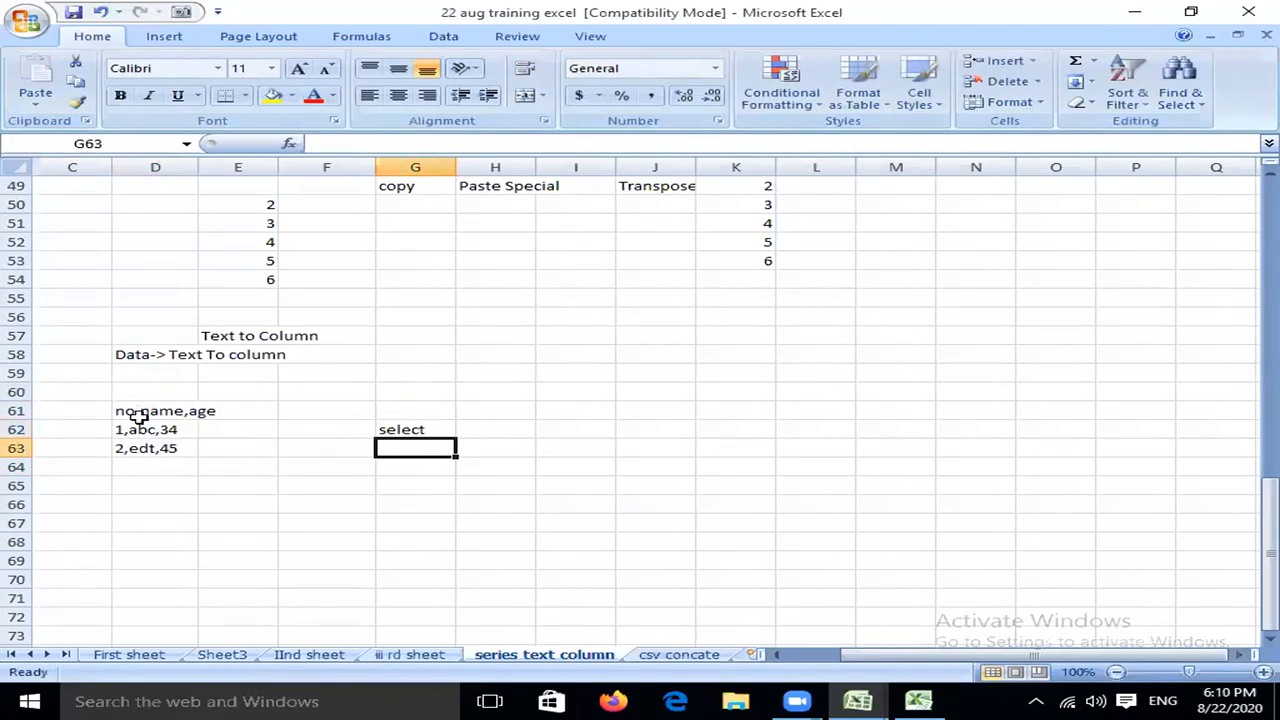
Split cells D61:D63 with Text to Columns as delimited data, using the comma delimiter, General format and destination $D$61.
drag(130, 416, 137, 449)
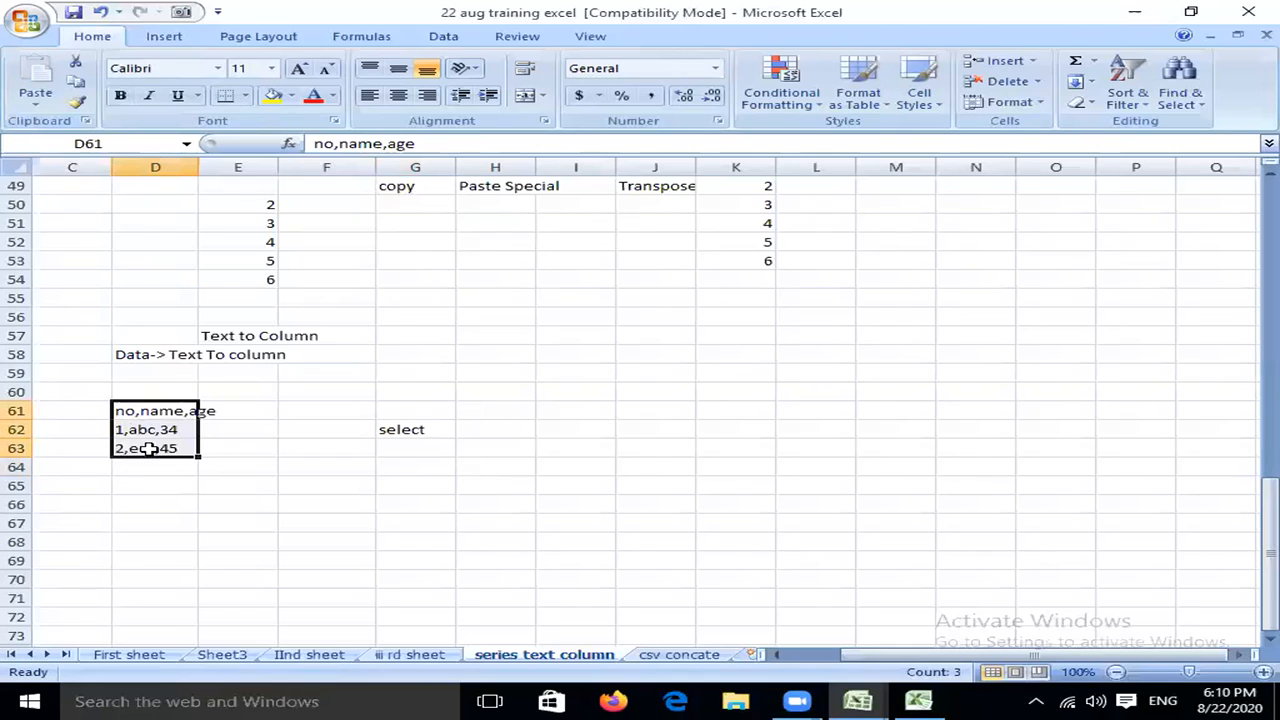
click(444, 36)
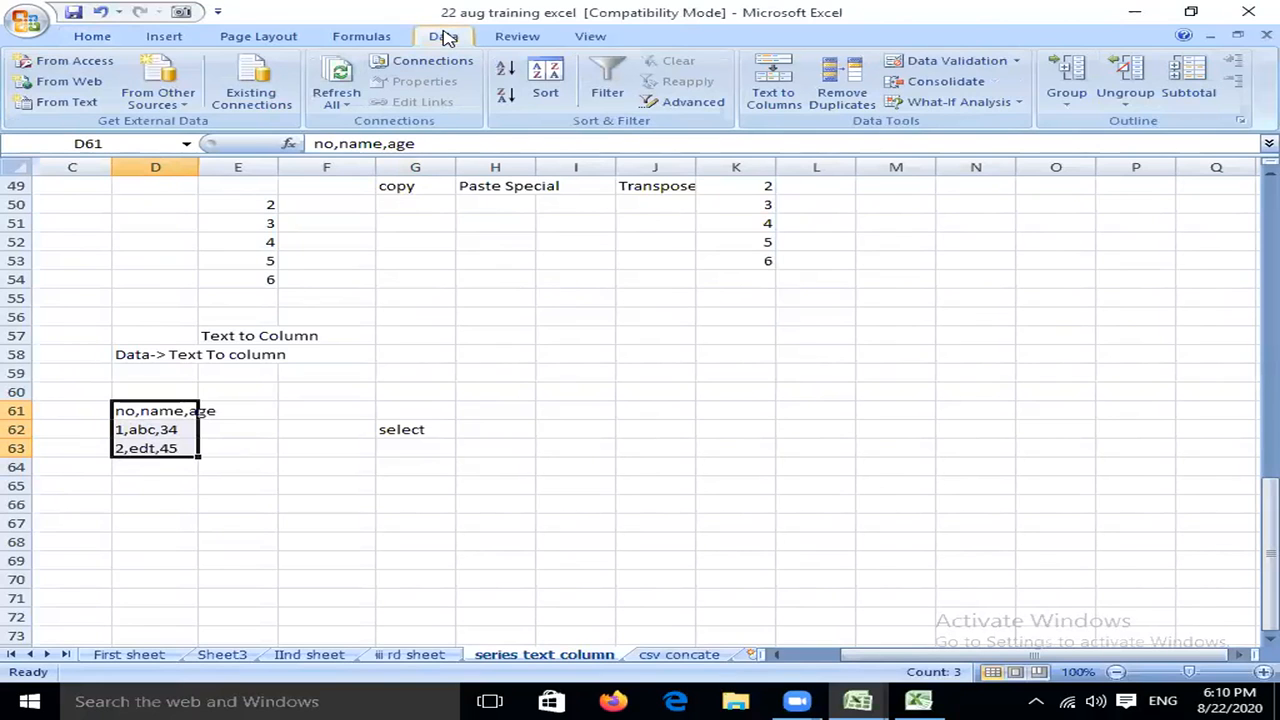
click(770, 100)
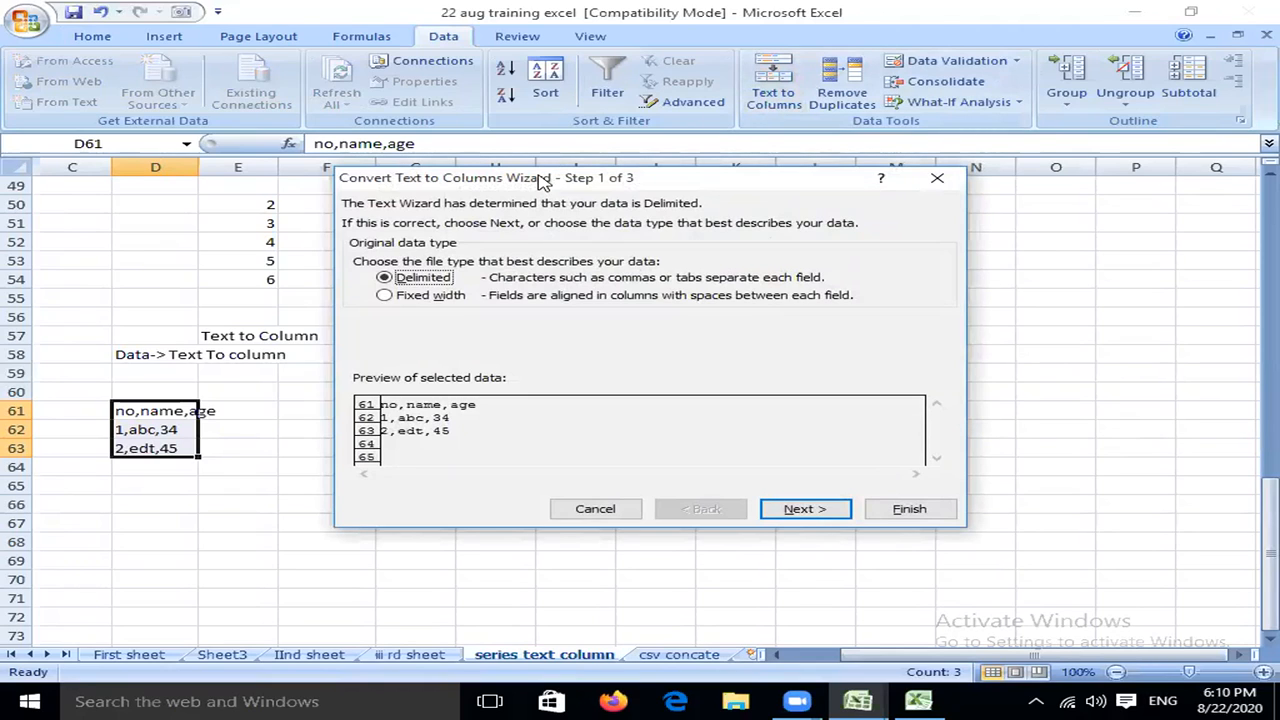
drag(537, 186, 471, 176)
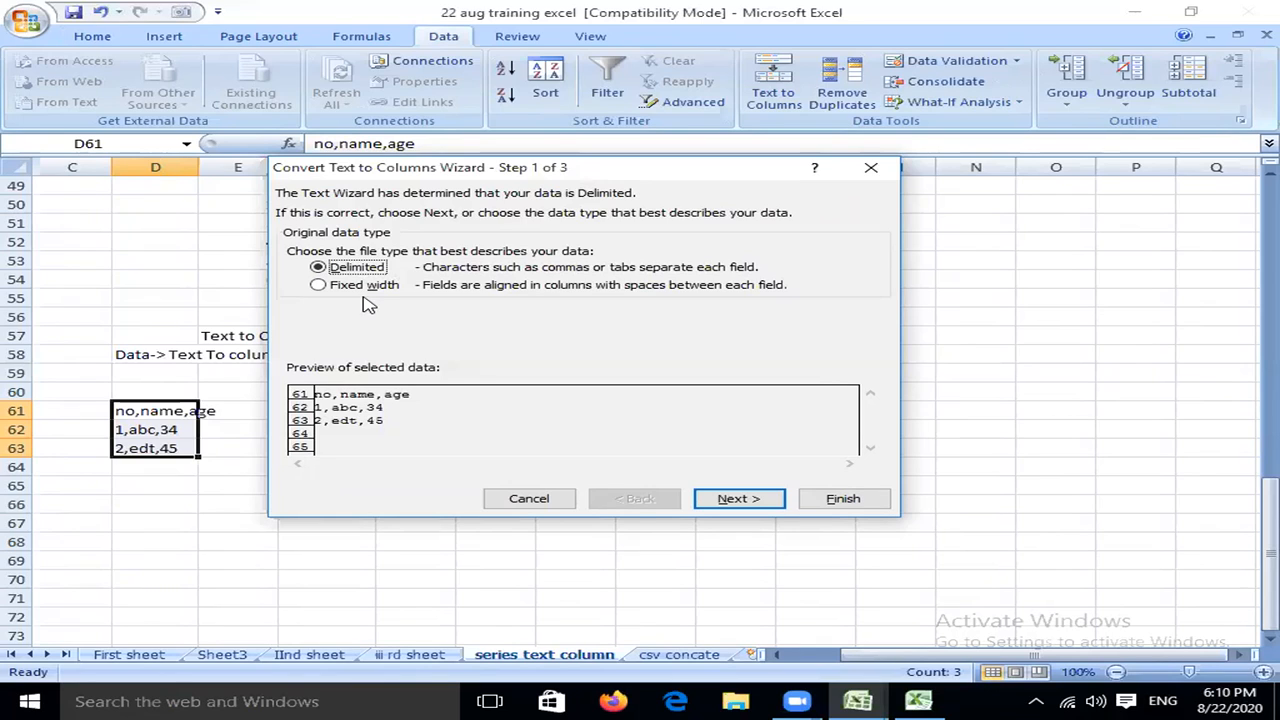
click(740, 505)
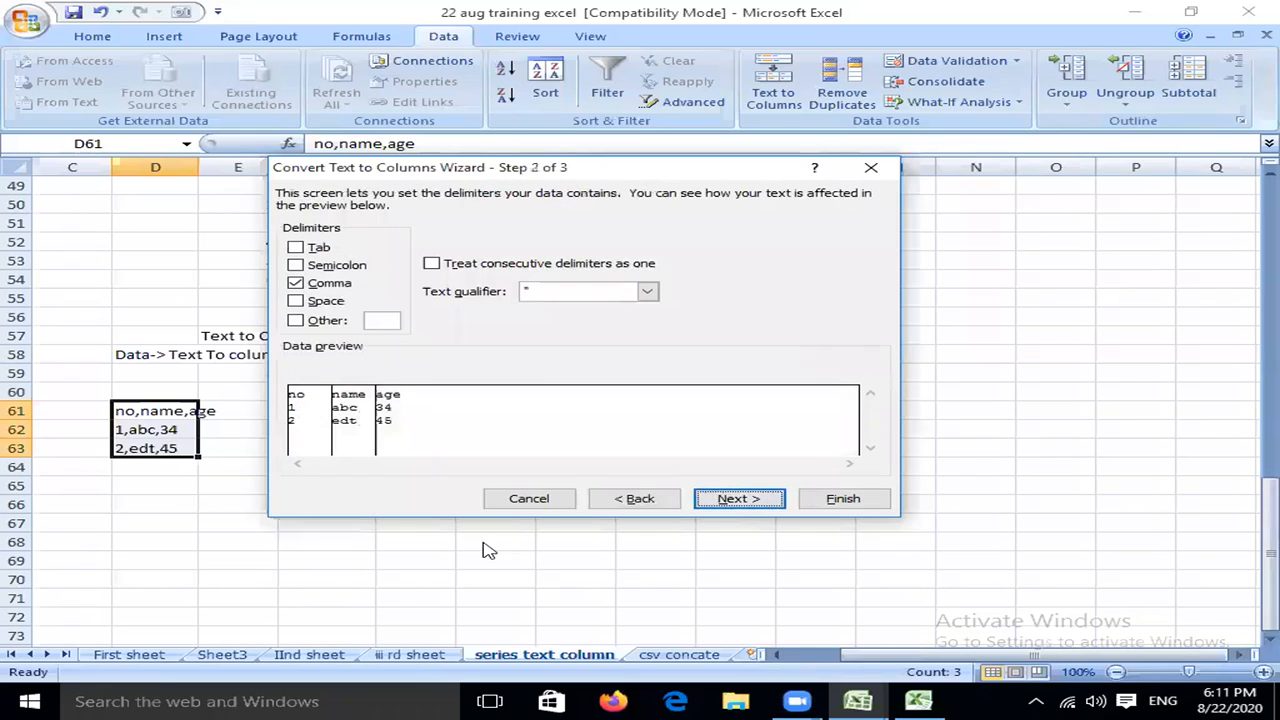
click(296, 286)
click(296, 286)
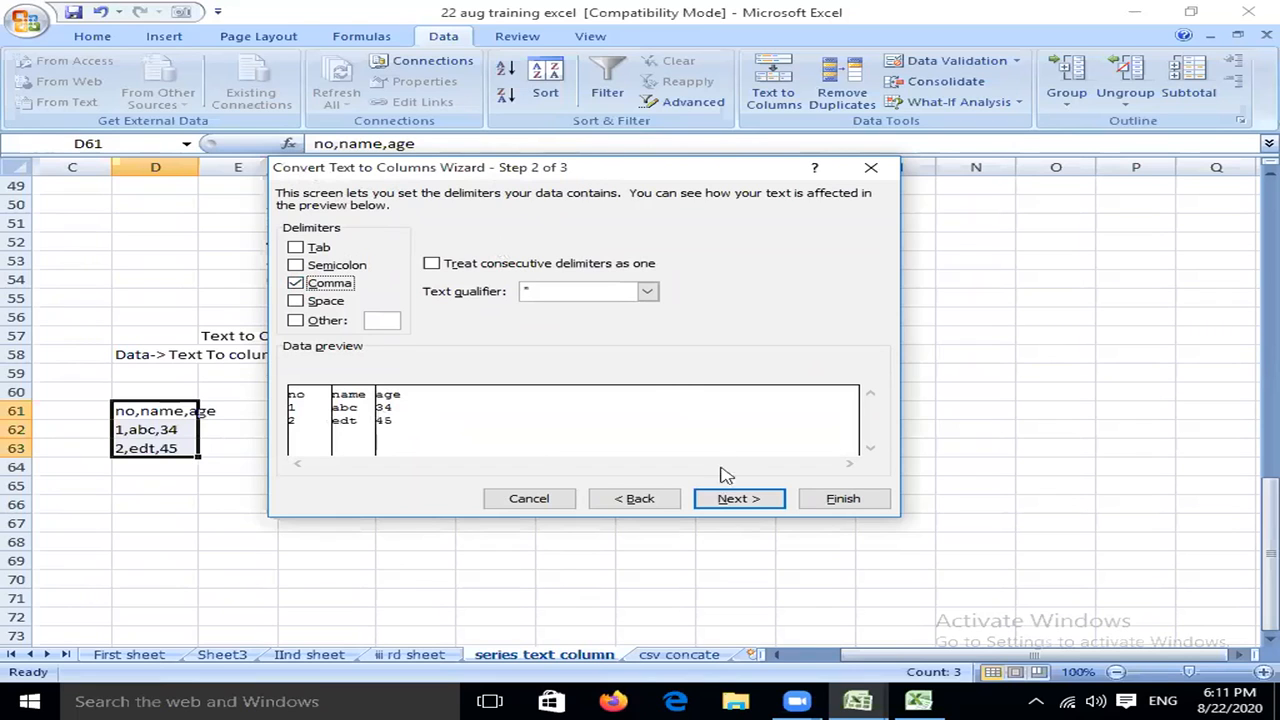
click(733, 499)
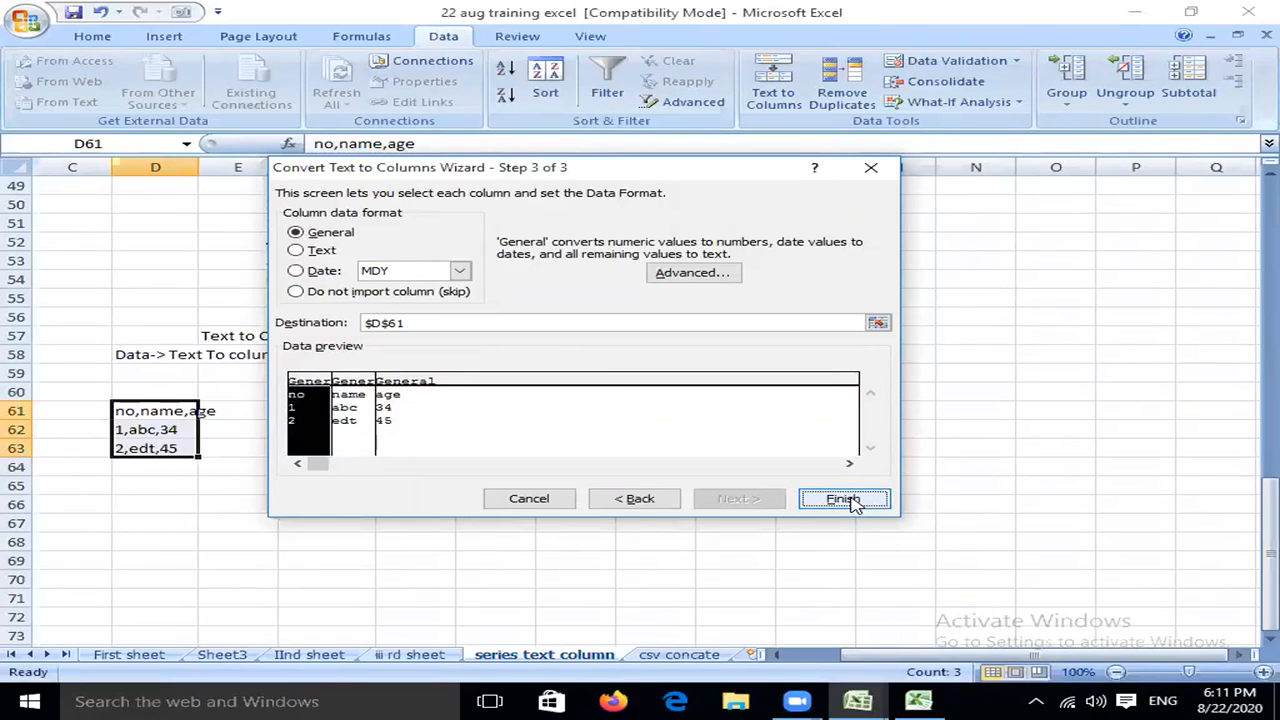
click(618, 500)
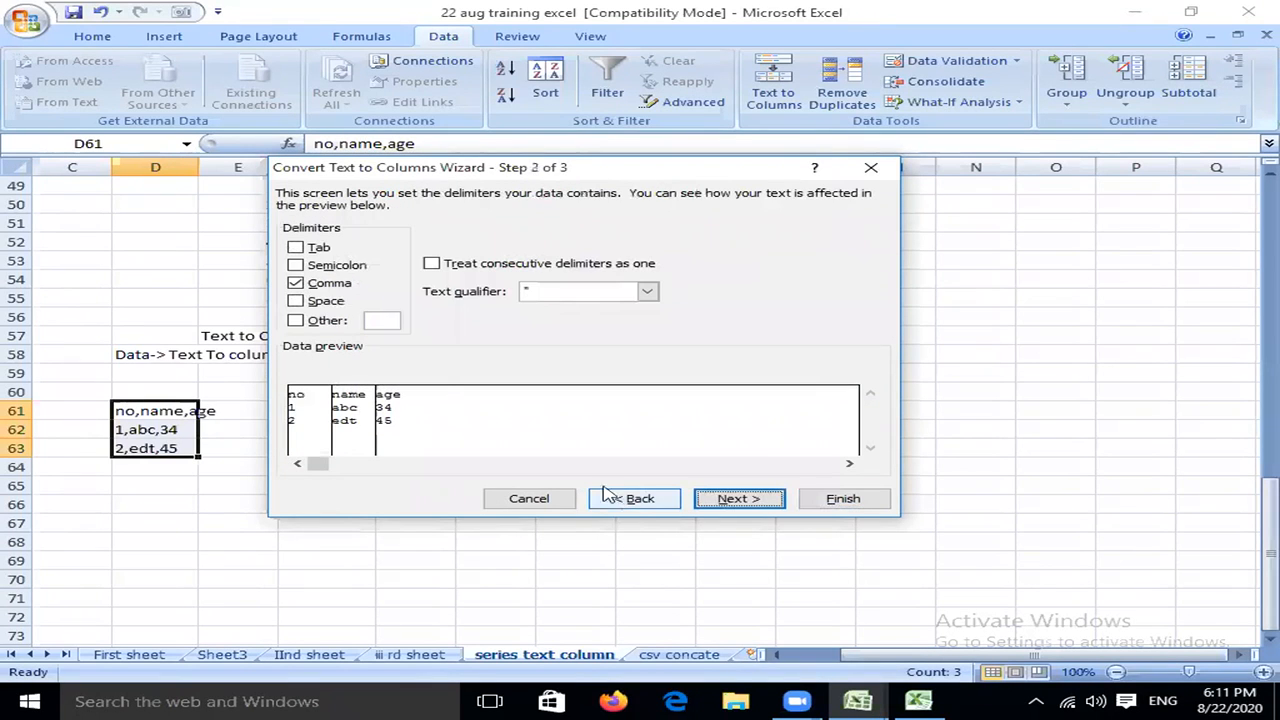
click(748, 499)
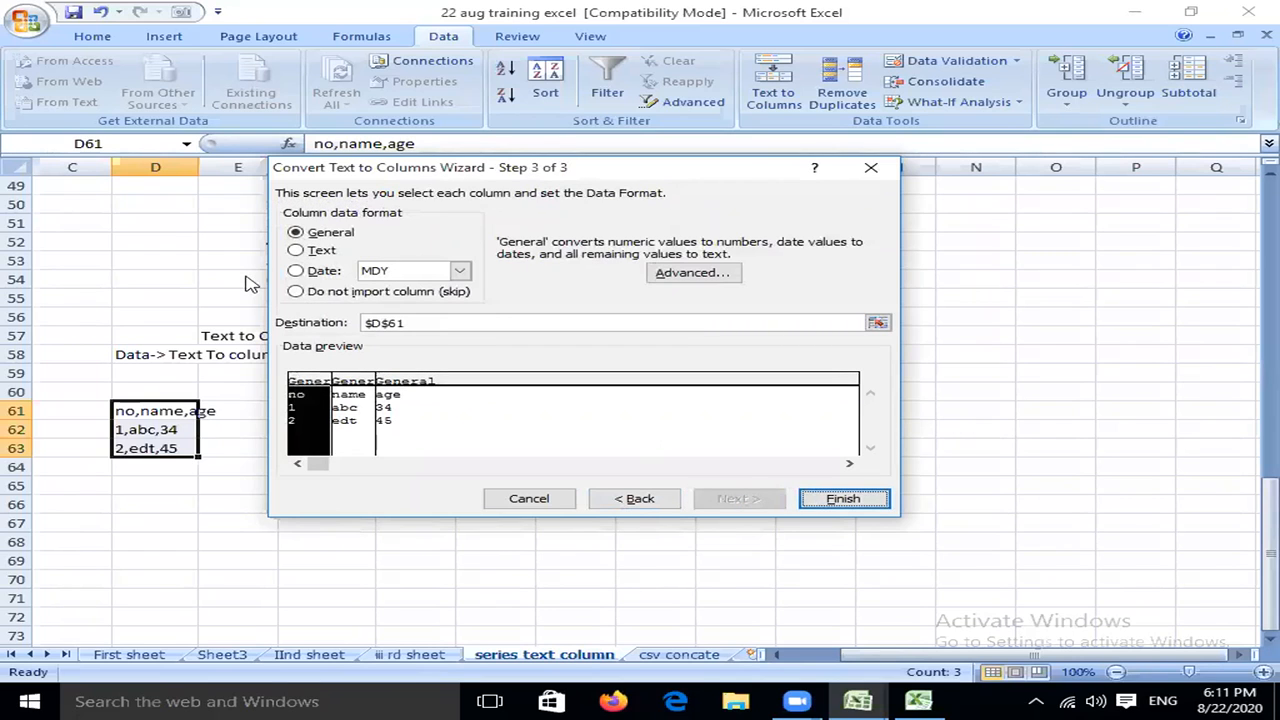
click(843, 499)
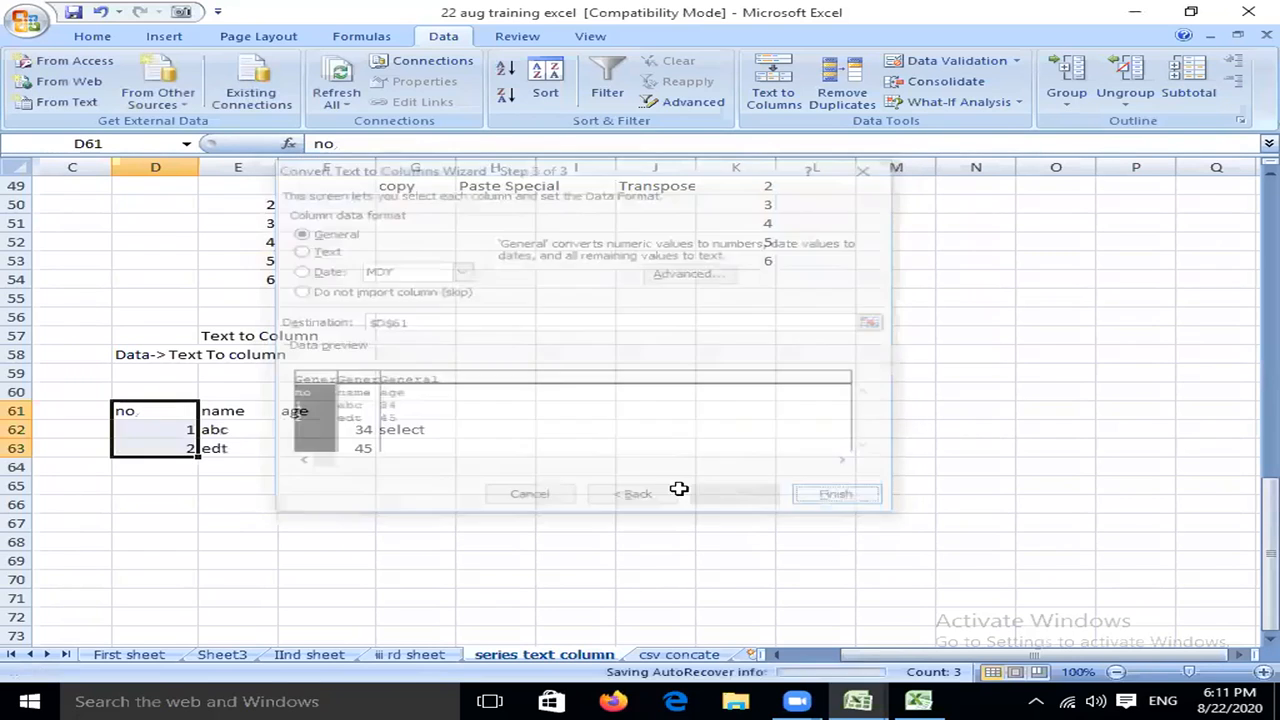
Apply all borders to the split table in cells D61:F63.
drag(186, 409, 313, 455)
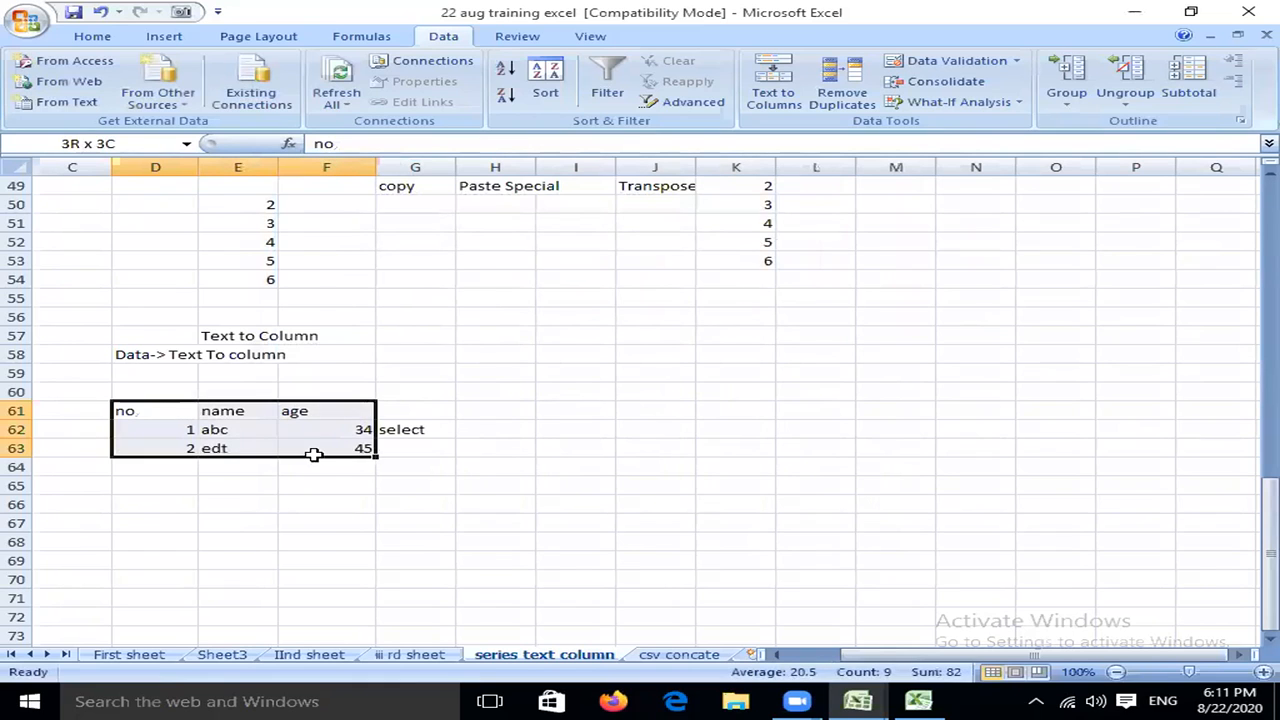
click(91, 38)
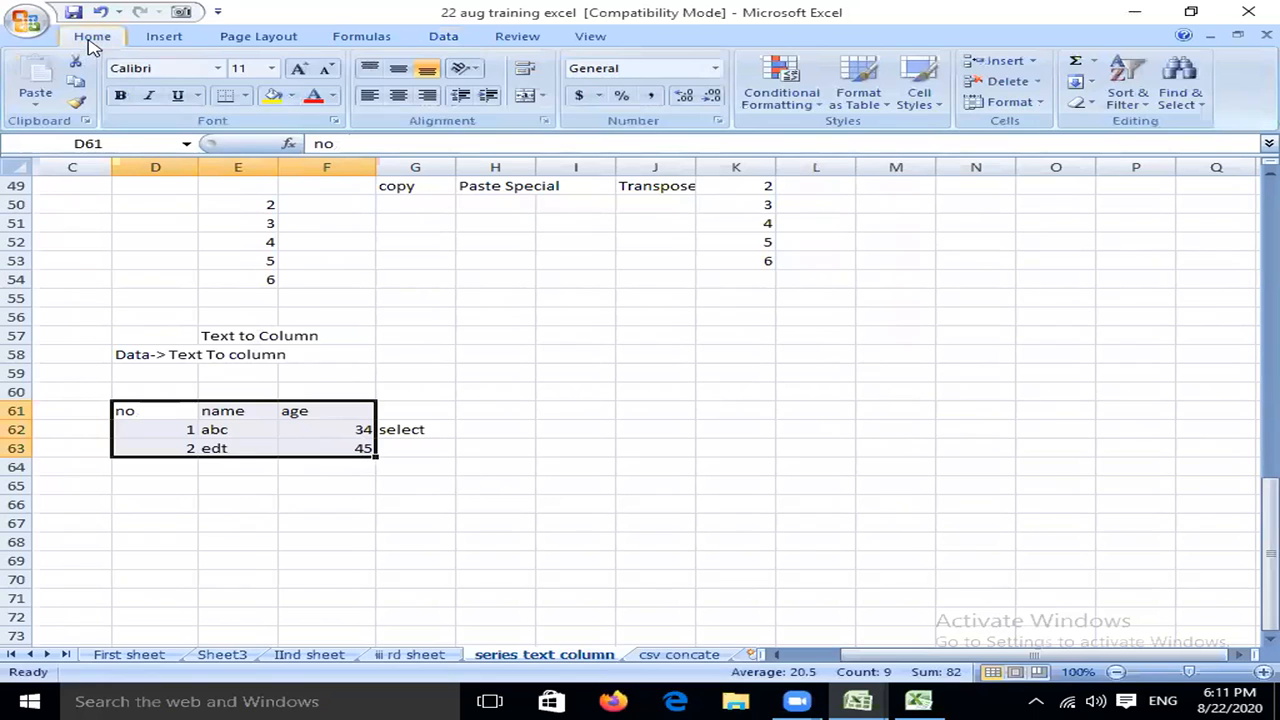
click(246, 95)
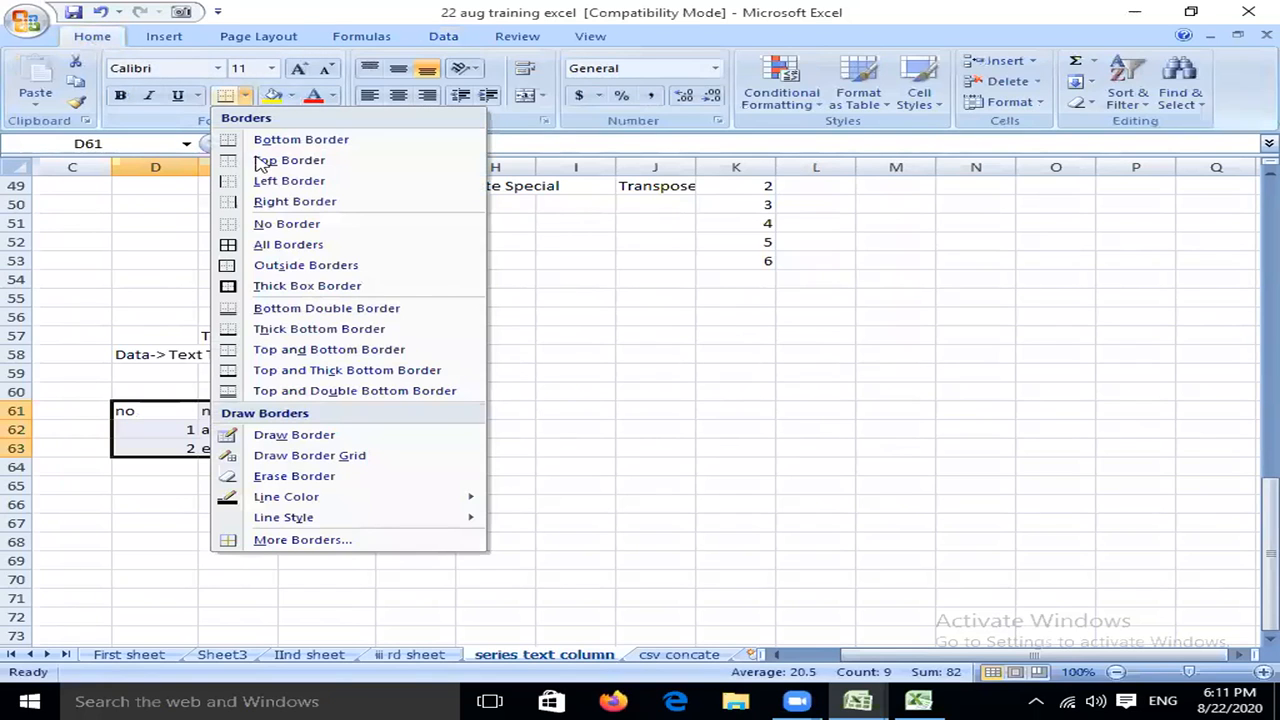
click(275, 245)
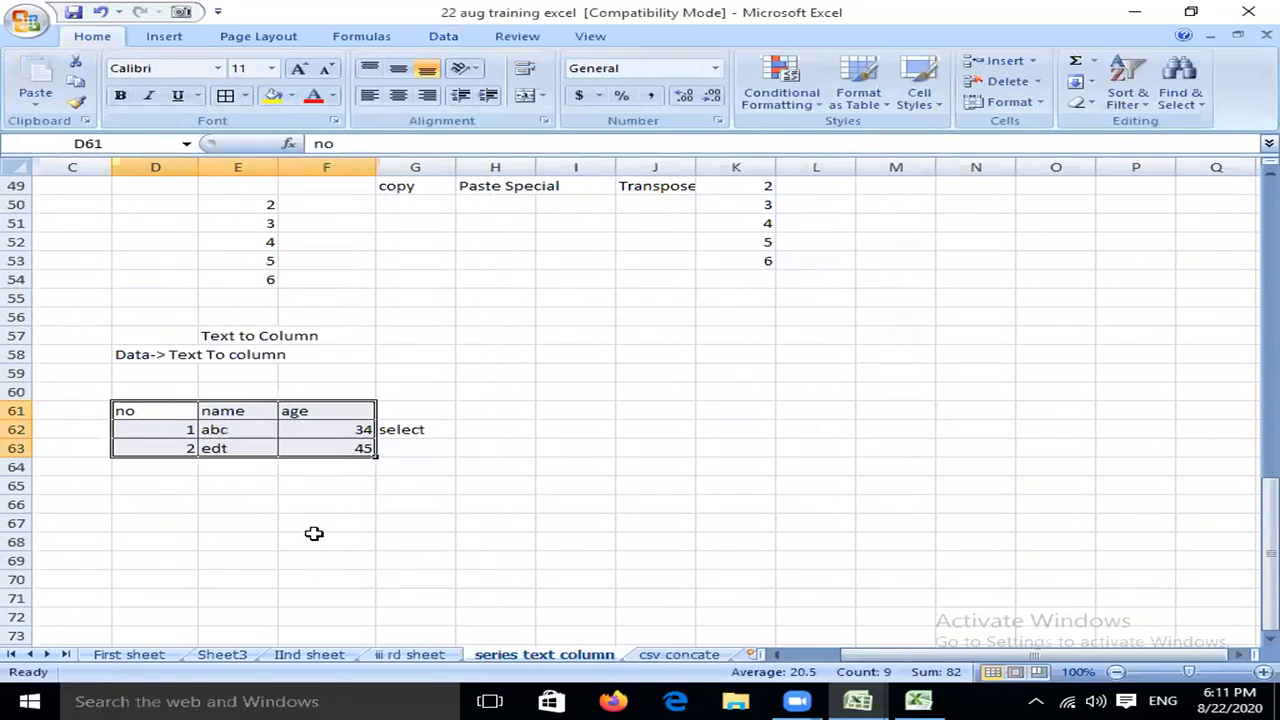
Center the table's text horizontally and vertically in cells D61:F63 and make it bold.
click(398, 95)
click(397, 68)
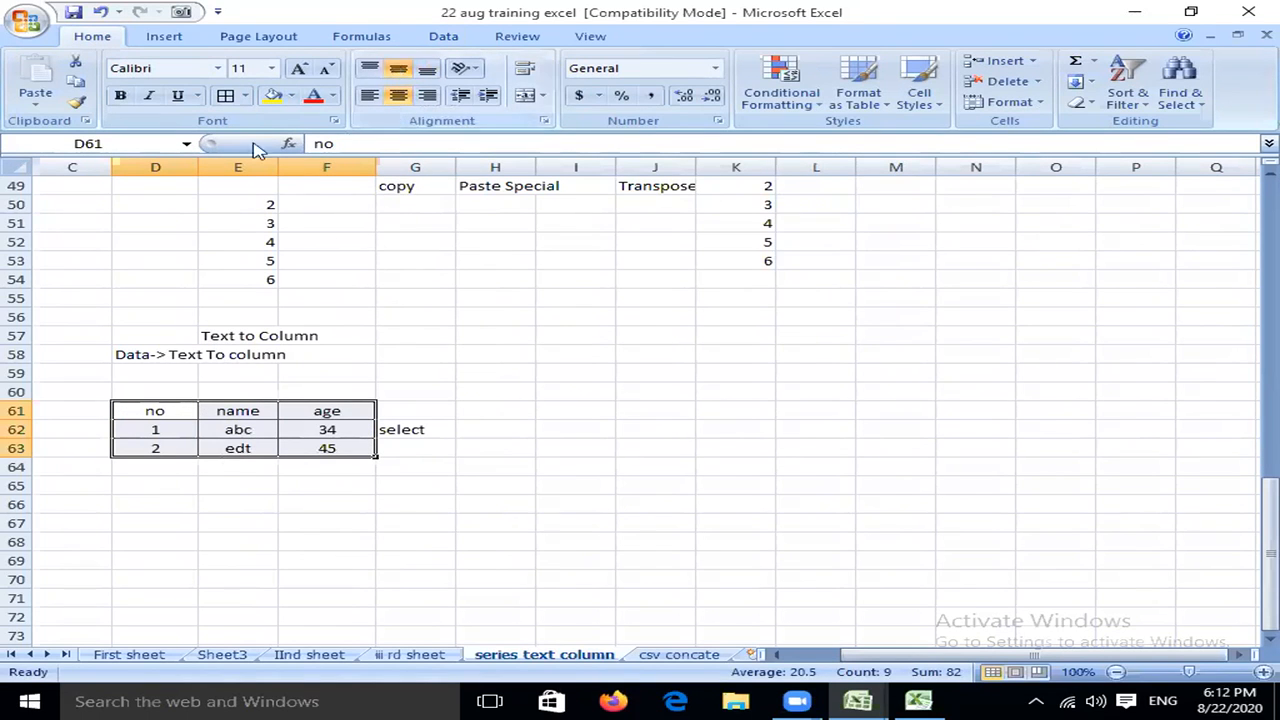
click(120, 95)
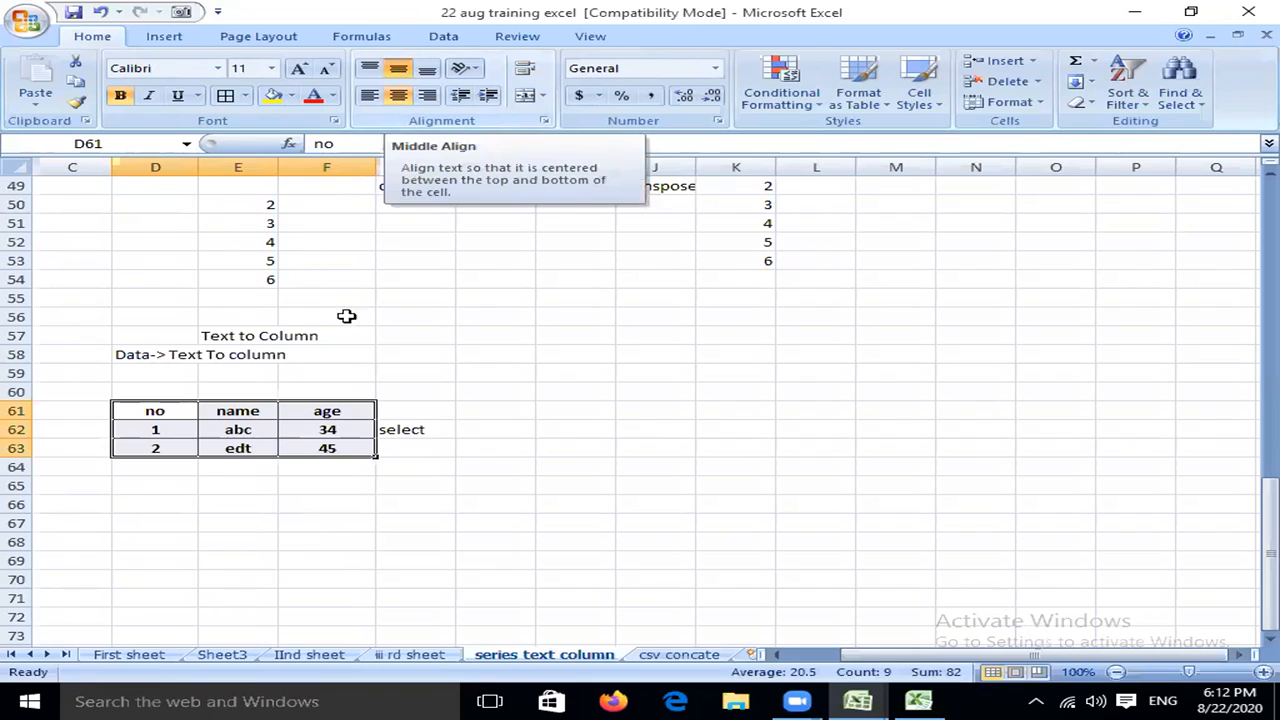
click(156, 486)
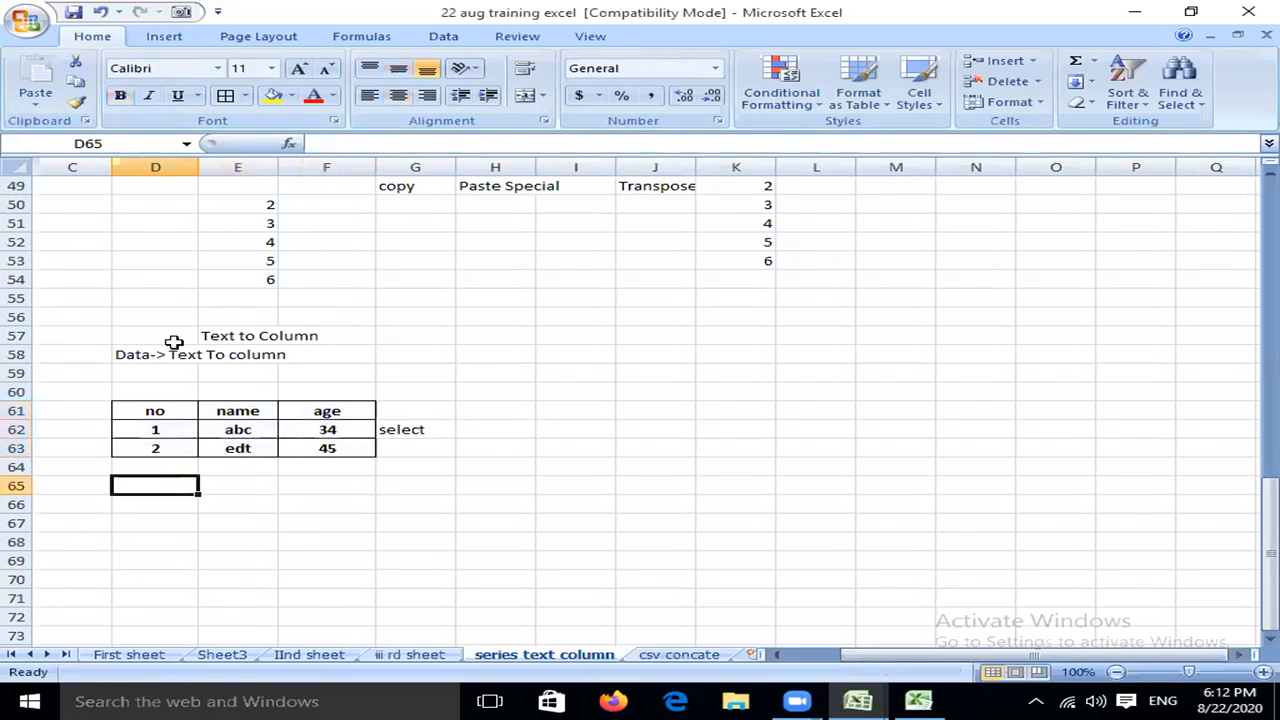
Enter the note "step1 separate,comma,finish" in cell G58, in the same row as the Data-> Text To column note.
click(157, 354)
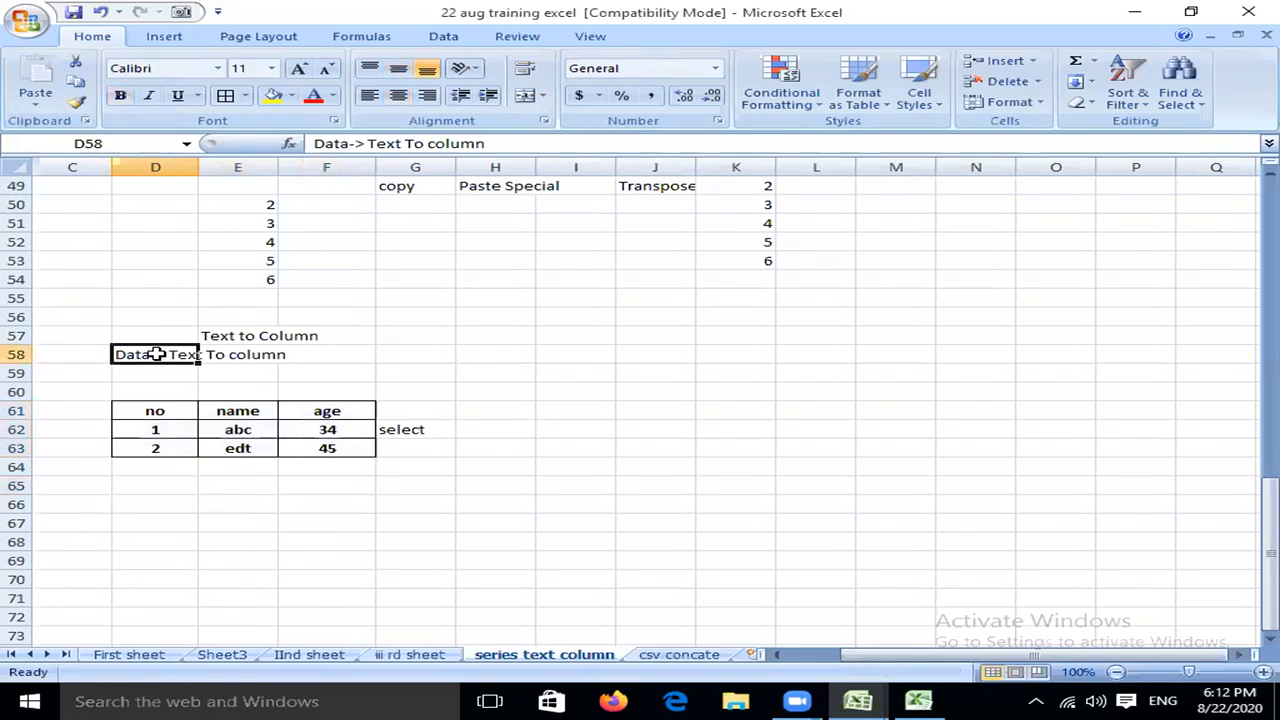
click(452, 355)
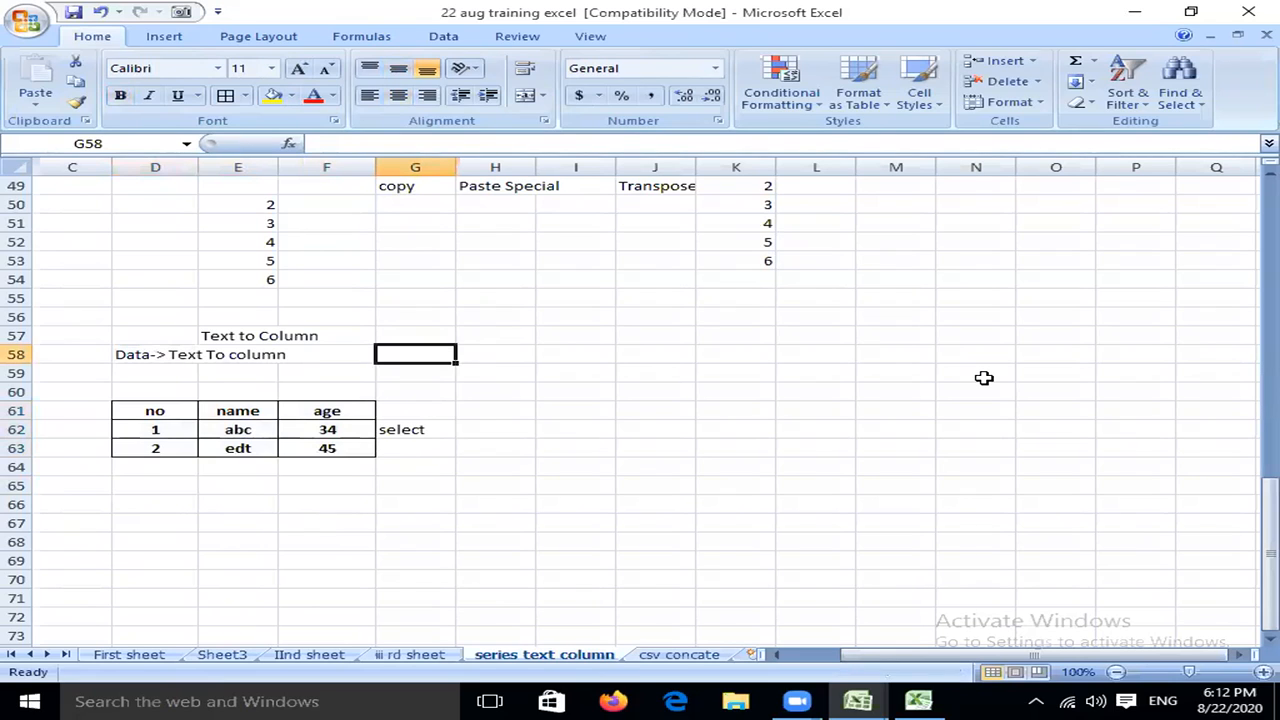
text(step1)
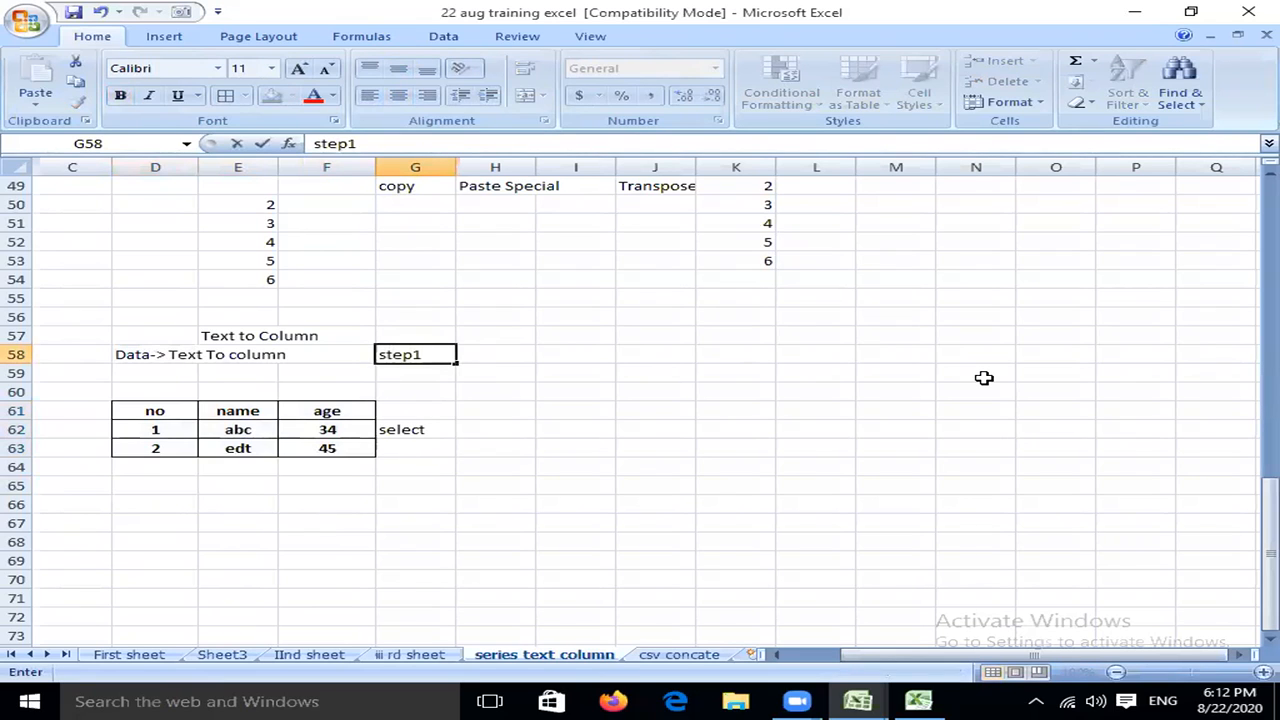
text( seperate)
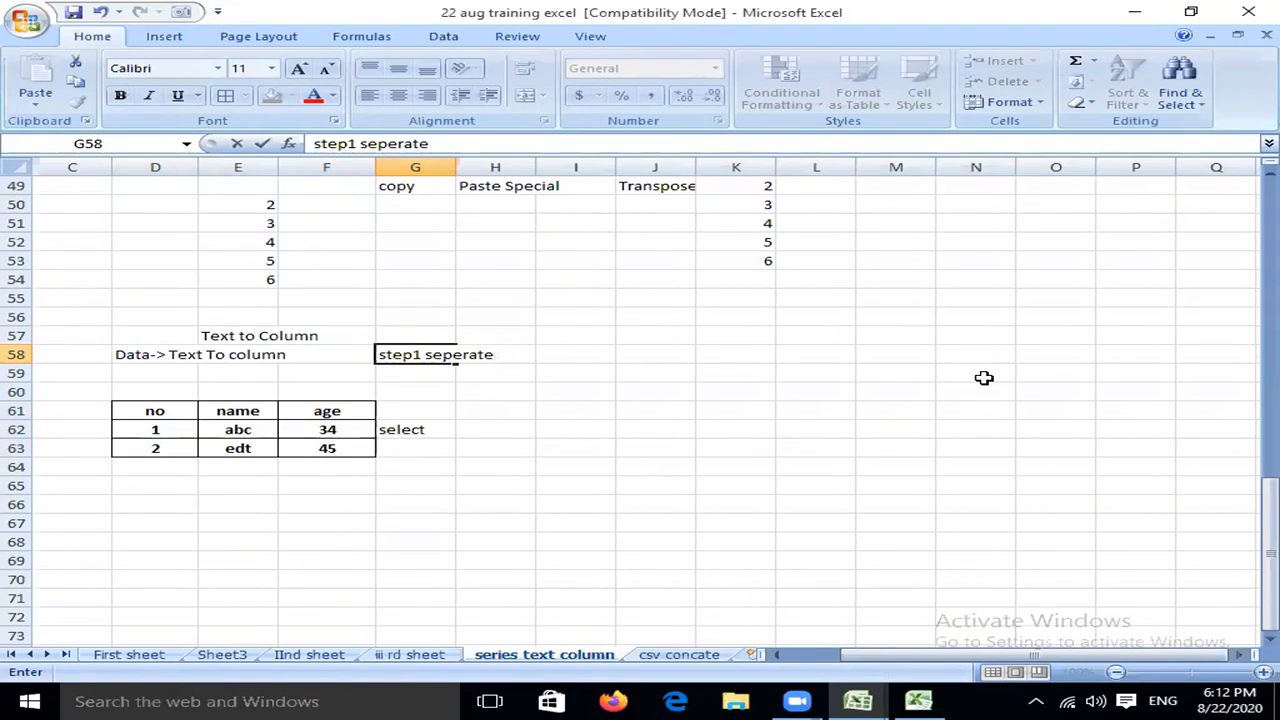
key(BackSpace)
key(BackSpace)
key(BackSpace)
key(BackSpace)
key(BackSpace)
text(arate,comm)
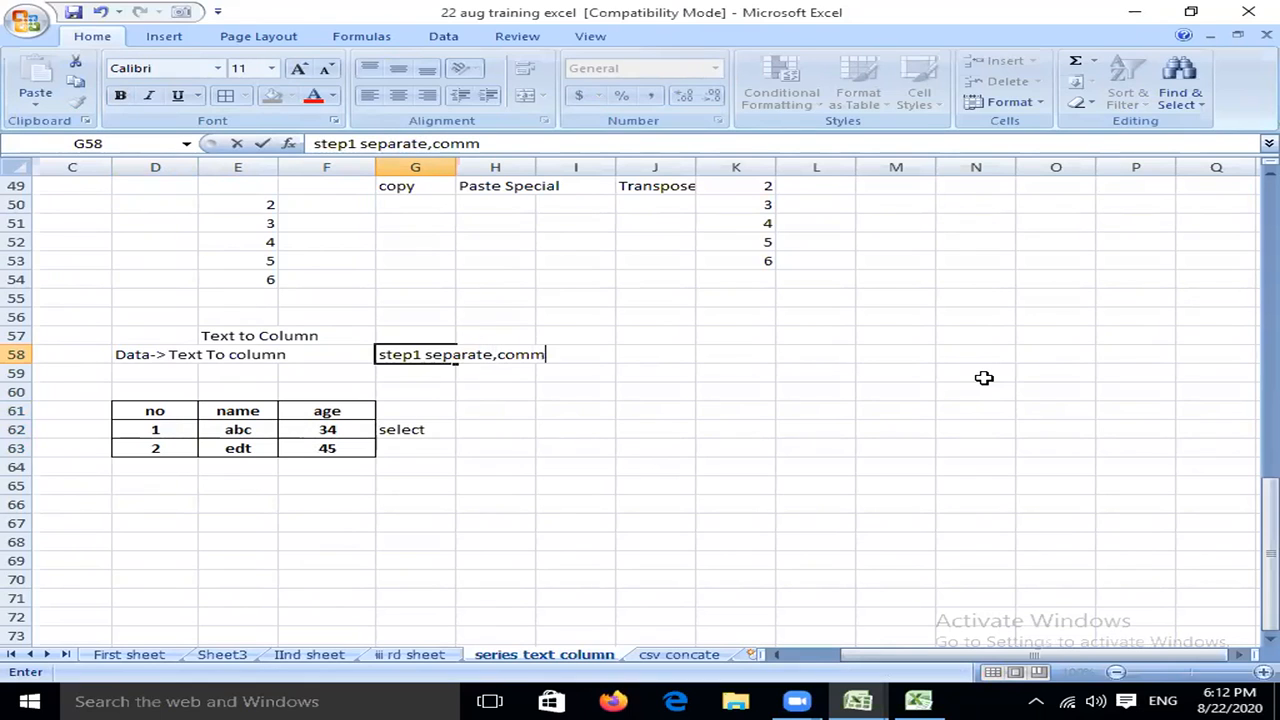
text(a,finish)
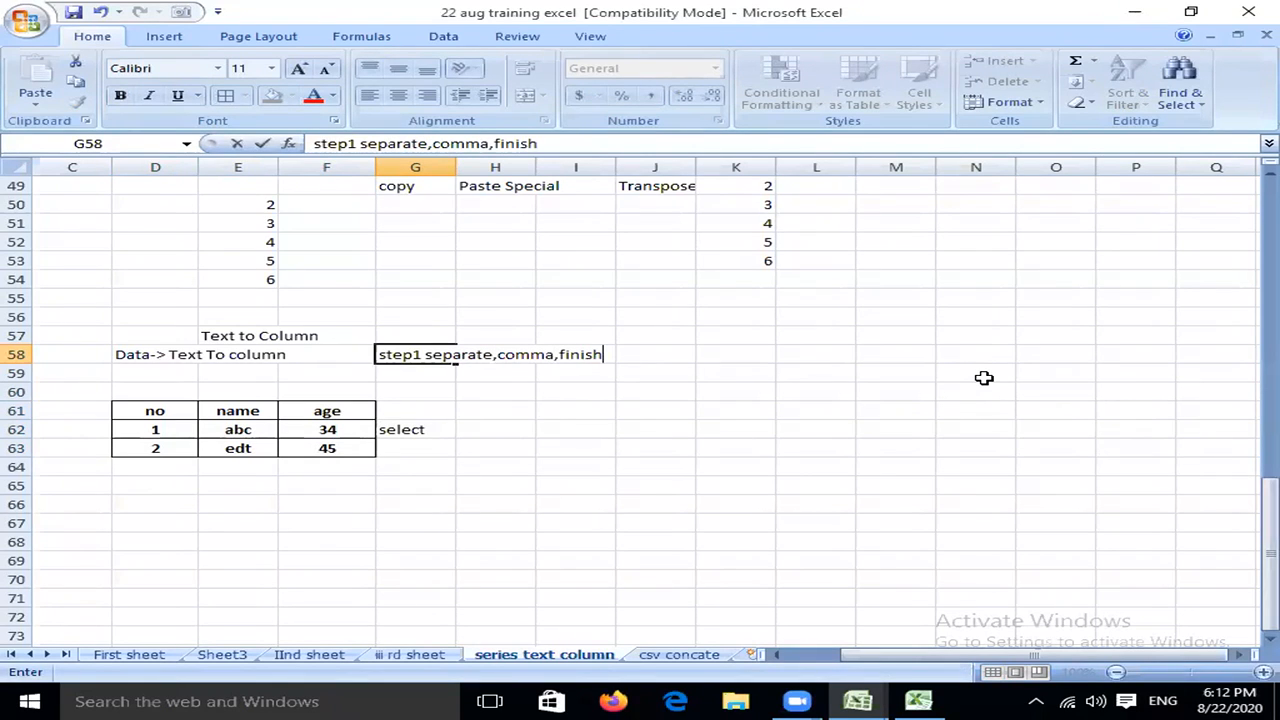
key(Return)
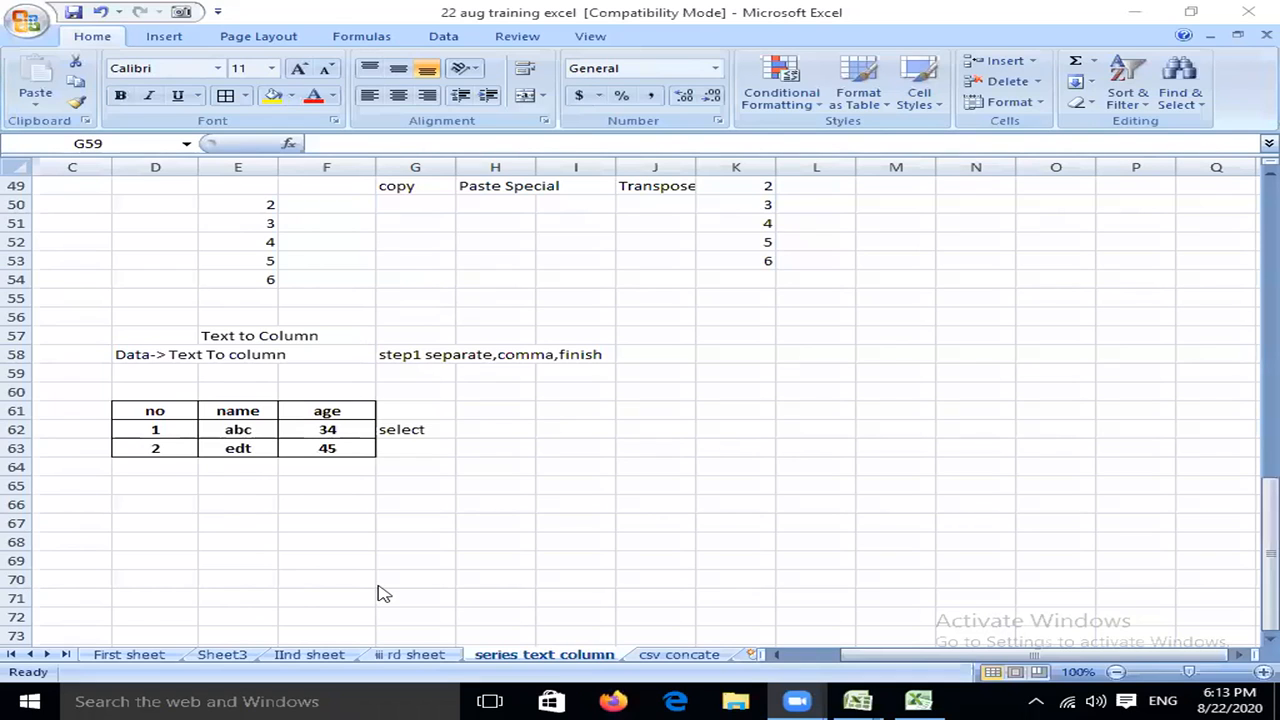
scroll(642, 514, down, 5)
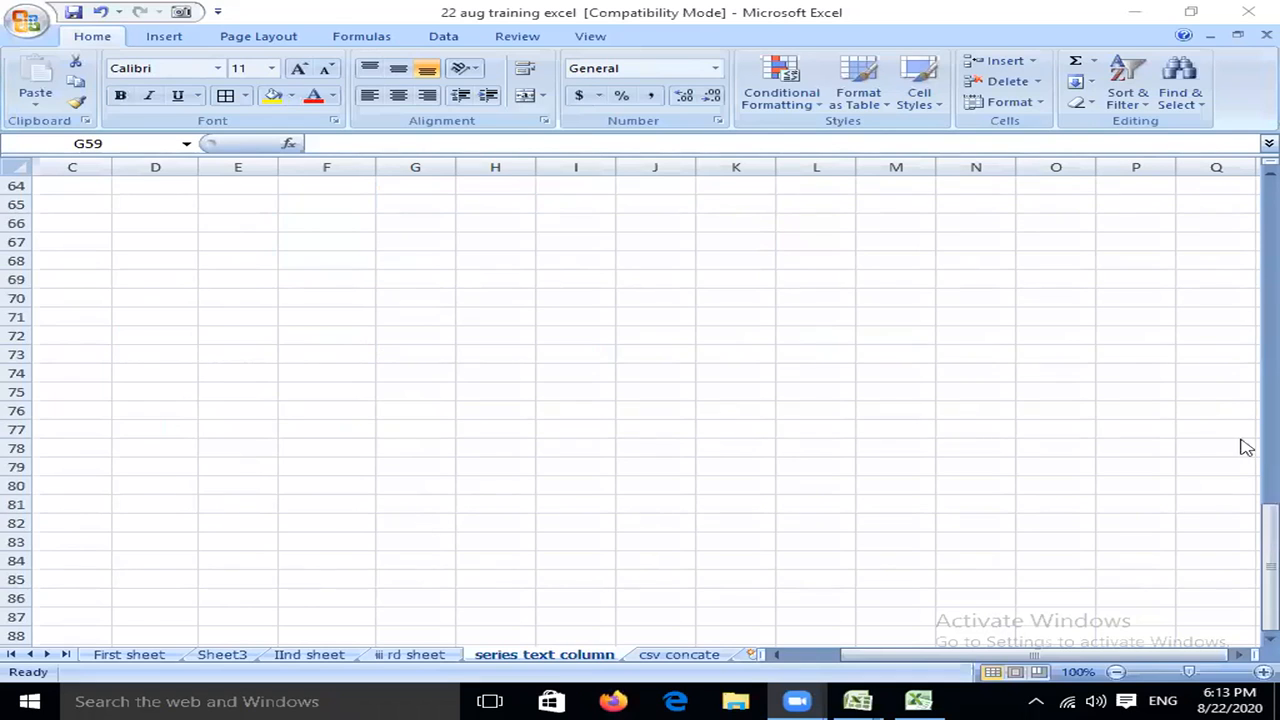
scroll(1240, 430, up, 7)
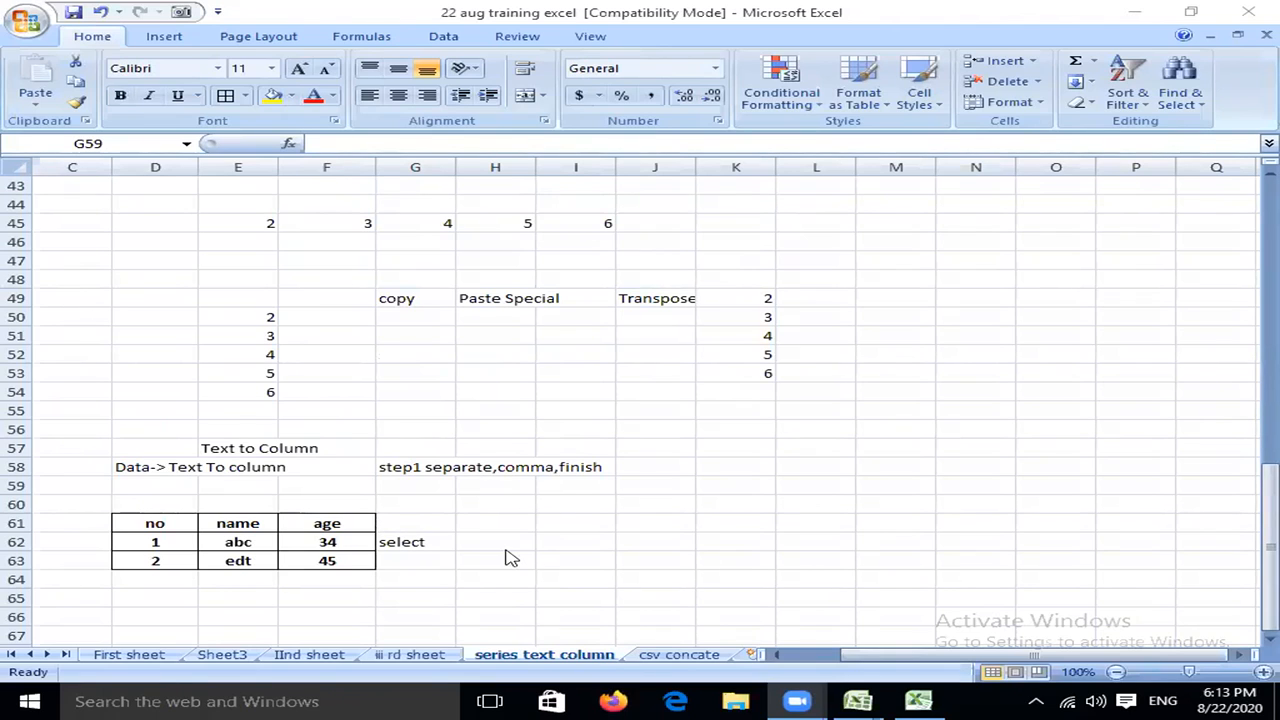
Review the Text to Column, transpose and fill series examples and the CTRL Shortcuts table on the series text column sheet.
scroll(705, 546, down, 6)
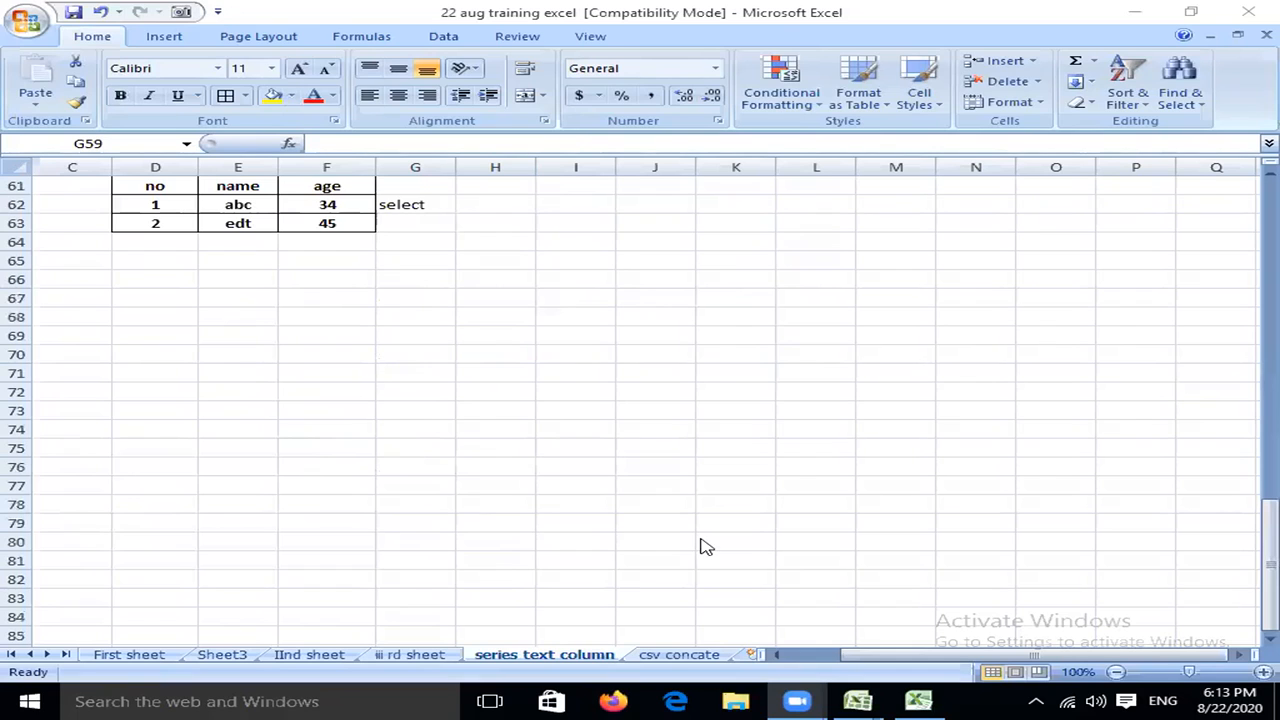
scroll(1097, 403, up, 8)
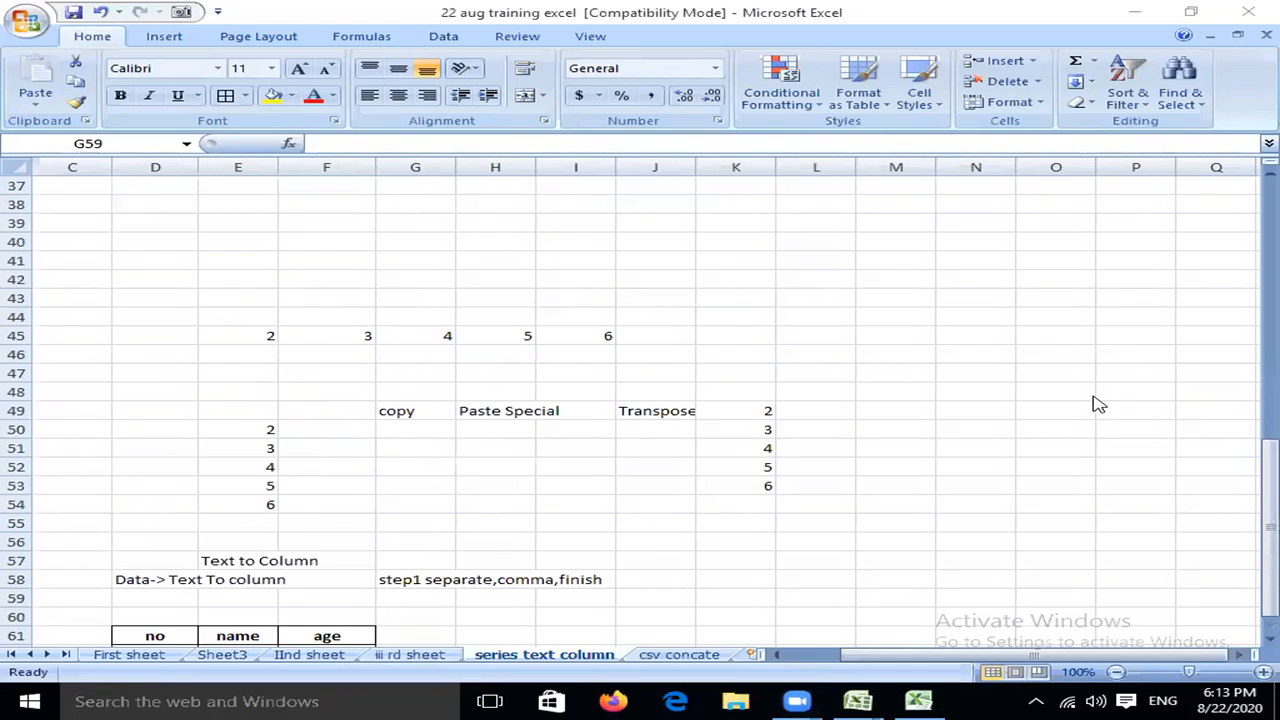
scroll(1097, 403, up, 6)
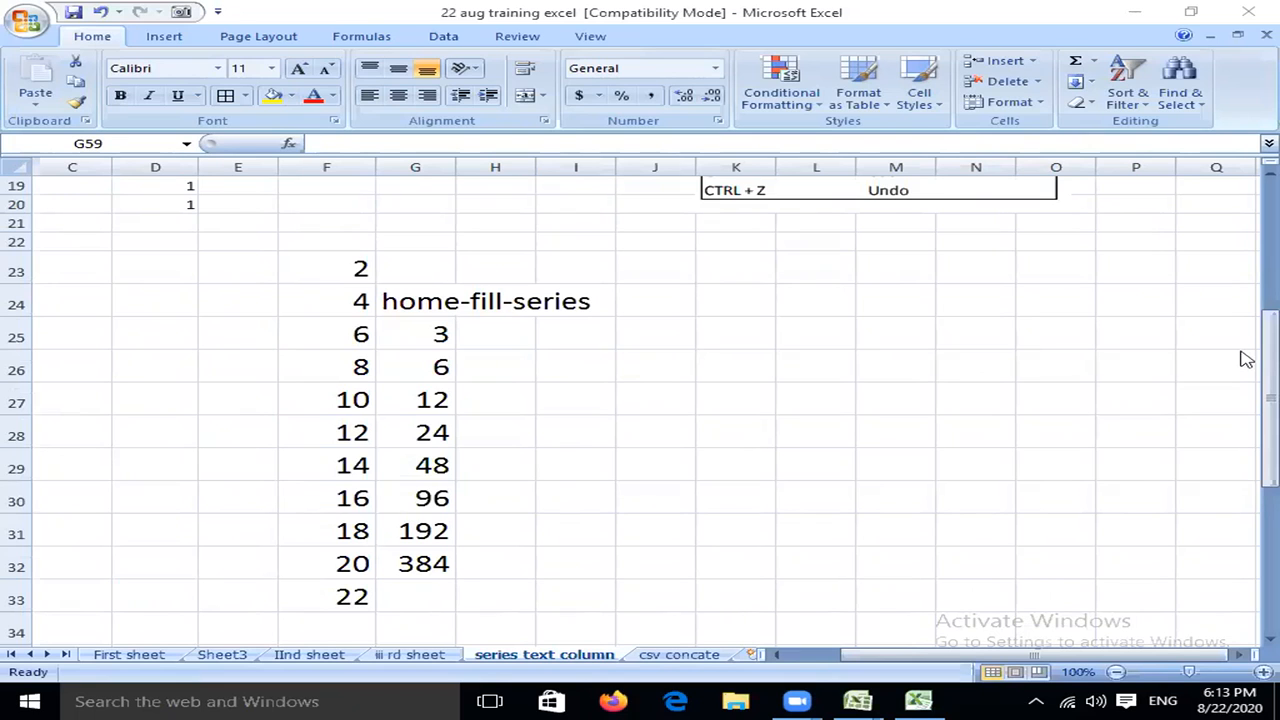
scroll(1136, 331, down, 10)
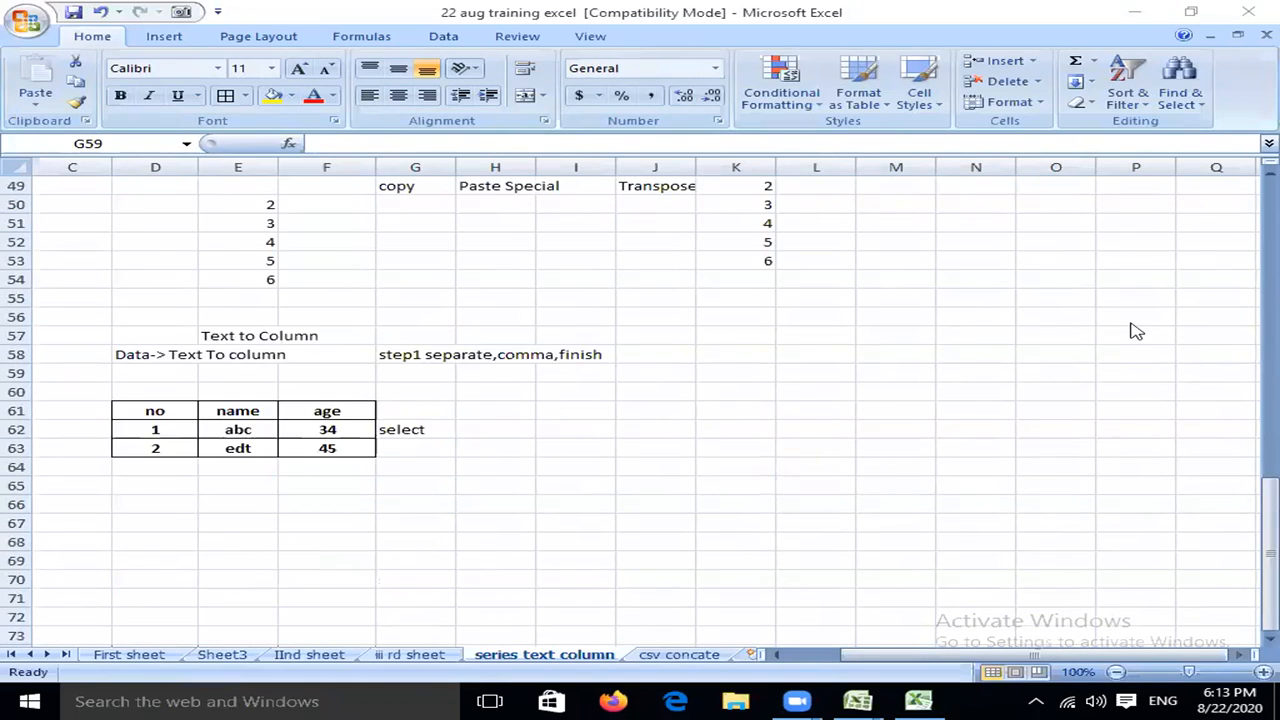
scroll(1130, 328, up, 6)
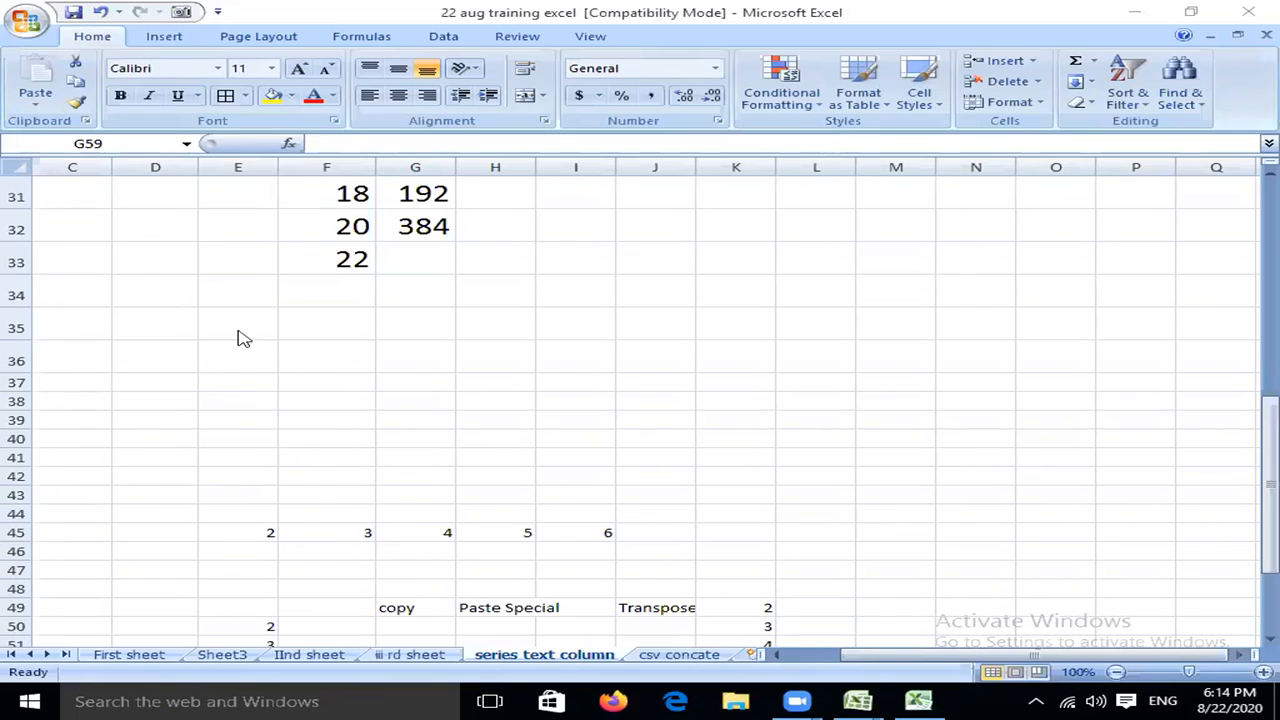
click(358, 305)
click(494, 435)
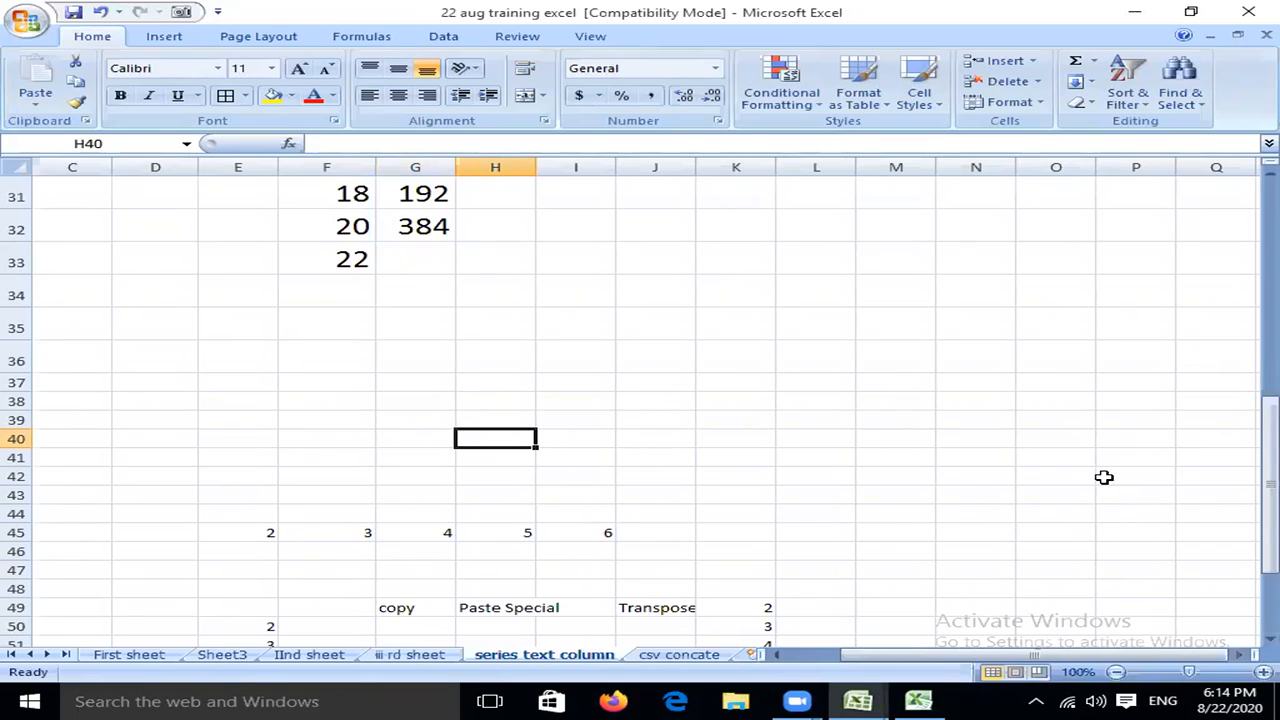
scroll(1104, 477, up, 10)
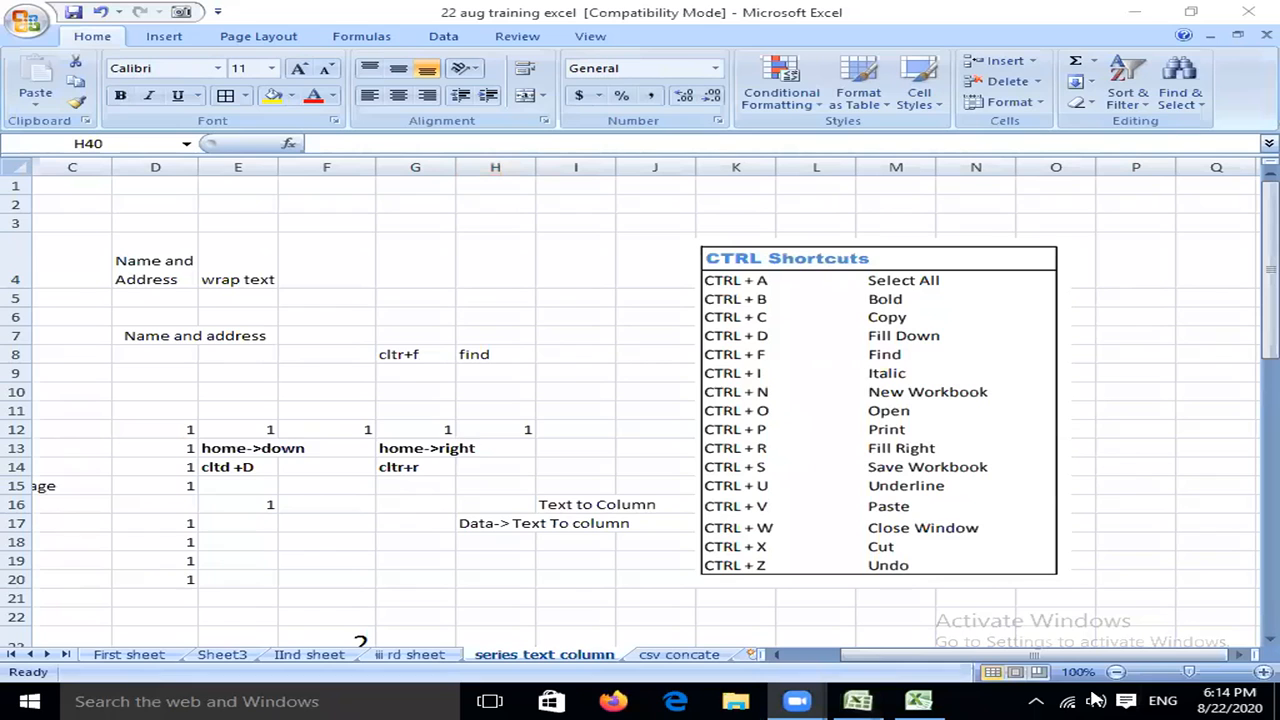
Minimize the 22 aug training excel workbook and switch to the blank Book2 workbook.
click(1136, 12)
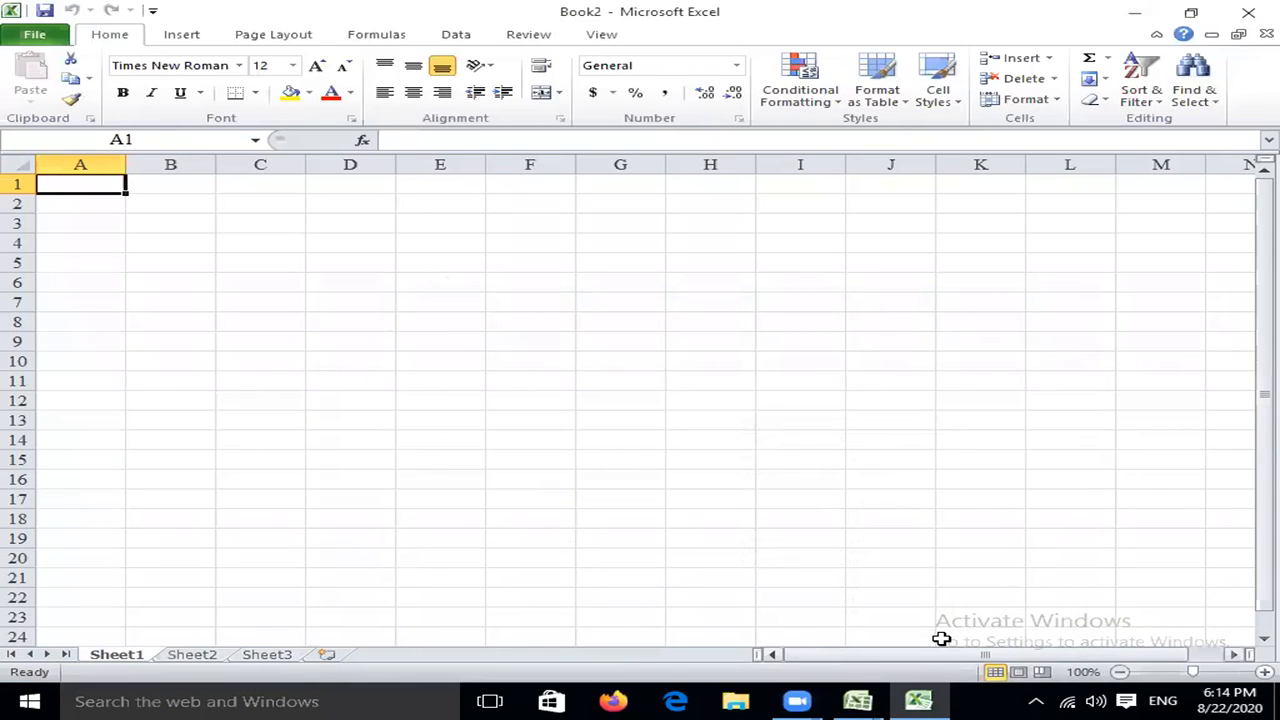